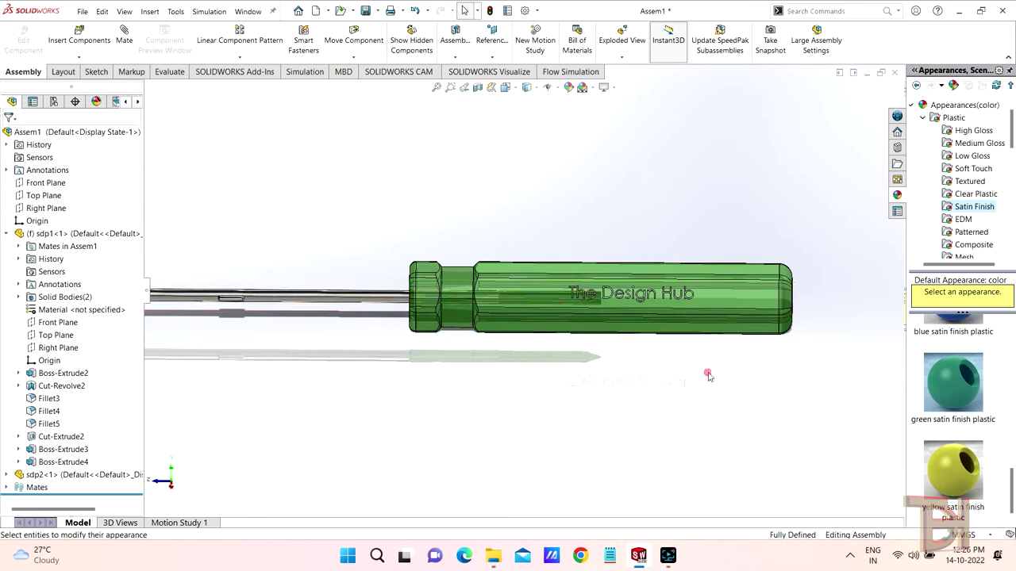
Orbit and zoom around the existing screwdriver model to inspect its hexagonal handle.
{"action": "mouse_move", "coordinate": [735, 362]}
{"action": "middle_mouse_down"}
{"action": "mouse_move", "coordinate": [721, 362]}
{"action": "mouse_move", "coordinate": [760, 370]}
{"action": "mouse_move", "coordinate": [731, 373]}
{"action": "mouse_move", "coordinate": [739, 379]}
{"action": "middle_mouse_up"}
{"action": "scroll", "coordinate": [488, 281], "scroll_direction": "down", "scroll_amount": 3}
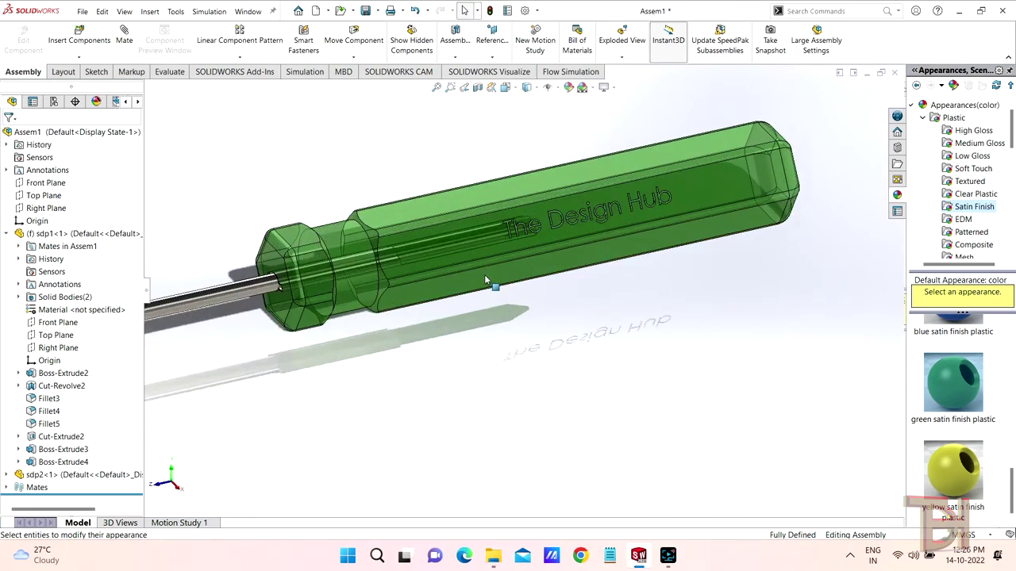
{"action": "scroll", "coordinate": [599, 307], "scroll_direction": "down", "scroll_amount": 2}
{"action": "scroll", "coordinate": [620, 299], "scroll_direction": "up", "scroll_amount": 3}
{"action": "middle_click_drag", "start_coordinate": [399, 240], "coordinate": [401, 239]}
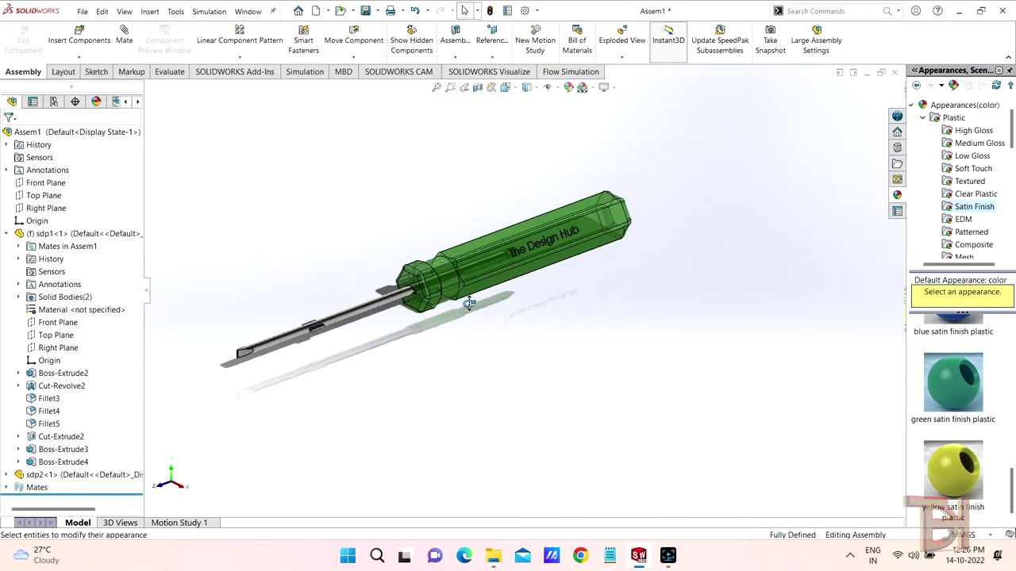
{"action": "scroll", "coordinate": [515, 327], "scroll_direction": "down", "scroll_amount": 2}
{"action": "scroll", "coordinate": [528, 334], "scroll_direction": "up", "scroll_amount": 1}
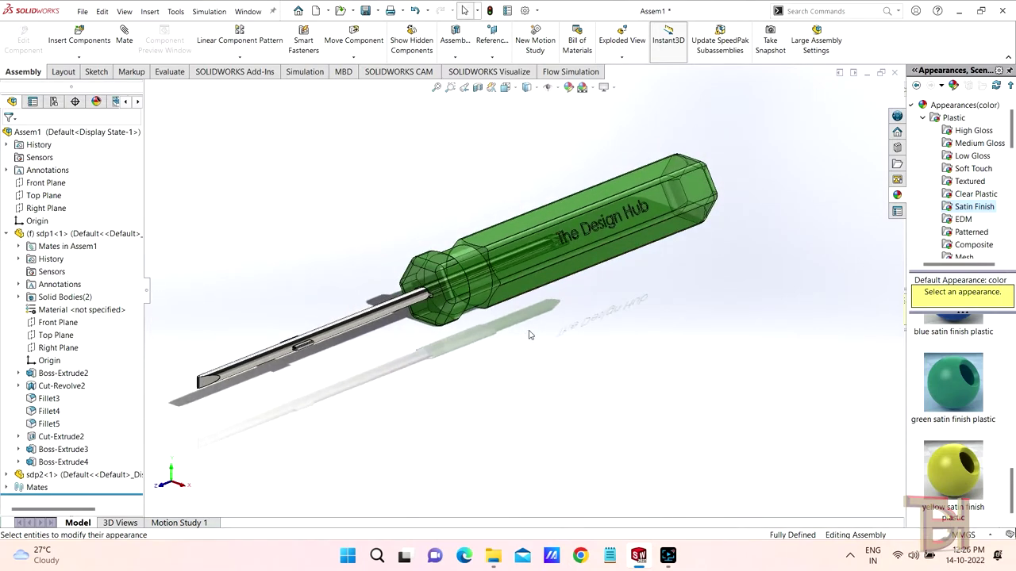
{"action": "scroll", "coordinate": [530, 334], "scroll_direction": "down", "scroll_amount": 1}
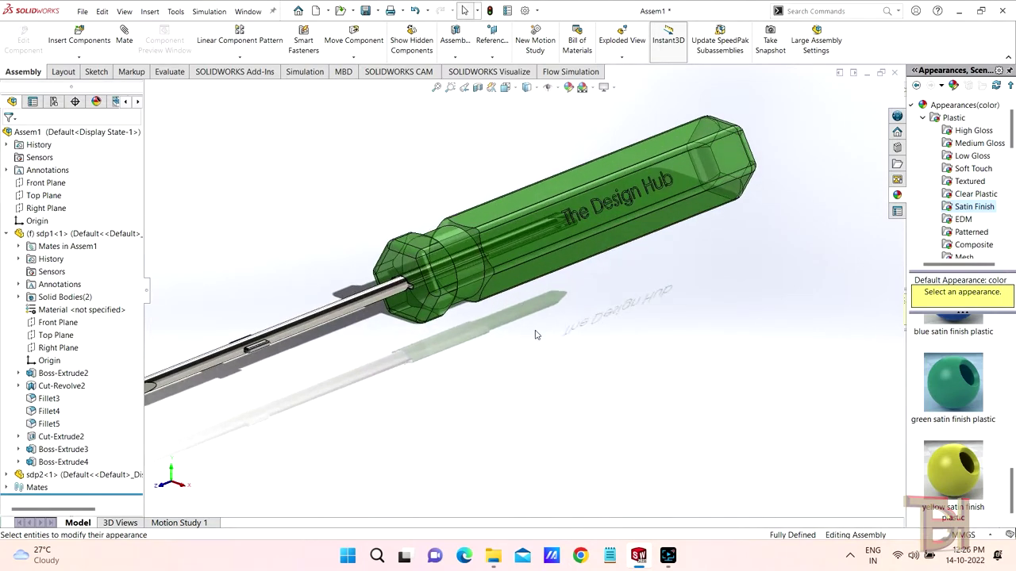
{"action": "scroll", "coordinate": [542, 332], "scroll_direction": "up", "scroll_amount": 1}
{"action": "scroll", "coordinate": [538, 330], "scroll_direction": "down", "scroll_amount": 3}
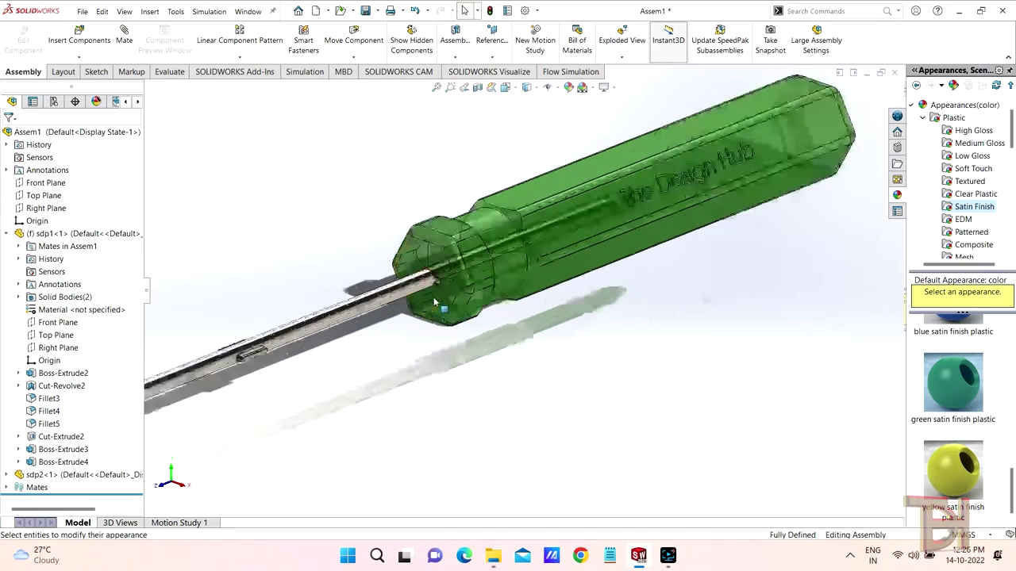
{"action": "scroll", "coordinate": [499, 273], "scroll_direction": "down", "scroll_amount": 3}
{"action": "scroll", "coordinate": [563, 272], "scroll_direction": "down", "scroll_amount": 2}
{"action": "key", "text": "ctrl+1"}
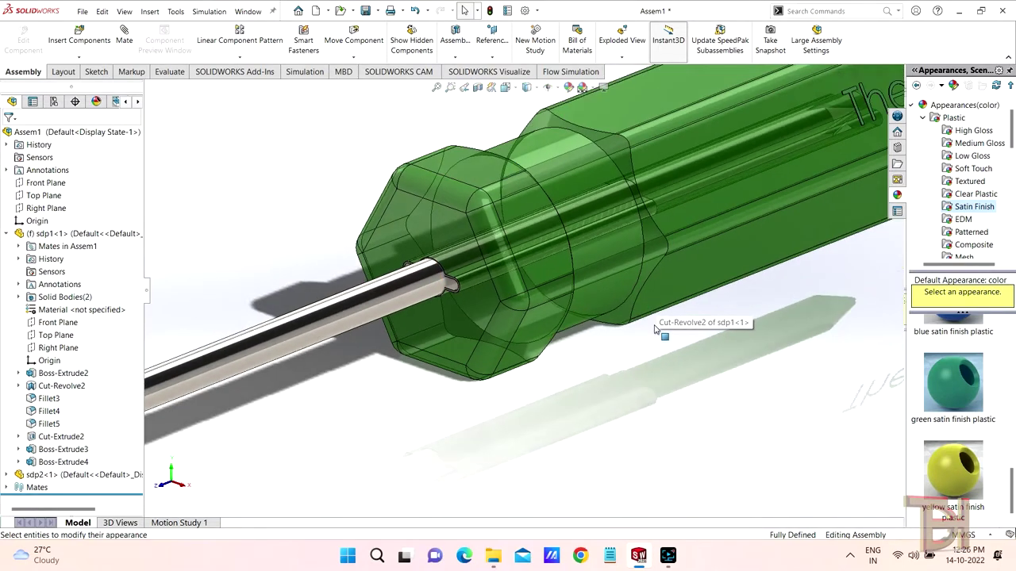
{"action": "middle_click_drag", "start_coordinate": [708, 272], "coordinate": [660, 302]}
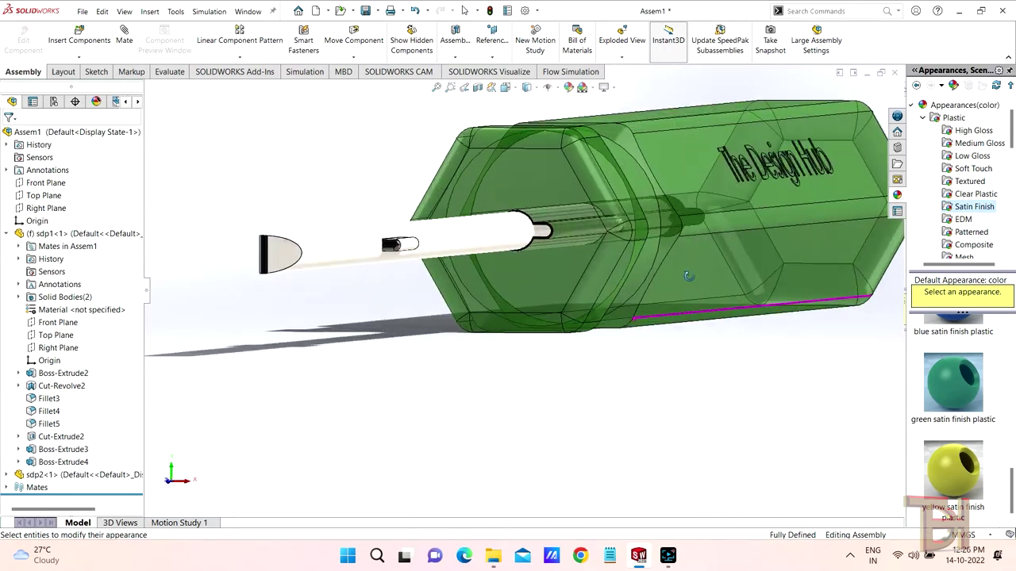
{"action": "scroll", "coordinate": [662, 300], "scroll_direction": "up", "scroll_amount": 1}
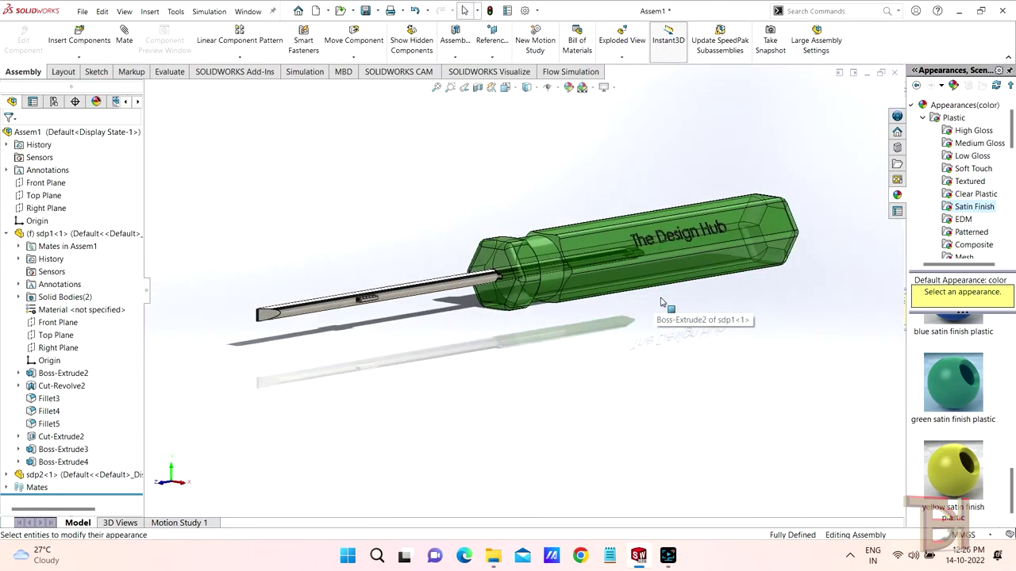
{"action": "scroll", "coordinate": [666, 294], "scroll_direction": "up", "scroll_amount": 1}
{"action": "scroll", "coordinate": [659, 309], "scroll_direction": "up", "scroll_amount": 1}
{"action": "mouse_move", "coordinate": [639, 313]}
{"action": "middle_mouse_down"}
{"action": "mouse_move", "coordinate": [619, 341]}
{"action": "mouse_move", "coordinate": [626, 346]}
{"action": "mouse_move", "coordinate": [630, 331]}
{"action": "mouse_move", "coordinate": [685, 325]}
{"action": "mouse_move", "coordinate": [591, 308]}
{"action": "mouse_move", "coordinate": [565, 331]}
{"action": "middle_mouse_up"}
{"action": "scroll", "coordinate": [593, 310], "scroll_direction": "down", "scroll_amount": 1}
{"action": "scroll", "coordinate": [675, 327], "scroll_direction": "up", "scroll_amount": 1}
{"action": "scroll", "coordinate": [643, 326], "scroll_direction": "down", "scroll_amount": 1}
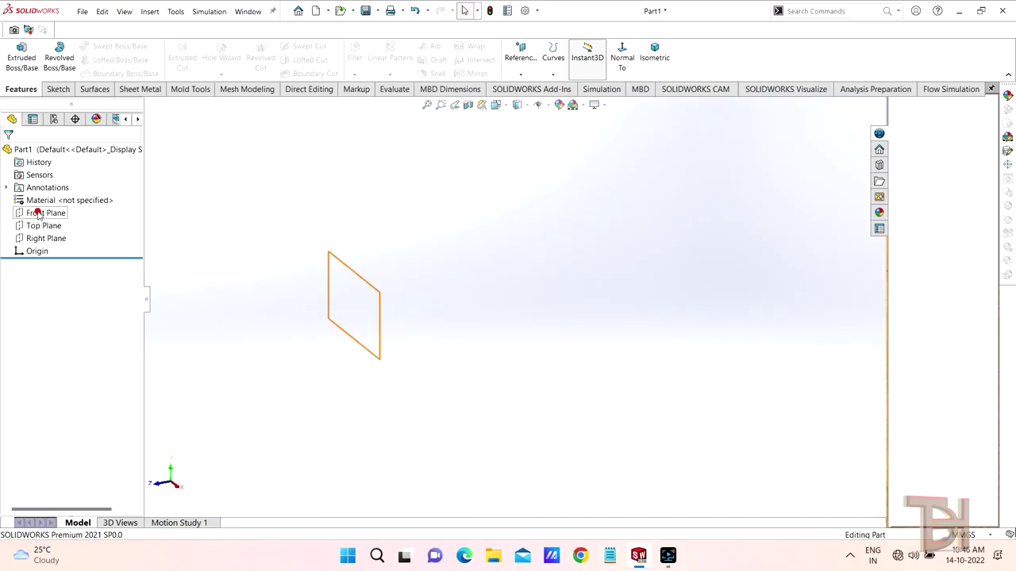
Sketch a six-sided polygon on the Front Plane centred on the origin.
{"action": "left_click", "coordinate": [37, 215]}
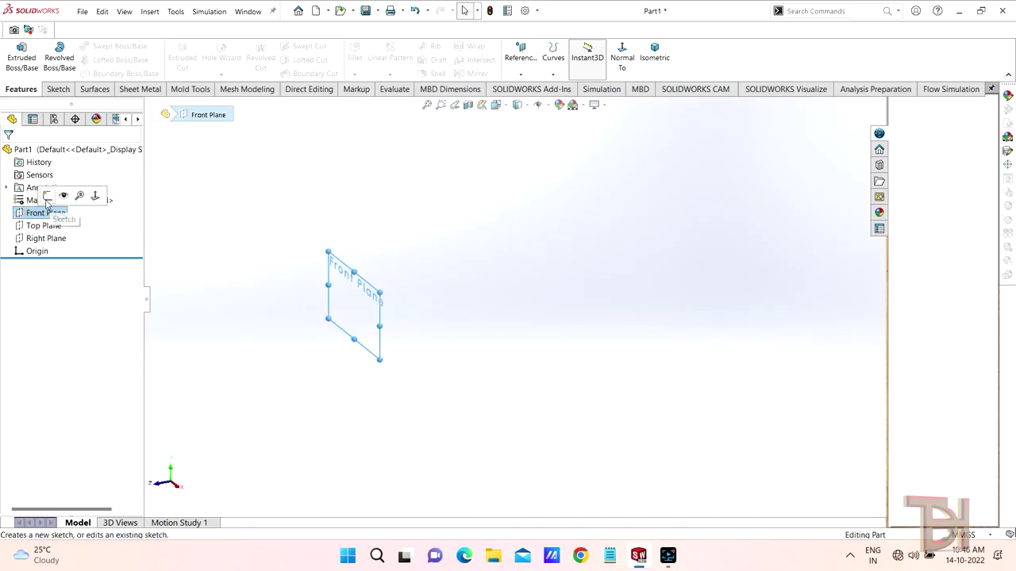
{"action": "left_click", "coordinate": [46, 198]}
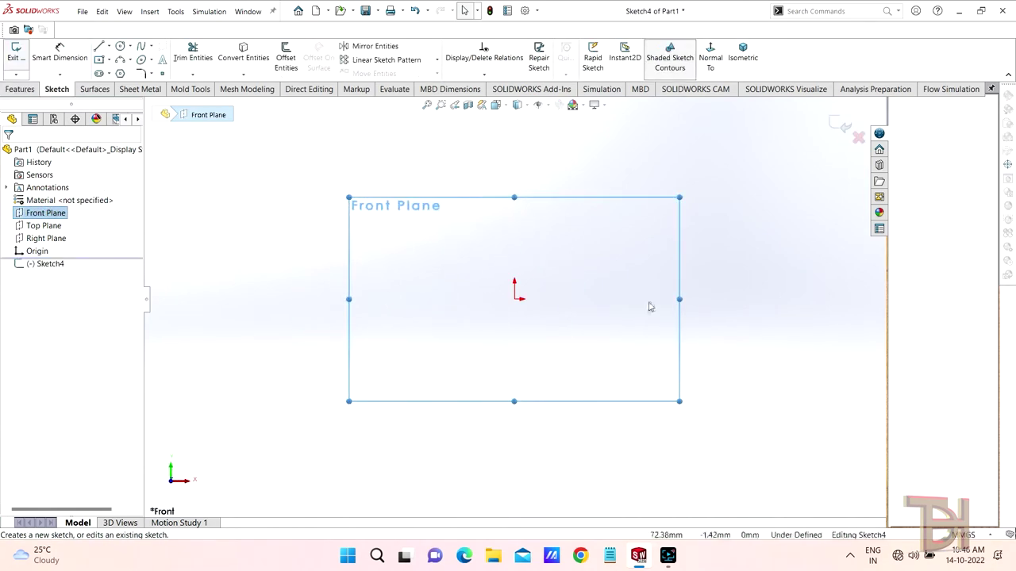
{"action": "left_click", "coordinate": [880, 212]}
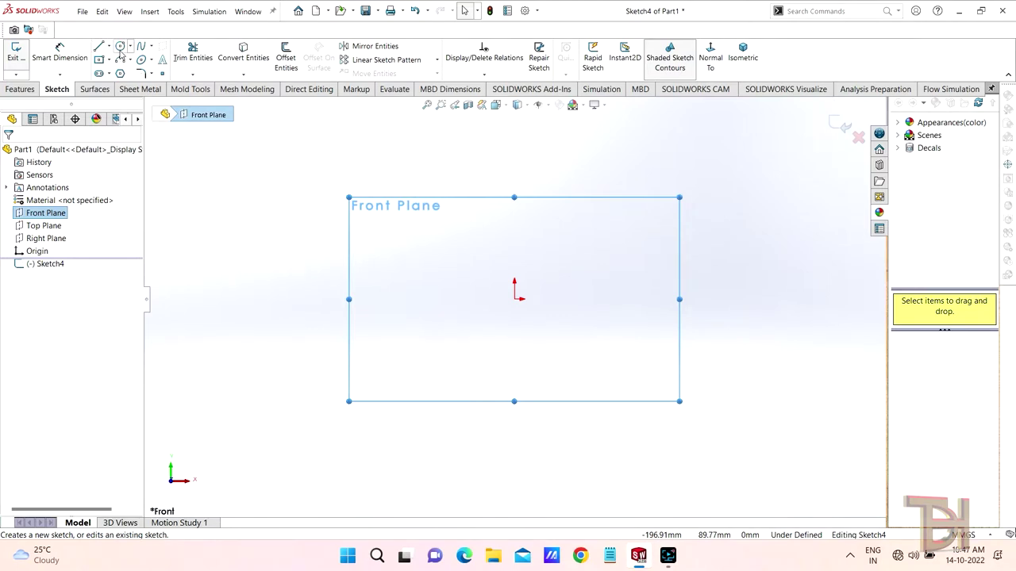
{"action": "left_click", "coordinate": [120, 73]}
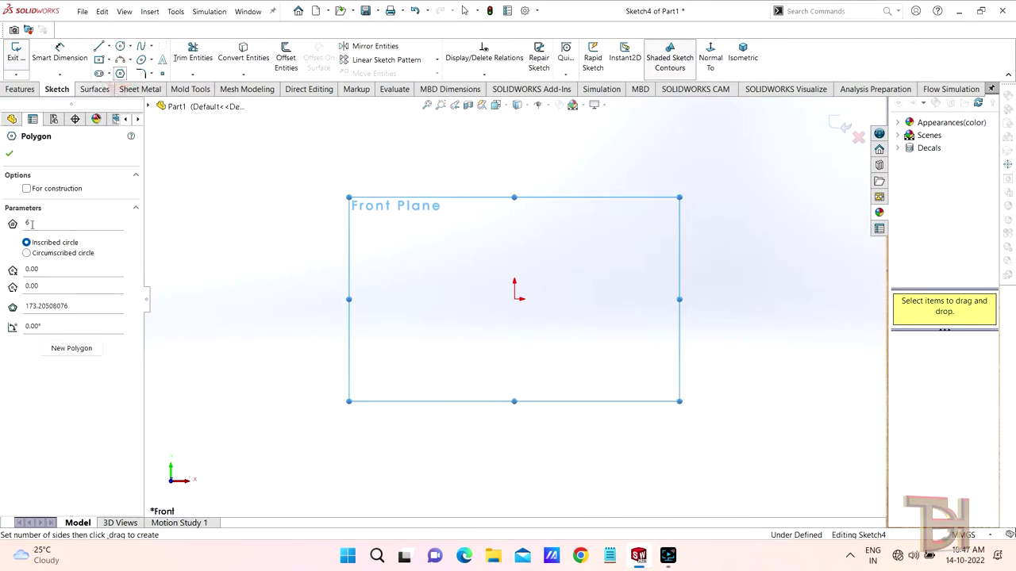
{"action": "left_click", "coordinate": [516, 299]}
{"action": "left_click", "coordinate": [617, 299]}
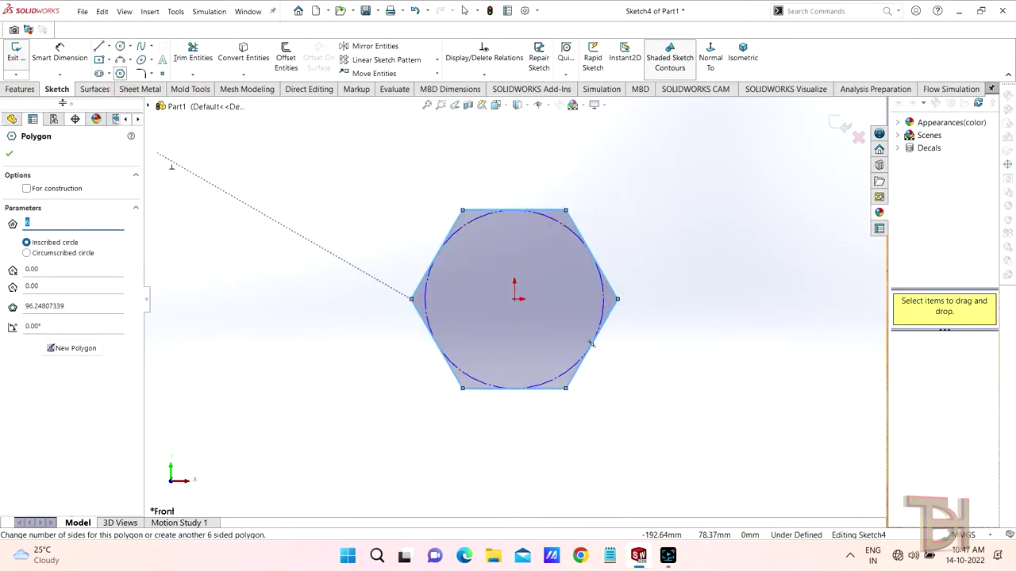
Dimension the hexagon's construction circle to a 50 mm diameter.
{"action": "left_click", "coordinate": [59, 58]}
{"action": "left_click", "coordinate": [601, 302]}
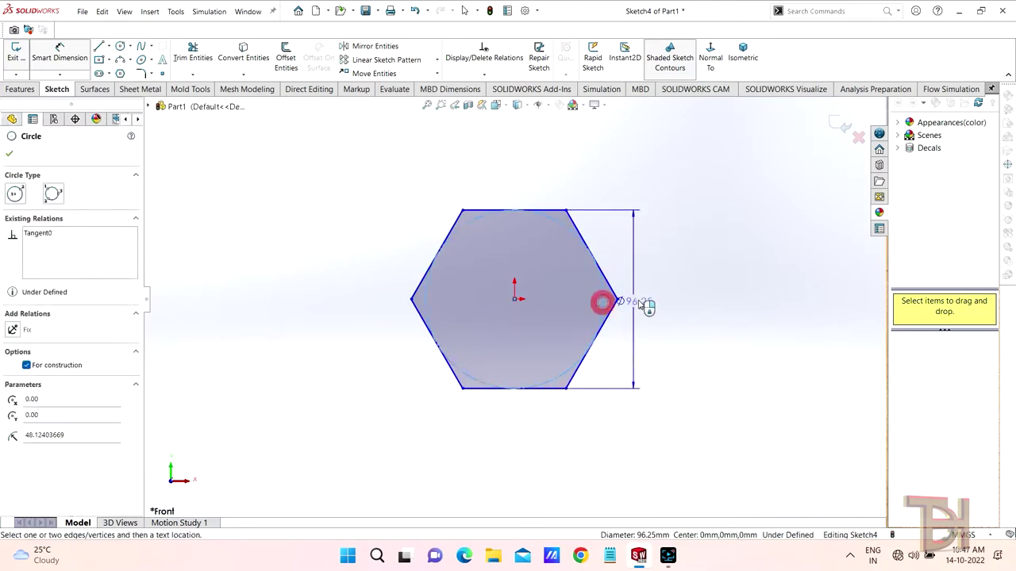
{"action": "left_click", "coordinate": [674, 301]}
{"action": "type", "text": "50"}
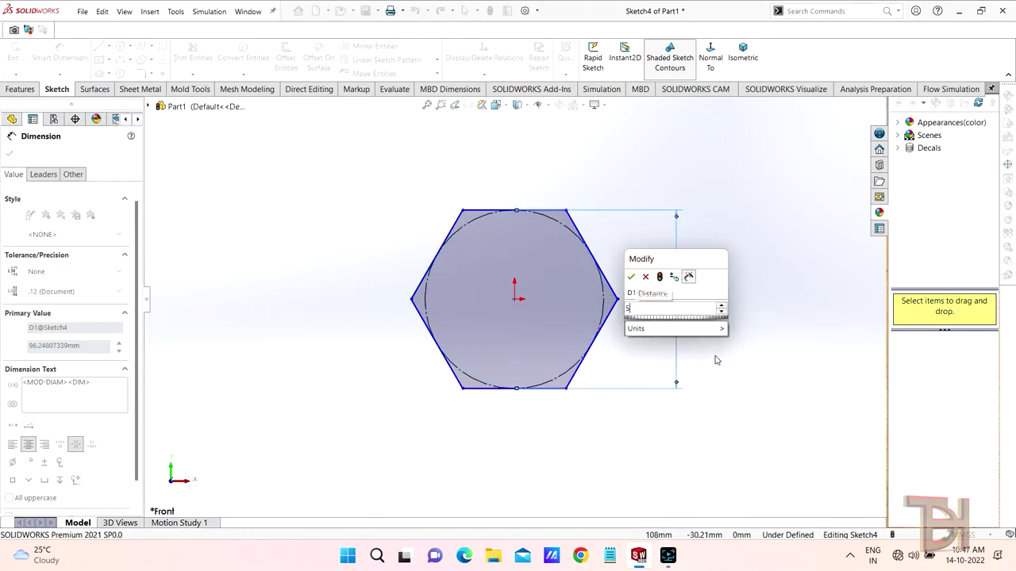
{"action": "key", "text": "Return"}
{"action": "scroll", "coordinate": [718, 361], "scroll_direction": "up", "scroll_amount": 1}
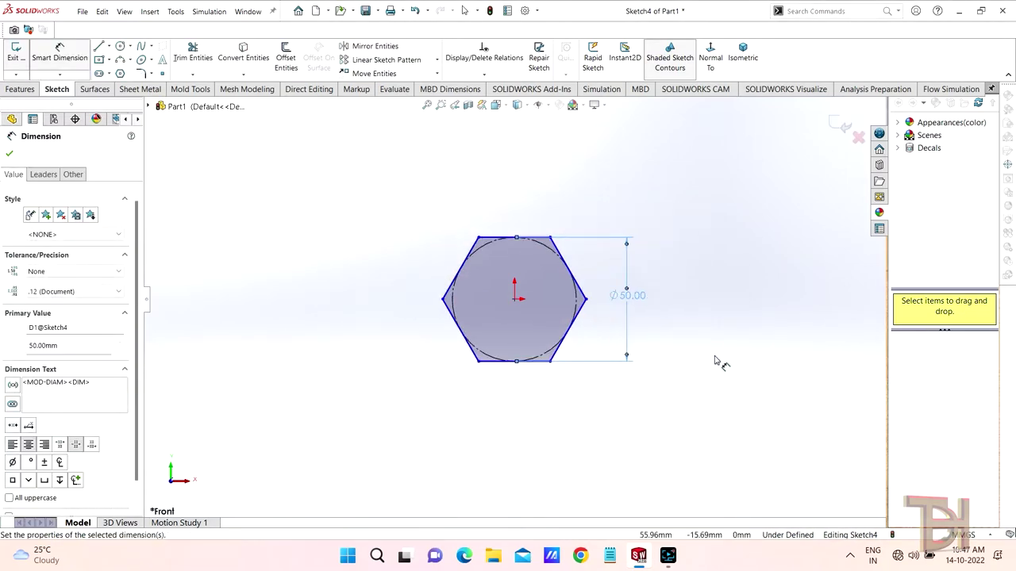
{"action": "scroll", "coordinate": [667, 325], "scroll_direction": "up", "scroll_amount": 1}
{"action": "scroll", "coordinate": [496, 296], "scroll_direction": "down", "scroll_amount": 1}
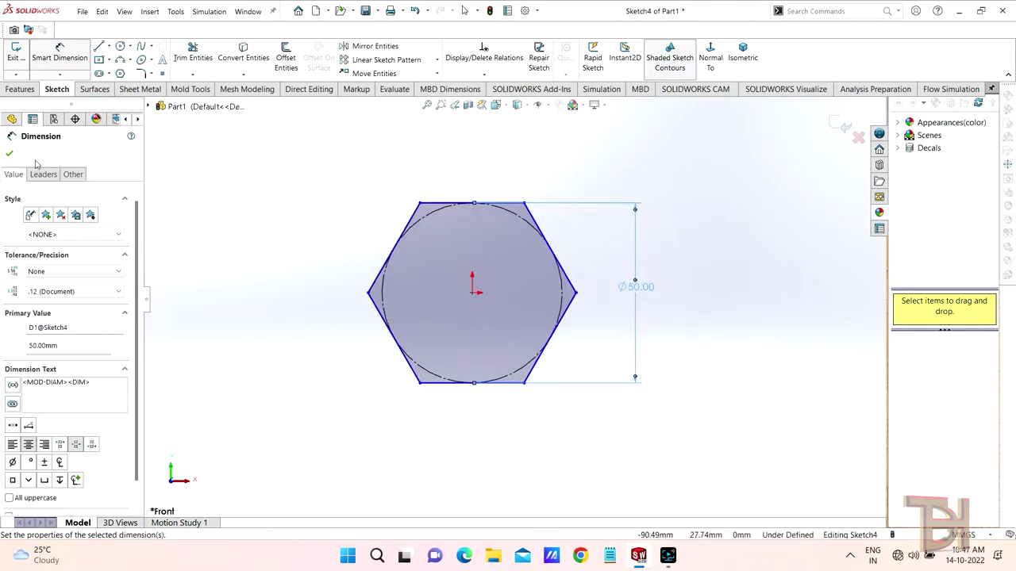
{"action": "left_click", "coordinate": [9, 154]}
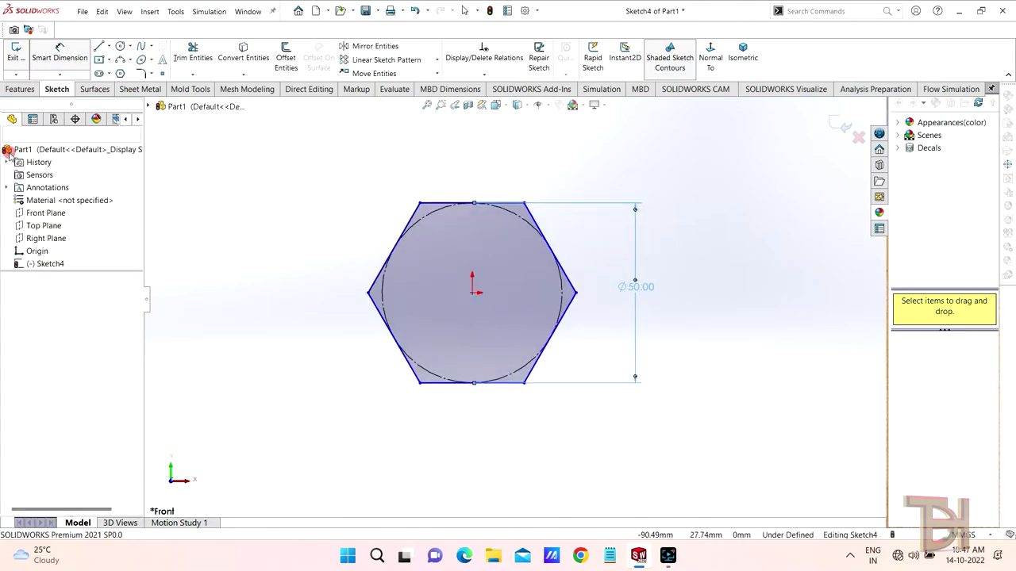
{"action": "left_click", "coordinate": [21, 90]}
Extrude the hexagon sketch in the reversed direction to a blind depth of 300 mm.
{"action": "left_click", "coordinate": [21, 56]}
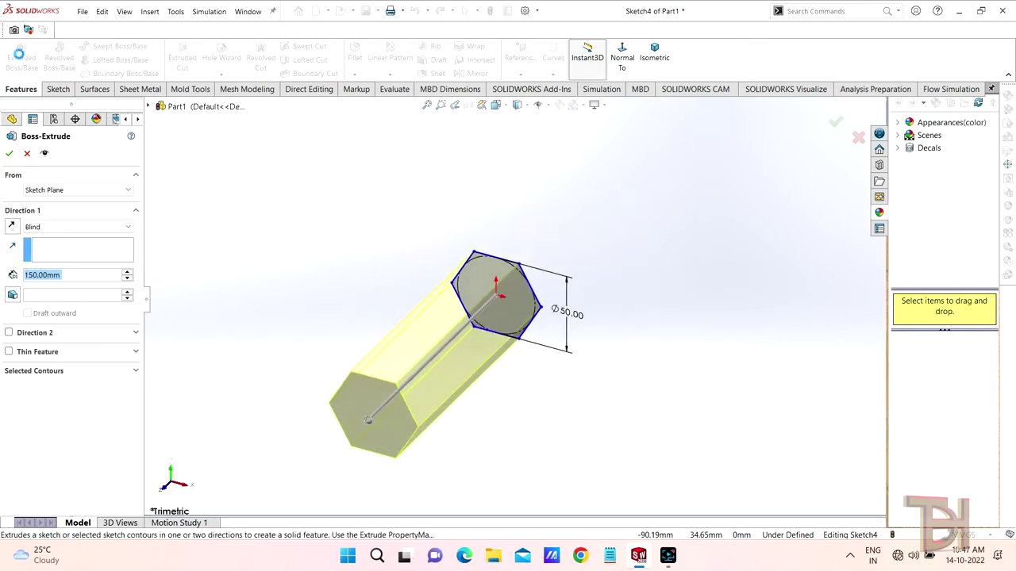
{"action": "left_click", "coordinate": [12, 227]}
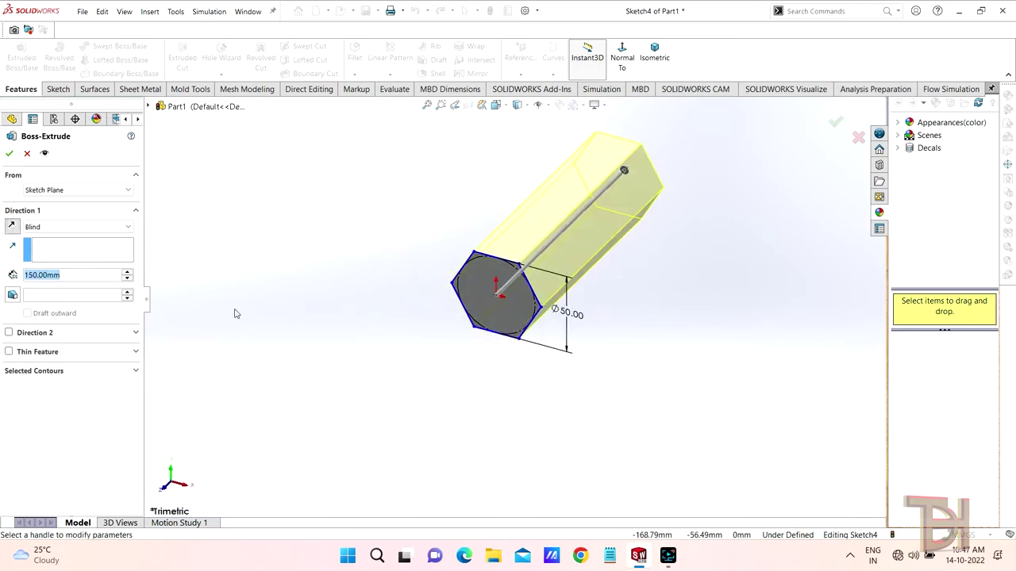
{"action": "type", "text": "300"}
{"action": "key", "text": "Return"}
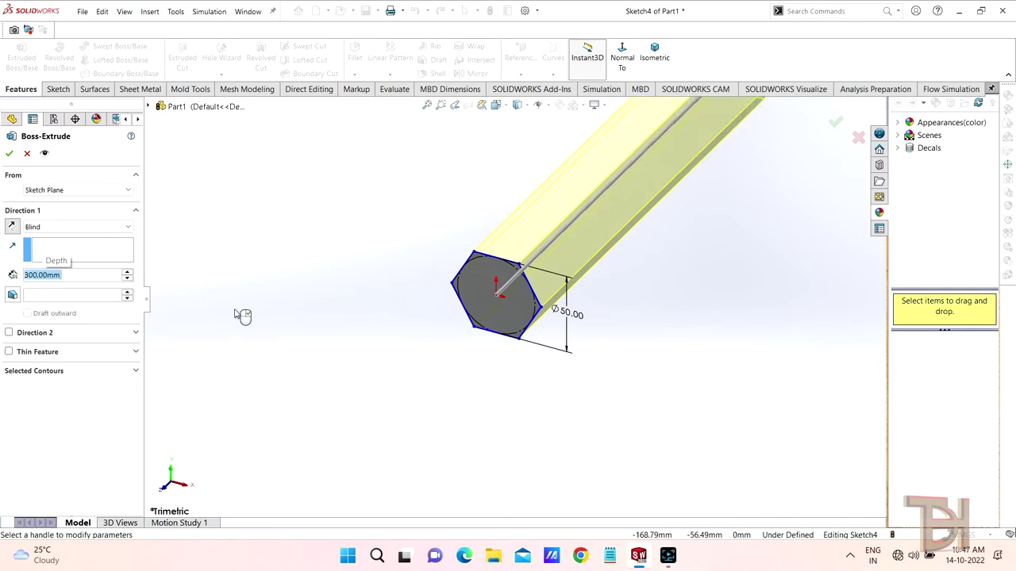
{"action": "mouse_move", "coordinate": [642, 343]}
{"action": "middle_mouse_down"}
{"action": "mouse_move", "coordinate": [640, 215]}
{"action": "mouse_move", "coordinate": [617, 294]}
{"action": "mouse_move", "coordinate": [545, 236]}
{"action": "mouse_move", "coordinate": [604, 299]}
{"action": "mouse_move", "coordinate": [608, 250]}
{"action": "mouse_move", "coordinate": [599, 270]}
{"action": "mouse_move", "coordinate": [603, 263]}
{"action": "middle_mouse_up"}
{"action": "scroll", "coordinate": [603, 262], "scroll_direction": "down", "scroll_amount": 1}
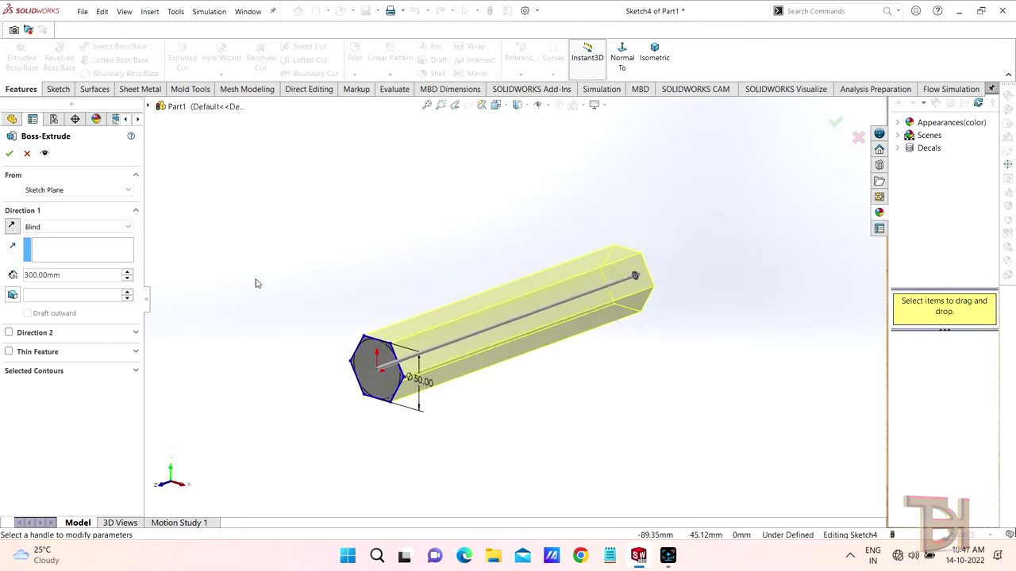
{"action": "left_click", "coordinate": [10, 154]}
{"action": "middle_click_drag", "start_coordinate": [453, 390], "coordinate": [514, 391]}
On the Top Plane, draw a vertical line joined to the bar's right edge by two angled lines.
{"action": "left_click", "coordinate": [35, 240]}
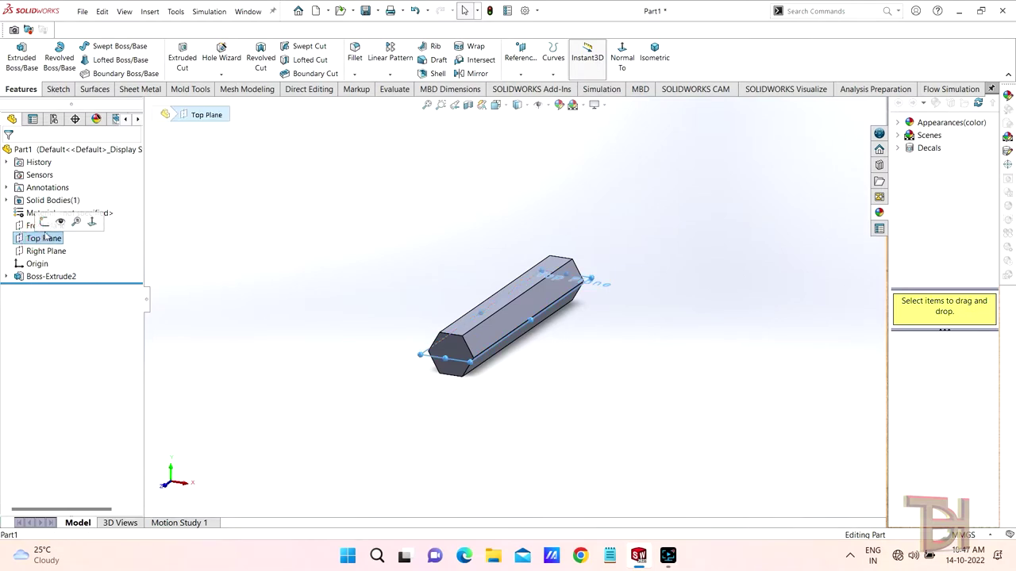
{"action": "left_click", "coordinate": [40, 220]}
{"action": "scroll", "coordinate": [530, 481], "scroll_direction": "down", "scroll_amount": 2}
{"action": "scroll", "coordinate": [547, 354], "scroll_direction": "down", "scroll_amount": 2}
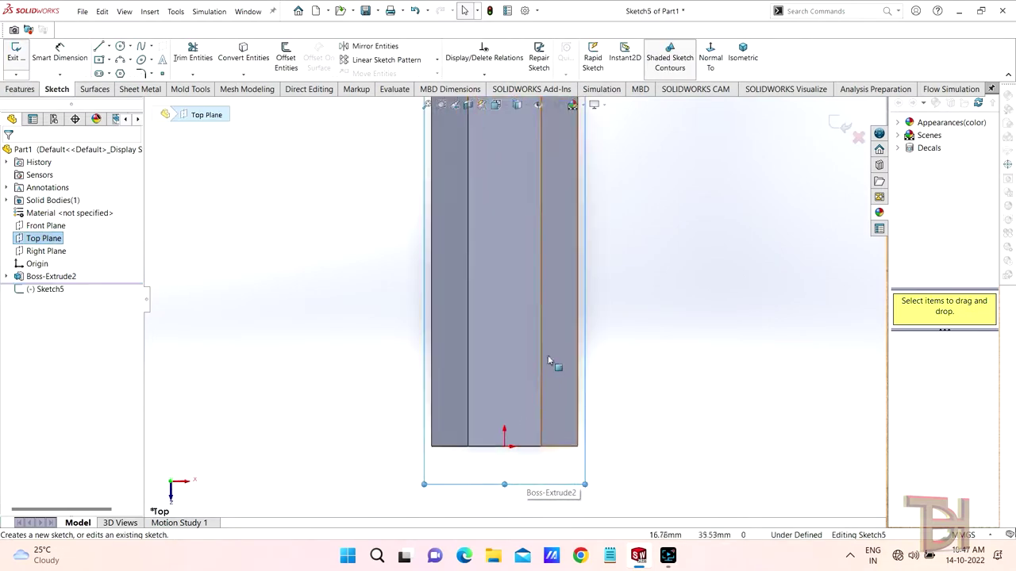
{"action": "scroll", "coordinate": [603, 381], "scroll_direction": "down", "scroll_amount": 1}
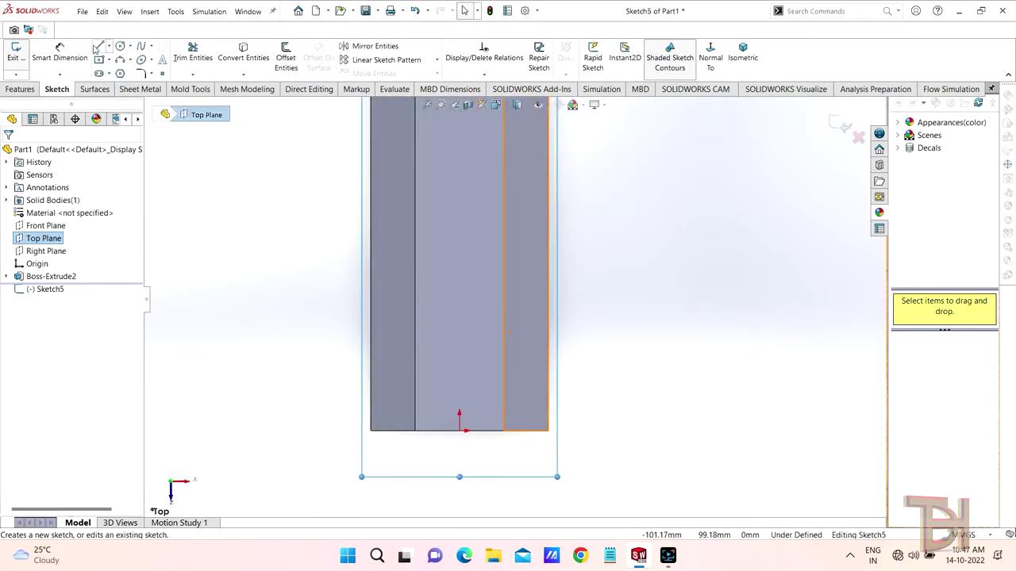
{"action": "left_click", "coordinate": [98, 47]}
{"action": "scroll", "coordinate": [550, 365], "scroll_direction": "down", "scroll_amount": 1}
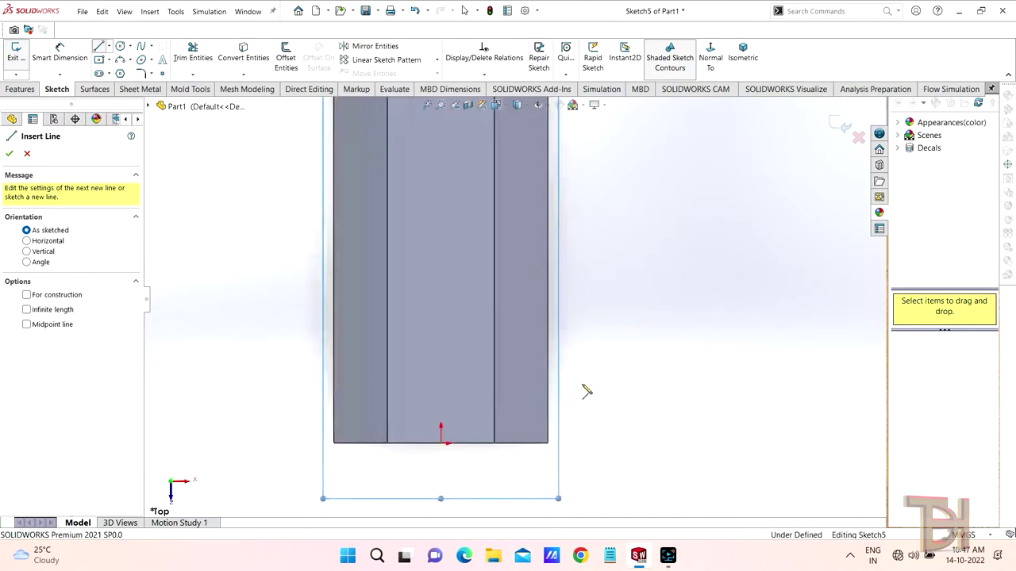
{"action": "left_click", "coordinate": [546, 356]}
{"action": "left_click", "coordinate": [531, 341]}
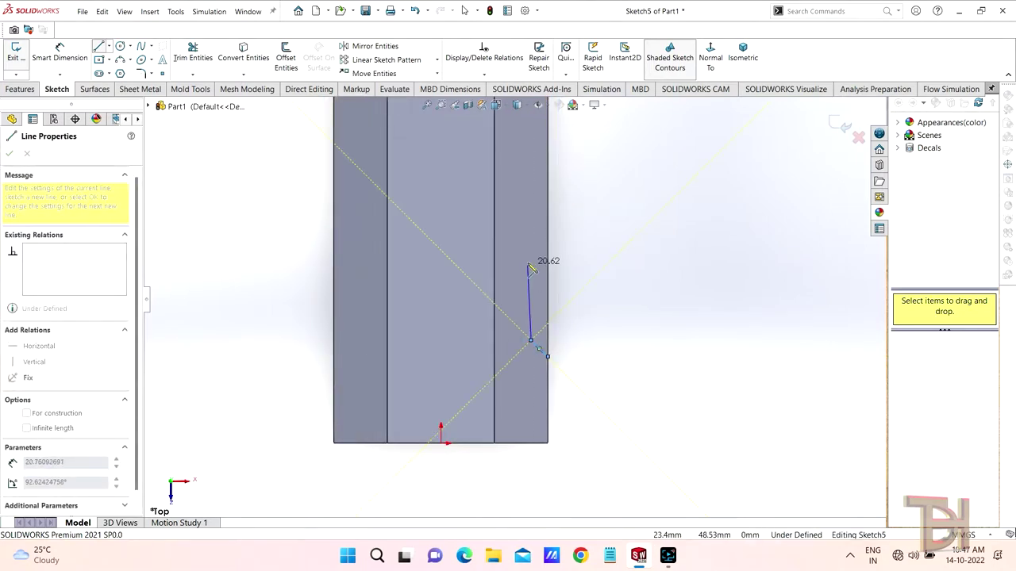
{"action": "left_click", "coordinate": [531, 236]}
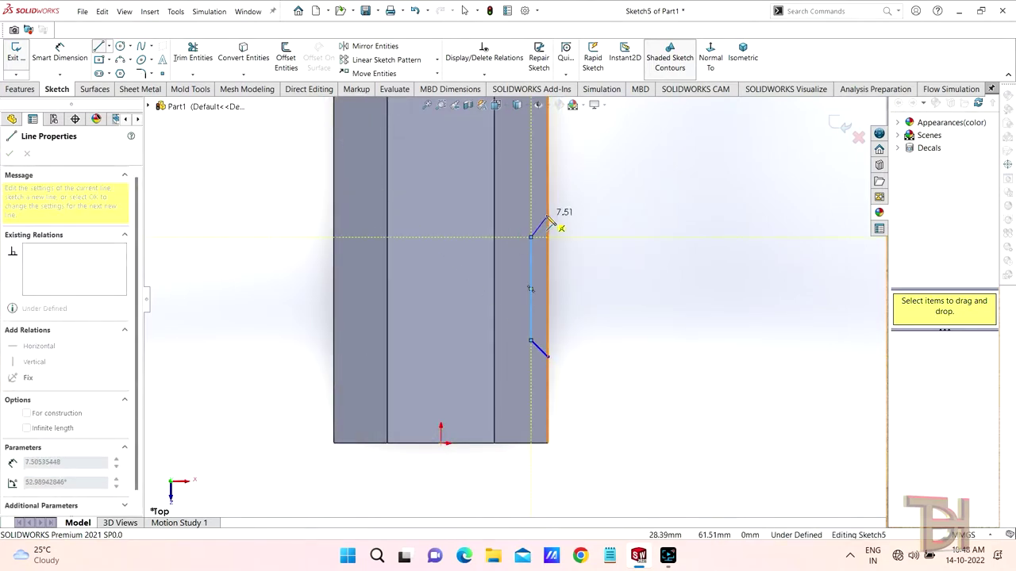
{"action": "left_click", "coordinate": [548, 214]}
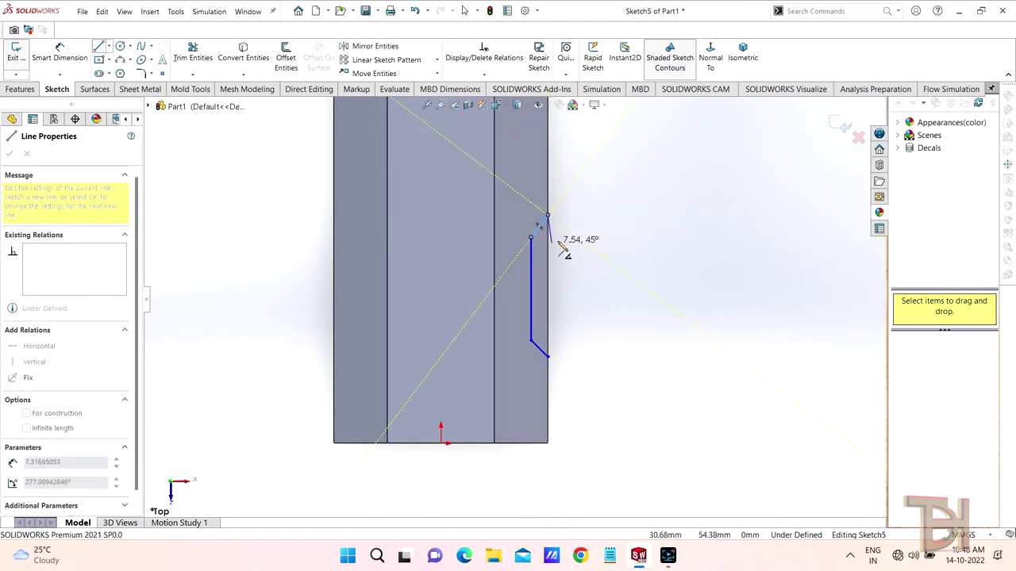
{"action": "right_click", "coordinate": [546, 354]}
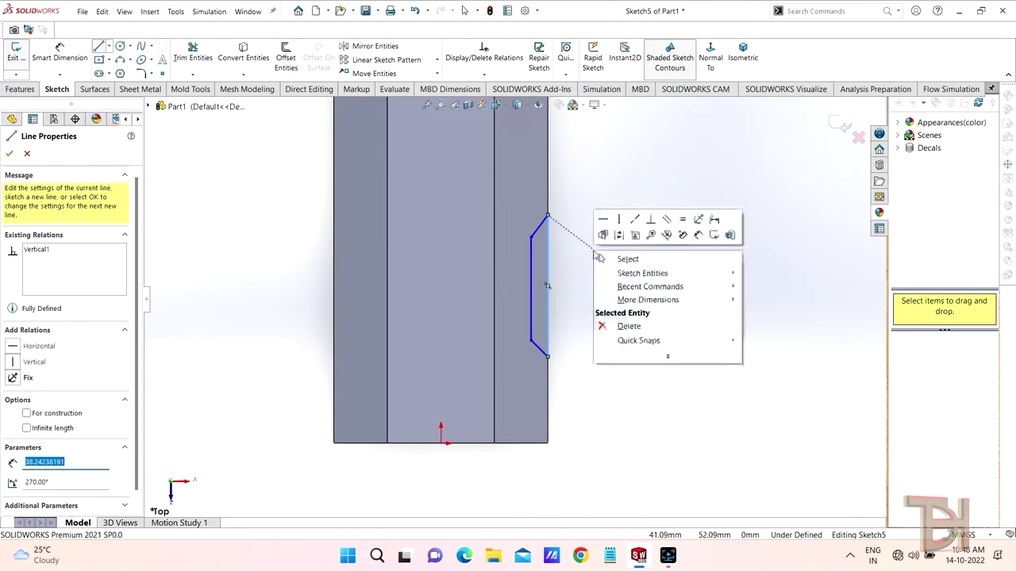
{"action": "left_click", "coordinate": [619, 257]}
Dimension the vertical flat line to 25 mm long and offset it 5 mm.
{"action": "left_click", "coordinate": [59, 52]}
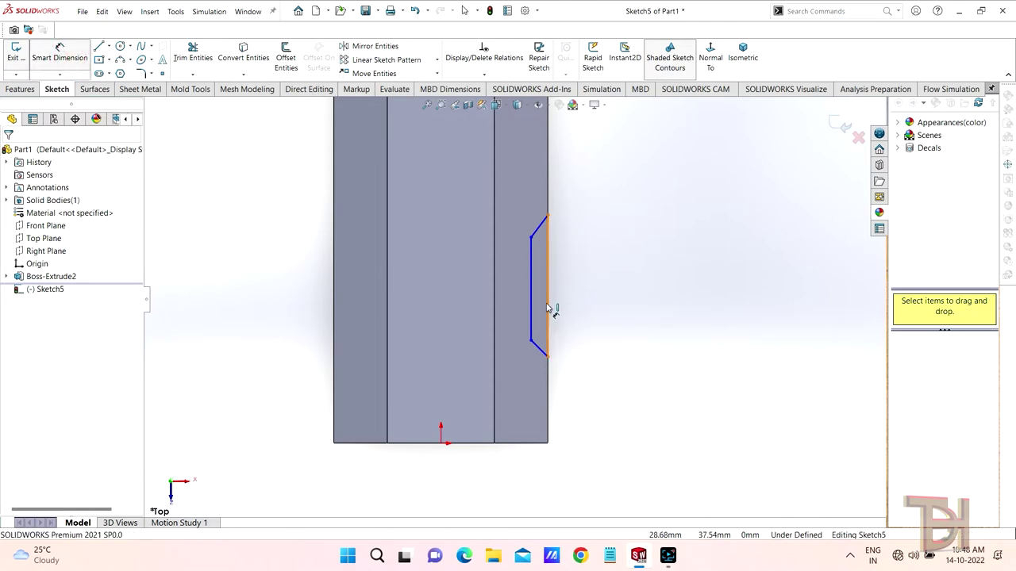
{"action": "scroll", "coordinate": [553, 288], "scroll_direction": "down", "scroll_amount": 2}
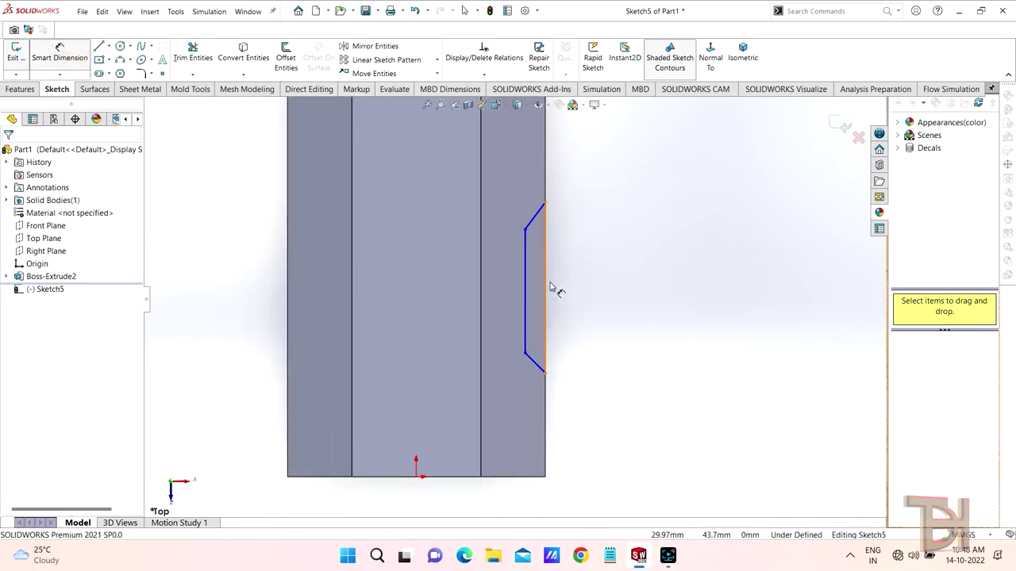
{"action": "left_click", "coordinate": [524, 292]}
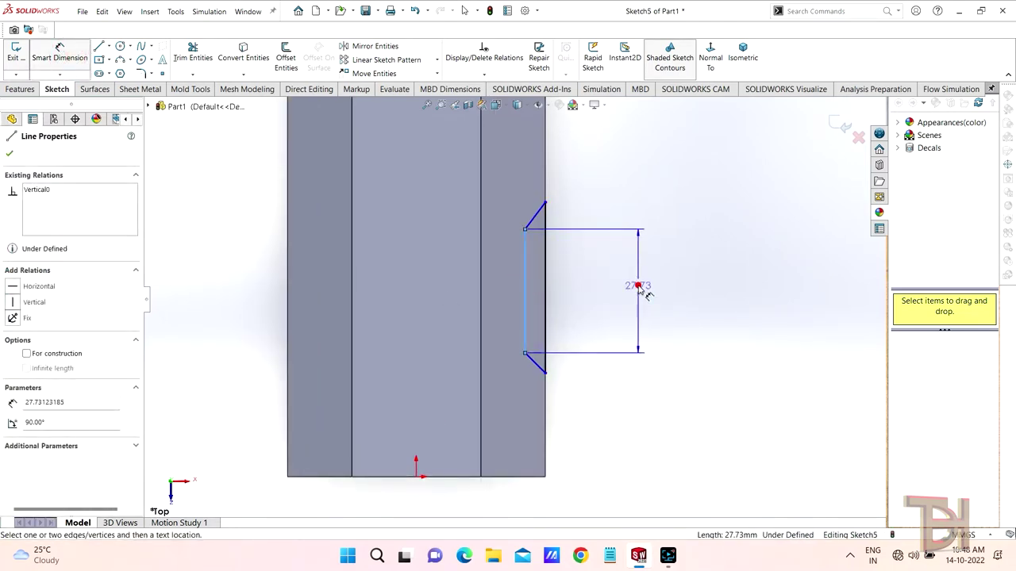
{"action": "left_click", "coordinate": [639, 287]}
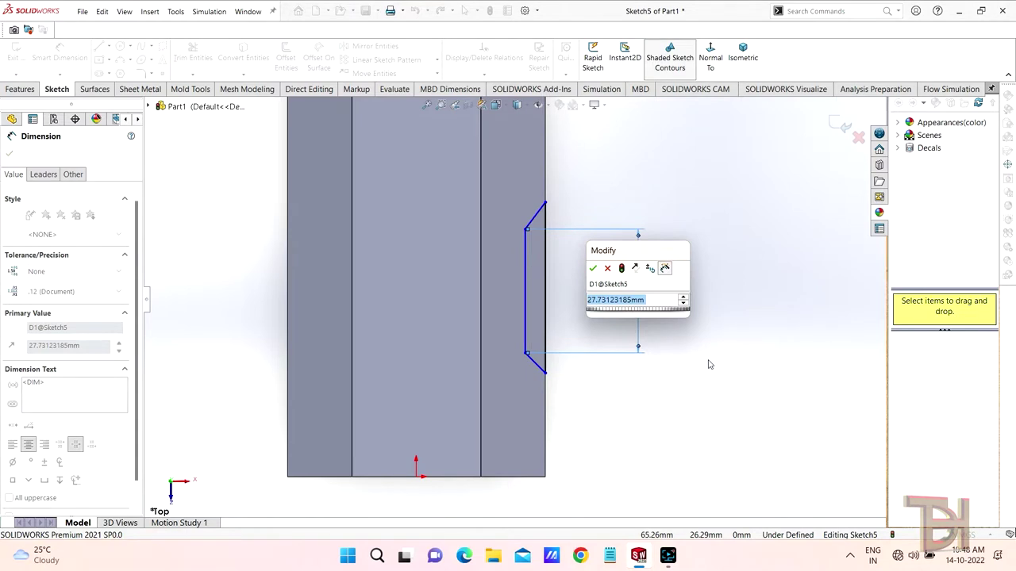
{"action": "type", "text": "25"}
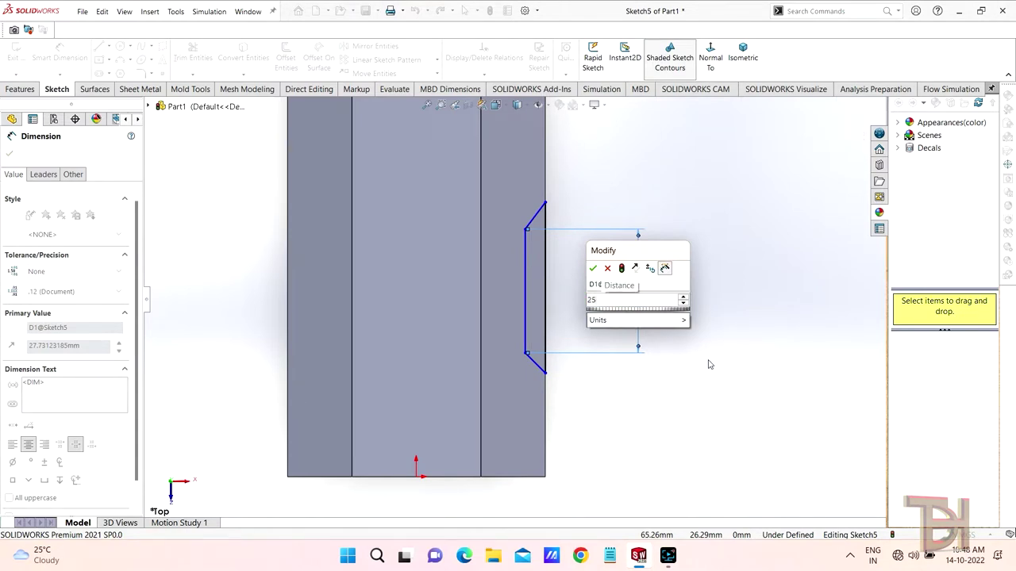
{"action": "key", "text": "Return"}
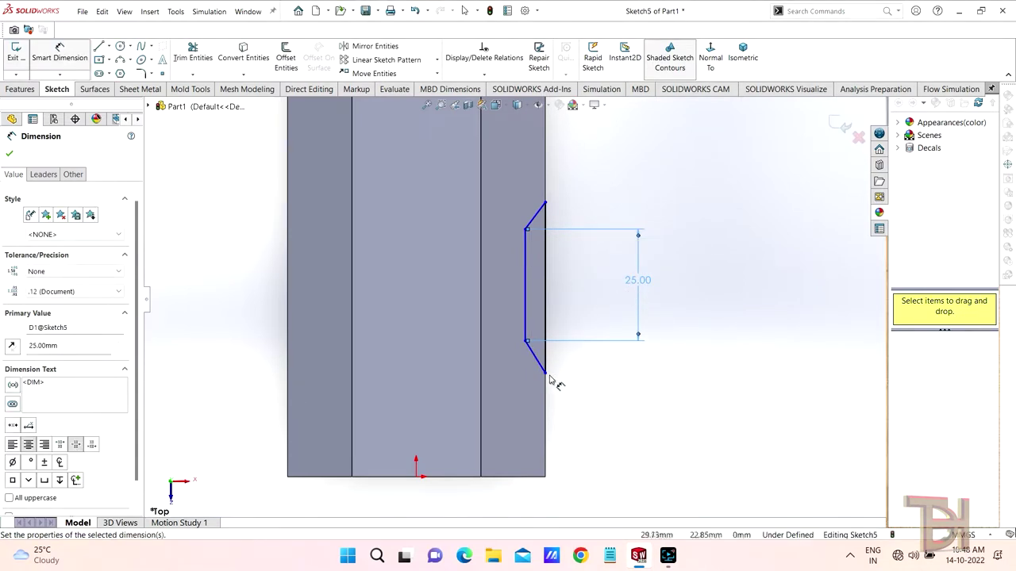
{"action": "left_click", "coordinate": [524, 318]}
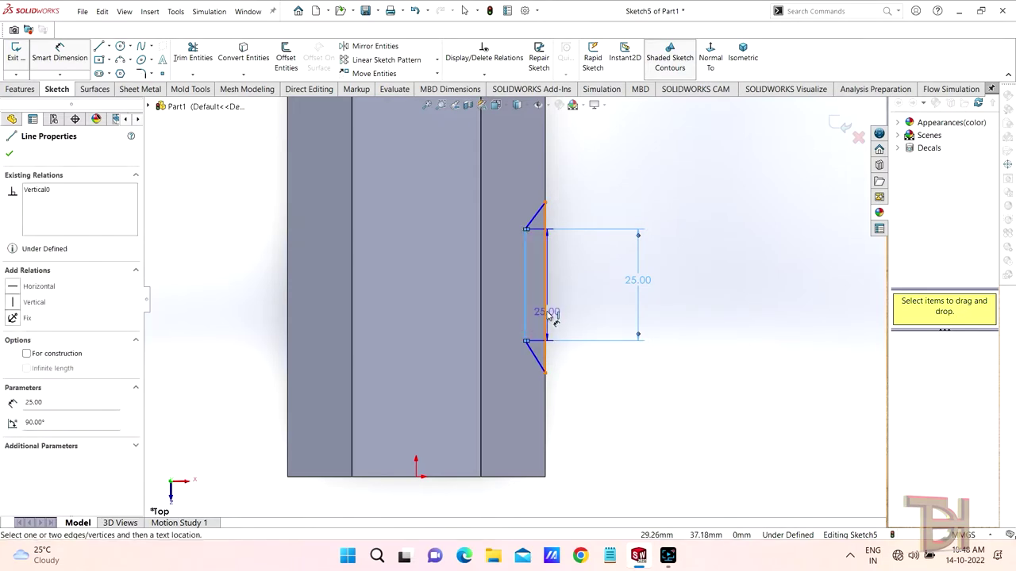
{"action": "left_click", "coordinate": [531, 413]}
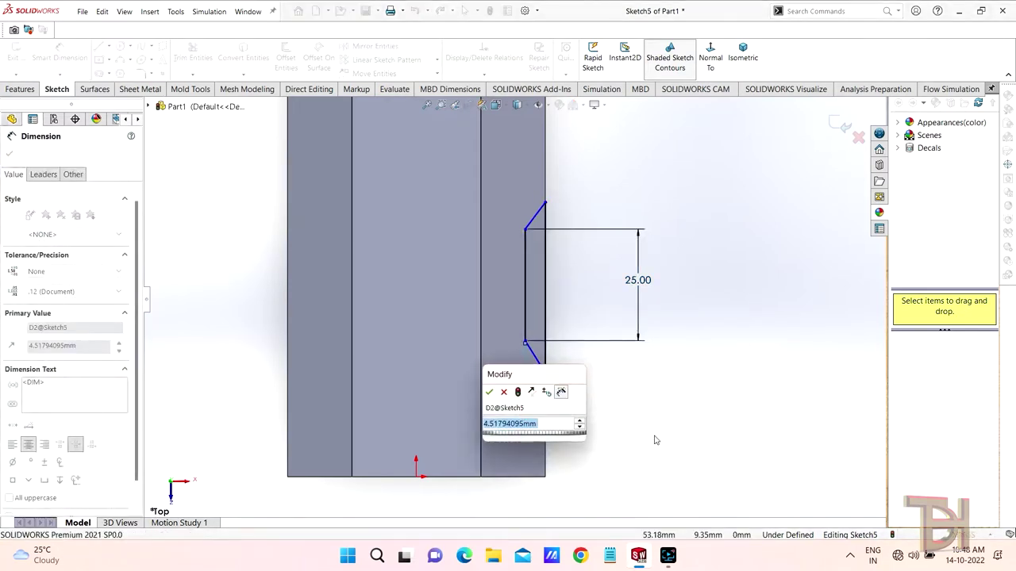
{"action": "type", "text": "5"}
{"action": "key", "text": "Return"}
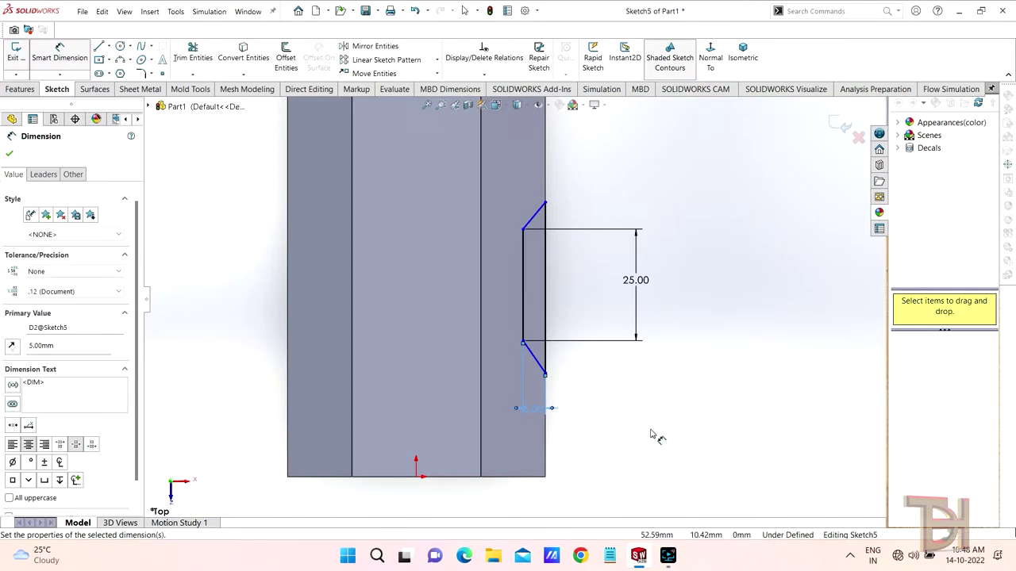
Place the lower taper endpoint 20 mm from the shaft's bottom edge.
{"action": "left_click", "coordinate": [545, 374]}
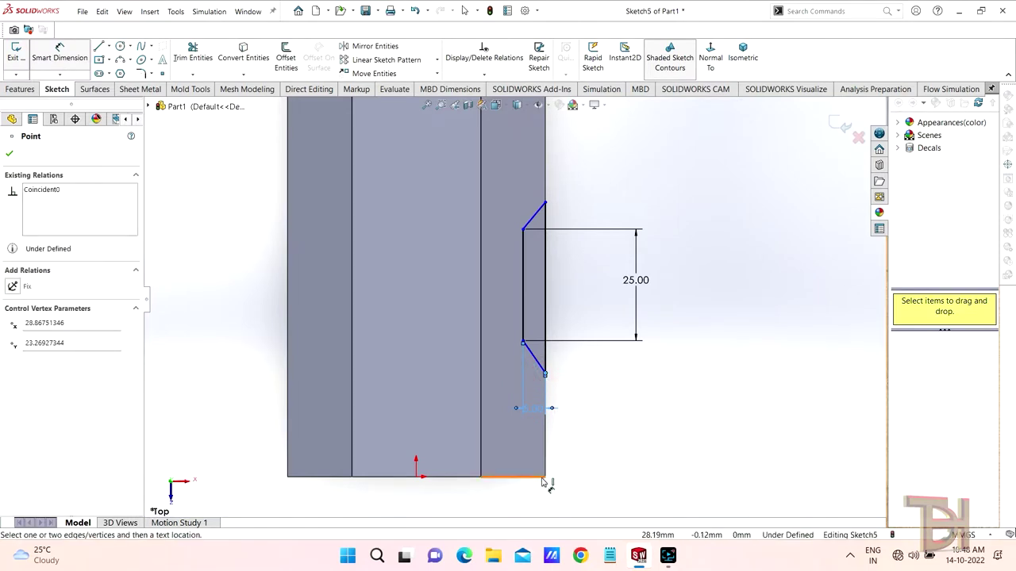
{"action": "left_click", "coordinate": [543, 477]}
{"action": "left_click", "coordinate": [583, 426]}
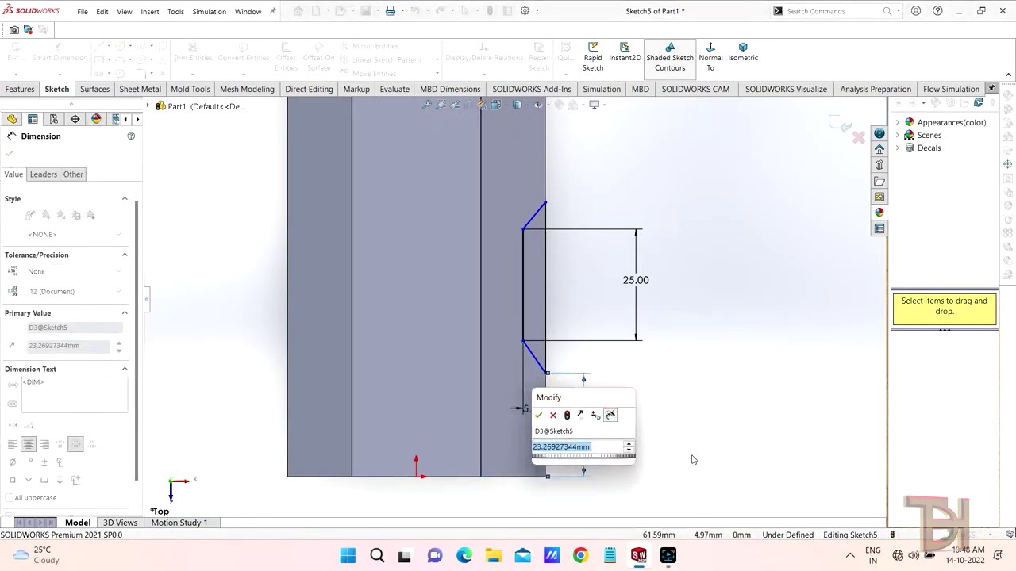
{"action": "type", "text": "20"}
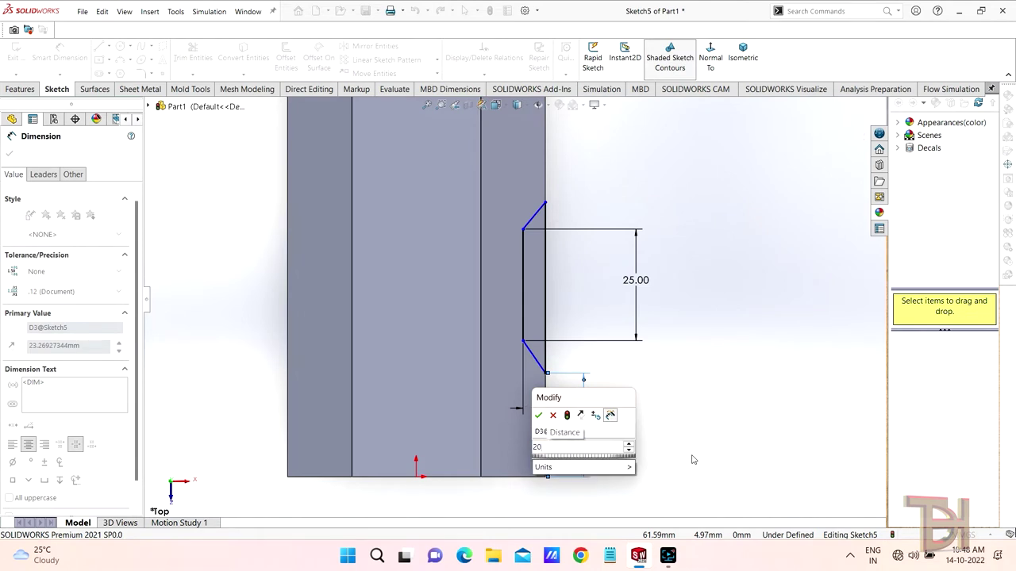
{"action": "key", "text": "Return"}
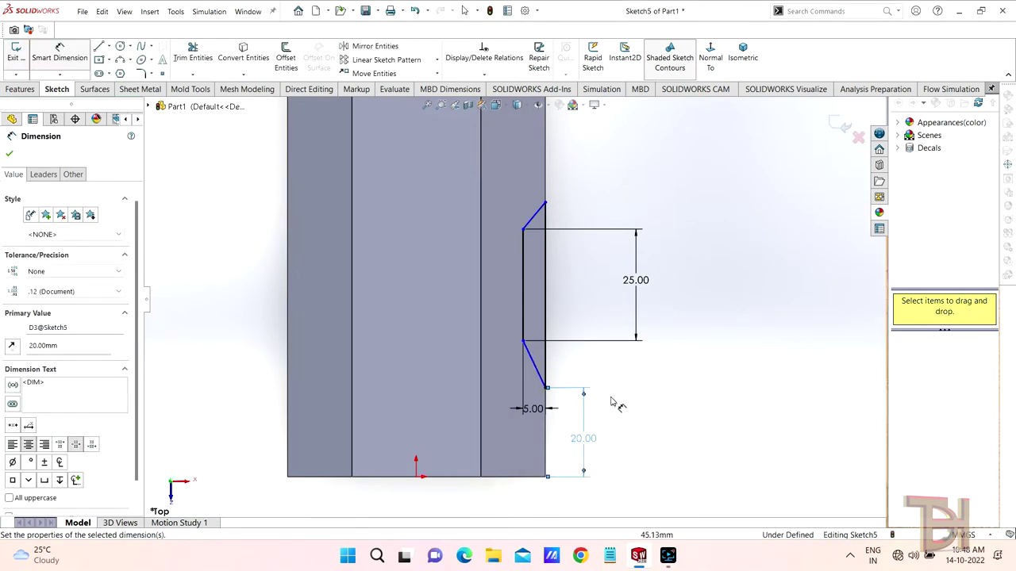
Set both the lower and upper taper heights to 5 mm.
{"action": "left_click", "coordinate": [546, 389]}
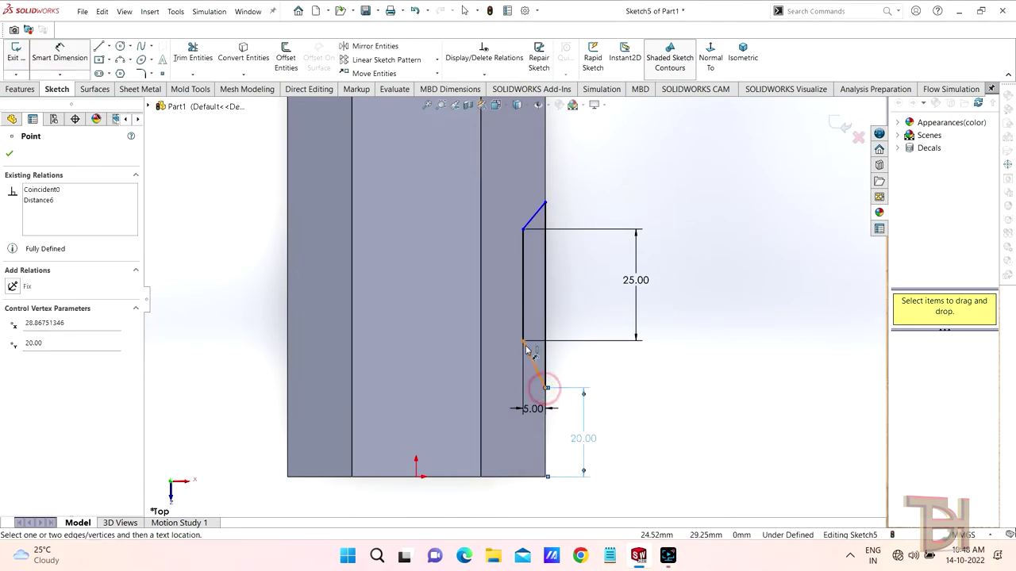
{"action": "left_click", "coordinate": [522, 342]}
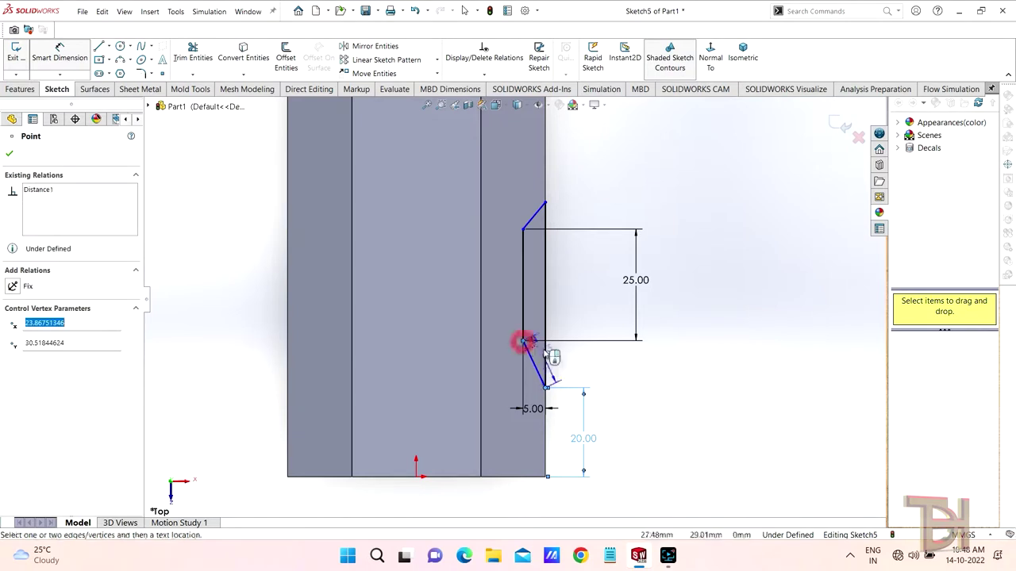
{"action": "left_click", "coordinate": [591, 364]}
{"action": "type", "text": "5"}
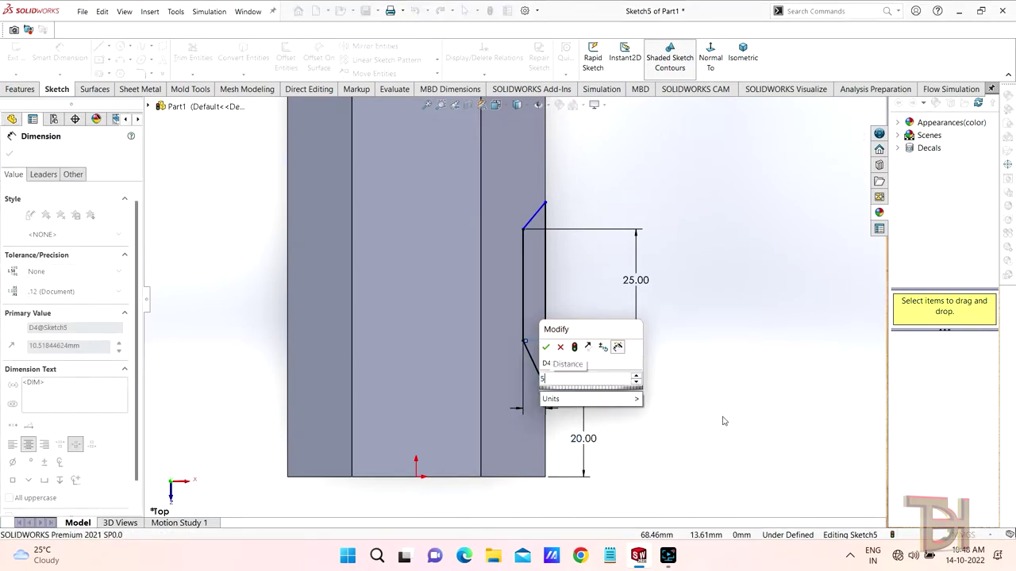
{"action": "key", "text": "Return"}
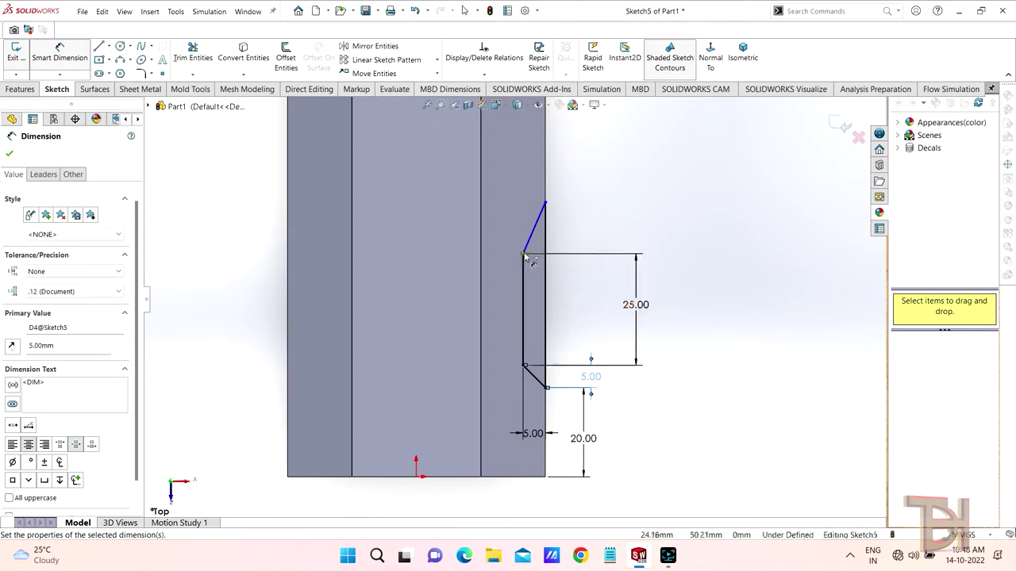
{"action": "left_click", "coordinate": [522, 254]}
{"action": "left_click", "coordinate": [544, 203]}
{"action": "left_click", "coordinate": [571, 227]}
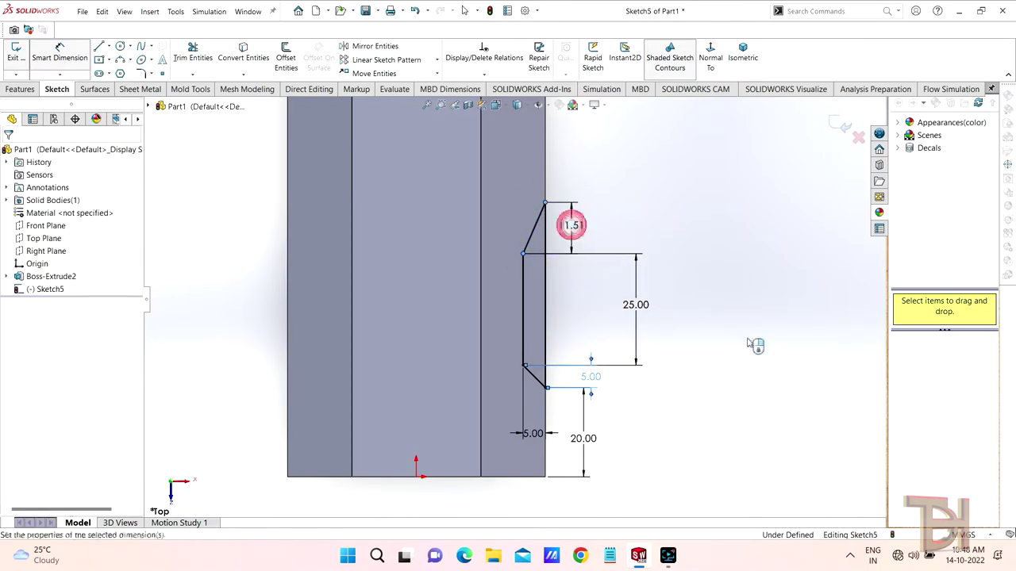
{"action": "type", "text": "5"}
{"action": "key", "text": "Return"}
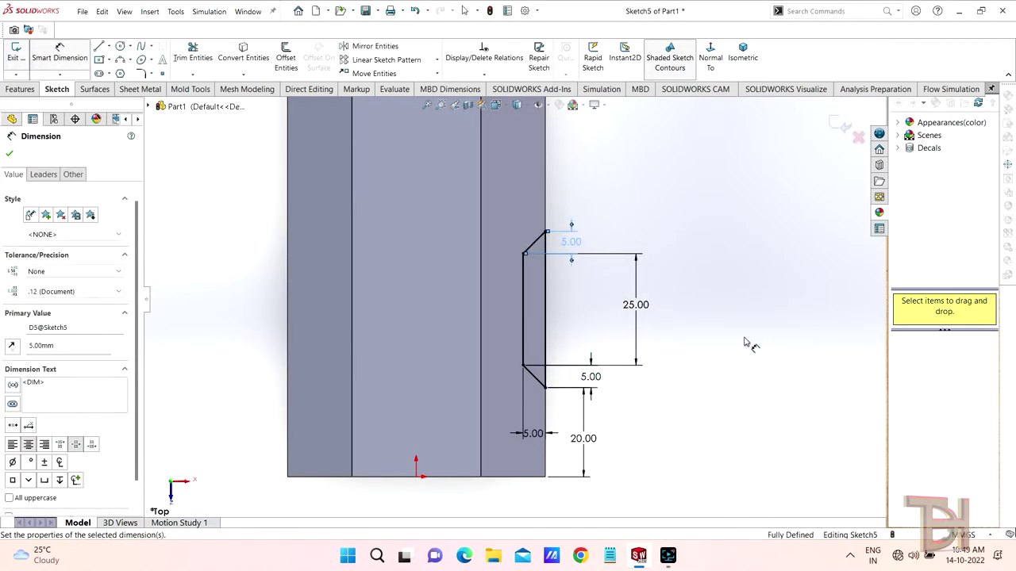
{"action": "scroll", "coordinate": [607, 377], "scroll_direction": "up", "scroll_amount": 2}
{"action": "scroll", "coordinate": [525, 302], "scroll_direction": "down", "scroll_amount": 1}
{"action": "left_click", "coordinate": [676, 335]}
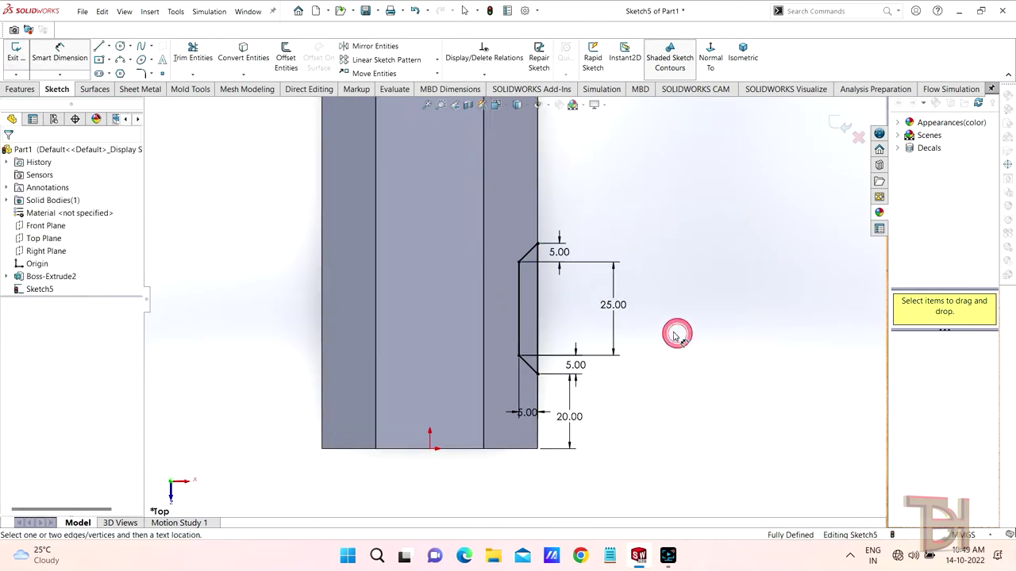
{"action": "left_click", "coordinate": [21, 90]}
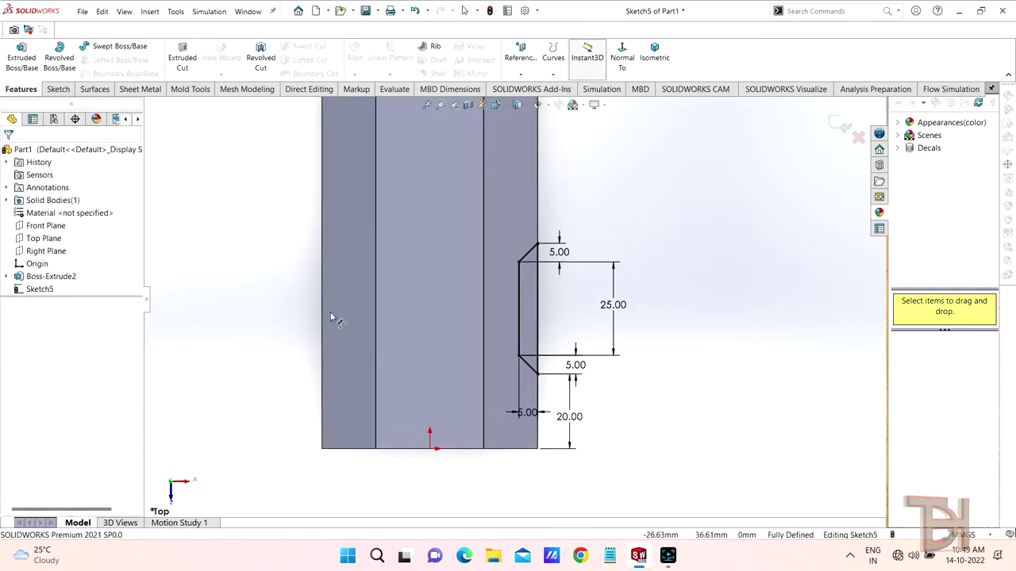
Draw a vertical centreline from the bottom edge midpoint up the middle of the shaft.
{"action": "left_click", "coordinate": [57, 89]}
{"action": "left_click", "coordinate": [106, 47]}
{"action": "left_click", "coordinate": [111, 71]}
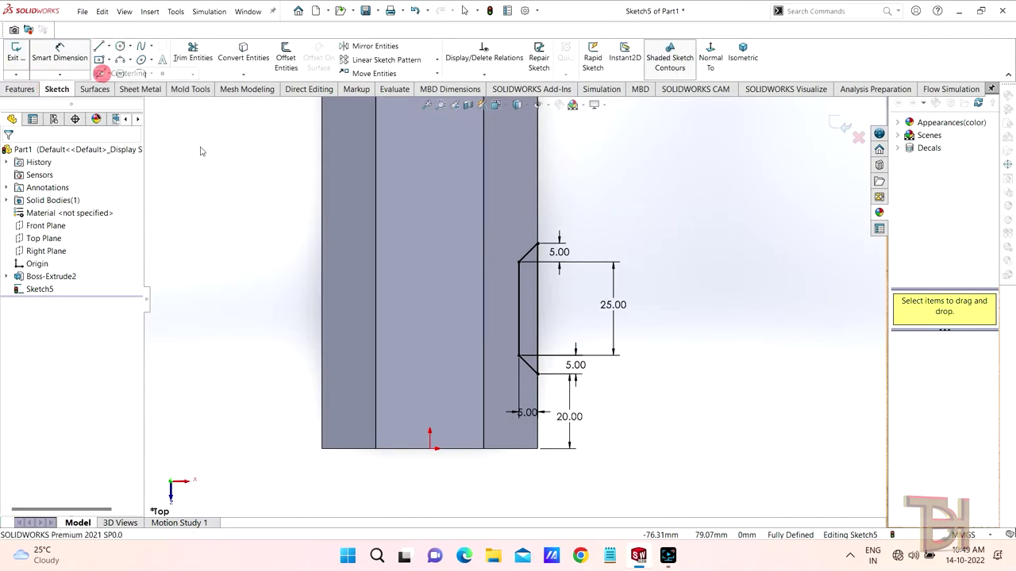
{"action": "left_click", "coordinate": [430, 448]}
{"action": "left_click", "coordinate": [429, 234]}
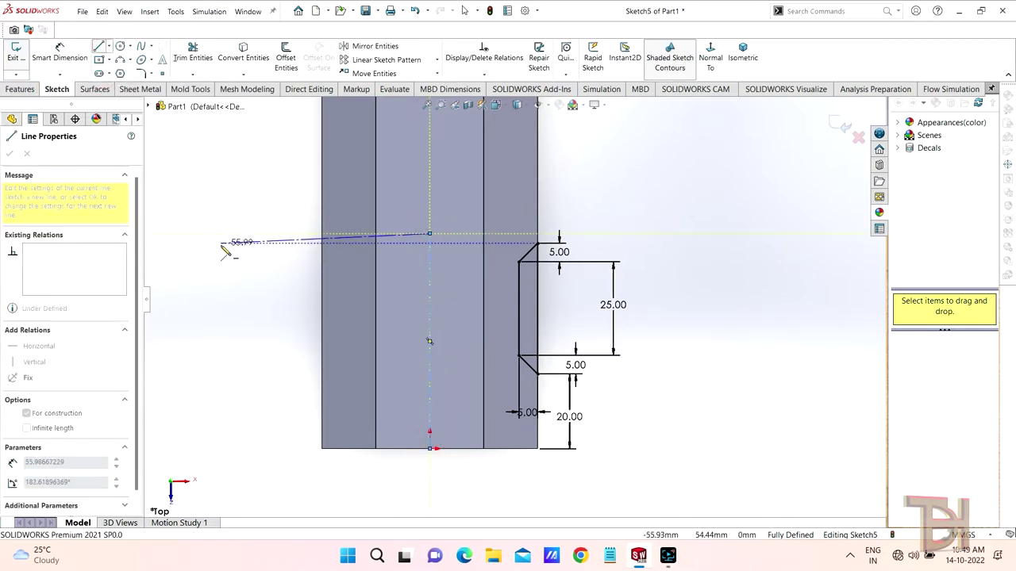
{"action": "right_click", "coordinate": [227, 238]}
{"action": "left_click", "coordinate": [268, 261]}
Revolve-cut the sketch 360° about the centreline.
{"action": "left_click", "coordinate": [22, 89]}
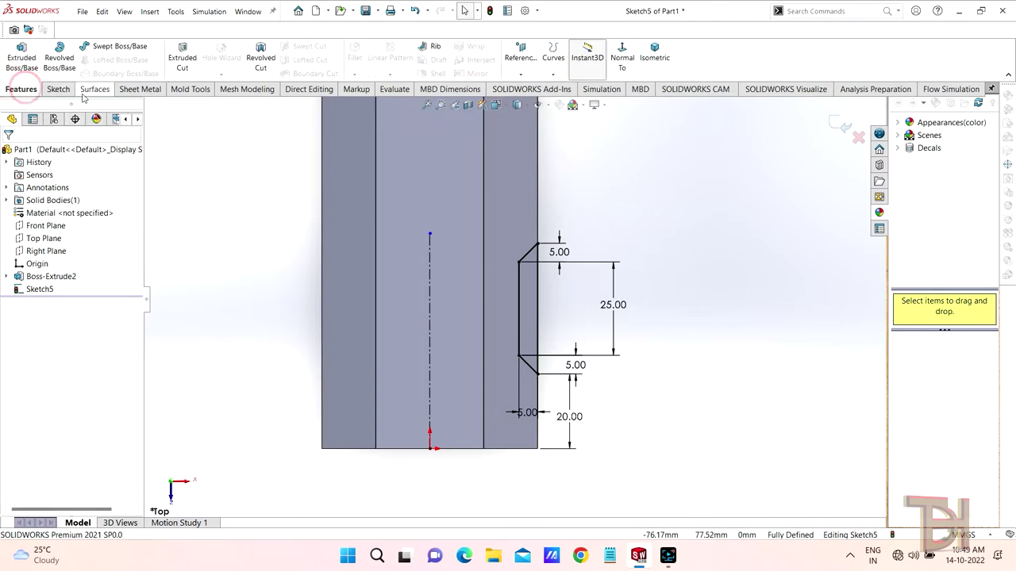
{"action": "left_click", "coordinate": [260, 57]}
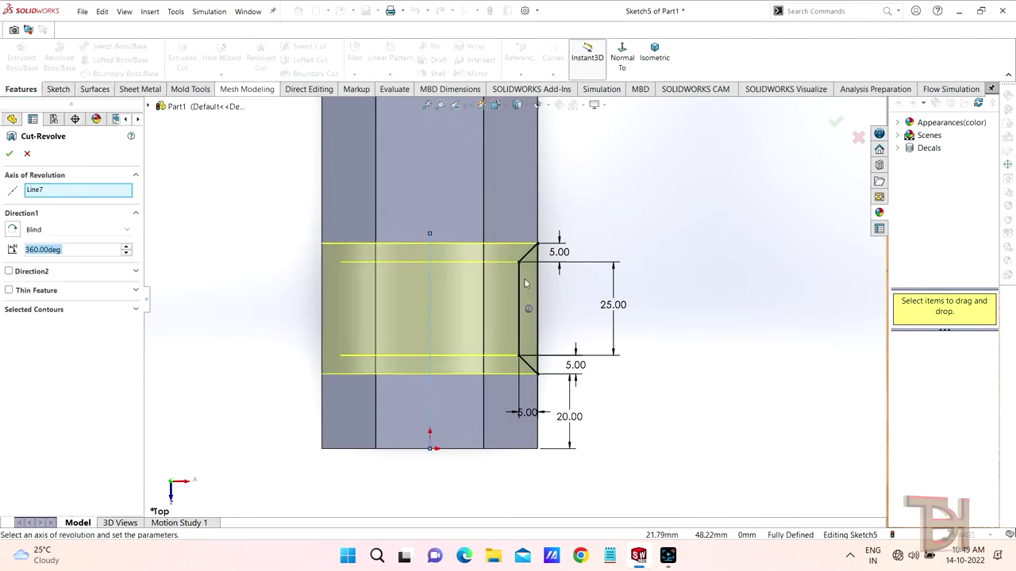
{"action": "middle_click_drag", "start_coordinate": [696, 386], "coordinate": [663, 311]}
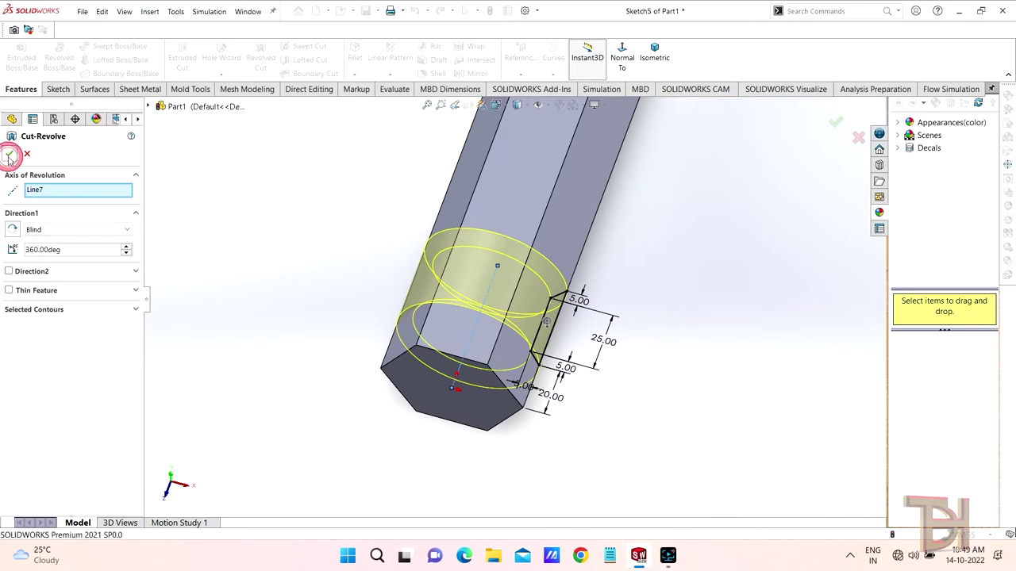
{"action": "left_click", "coordinate": [9, 154]}
{"action": "scroll", "coordinate": [643, 334], "scroll_direction": "up", "scroll_amount": 2}
{"action": "mouse_move", "coordinate": [651, 341]}
{"action": "middle_mouse_down"}
{"action": "mouse_move", "coordinate": [582, 356]}
{"action": "mouse_move", "coordinate": [612, 338]}
{"action": "mouse_move", "coordinate": [477, 264]}
{"action": "middle_mouse_up"}
{"action": "scroll", "coordinate": [476, 264], "scroll_direction": "down", "scroll_amount": 3}
Fillet the edges of the shaft's hex end face with a 10 mm radius.
{"action": "scroll", "coordinate": [601, 310], "scroll_direction": "up", "scroll_amount": 3}
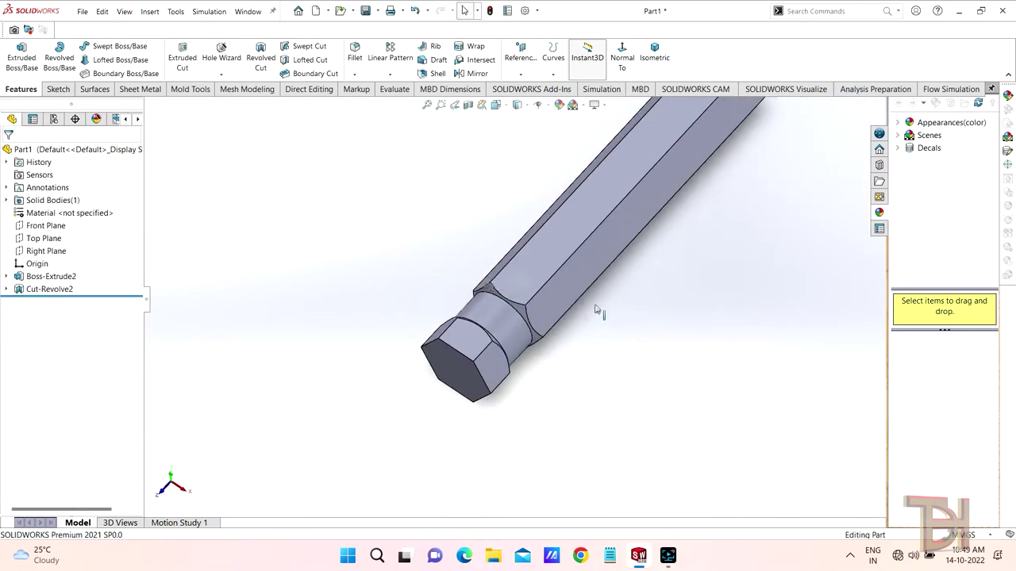
{"action": "scroll", "coordinate": [626, 297], "scroll_direction": "up", "scroll_amount": 2}
{"action": "mouse_move", "coordinate": [626, 296]}
{"action": "middle_mouse_down"}
{"action": "mouse_move", "coordinate": [569, 297]}
{"action": "mouse_move", "coordinate": [628, 292]}
{"action": "mouse_move", "coordinate": [619, 272]}
{"action": "mouse_move", "coordinate": [531, 235]}
{"action": "mouse_move", "coordinate": [572, 333]}
{"action": "middle_mouse_up"}
{"action": "scroll", "coordinate": [572, 333], "scroll_direction": "down", "scroll_amount": 5}
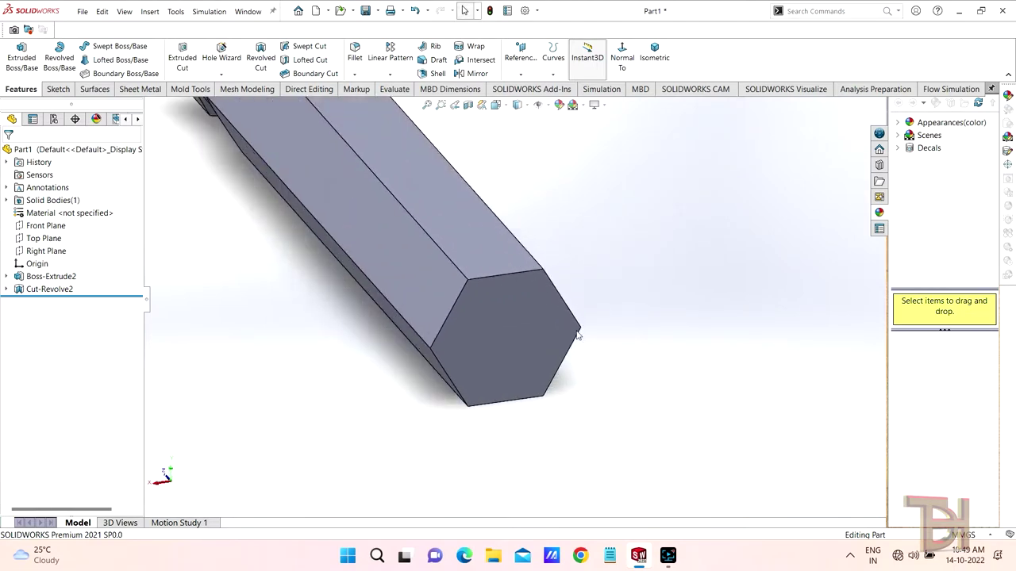
{"action": "left_click", "coordinate": [355, 50]}
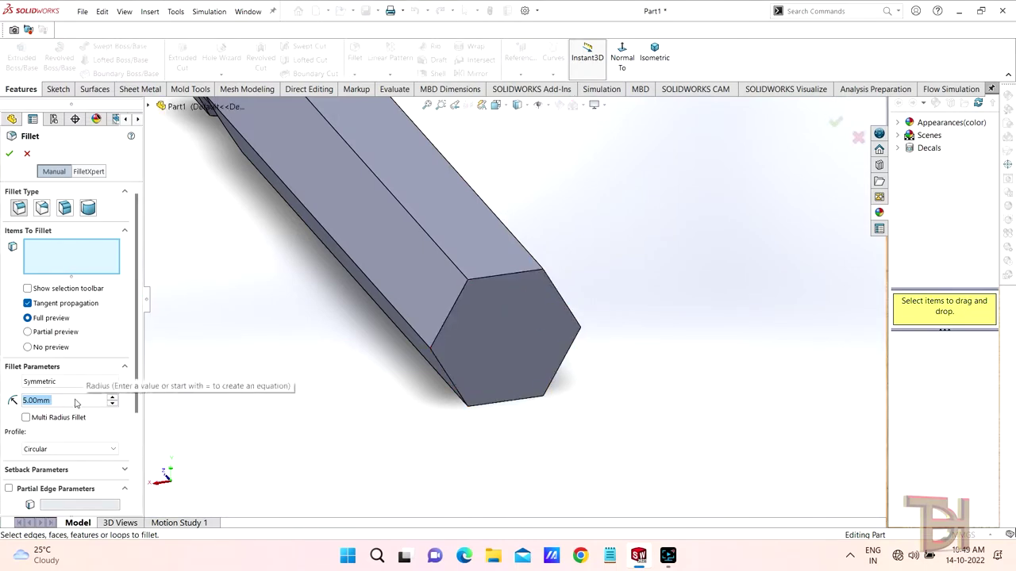
{"action": "type", "text": "10"}
{"action": "key", "text": "Return"}
{"action": "left_click", "coordinate": [527, 340]}
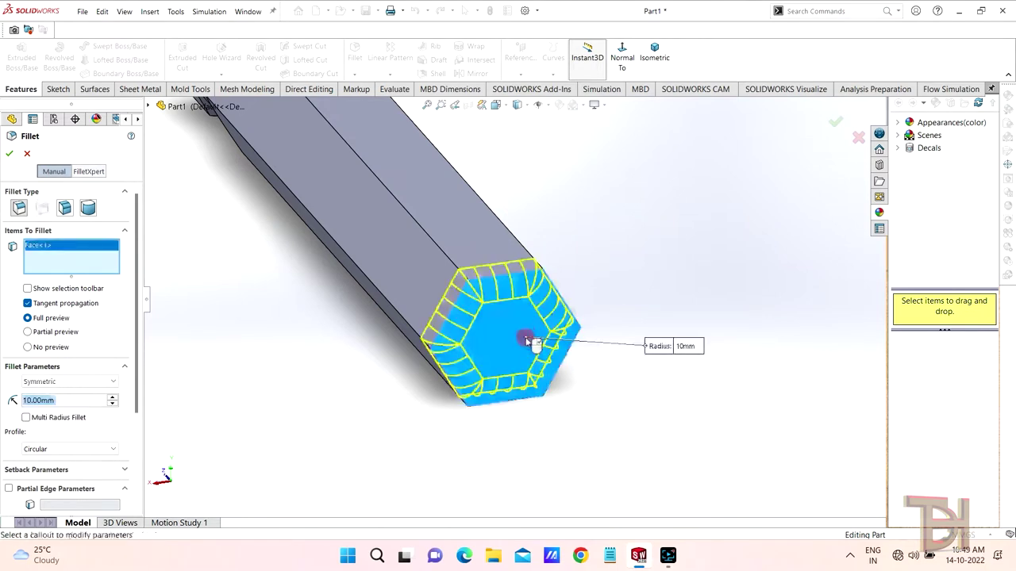
{"action": "left_click", "coordinate": [10, 153]}
Fillet the short hex head's end face edges with a 5 mm radius.
{"action": "scroll", "coordinate": [389, 355], "scroll_direction": "up", "scroll_amount": 5}
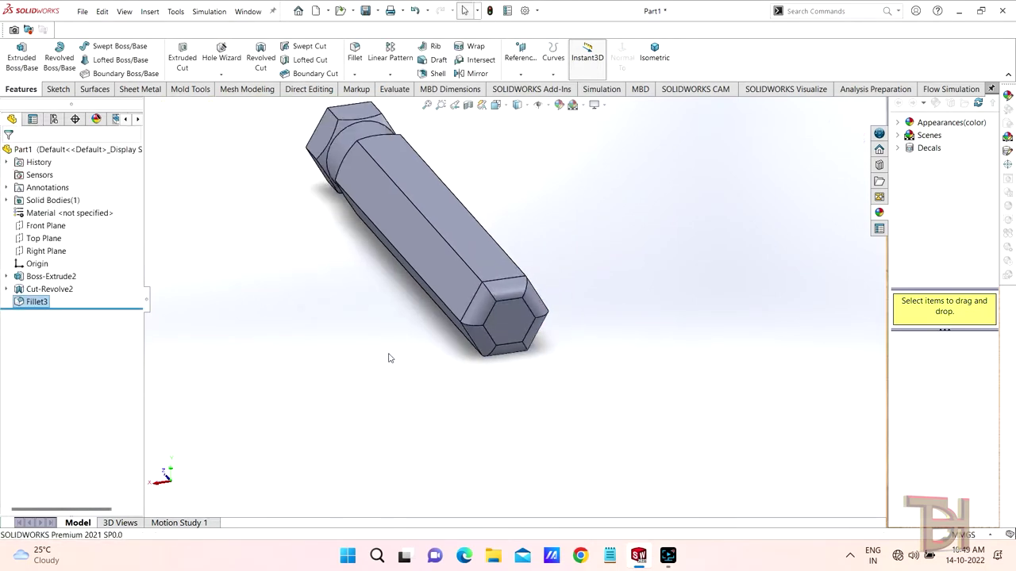
{"action": "mouse_move", "coordinate": [389, 355]}
{"action": "middle_mouse_down"}
{"action": "mouse_move", "coordinate": [489, 327]}
{"action": "mouse_move", "coordinate": [466, 254]}
{"action": "middle_mouse_up"}
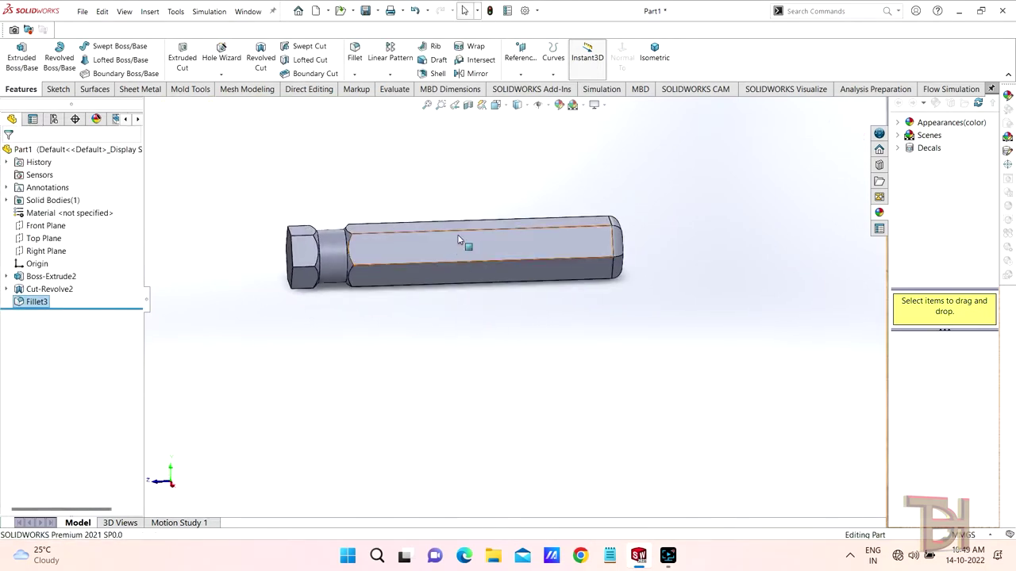
{"action": "scroll", "coordinate": [467, 279], "scroll_direction": "down", "scroll_amount": 2}
{"action": "scroll", "coordinate": [390, 386], "scroll_direction": "down", "scroll_amount": 3}
{"action": "scroll", "coordinate": [447, 392], "scroll_direction": "up", "scroll_amount": 3}
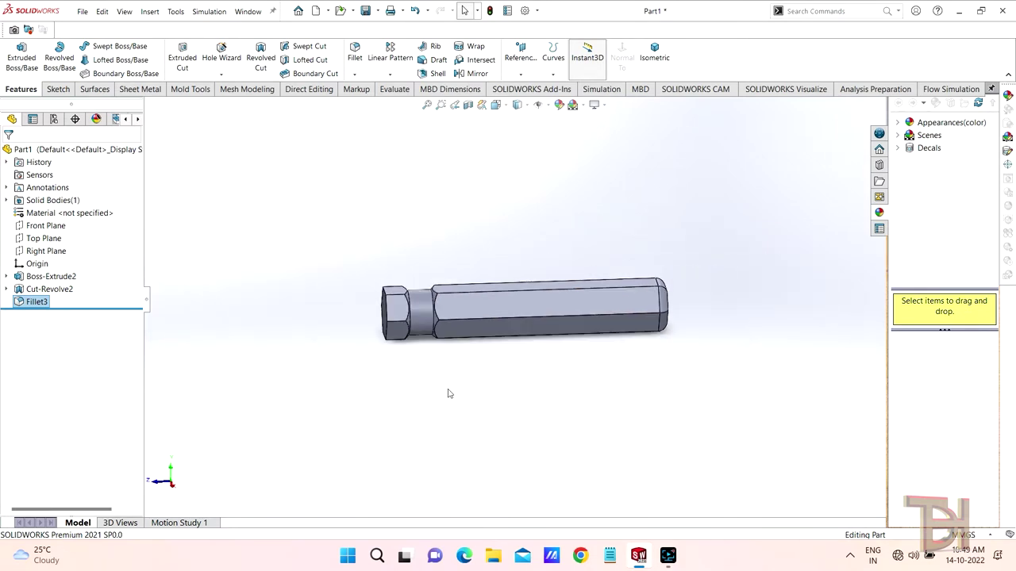
{"action": "middle_click_drag", "start_coordinate": [447, 392], "coordinate": [457, 354]}
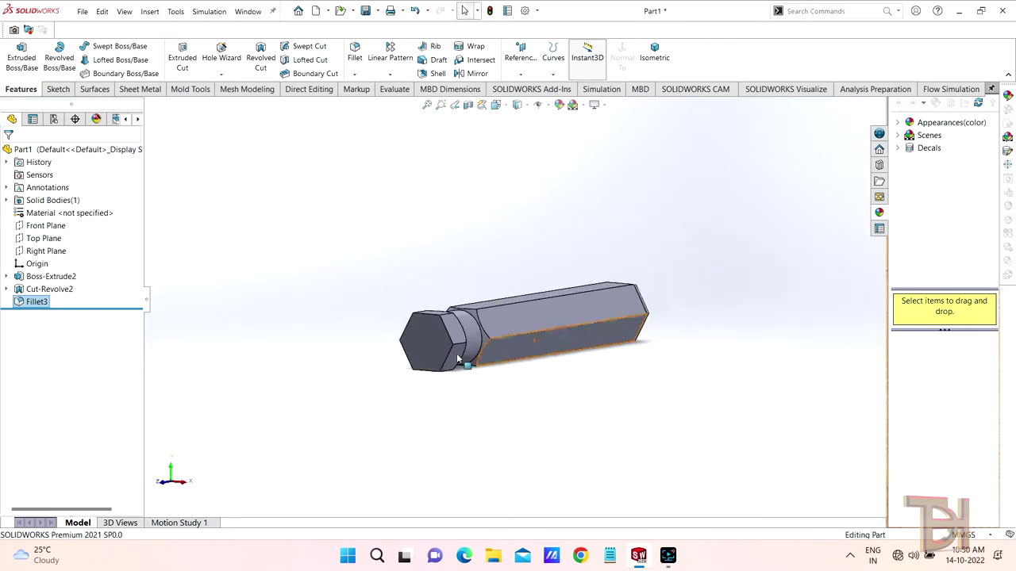
{"action": "left_click", "coordinate": [440, 349]}
{"action": "left_click", "coordinate": [546, 312]}
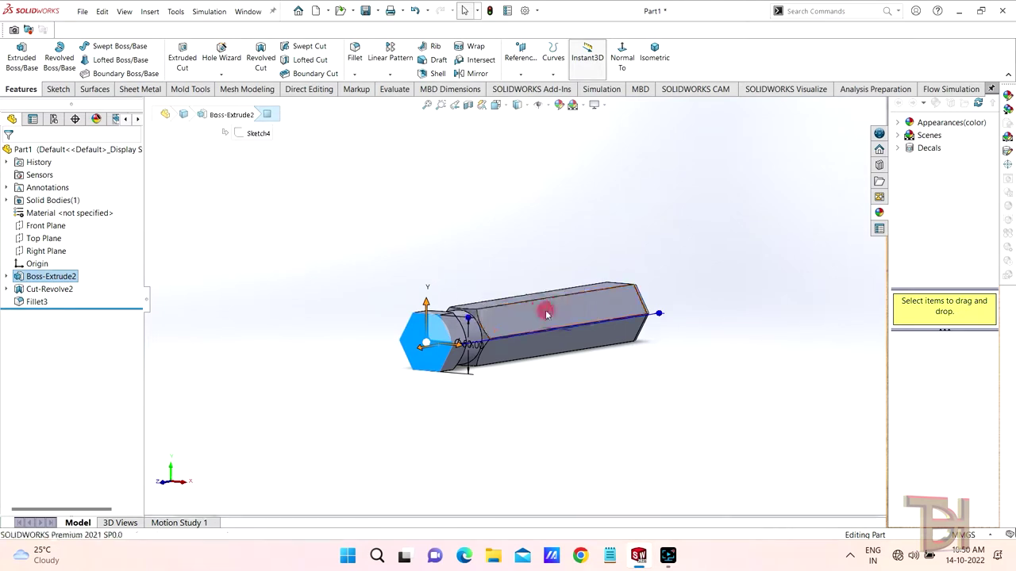
{"action": "scroll", "coordinate": [545, 316], "scroll_direction": "up", "scroll_amount": 2}
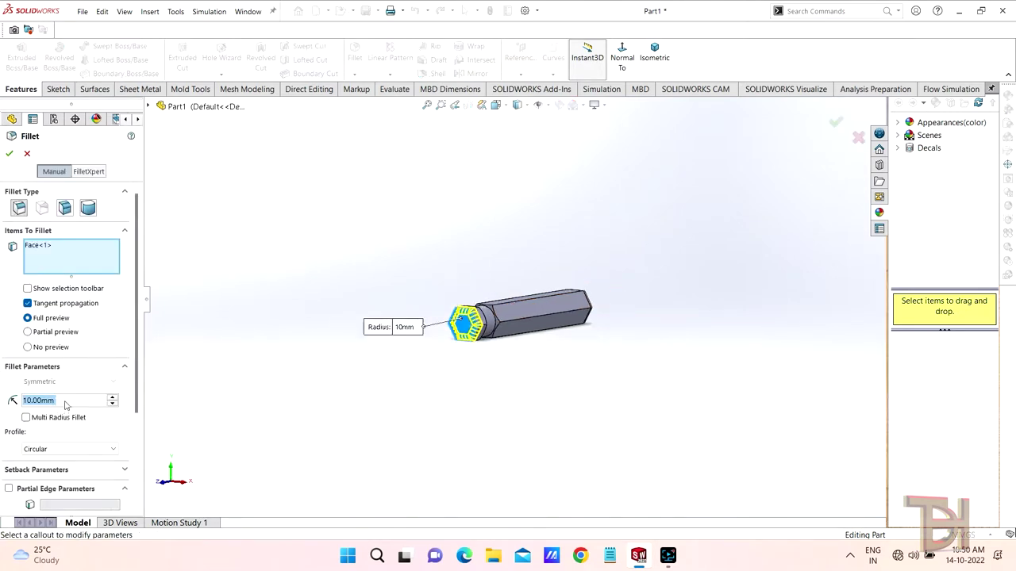
{"action": "type", "text": "5"}
{"action": "key", "text": "Return"}
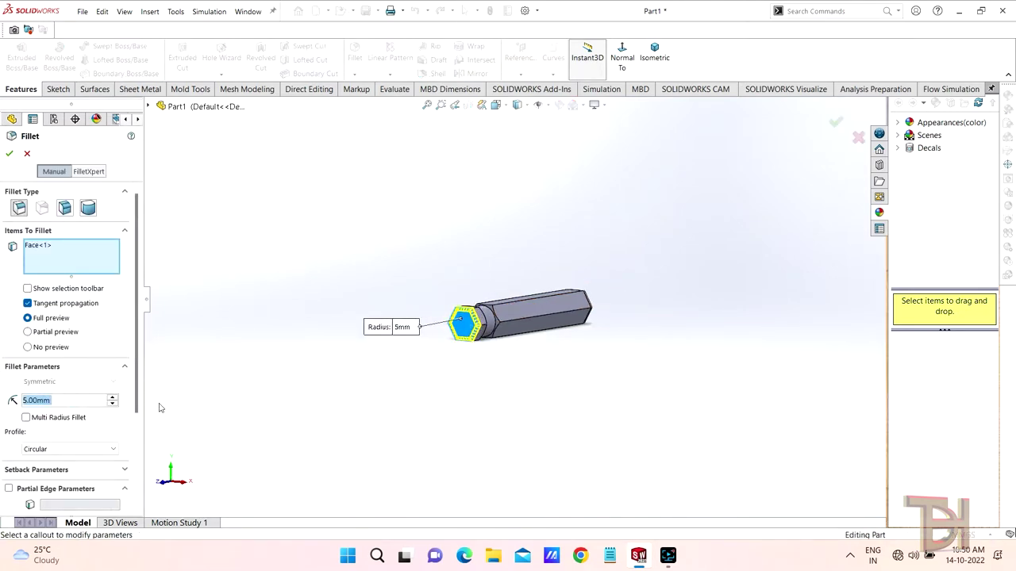
{"action": "left_click", "coordinate": [9, 157]}
{"action": "mouse_move", "coordinate": [499, 332]}
{"action": "middle_mouse_down"}
{"action": "mouse_move", "coordinate": [527, 361]}
{"action": "mouse_move", "coordinate": [590, 368]}
{"action": "mouse_move", "coordinate": [519, 383]}
{"action": "mouse_move", "coordinate": [515, 322]}
{"action": "middle_mouse_up"}
{"action": "scroll", "coordinate": [539, 334], "scroll_direction": "down", "scroll_amount": 2}
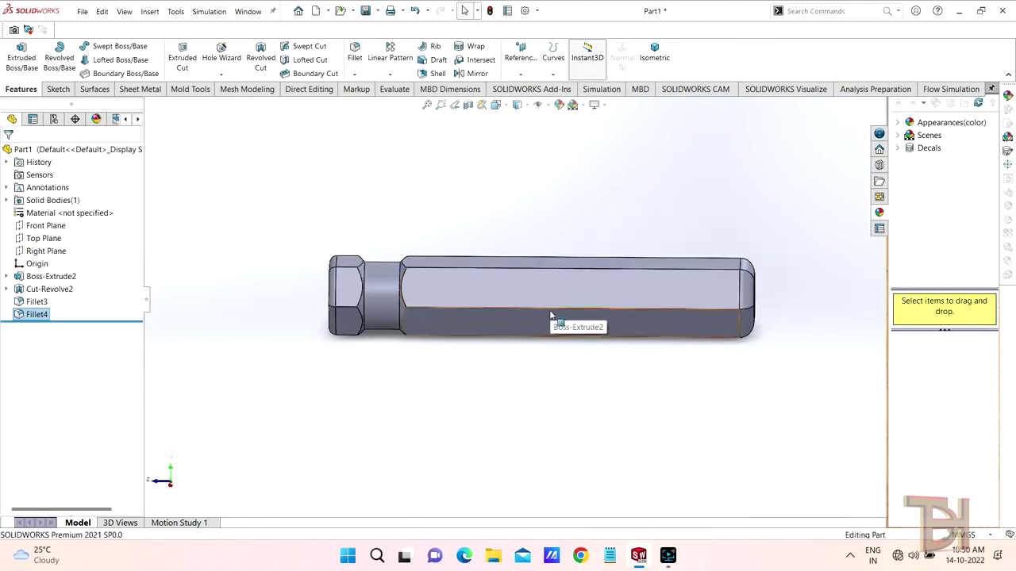
Start a 5 mm fillet and select the six lengthwise edges of the hex shaft.
{"action": "left_click", "coordinate": [550, 313]}
{"action": "left_click", "coordinate": [643, 277]}
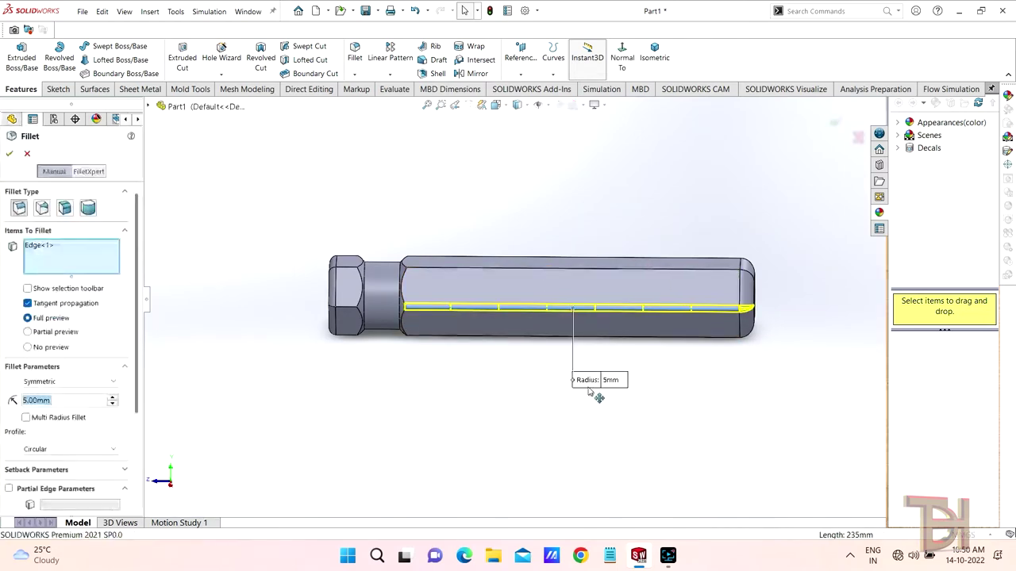
{"action": "left_click", "coordinate": [559, 276]}
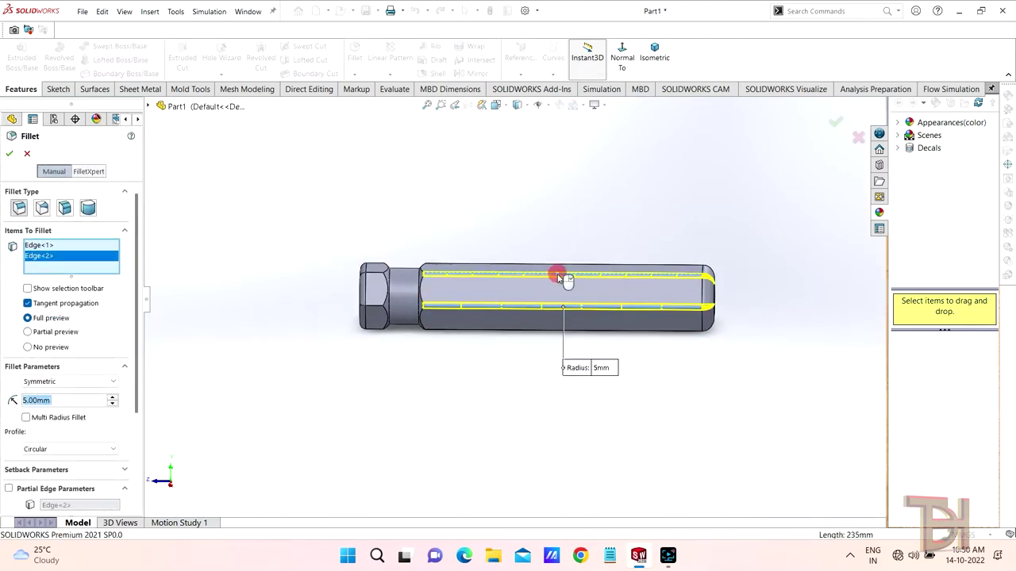
{"action": "left_click", "coordinate": [508, 331]}
{"action": "mouse_move", "coordinate": [501, 394]}
{"action": "middle_mouse_down"}
{"action": "mouse_move", "coordinate": [596, 294]}
{"action": "mouse_move", "coordinate": [619, 304]}
{"action": "middle_mouse_up"}
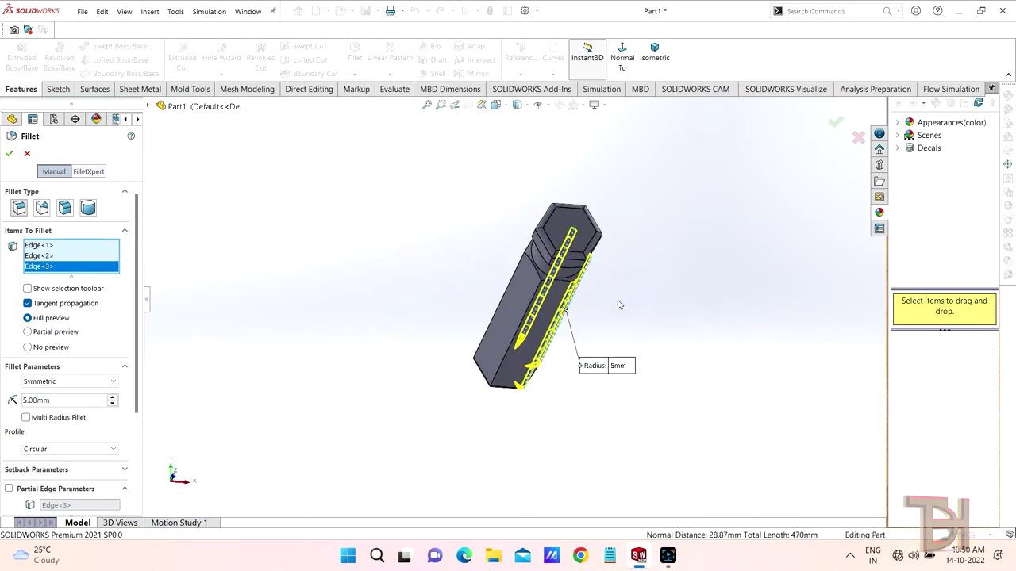
{"action": "left_click", "coordinate": [502, 363]}
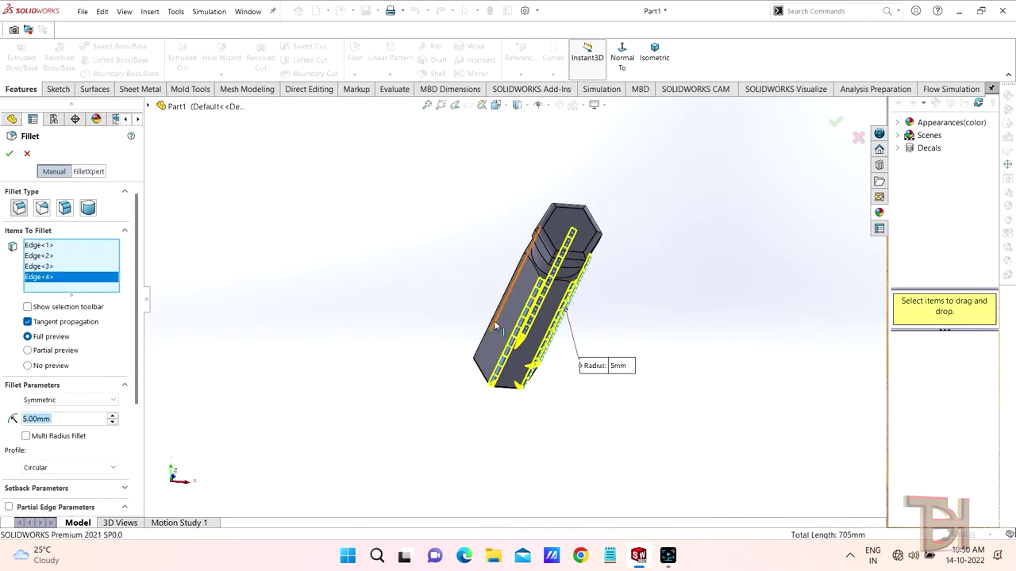
{"action": "left_click", "coordinate": [500, 306]}
{"action": "mouse_move", "coordinate": [500, 305]}
{"action": "middle_mouse_down"}
{"action": "mouse_move", "coordinate": [613, 435]}
{"action": "mouse_move", "coordinate": [595, 284]}
{"action": "middle_mouse_up"}
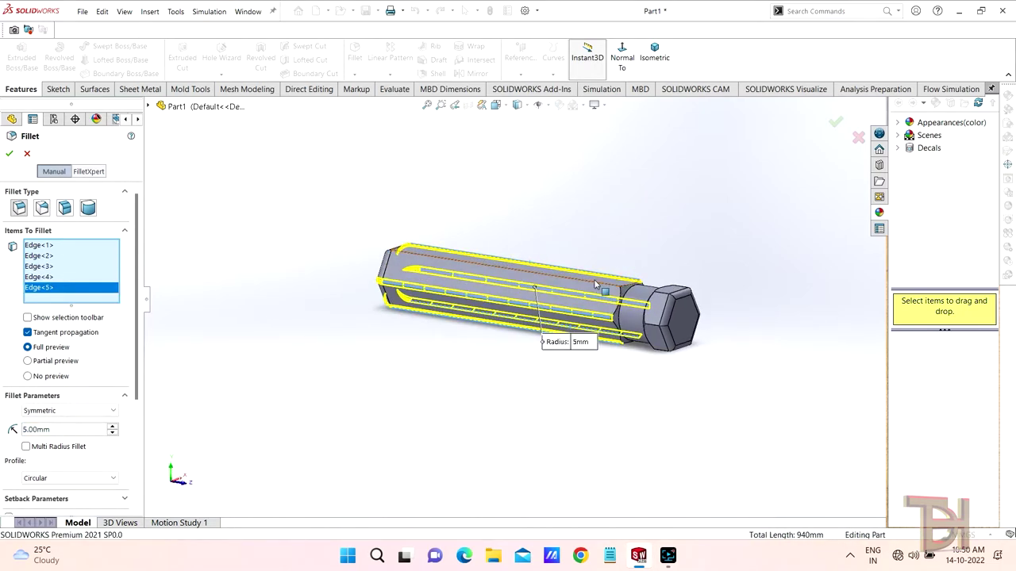
{"action": "left_click", "coordinate": [595, 284]}
{"action": "scroll", "coordinate": [587, 333], "scroll_direction": "down", "scroll_amount": 3}
{"action": "scroll", "coordinate": [577, 373], "scroll_direction": "down", "scroll_amount": 2}
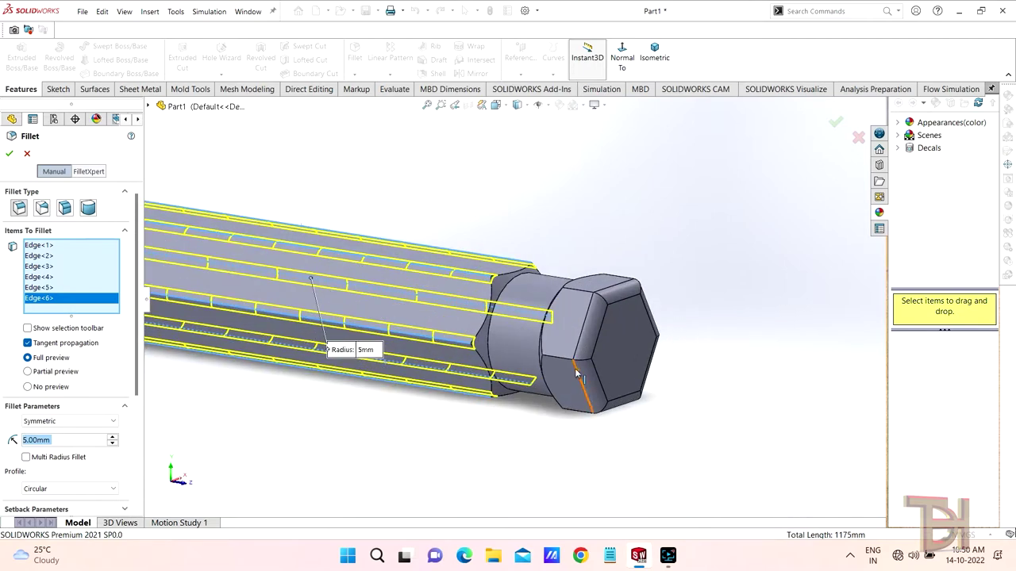
Add the six lengthwise hex head edges and accept the 5 mm fillet as Fillet5.
{"action": "left_click", "coordinate": [560, 361]}
{"action": "left_click", "coordinate": [583, 295]}
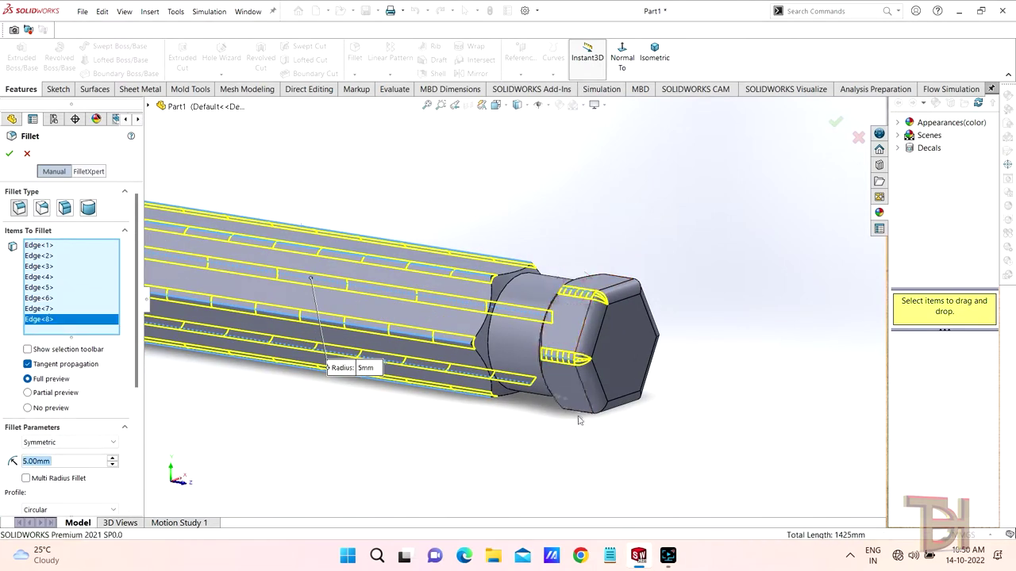
{"action": "left_click", "coordinate": [578, 413]}
{"action": "middle_click_drag", "start_coordinate": [577, 414], "coordinate": [341, 236]}
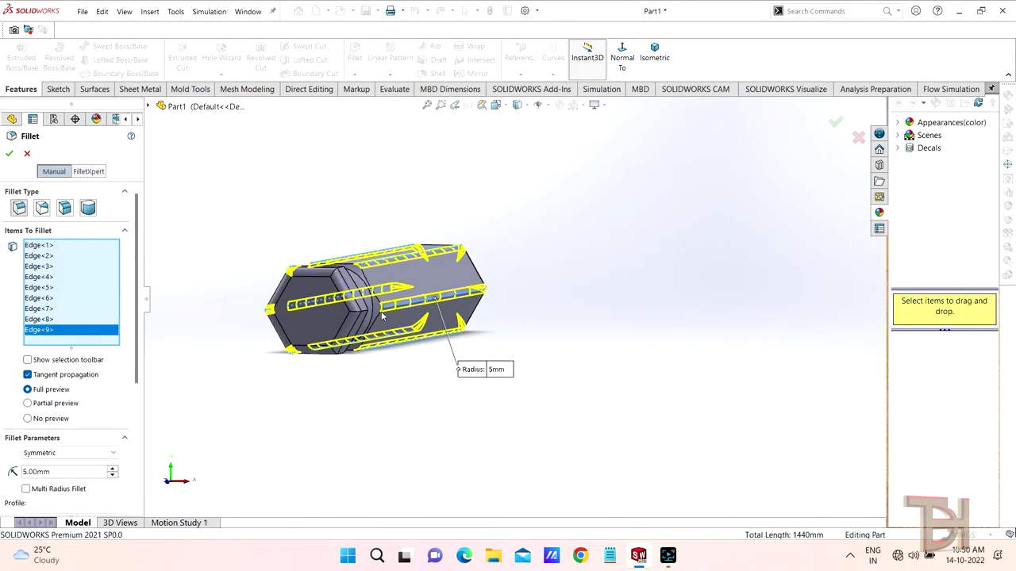
{"action": "left_click", "coordinate": [337, 235]}
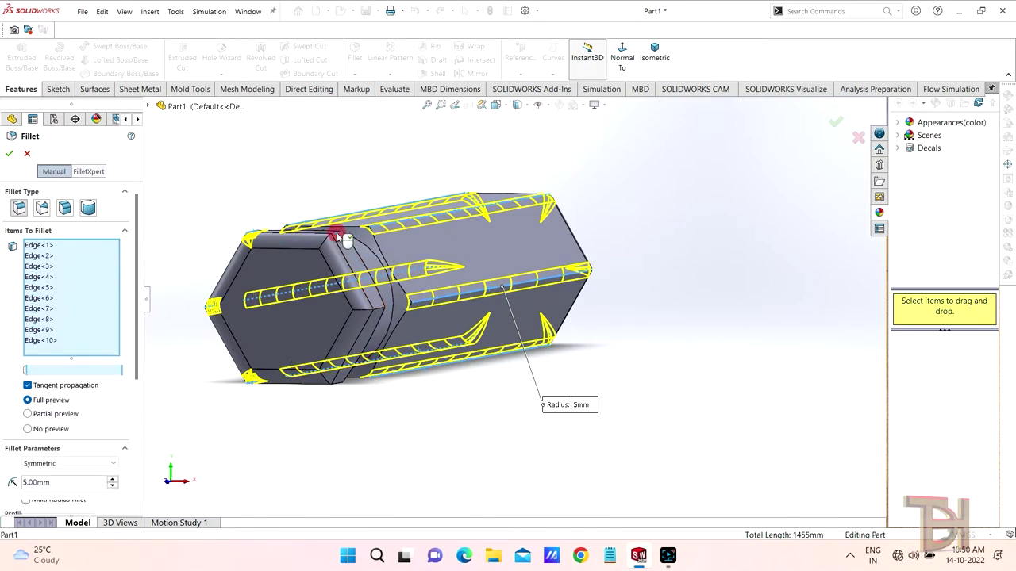
{"action": "left_click", "coordinate": [379, 312]}
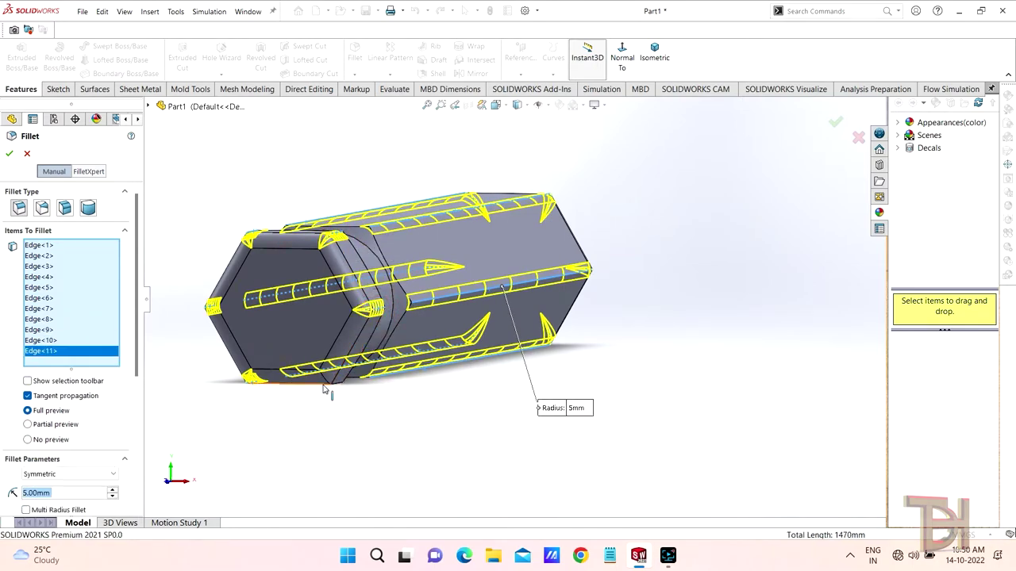
{"action": "middle_click_drag", "start_coordinate": [341, 396], "coordinate": [341, 347]}
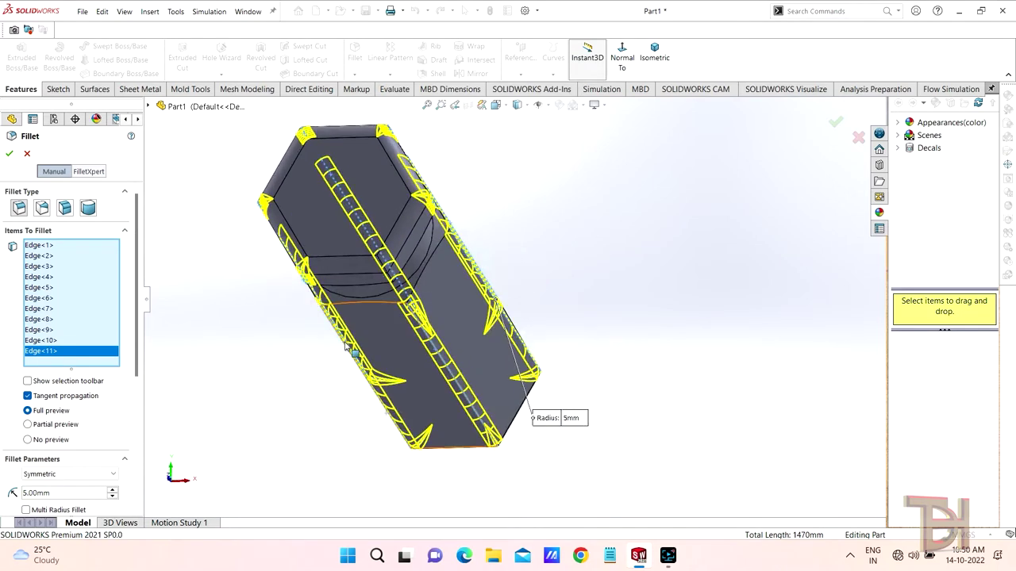
{"action": "left_click", "coordinate": [347, 282]}
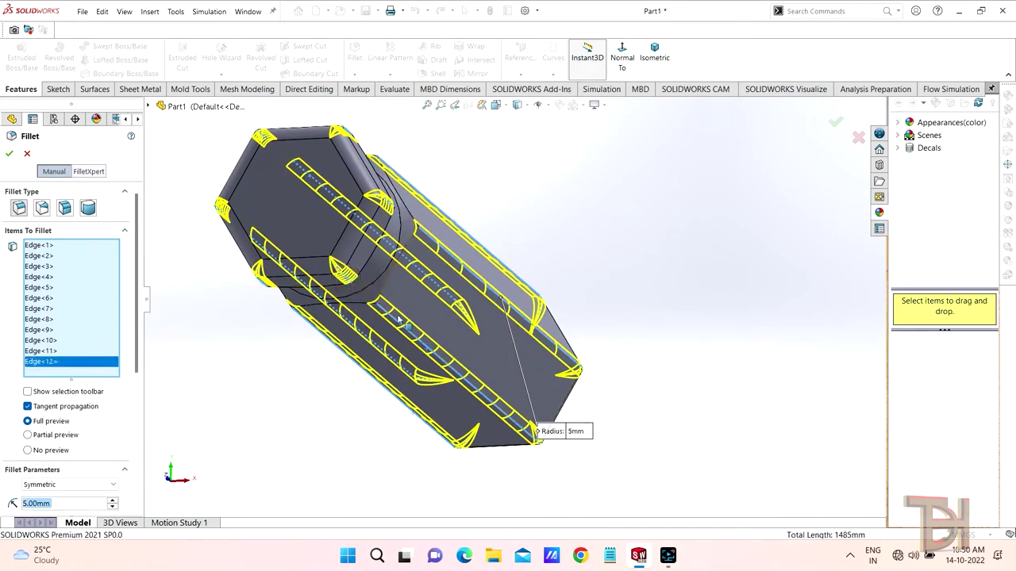
{"action": "middle_click_drag", "start_coordinate": [590, 329], "coordinate": [539, 403]}
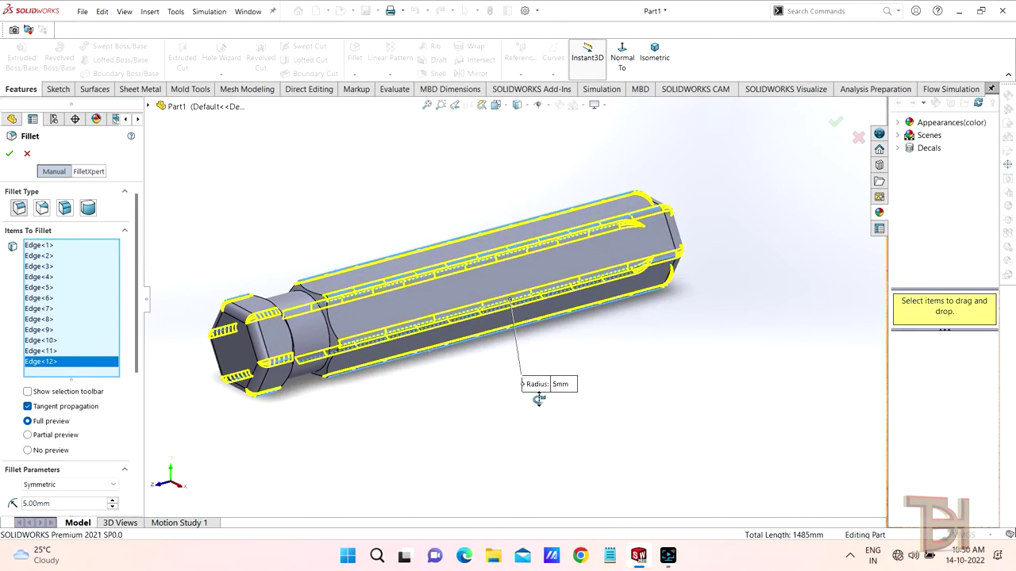
{"action": "left_click", "coordinate": [9, 153]}
{"action": "scroll", "coordinate": [571, 370], "scroll_direction": "up", "scroll_amount": 3}
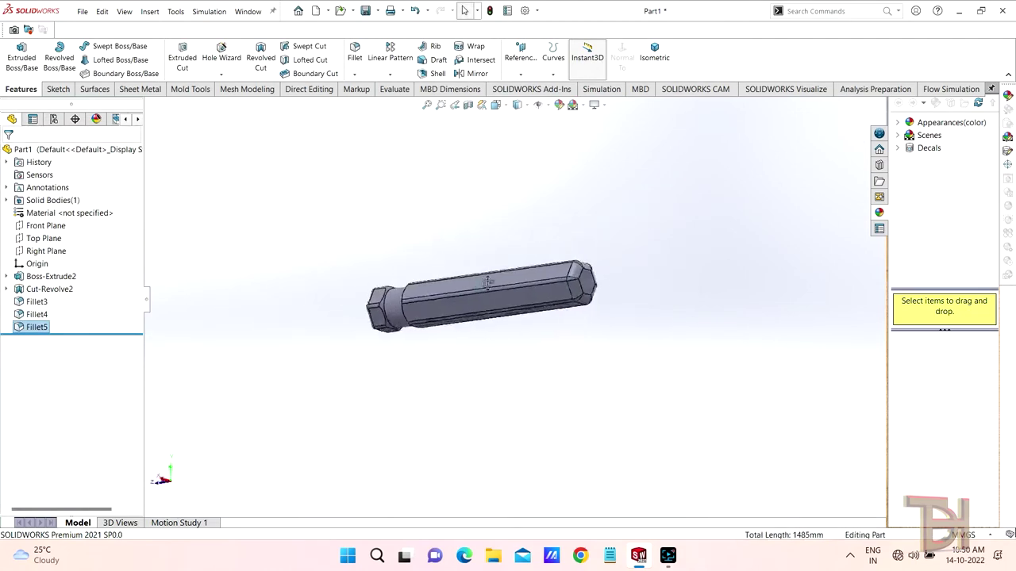
{"action": "mouse_move", "coordinate": [488, 282]}
{"action": "middle_mouse_down"}
{"action": "mouse_move", "coordinate": [579, 333]}
{"action": "mouse_move", "coordinate": [608, 334]}
{"action": "middle_mouse_up"}
{"action": "scroll", "coordinate": [534, 287], "scroll_direction": "down", "scroll_amount": 3}
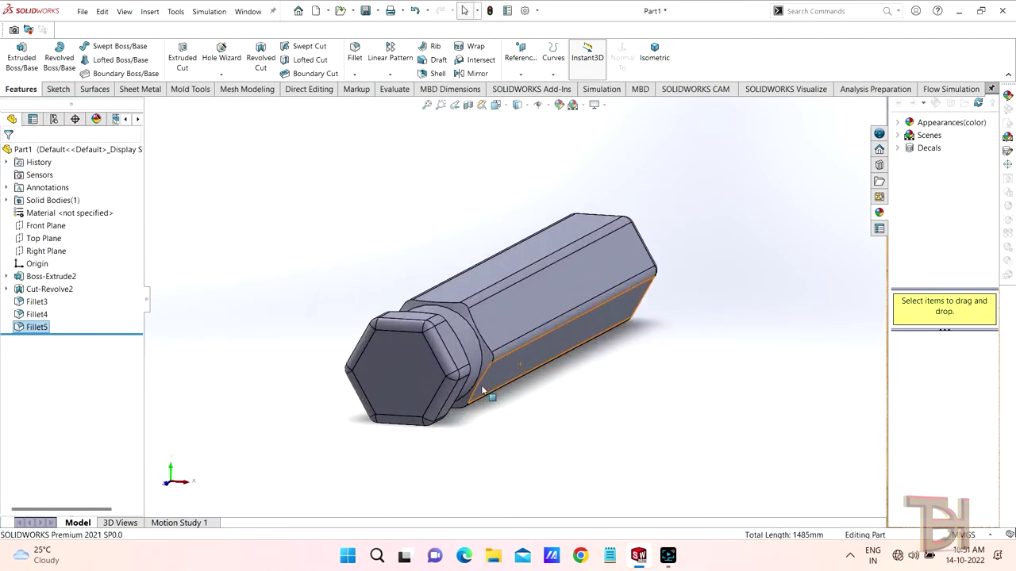
Open a sketch on the hex end face and draw a circle centred on the origin.
{"action": "left_click", "coordinate": [417, 379]}
{"action": "key", "text": "ctrl+8"}
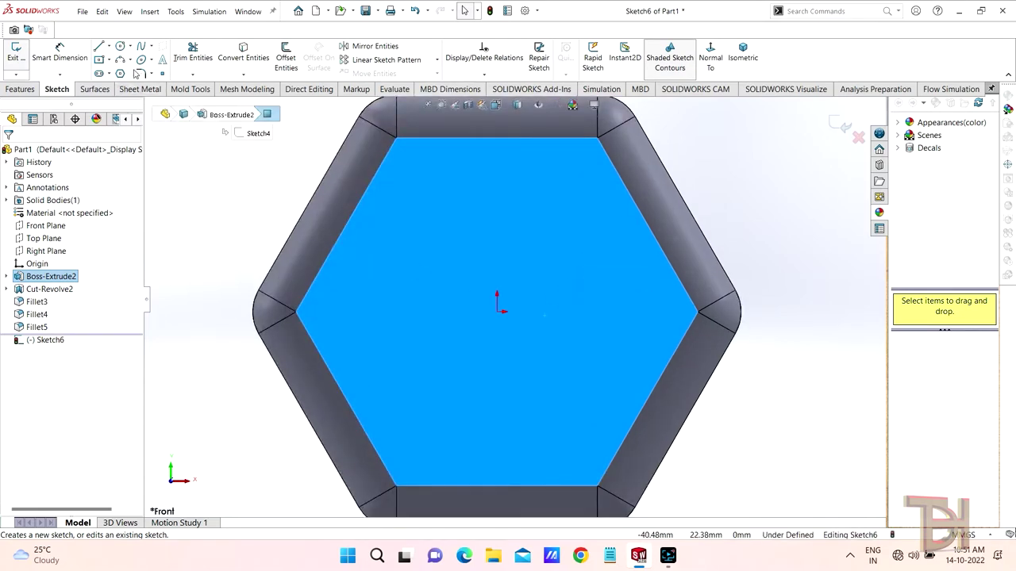
{"action": "left_click", "coordinate": [120, 46]}
{"action": "left_click", "coordinate": [497, 311]}
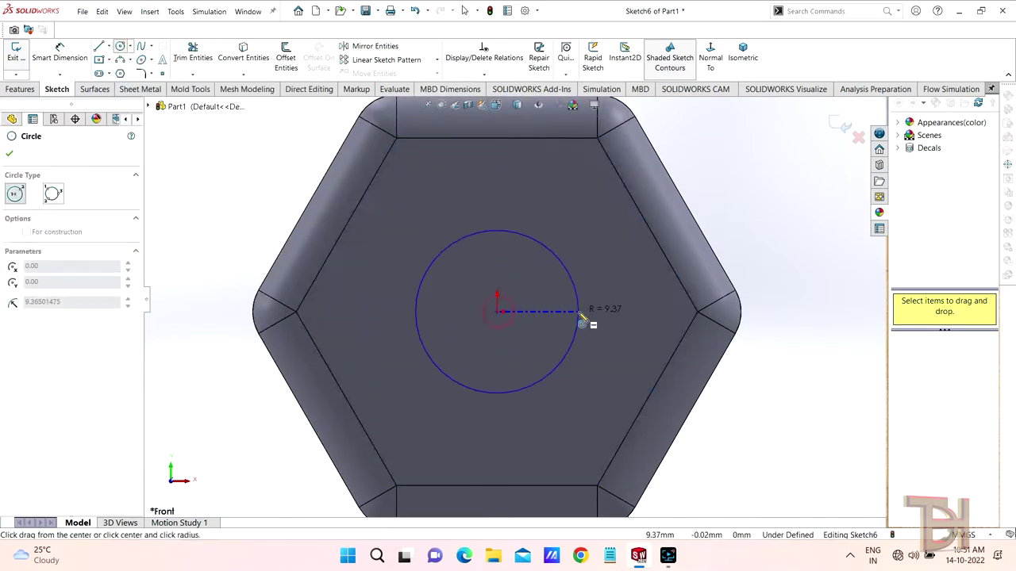
{"action": "left_click", "coordinate": [580, 315]}
Dimension the circle's diameter to 10 mm.
{"action": "left_click", "coordinate": [50, 56]}
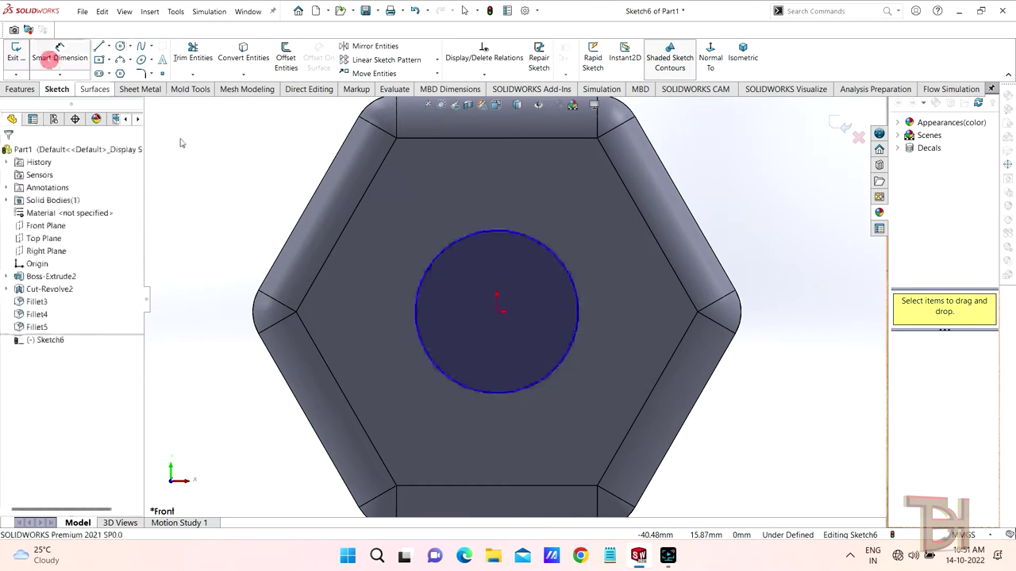
{"action": "left_click", "coordinate": [578, 324]}
{"action": "left_click", "coordinate": [612, 301]}
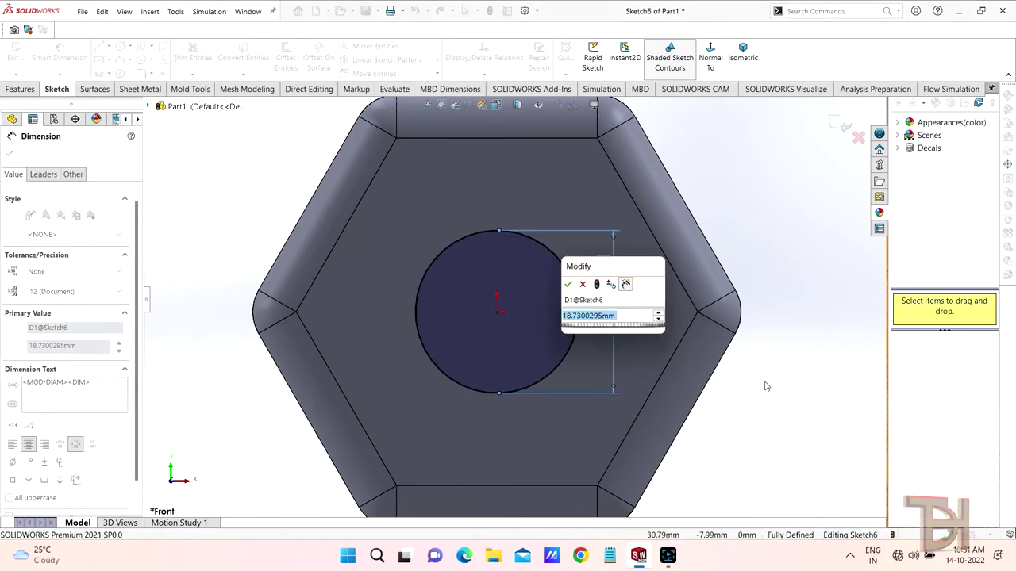
{"action": "type", "text": "10"}
{"action": "key", "text": "Return"}
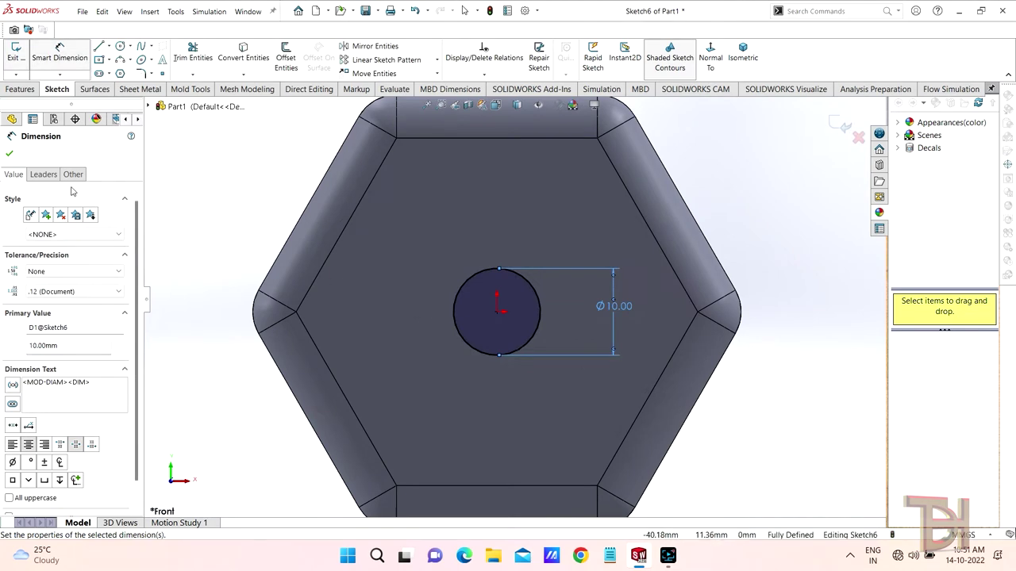
{"action": "left_click", "coordinate": [9, 155]}
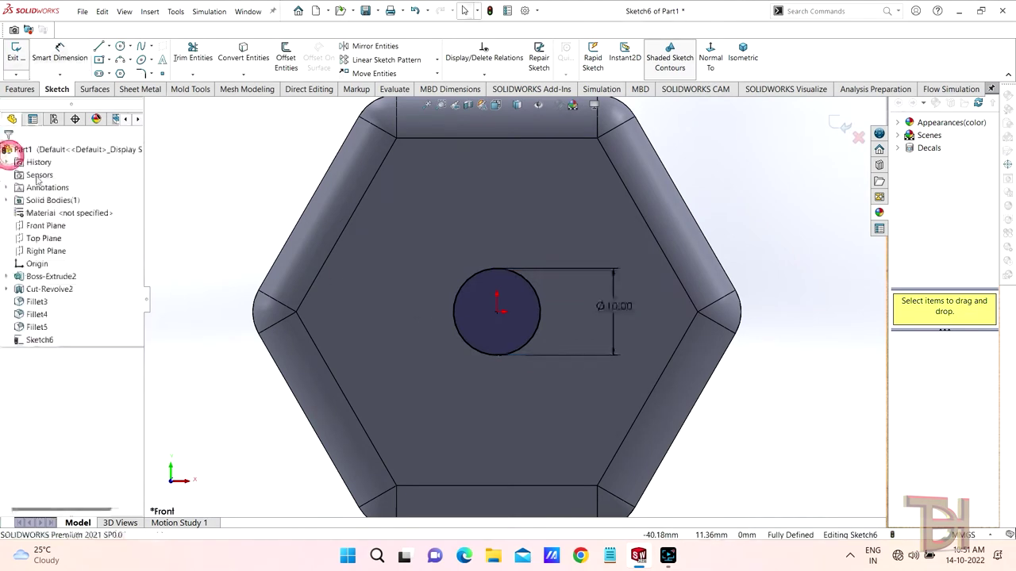
{"action": "left_click", "coordinate": [100, 75]}
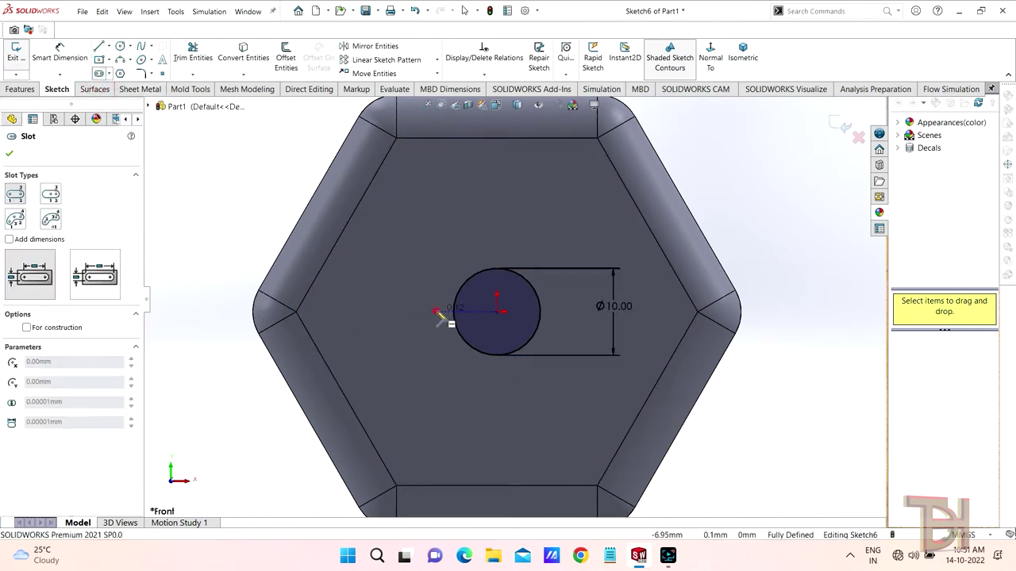
Draw a straight slot horizontally across the 10 mm circle.
{"action": "left_click", "coordinate": [437, 312]}
{"action": "left_click", "coordinate": [561, 311]}
{"action": "left_click", "coordinate": [562, 300]}
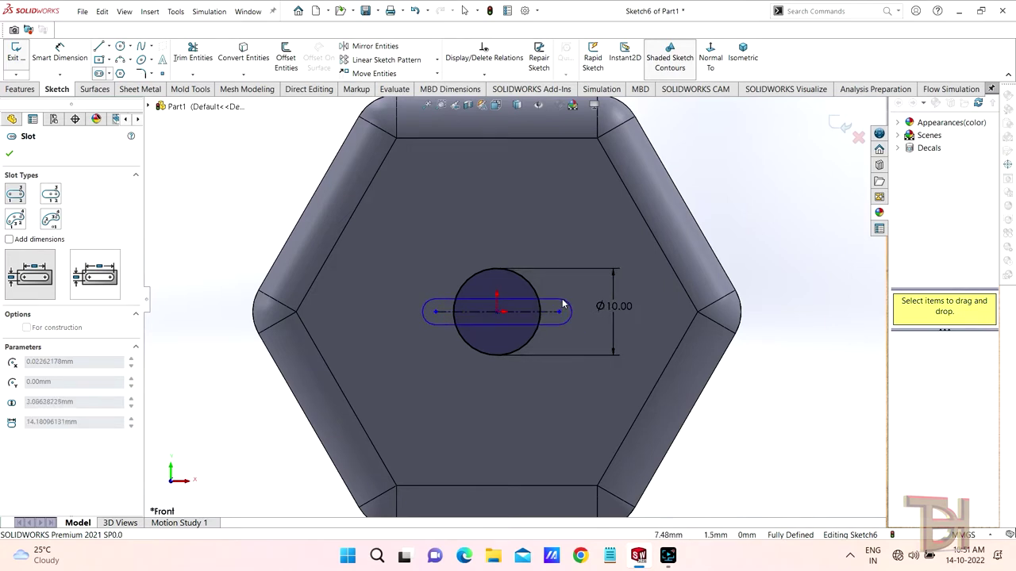
{"action": "left_click", "coordinate": [566, 302]}
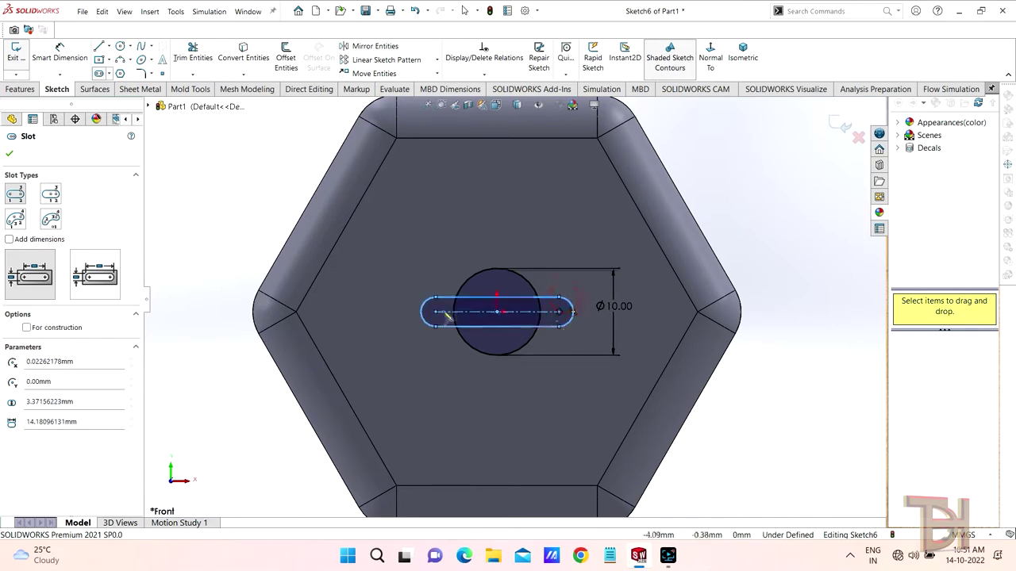
{"action": "left_click", "coordinate": [7, 150]}
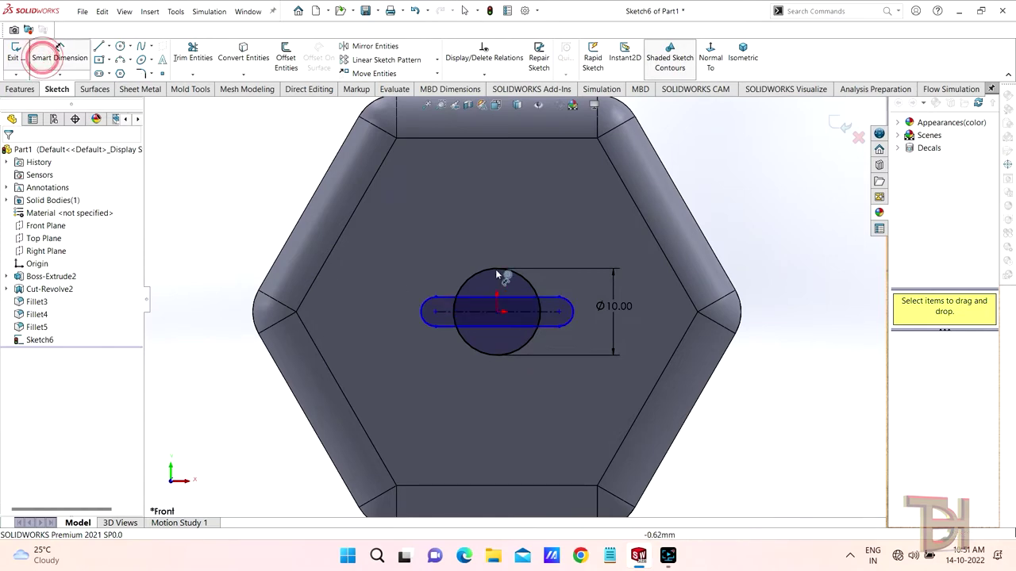
{"action": "scroll", "coordinate": [512, 277], "scroll_direction": "down", "scroll_amount": 2}
Dimension the slot's end arc to R2 and its length to 15 mm.
{"action": "left_click", "coordinate": [605, 315]}
{"action": "left_click", "coordinate": [625, 300]}
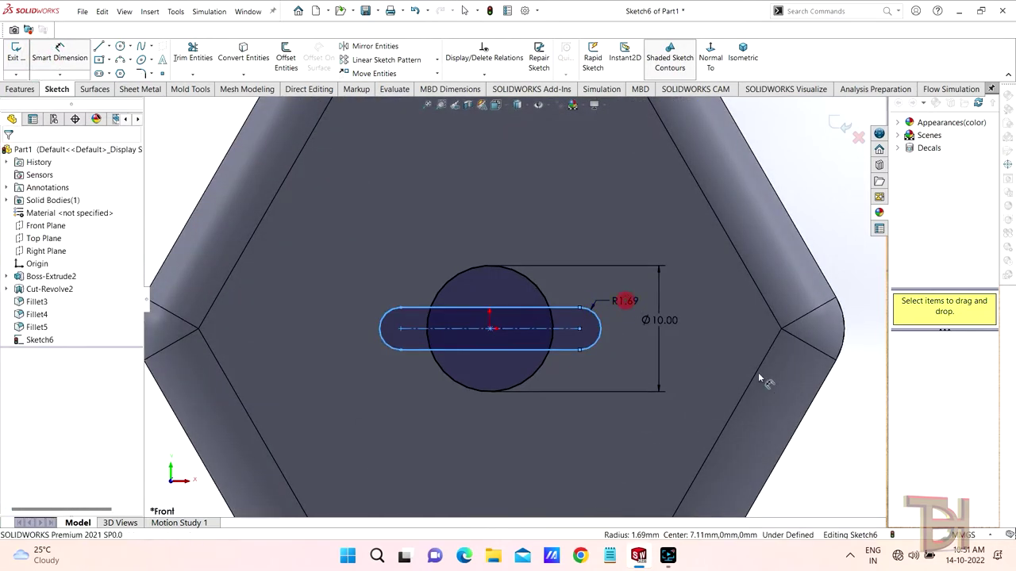
{"action": "type", "text": "2"}
{"action": "key", "text": "Return"}
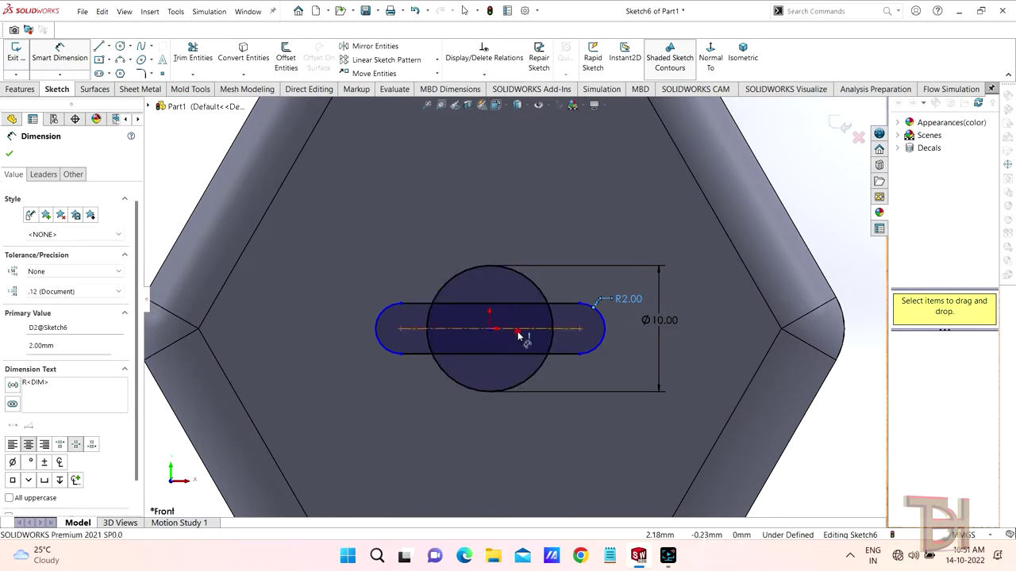
{"action": "left_click", "coordinate": [575, 329]}
{"action": "left_click", "coordinate": [487, 428]}
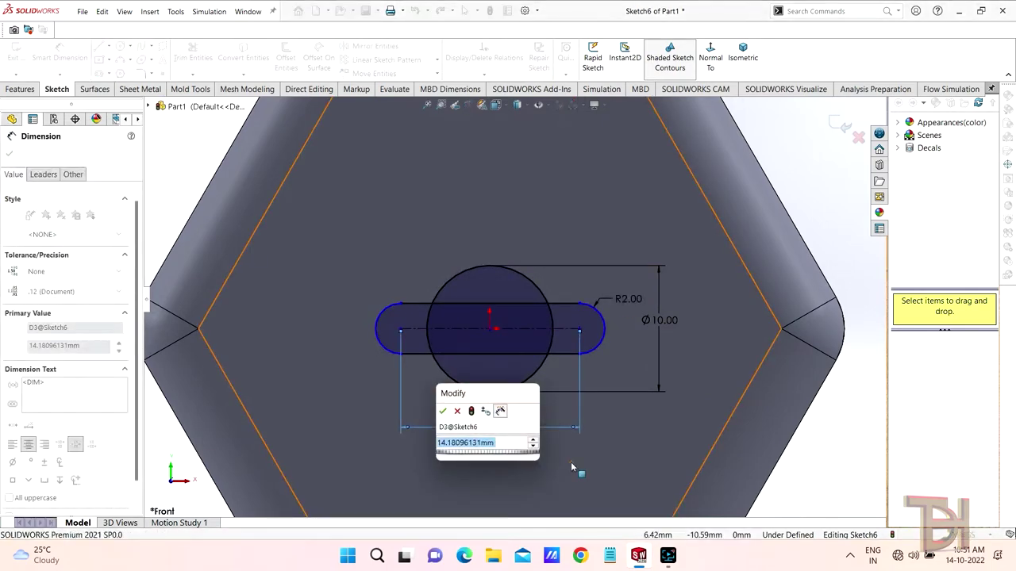
{"action": "type", "text": "15"}
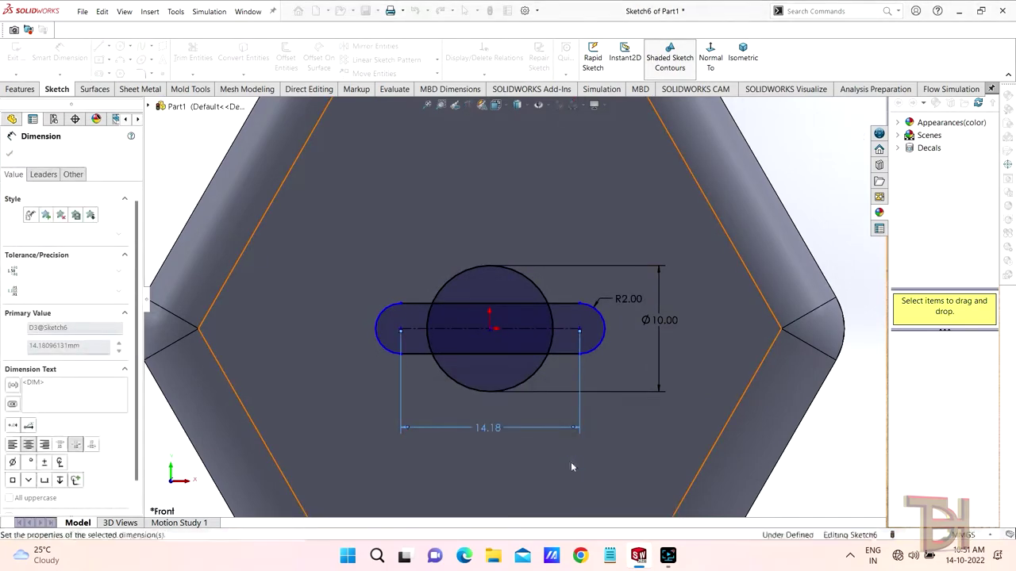
{"action": "key", "text": "Return"}
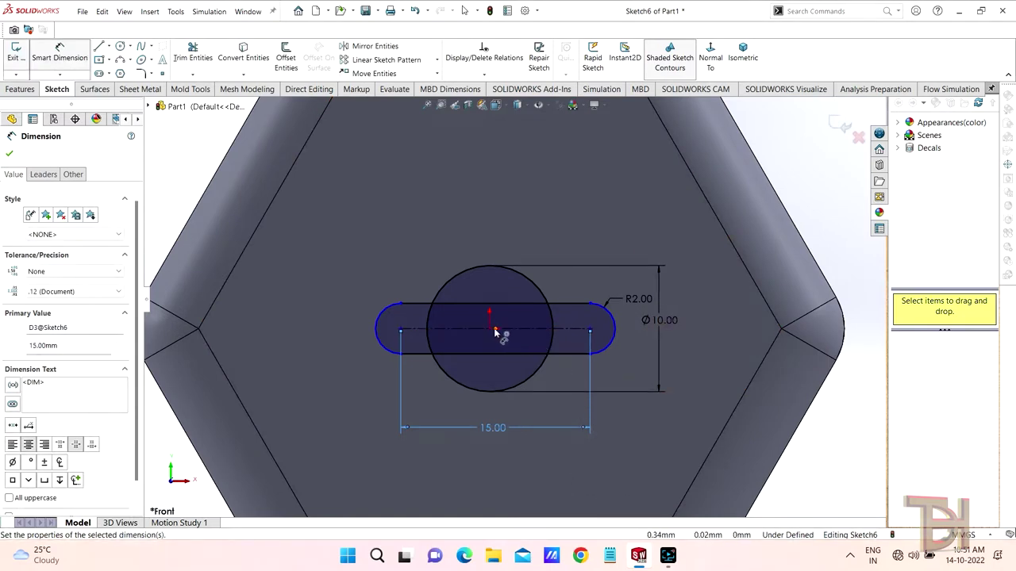
{"action": "right_click", "coordinate": [822, 198]}
{"action": "left_click", "coordinate": [846, 226]}
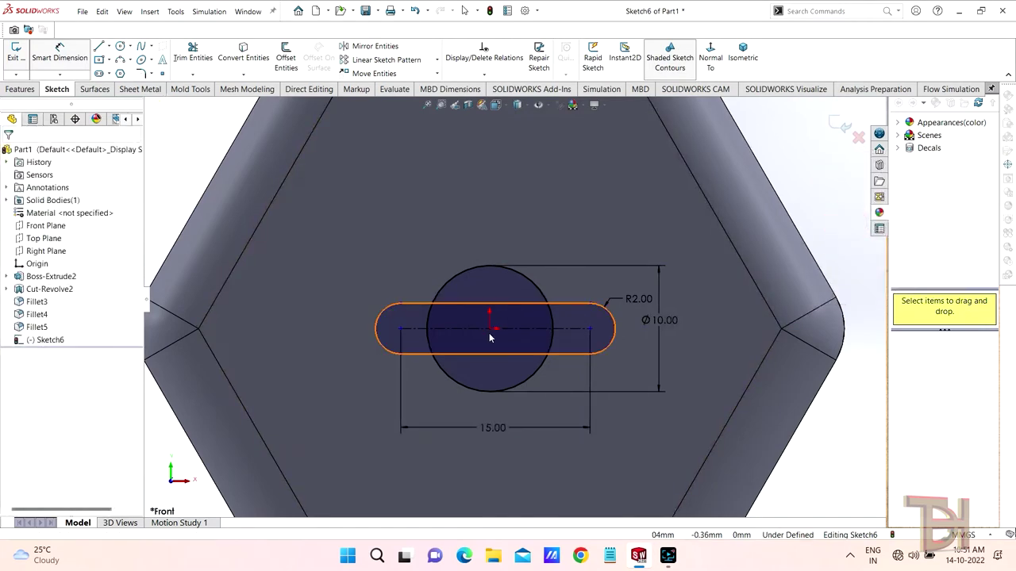
{"action": "scroll", "coordinate": [489, 333], "scroll_direction": "down", "scroll_amount": 5}
Make the slot's centre point coincident with the origin, fully defining Sketch6.
{"action": "left_click", "coordinate": [520, 305]}
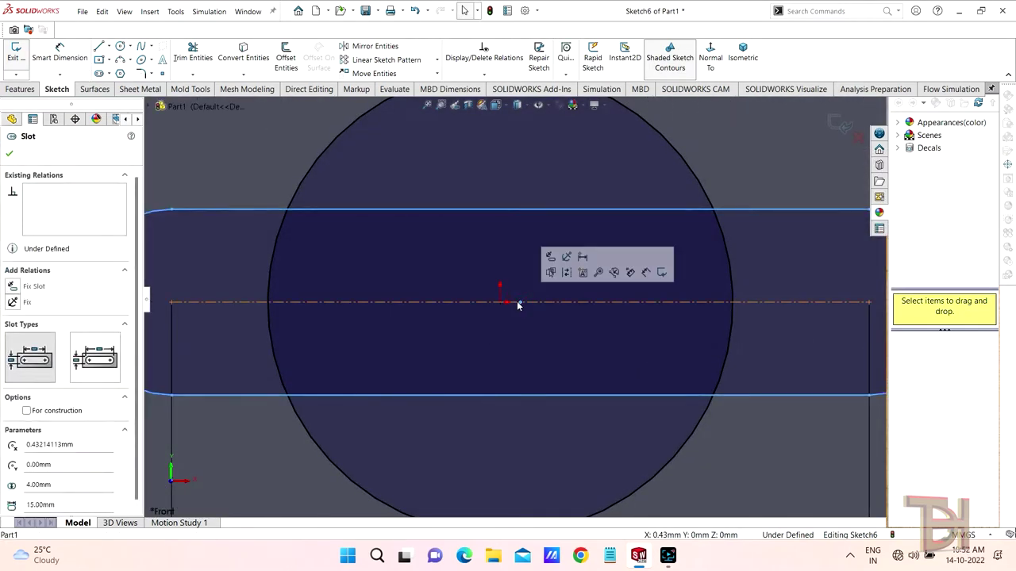
{"action": "left_click_drag", "start_coordinate": [492, 290], "coordinate": [513, 313]}
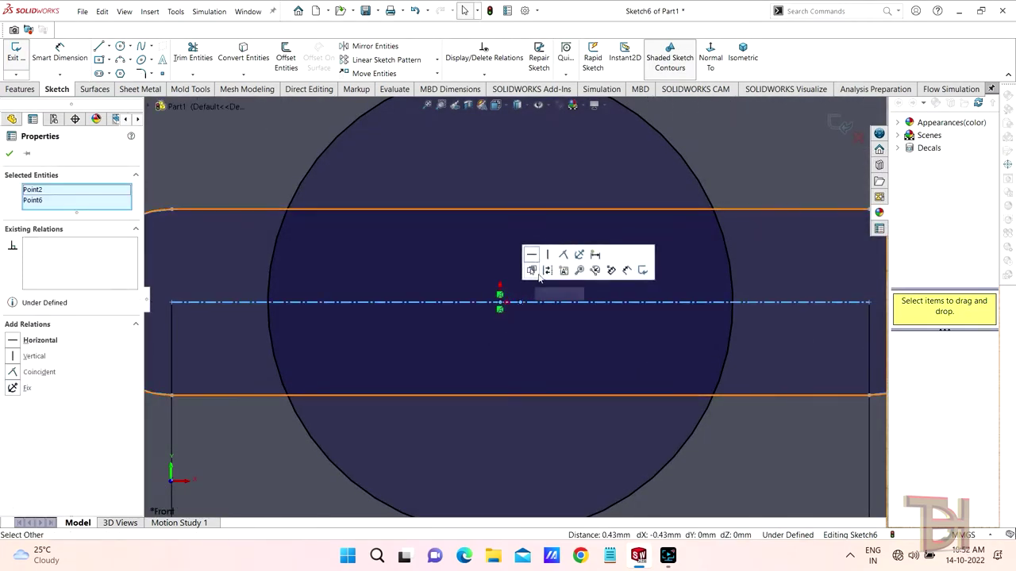
{"action": "left_click", "coordinate": [563, 254]}
{"action": "key", "text": "z"}
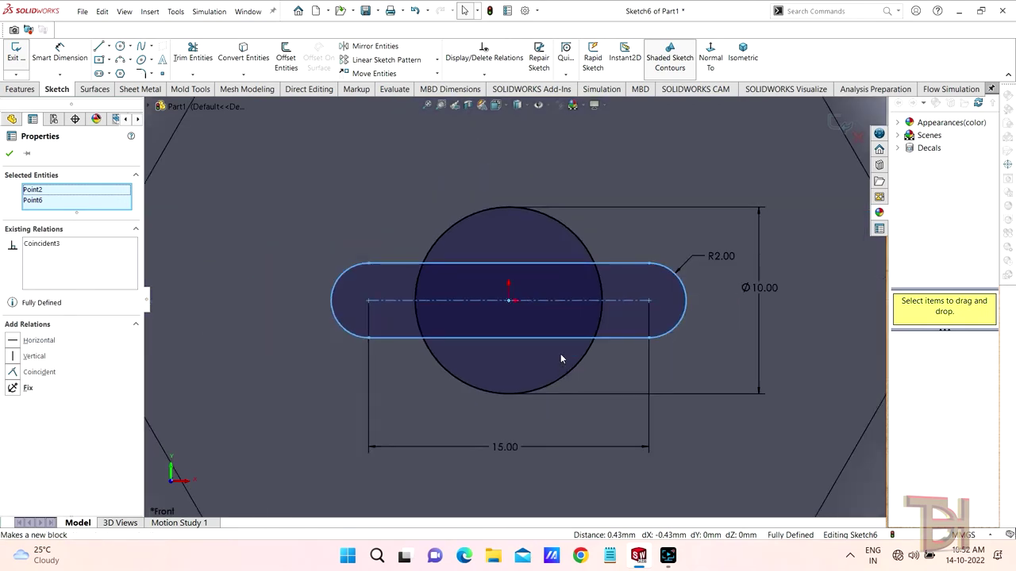
{"action": "key", "text": "f"}
{"action": "key", "text": "Escape"}
{"action": "scroll", "coordinate": [548, 252], "scroll_direction": "up", "scroll_amount": 3}
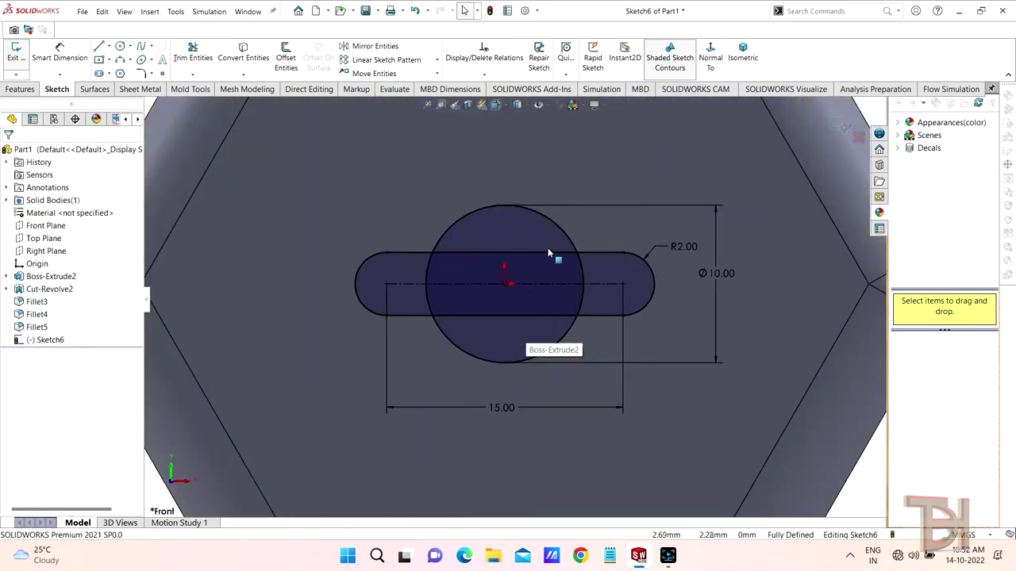
Power-trim the inner slot and circle segments inside Sketch6, leaving one continuous outline.
{"action": "left_click", "coordinate": [193, 51]}
{"action": "scroll", "coordinate": [520, 292], "scroll_direction": "up", "scroll_amount": 2}
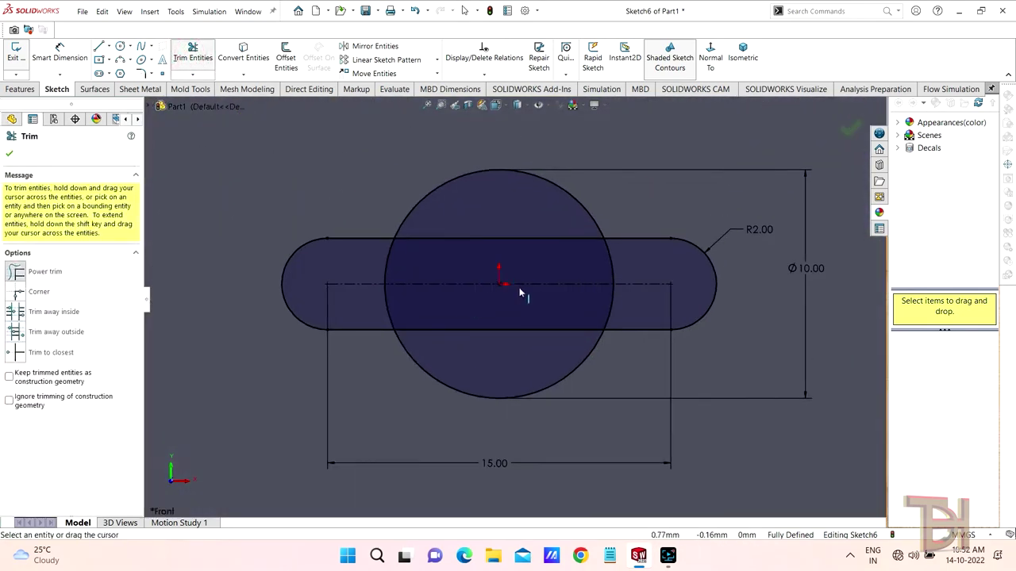
{"action": "mouse_move", "coordinate": [502, 349]}
{"action": "left_mouse_down"}
{"action": "mouse_move", "coordinate": [474, 328]}
{"action": "mouse_move", "coordinate": [539, 249]}
{"action": "mouse_move", "coordinate": [617, 288]}
{"action": "left_mouse_up"}
{"action": "left_click", "coordinate": [537, 278]}
{"action": "scroll", "coordinate": [566, 320], "scroll_direction": "up", "scroll_amount": 5}
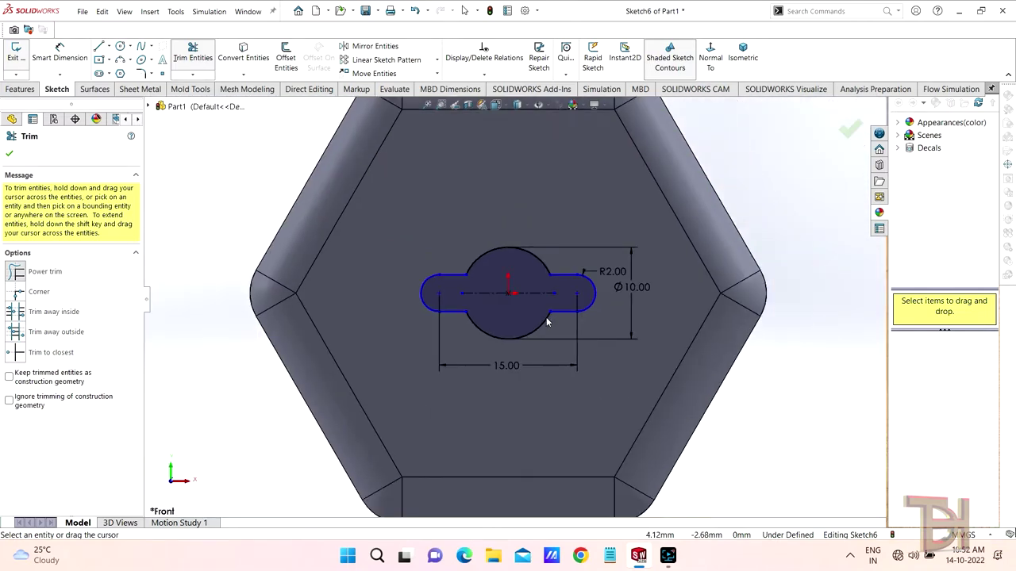
{"action": "left_click", "coordinate": [10, 153]}
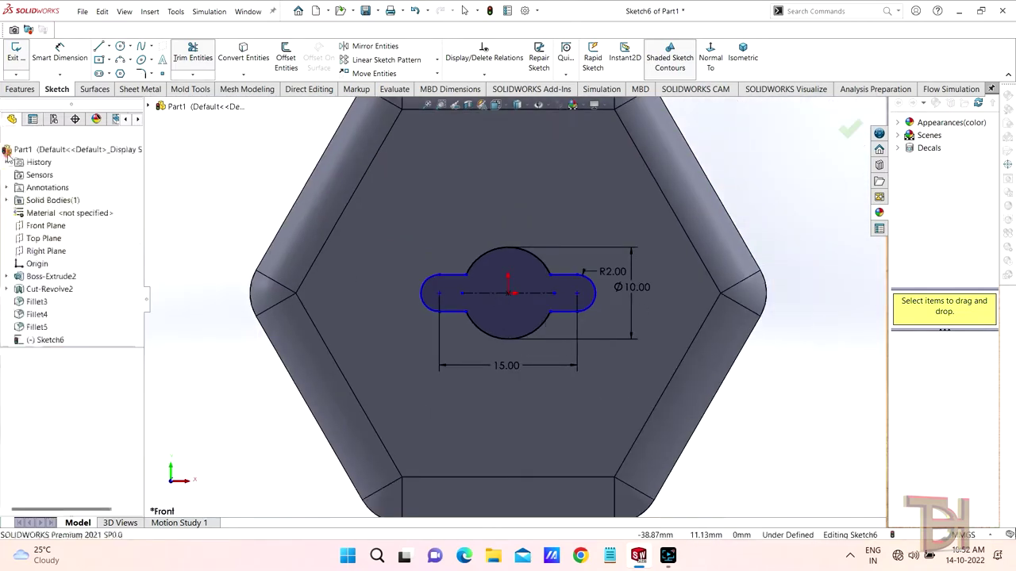
{"action": "scroll", "coordinate": [555, 288], "scroll_direction": "down", "scroll_amount": 3}
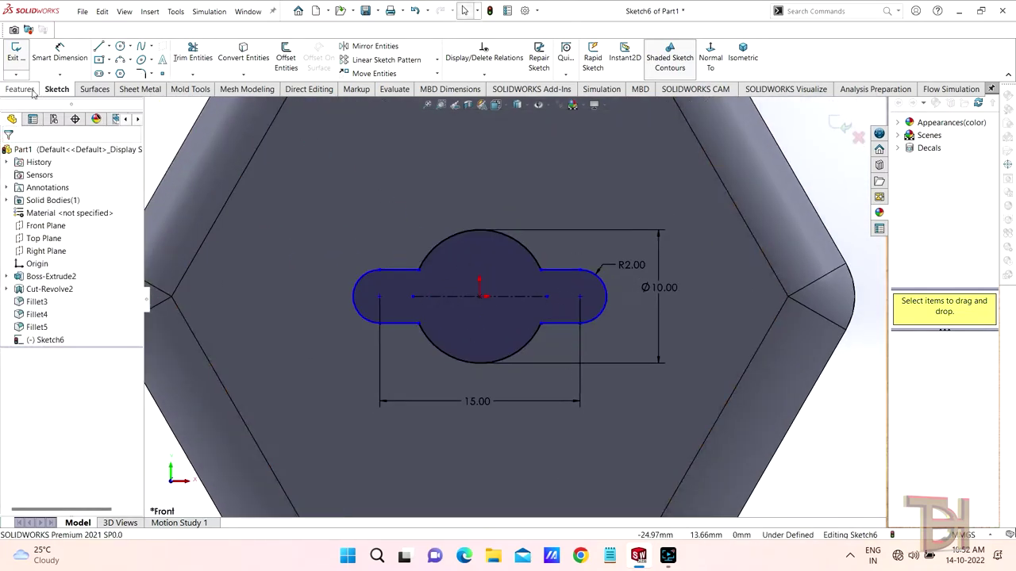
Extruded-cut the circle-and-slot outline Blind 150 mm deep into the hex end as Cut-Extrude2.
{"action": "left_click", "coordinate": [19, 89]}
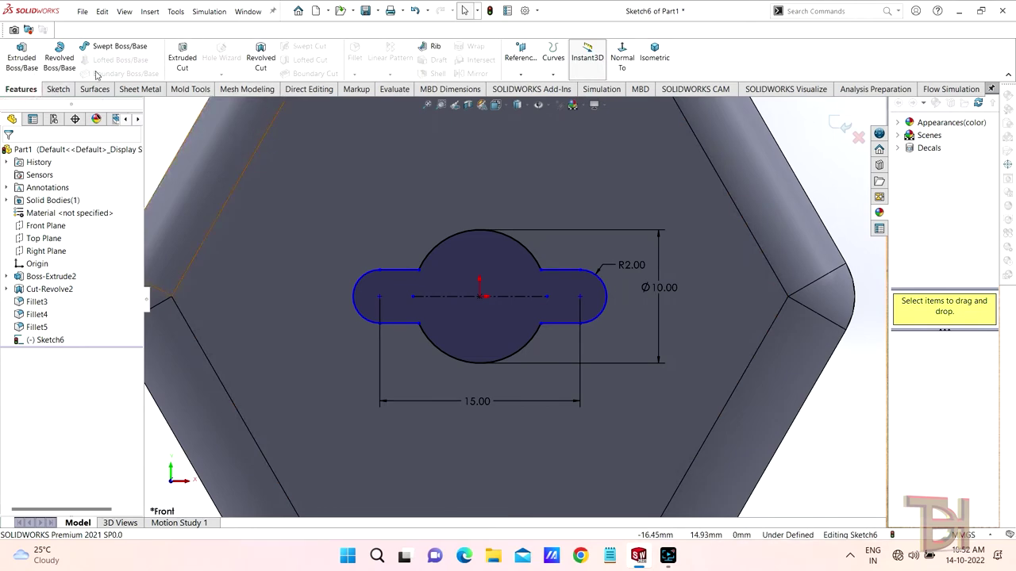
{"action": "left_click", "coordinate": [182, 54]}
{"action": "scroll", "coordinate": [512, 311], "scroll_direction": "up", "scroll_amount": 5}
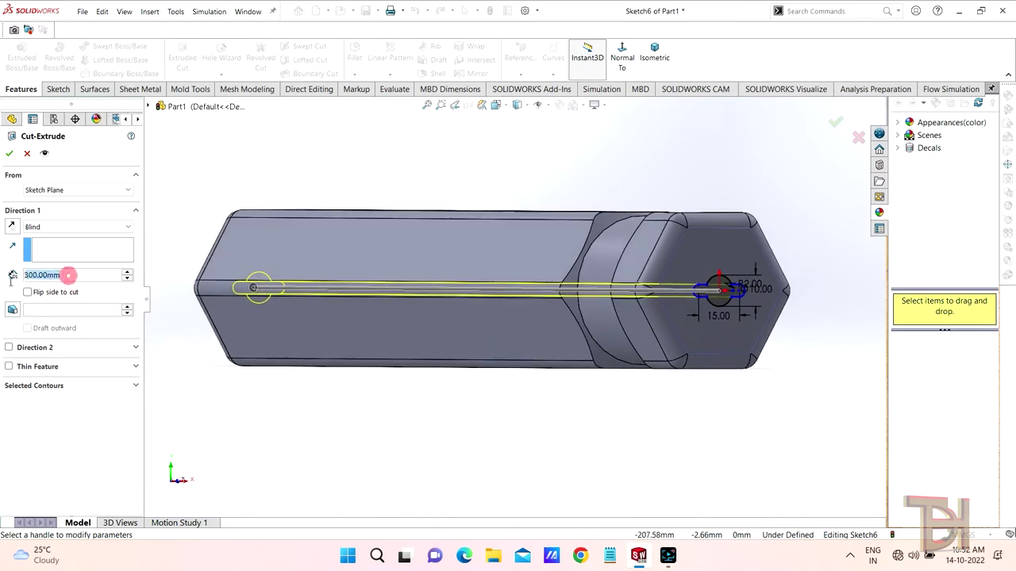
{"action": "type", "text": "15"}
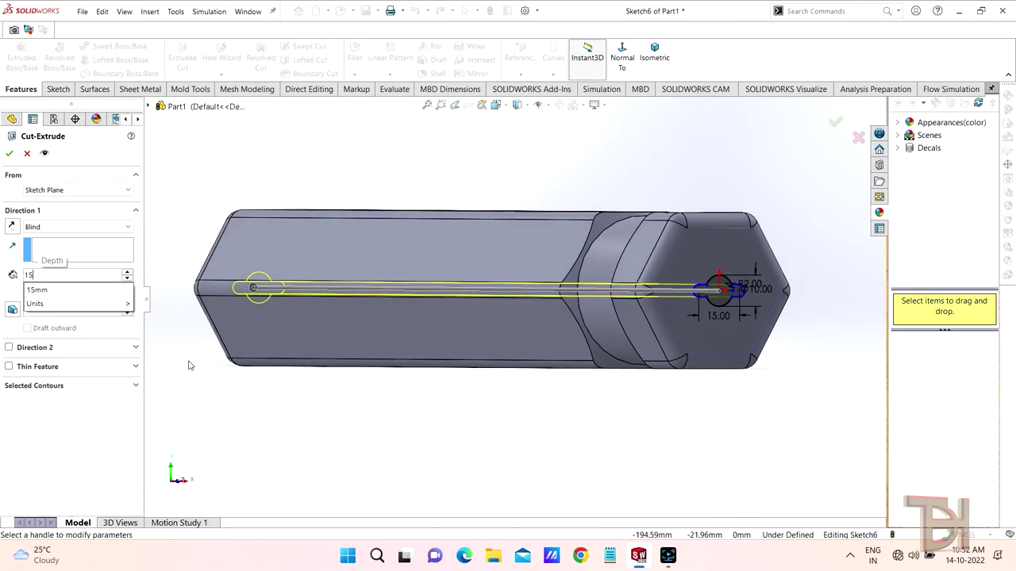
{"action": "type", "text": "0"}
{"action": "key", "text": "Return"}
{"action": "mouse_move", "coordinate": [197, 367]}
{"action": "middle_mouse_down"}
{"action": "mouse_move", "coordinate": [463, 373]}
{"action": "mouse_move", "coordinate": [545, 402]}
{"action": "mouse_move", "coordinate": [657, 381]}
{"action": "mouse_move", "coordinate": [596, 394]}
{"action": "mouse_move", "coordinate": [601, 402]}
{"action": "middle_mouse_up"}
{"action": "scroll", "coordinate": [658, 349], "scroll_direction": "down", "scroll_amount": 2}
{"action": "scroll", "coordinate": [438, 291], "scroll_direction": "down", "scroll_amount": 3}
{"action": "scroll", "coordinate": [439, 291], "scroll_direction": "up", "scroll_amount": 2}
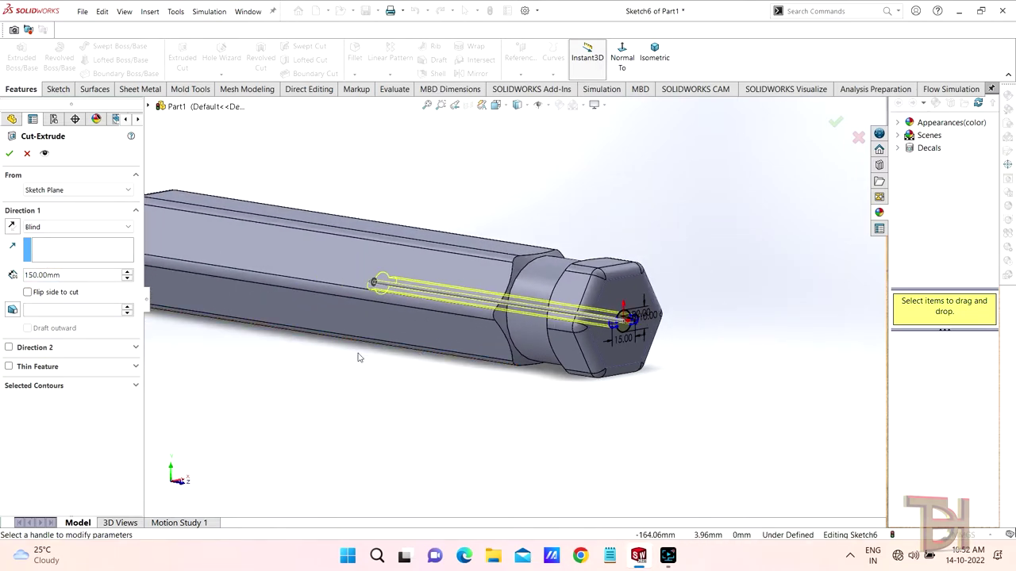
{"action": "left_click", "coordinate": [9, 154]}
{"action": "left_click", "coordinate": [730, 368]}
{"action": "scroll", "coordinate": [641, 358], "scroll_direction": "up", "scroll_amount": 2}
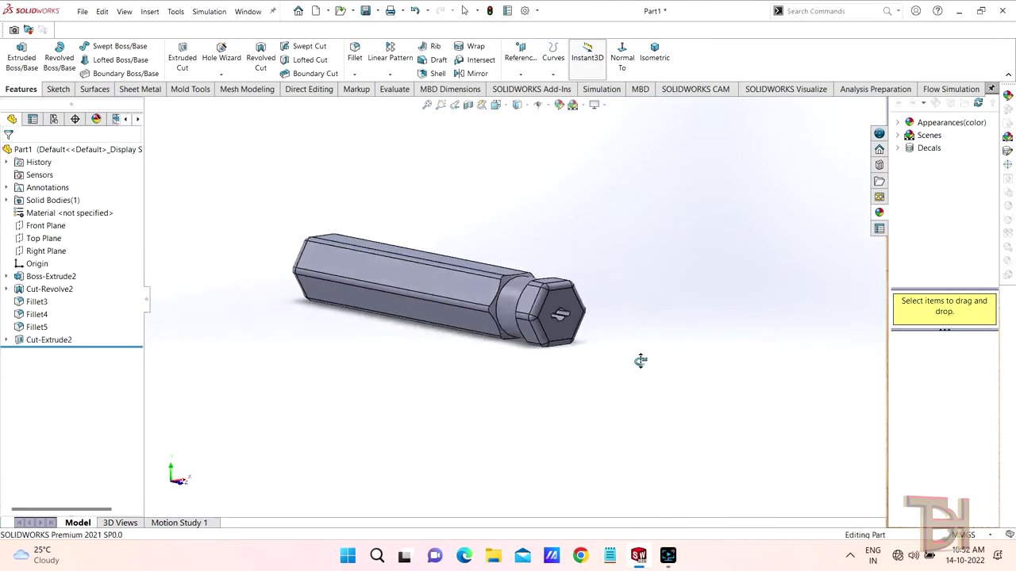
{"action": "middle_click_drag", "start_coordinate": [642, 358], "coordinate": [548, 336]}
{"action": "scroll", "coordinate": [508, 321], "scroll_direction": "down", "scroll_amount": 4}
{"action": "mouse_move", "coordinate": [462, 303]}
{"action": "middle_mouse_down"}
{"action": "mouse_move", "coordinate": [605, 342]}
{"action": "mouse_move", "coordinate": [564, 304]}
{"action": "middle_mouse_up"}
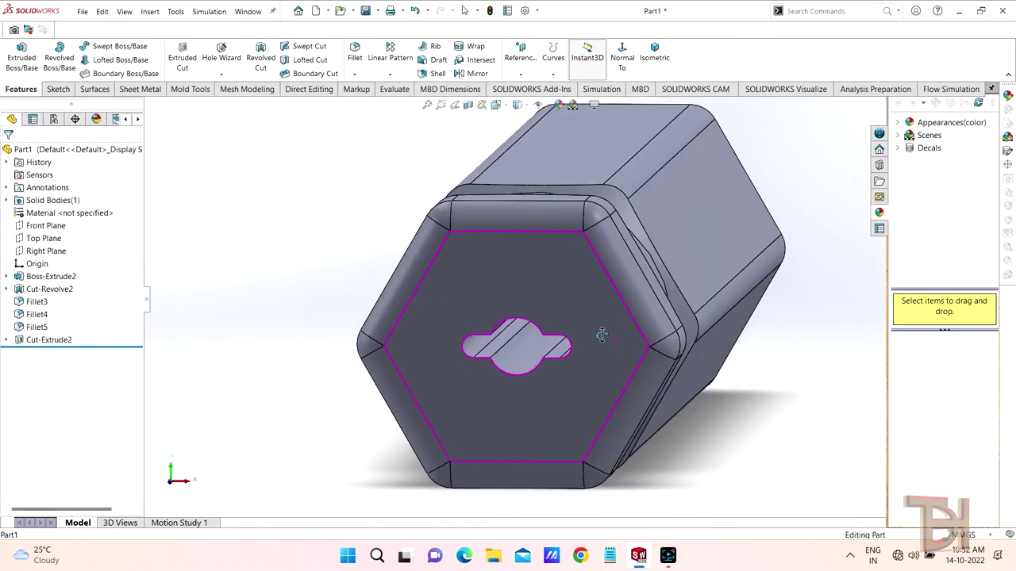
Start Sketch7 on the hex end face and convert the cut's profile outline into it.
{"action": "left_click", "coordinate": [564, 304]}
{"action": "left_click", "coordinate": [609, 274]}
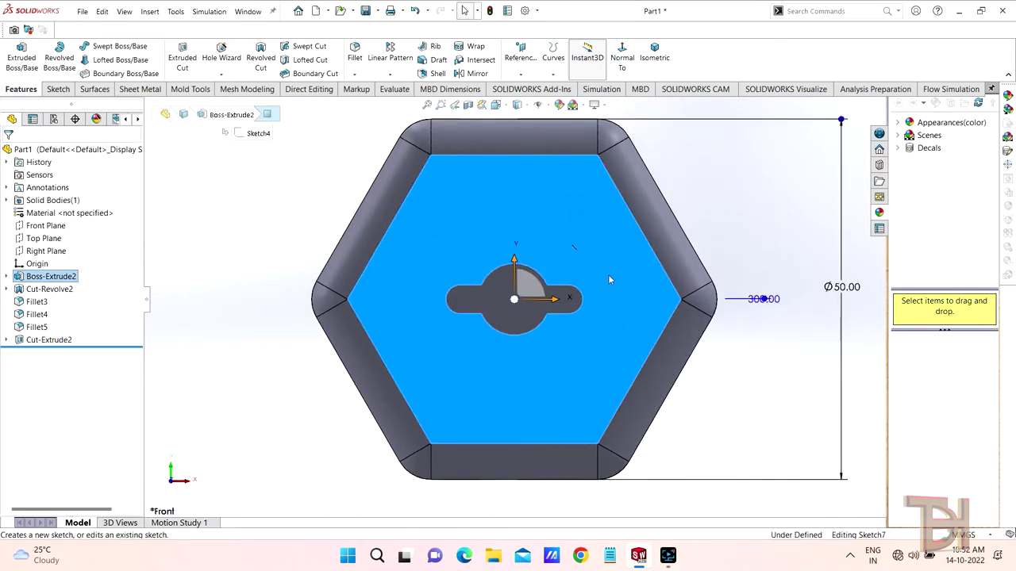
{"action": "scroll", "coordinate": [553, 254], "scroll_direction": "up", "scroll_amount": 1}
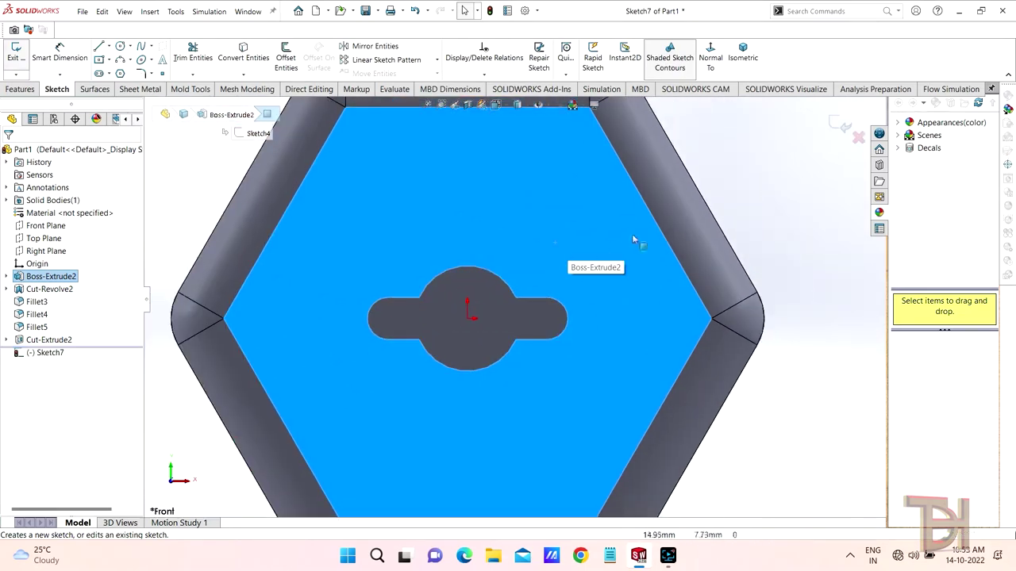
{"action": "left_click", "coordinate": [731, 204]}
{"action": "scroll", "coordinate": [483, 280], "scroll_direction": "up", "scroll_amount": 1}
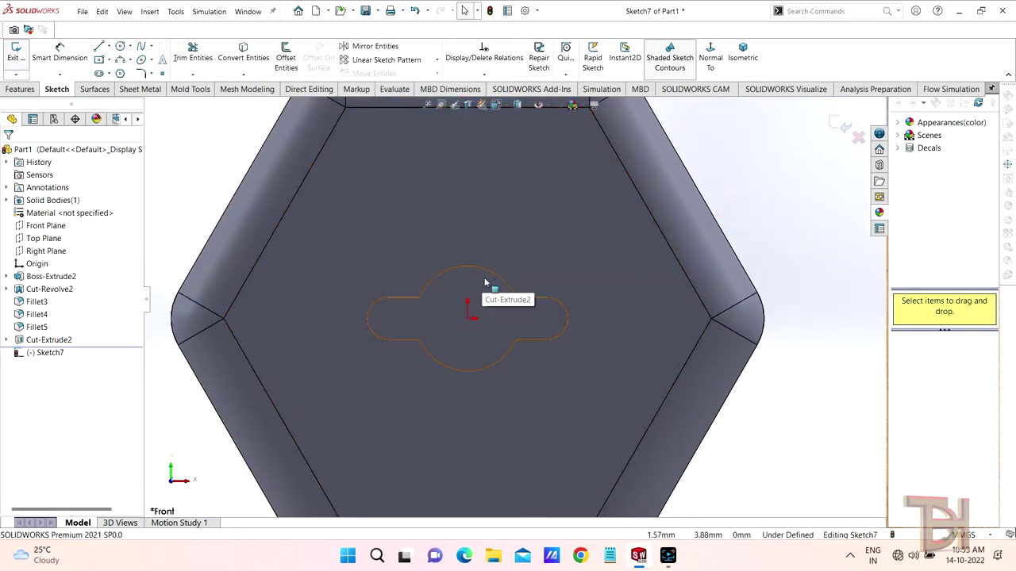
{"action": "left_click", "coordinate": [484, 276]}
{"action": "left_click", "coordinate": [240, 56]}
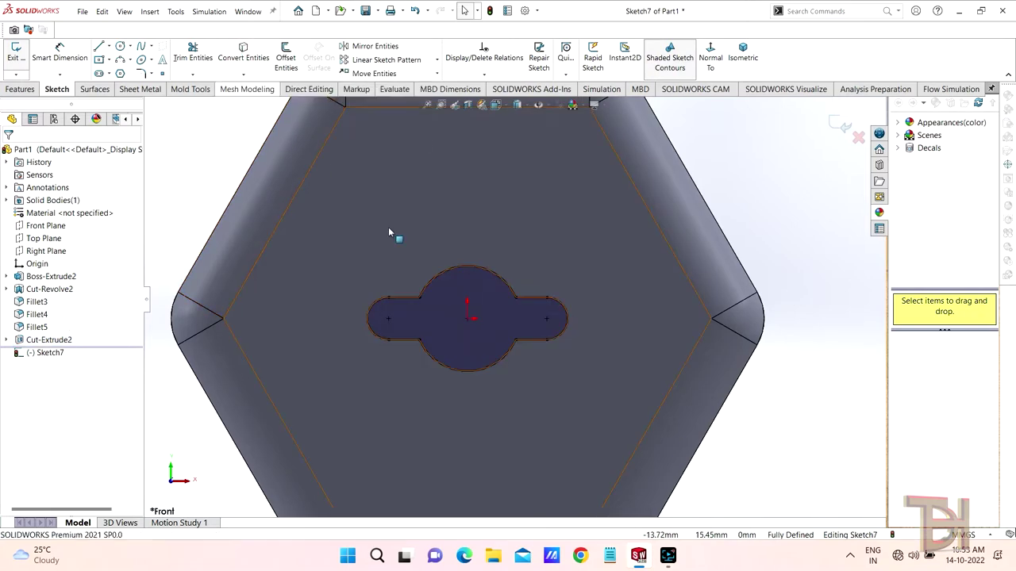
Offset the converted outline 0.50 mm inward, reversed and not bi-directional.
{"action": "left_click", "coordinate": [284, 50]}
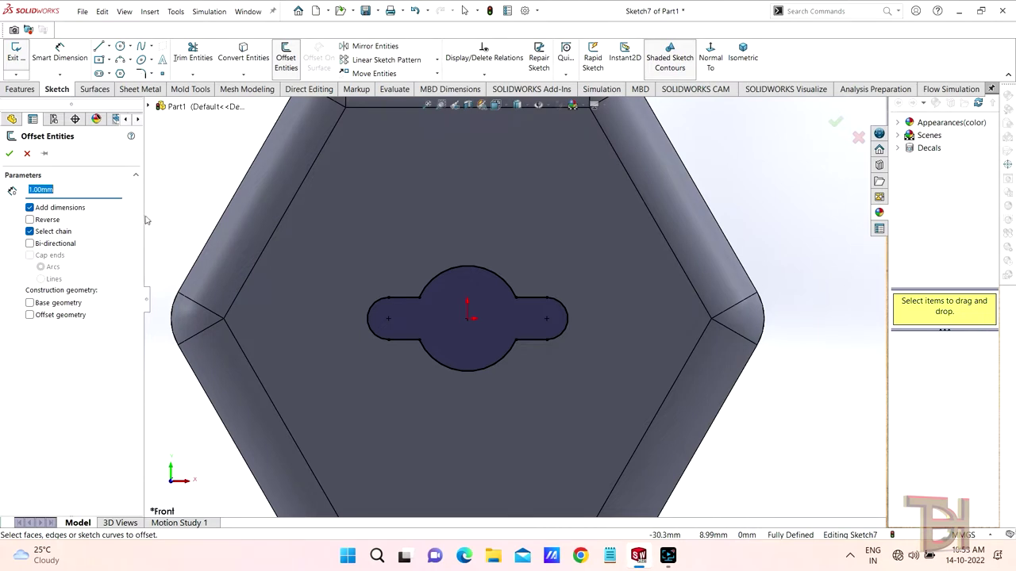
{"action": "left_click", "coordinate": [425, 295]}
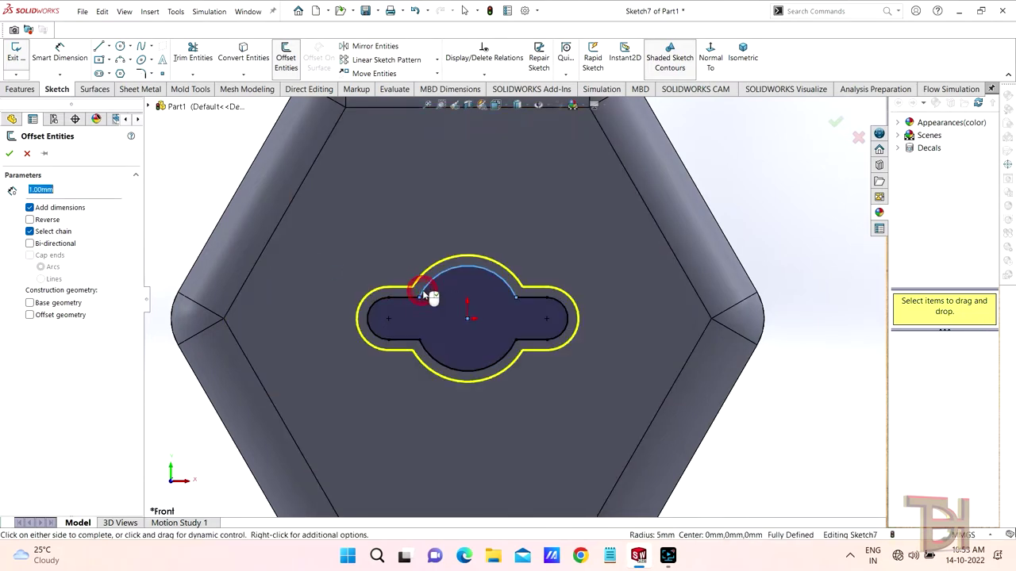
{"action": "left_click", "coordinate": [30, 220]}
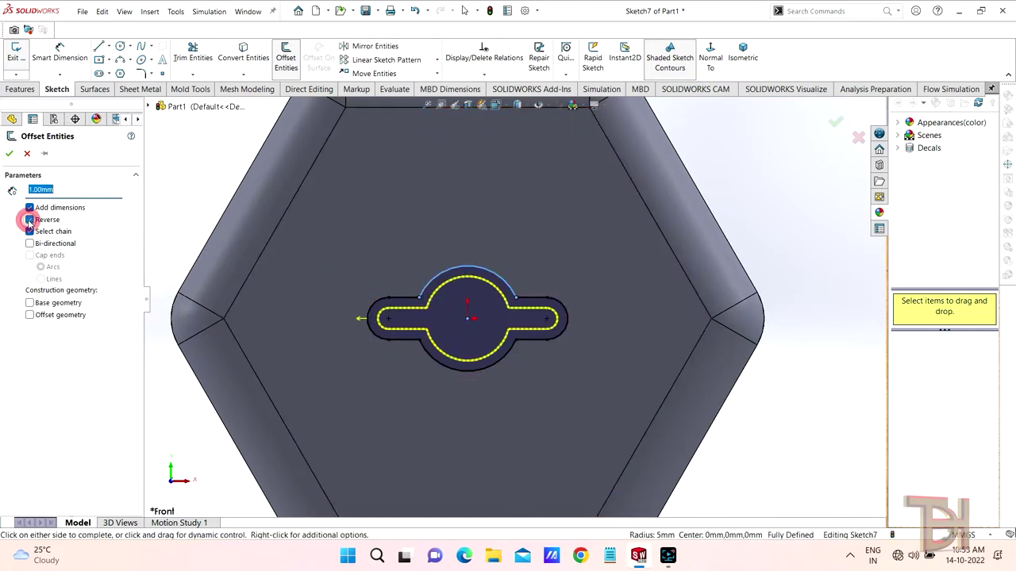
{"action": "scroll", "coordinate": [509, 344], "scroll_direction": "down", "scroll_amount": 2}
{"action": "scroll", "coordinate": [539, 315], "scroll_direction": "down", "scroll_amount": 2}
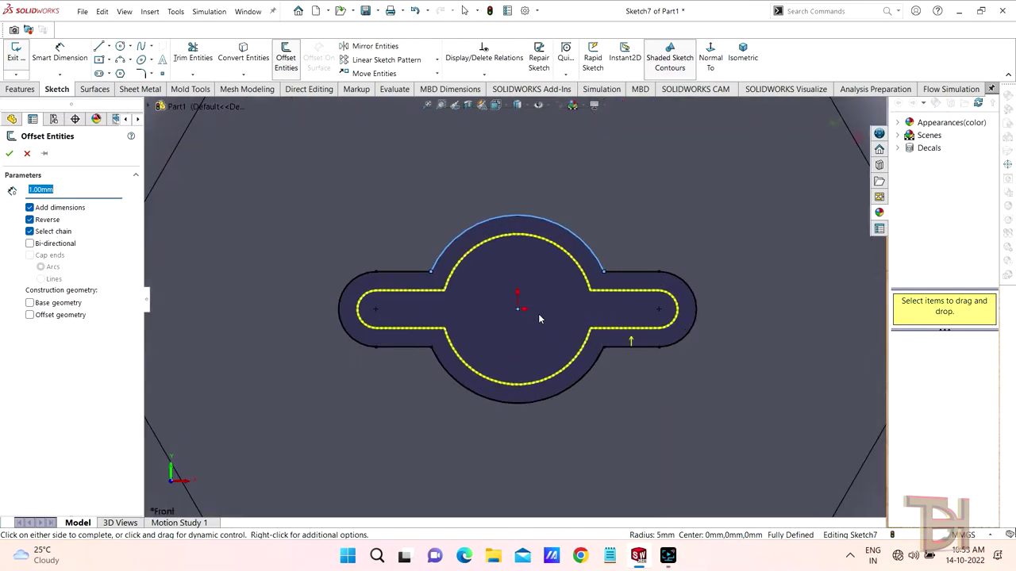
{"action": "left_click", "coordinate": [29, 244]}
{"action": "scroll", "coordinate": [497, 292], "scroll_direction": "down", "scroll_amount": 1}
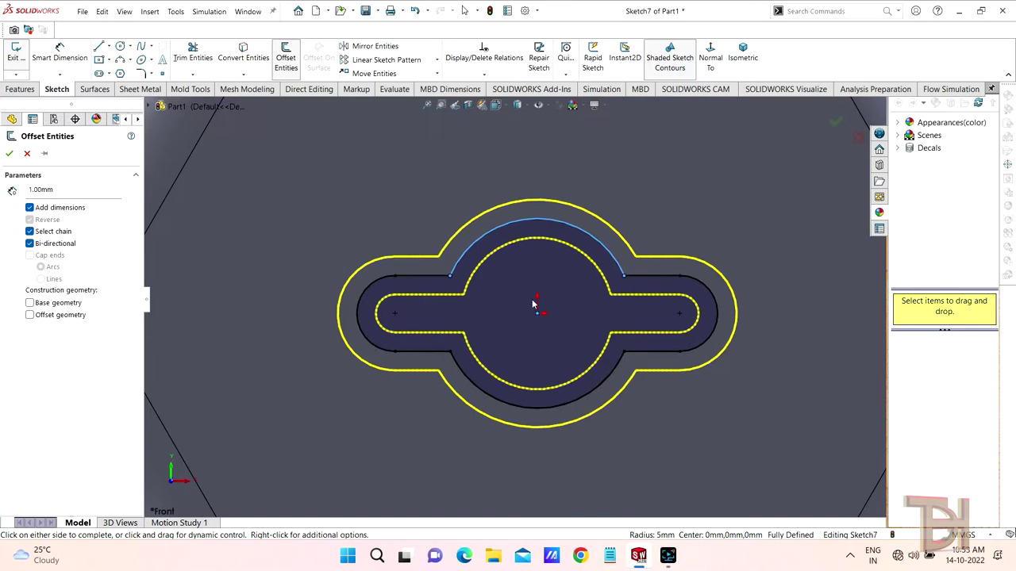
{"action": "left_click", "coordinate": [57, 189]}
{"action": "type", "text": "5"}
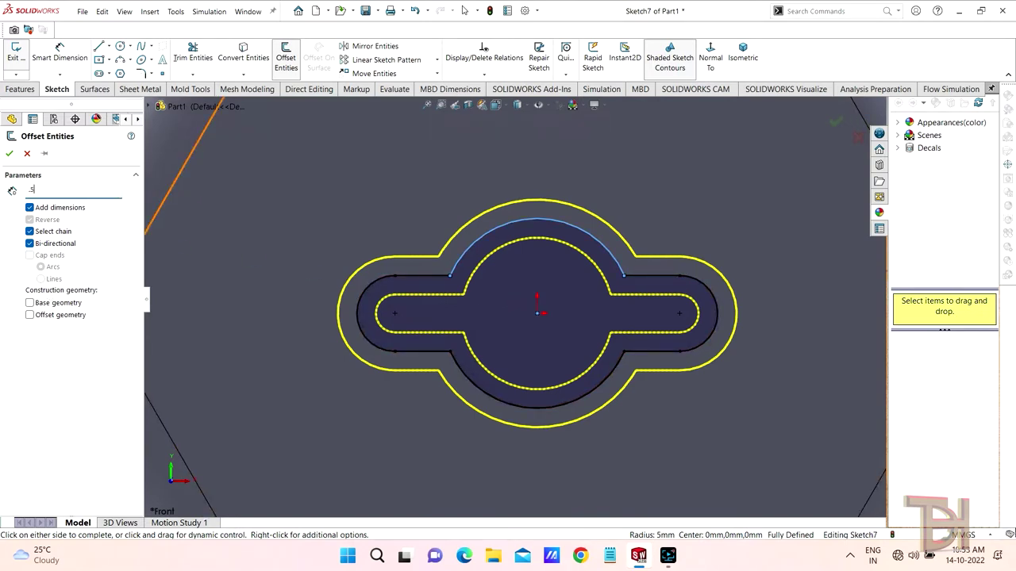
{"action": "key", "text": "Return"}
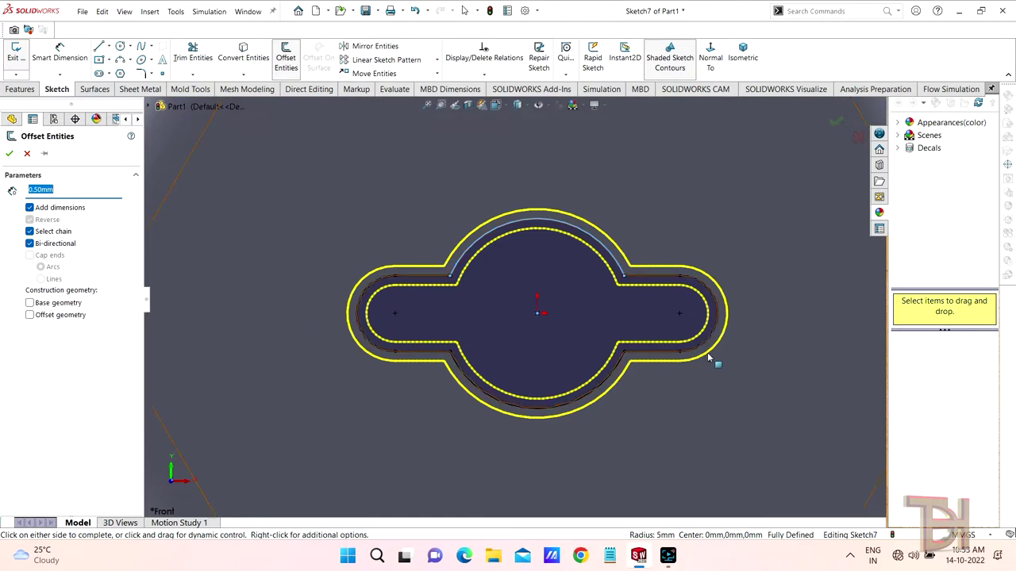
{"action": "left_click", "coordinate": [29, 243]}
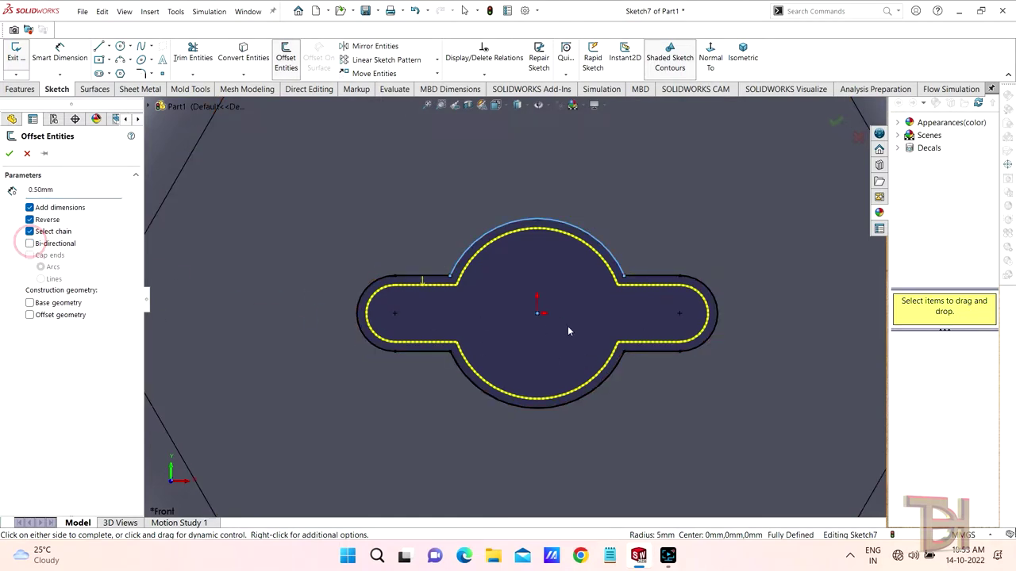
{"action": "scroll", "coordinate": [603, 321], "scroll_direction": "up", "scroll_amount": 1}
{"action": "scroll", "coordinate": [618, 311], "scroll_direction": "down", "scroll_amount": 2}
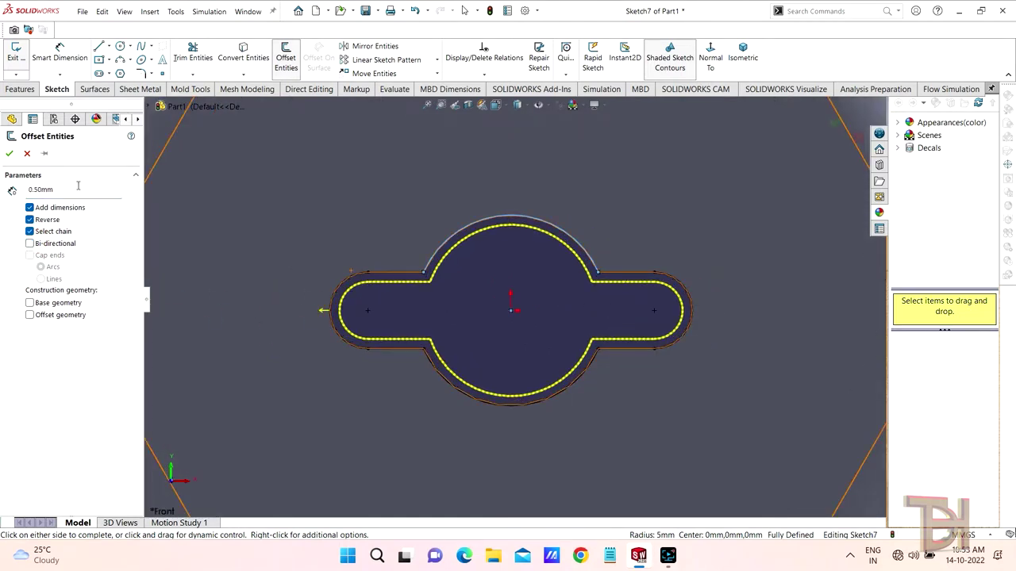
{"action": "left_click", "coordinate": [11, 154]}
{"action": "scroll", "coordinate": [441, 289], "scroll_direction": "up", "scroll_amount": 2}
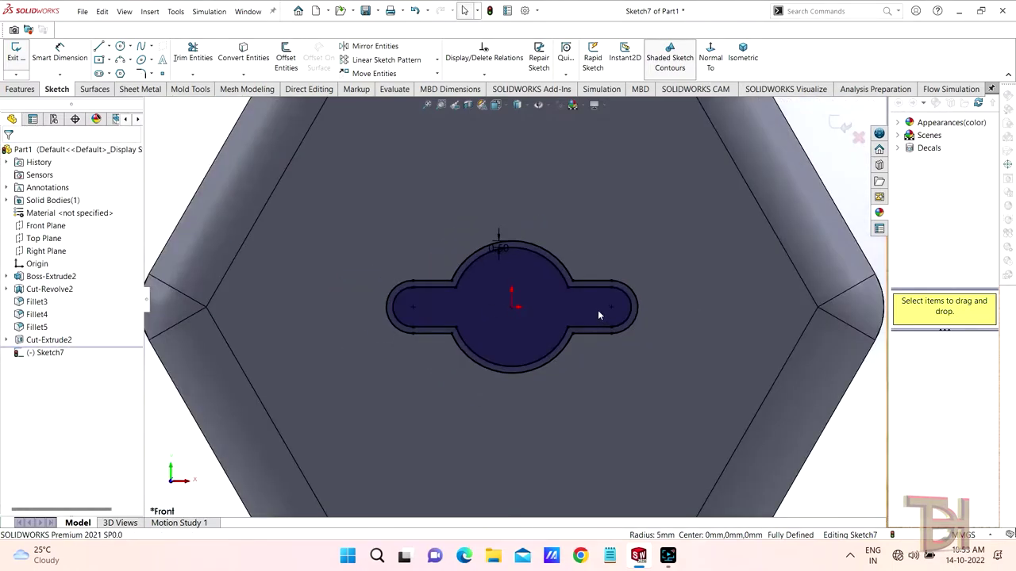
Start a Blind Extruded Boss/Base of Sketch7's offset outline and enter its depth.
{"action": "left_click", "coordinate": [20, 89]}
{"action": "left_click", "coordinate": [16, 54]}
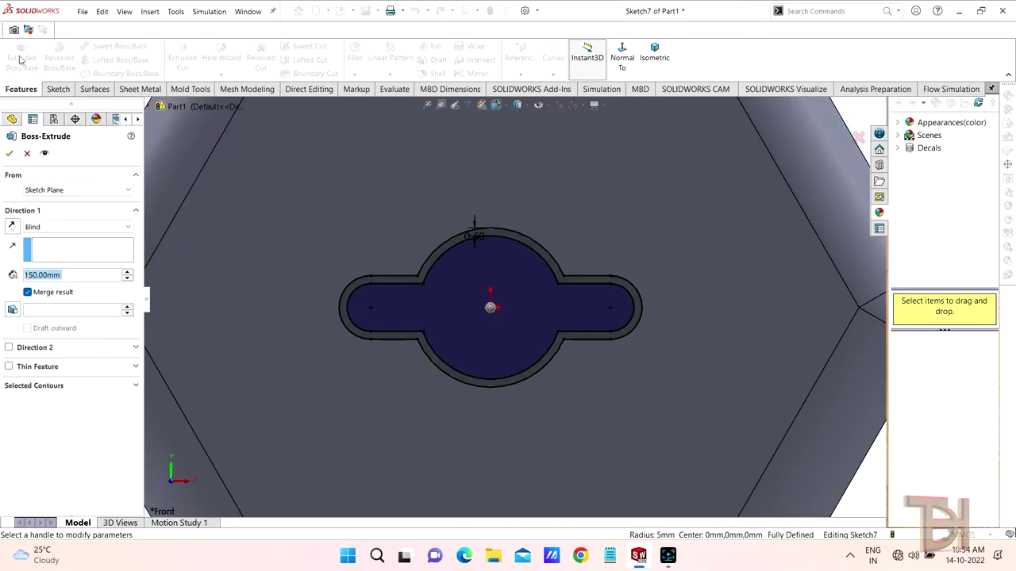
{"action": "scroll", "coordinate": [600, 343], "scroll_direction": "up", "scroll_amount": 5}
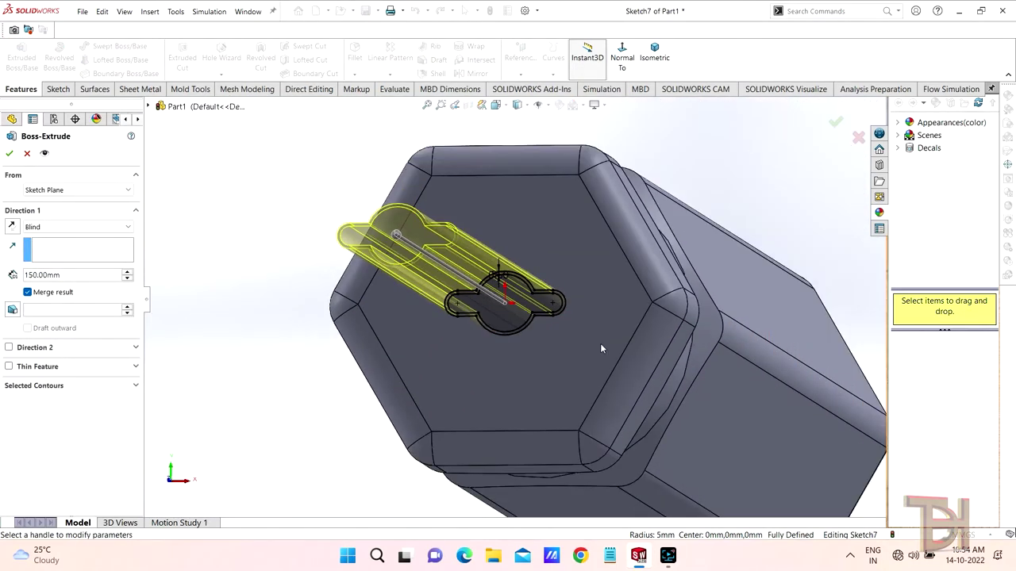
{"action": "scroll", "coordinate": [600, 343], "scroll_direction": "up", "scroll_amount": 3}
{"action": "middle_click_drag", "start_coordinate": [600, 343], "coordinate": [657, 356]}
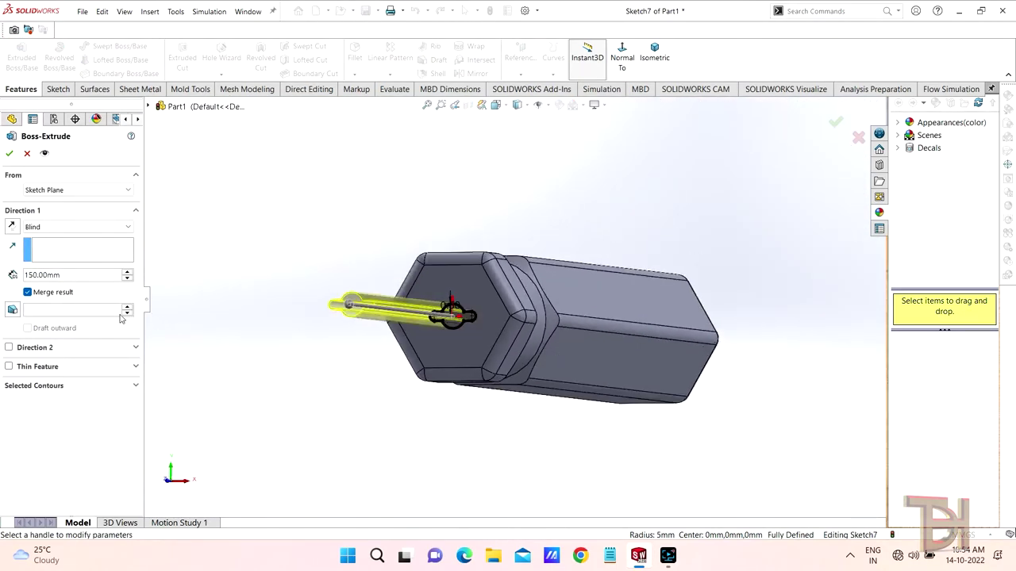
{"action": "left_click", "coordinate": [68, 275]}
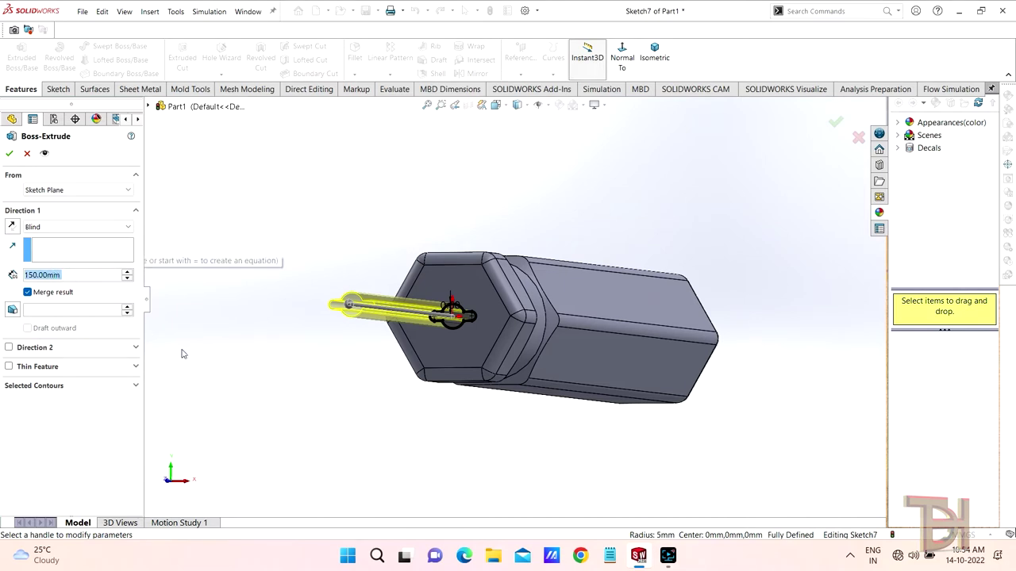
{"action": "type", "text": "50"}
{"action": "key", "text": "Return"}
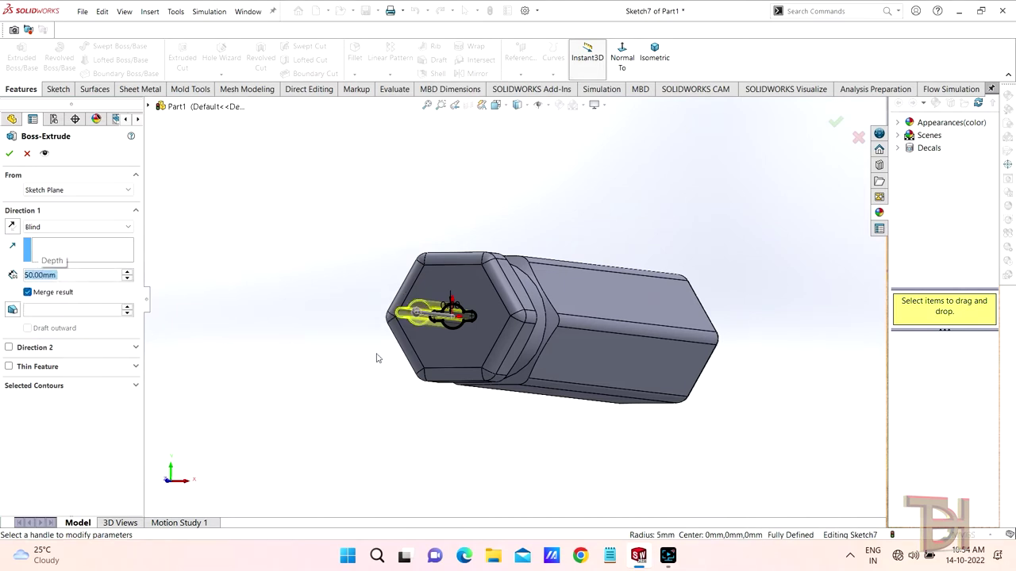
Reverse the extrusion to run 70 mm back into the part and accept Boss-Extrude3.
{"action": "mouse_move", "coordinate": [377, 358]}
{"action": "middle_mouse_down"}
{"action": "mouse_move", "coordinate": [520, 386]}
{"action": "mouse_move", "coordinate": [452, 426]}
{"action": "mouse_move", "coordinate": [401, 392]}
{"action": "middle_mouse_up"}
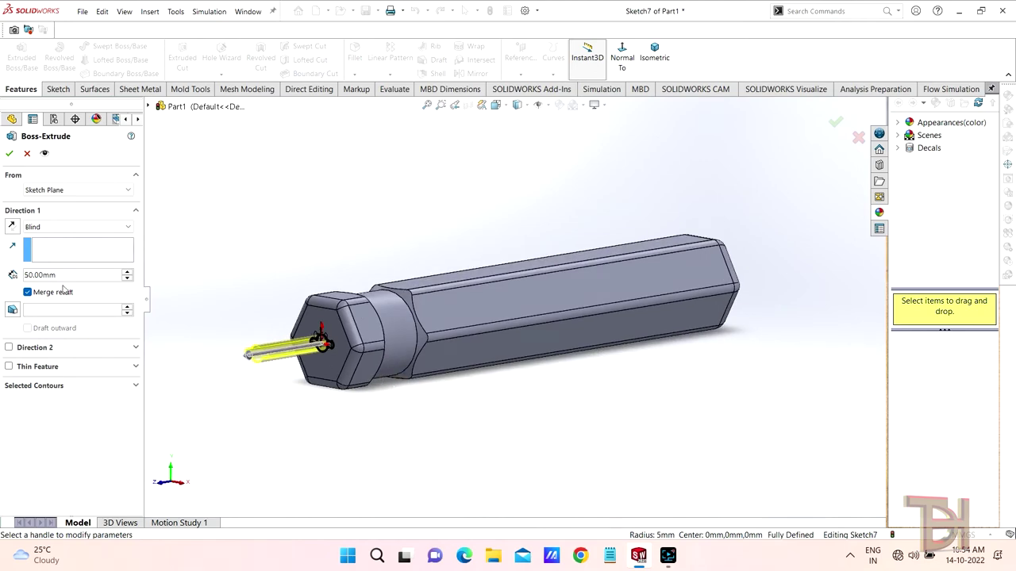
{"action": "left_click", "coordinate": [12, 227]}
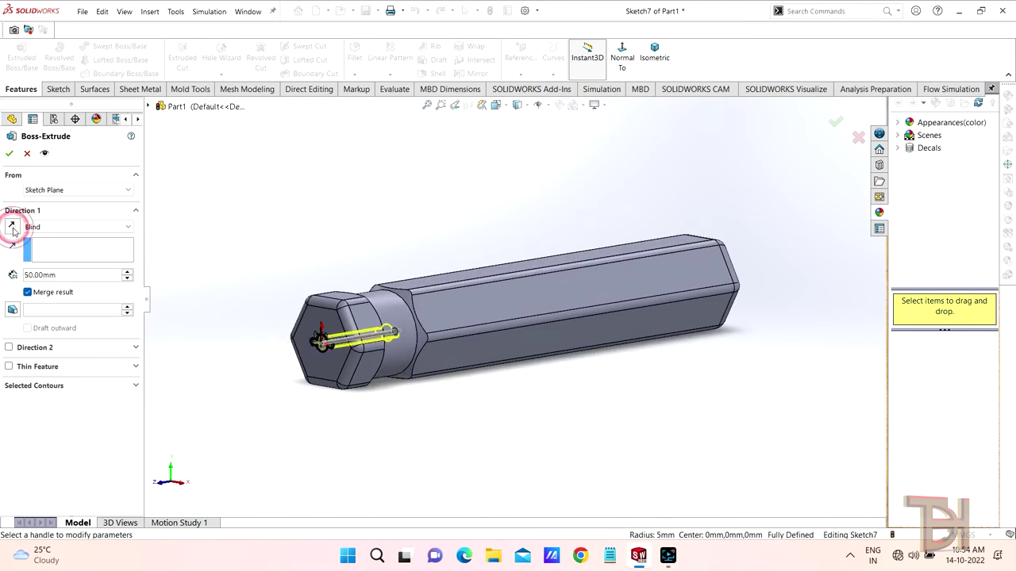
{"action": "scroll", "coordinate": [317, 381], "scroll_direction": "down", "scroll_amount": 2}
{"action": "scroll", "coordinate": [317, 381], "scroll_direction": "down", "scroll_amount": 2}
{"action": "middle_click_drag", "start_coordinate": [556, 423], "coordinate": [499, 420]}
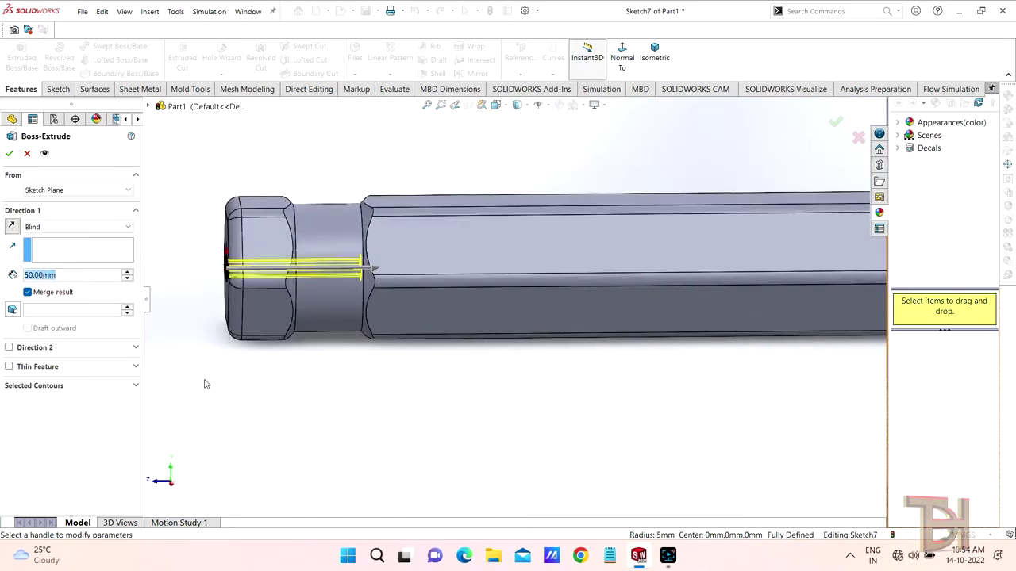
{"action": "scroll", "coordinate": [205, 384], "scroll_direction": "up", "scroll_amount": 1}
{"action": "scroll", "coordinate": [204, 385], "scroll_direction": "up", "scroll_amount": 1}
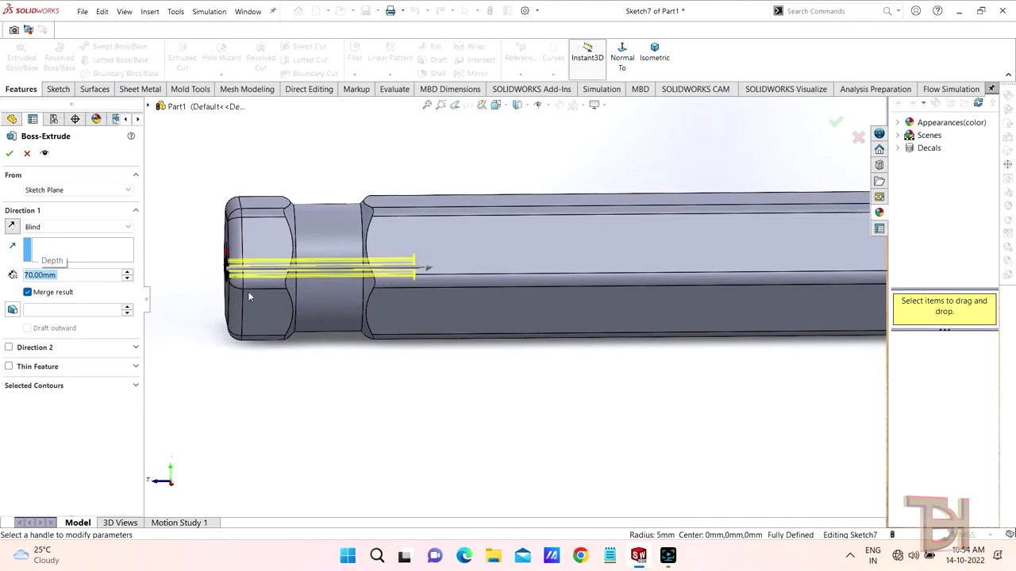
{"action": "left_click", "coordinate": [8, 152]}
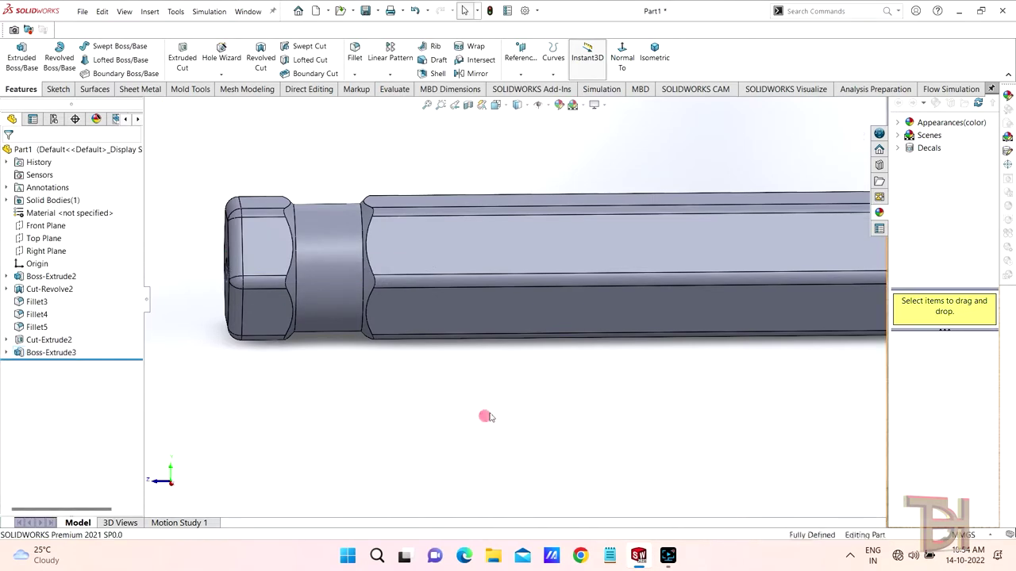
Edit Boss-Extrude3 and clear Merge result so it becomes a separate solid body.
{"action": "key", "text": "f"}
{"action": "middle_click_drag", "start_coordinate": [598, 364], "coordinate": [682, 342]}
{"action": "scroll", "coordinate": [495, 298], "scroll_direction": "down", "scroll_amount": 2}
{"action": "scroll", "coordinate": [571, 316], "scroll_direction": "down", "scroll_amount": 4}
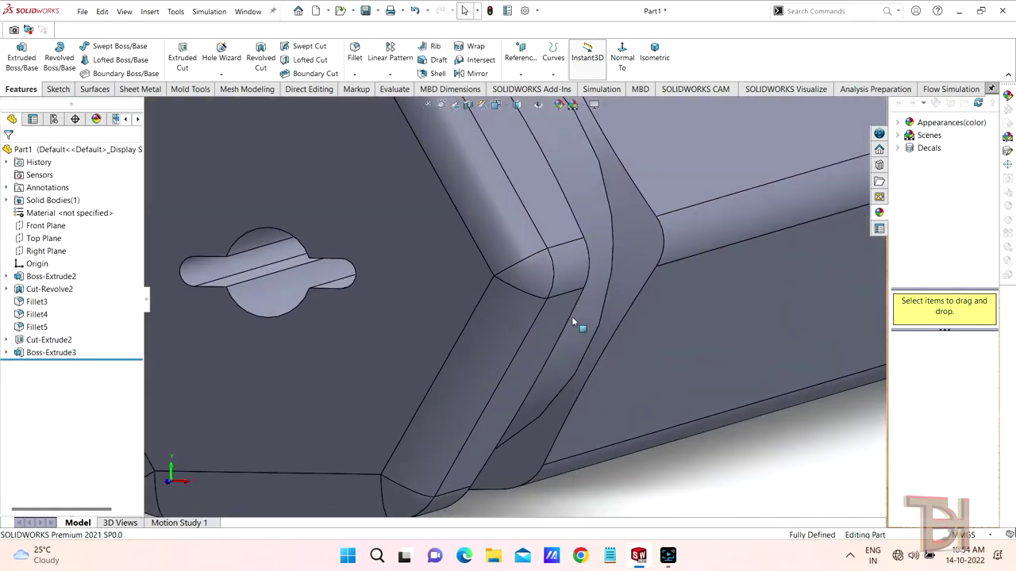
{"action": "scroll", "coordinate": [584, 331], "scroll_direction": "down", "scroll_amount": 3}
{"action": "scroll", "coordinate": [593, 410], "scroll_direction": "up", "scroll_amount": 5}
{"action": "middle_click_drag", "start_coordinate": [593, 411], "coordinate": [607, 398]}
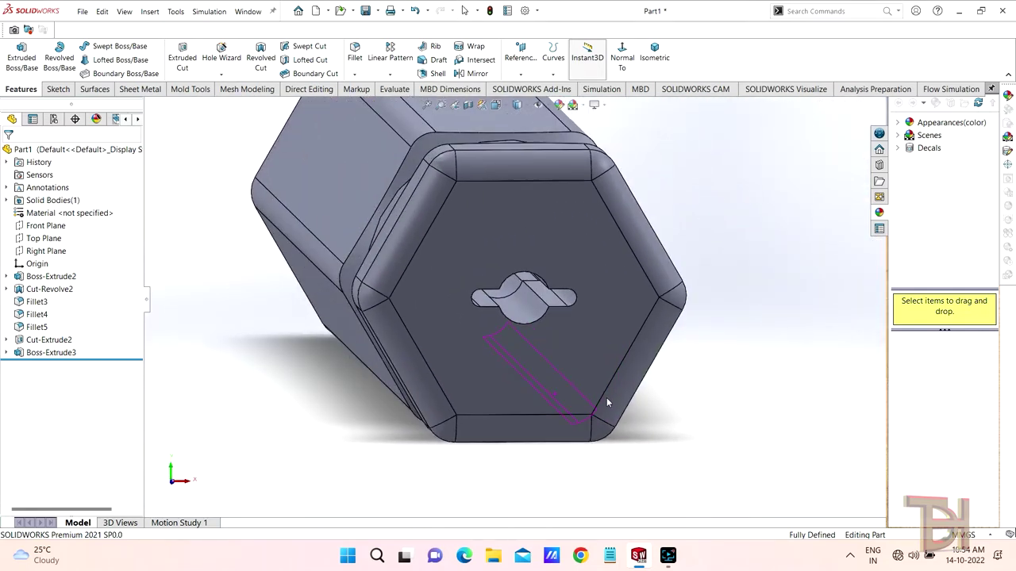
{"action": "scroll", "coordinate": [581, 319], "scroll_direction": "down", "scroll_amount": 3}
{"action": "scroll", "coordinate": [582, 324], "scroll_direction": "up", "scroll_amount": 5}
{"action": "left_click", "coordinate": [48, 352]}
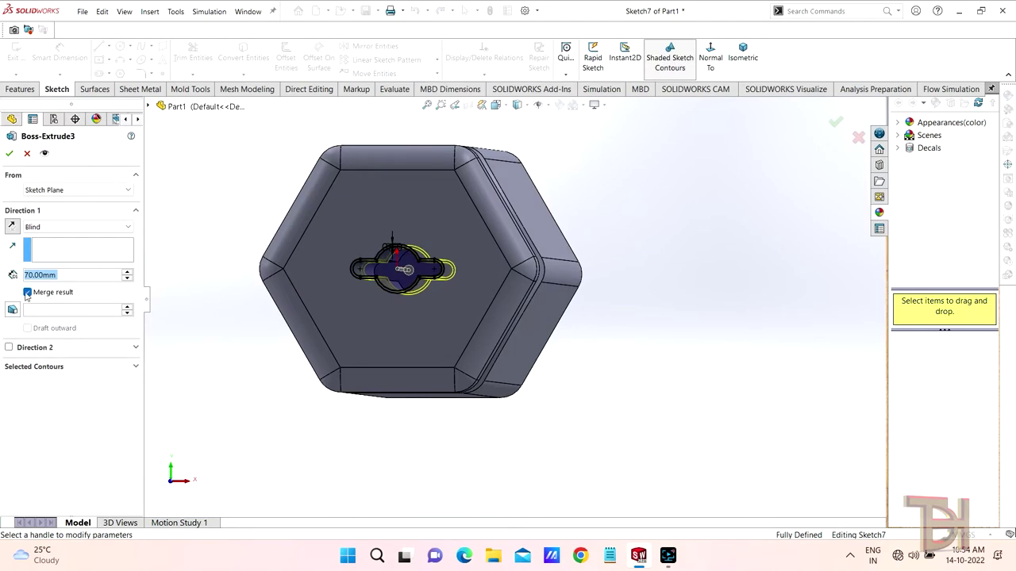
{"action": "left_click", "coordinate": [27, 293]}
{"action": "left_click", "coordinate": [9, 156]}
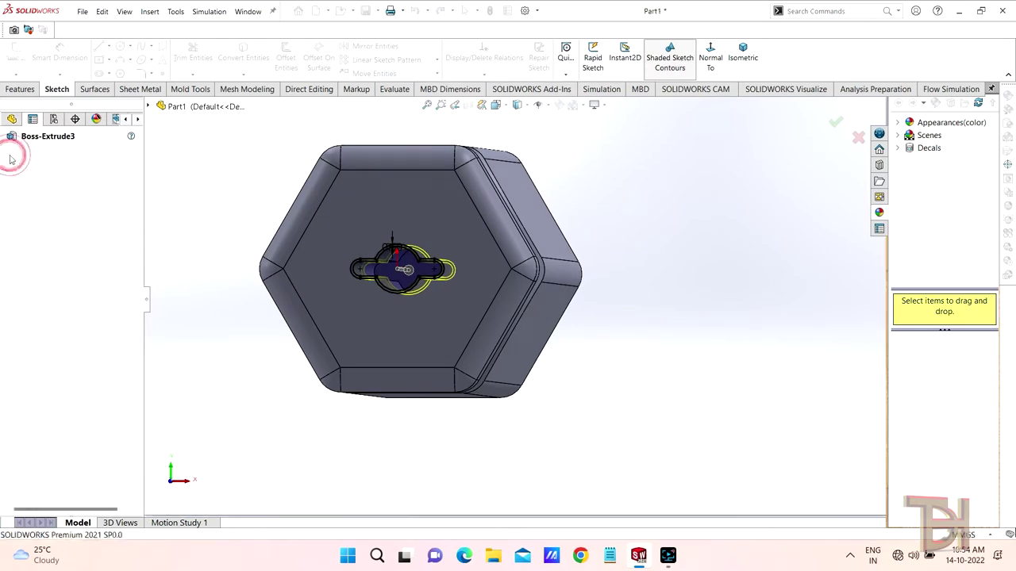
Select a long flat side face of the hex handle.
{"action": "middle_click_drag", "start_coordinate": [655, 343], "coordinate": [620, 359]}
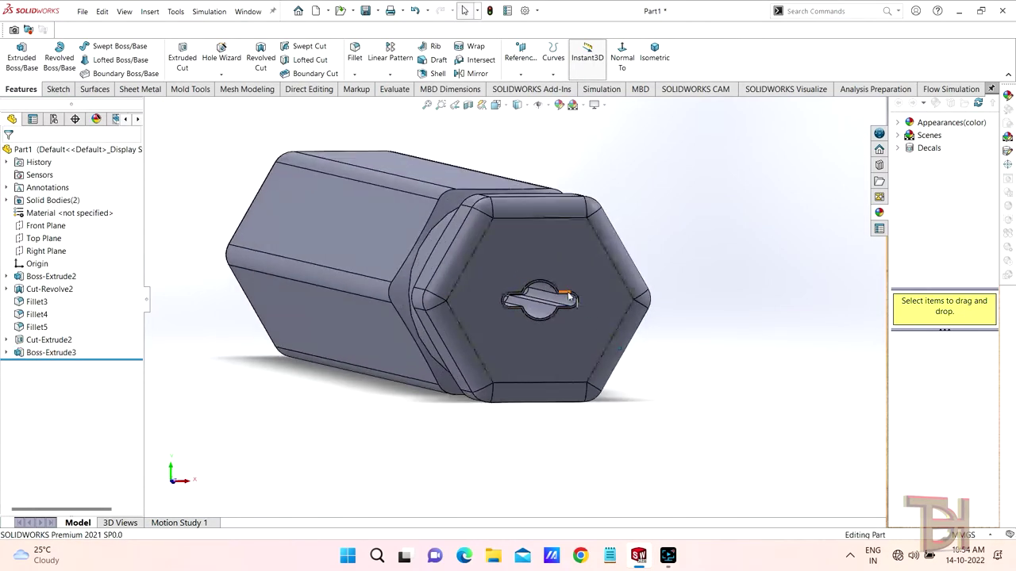
{"action": "scroll", "coordinate": [617, 373], "scroll_direction": "down", "scroll_amount": 3}
{"action": "scroll", "coordinate": [611, 388], "scroll_direction": "up", "scroll_amount": 2}
{"action": "scroll", "coordinate": [604, 388], "scroll_direction": "up", "scroll_amount": 3}
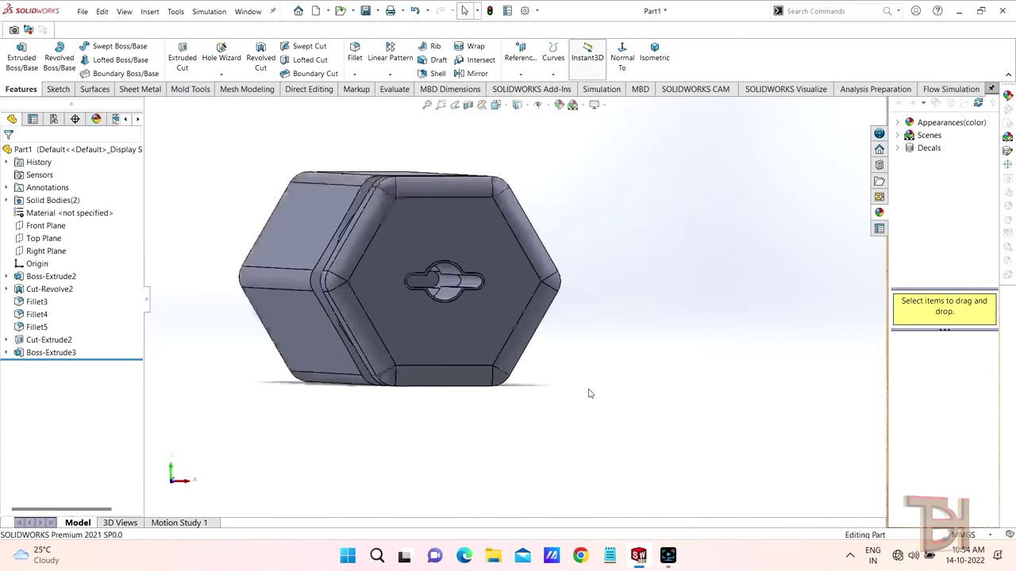
{"action": "middle_click_drag", "start_coordinate": [424, 324], "coordinate": [395, 307]}
{"action": "scroll", "coordinate": [394, 310], "scroll_direction": "down", "scroll_amount": 2}
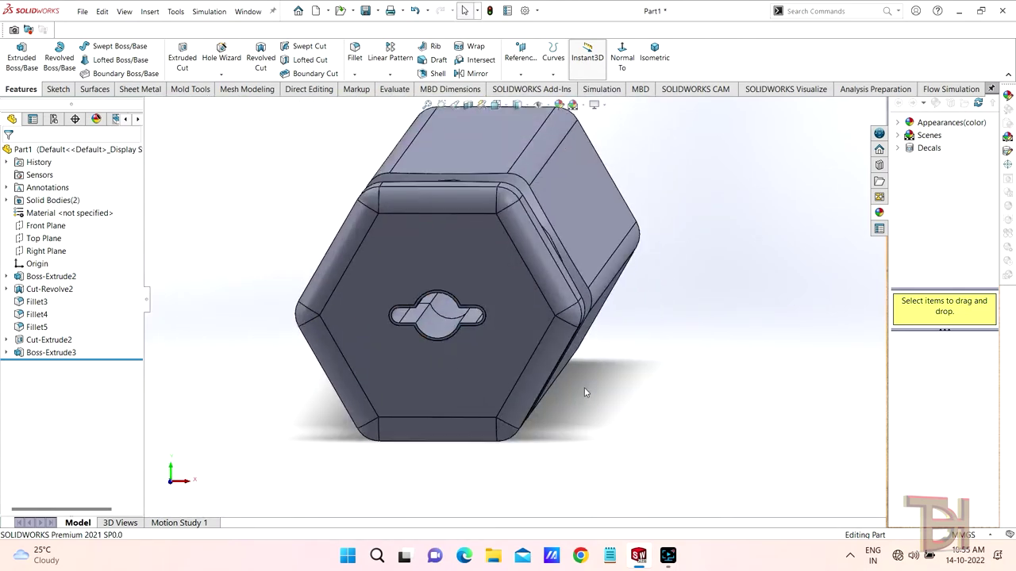
{"action": "mouse_move", "coordinate": [486, 323]}
{"action": "middle_mouse_down"}
{"action": "mouse_move", "coordinate": [683, 362]}
{"action": "mouse_move", "coordinate": [712, 390]}
{"action": "mouse_move", "coordinate": [651, 399]}
{"action": "mouse_move", "coordinate": [656, 362]}
{"action": "mouse_move", "coordinate": [684, 395]}
{"action": "mouse_move", "coordinate": [675, 411]}
{"action": "mouse_move", "coordinate": [667, 401]}
{"action": "middle_mouse_up"}
{"action": "scroll", "coordinate": [683, 362], "scroll_direction": "up", "scroll_amount": 2}
{"action": "left_click", "coordinate": [539, 284]}
Start a sketch on the shaft's side face and place the sketch text 'The Design Hub' on it.
{"action": "left_click", "coordinate": [585, 254]}
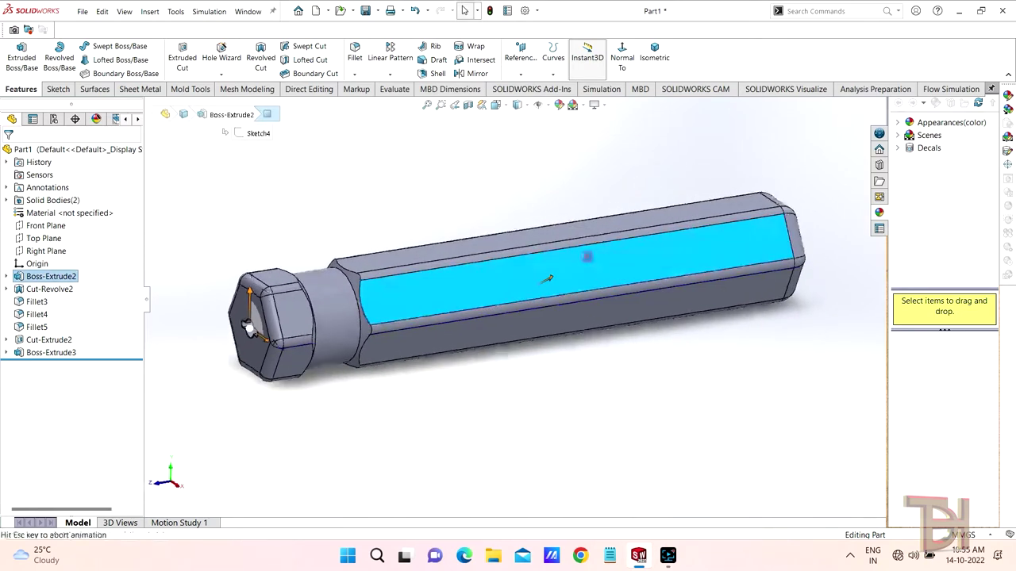
{"action": "left_click", "coordinate": [164, 61]}
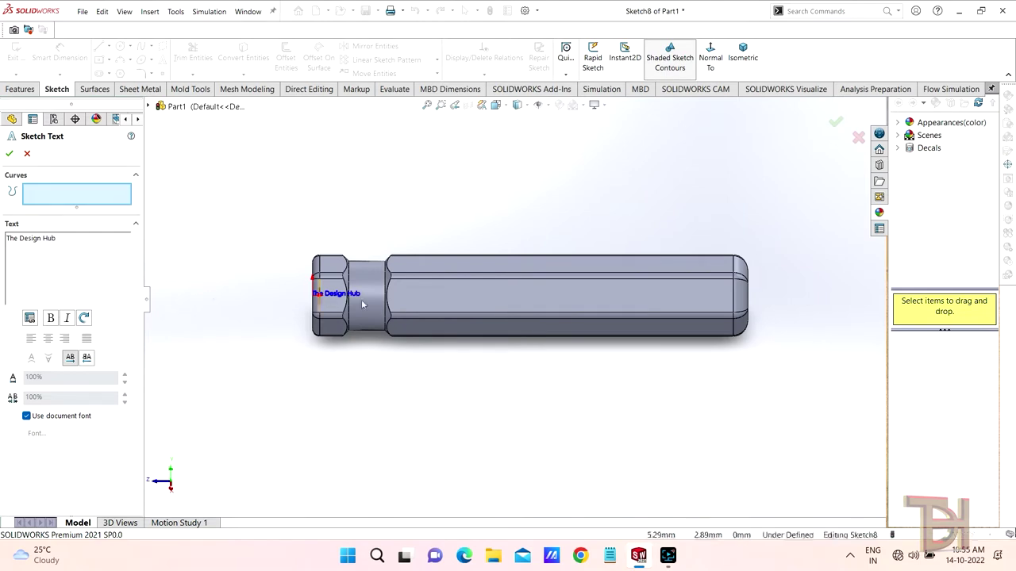
{"action": "left_click", "coordinate": [466, 291]}
{"action": "left_click", "coordinate": [486, 295]}
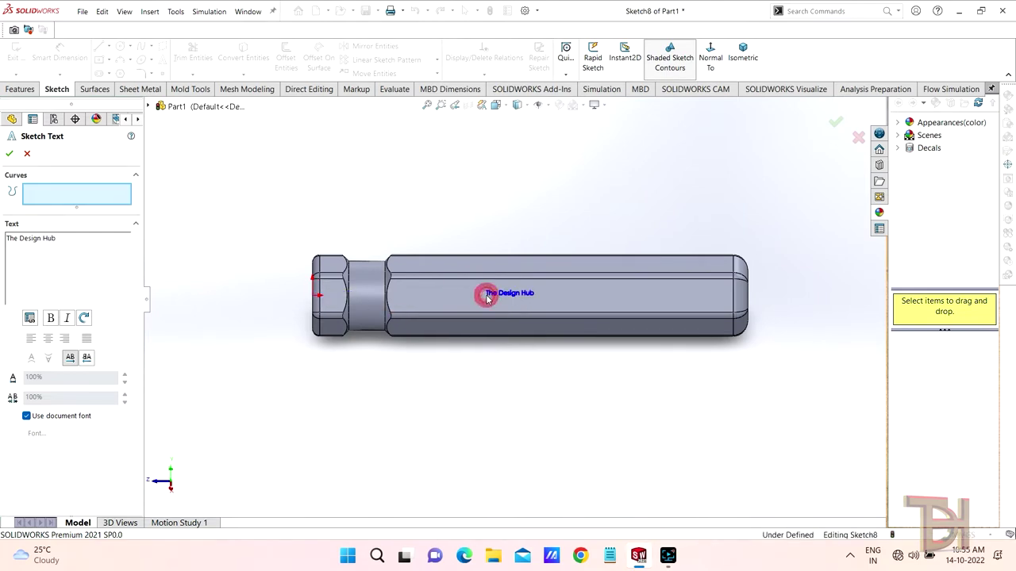
{"action": "left_click", "coordinate": [511, 295]}
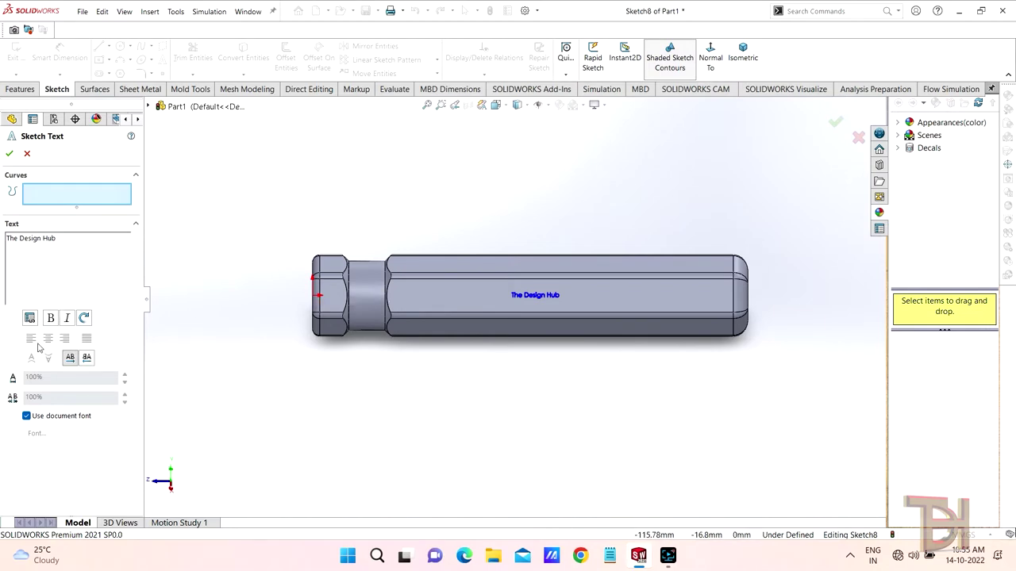
Change the text font from the document default to Century Gothic at 48 points.
{"action": "left_click", "coordinate": [27, 416]}
{"action": "left_click", "coordinate": [35, 433]}
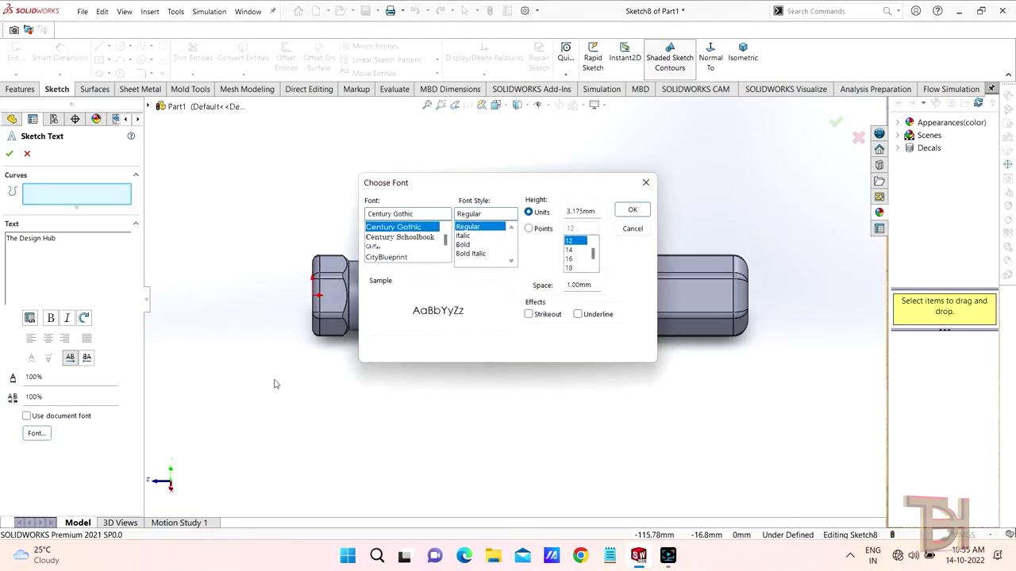
{"action": "left_click", "coordinate": [526, 228]}
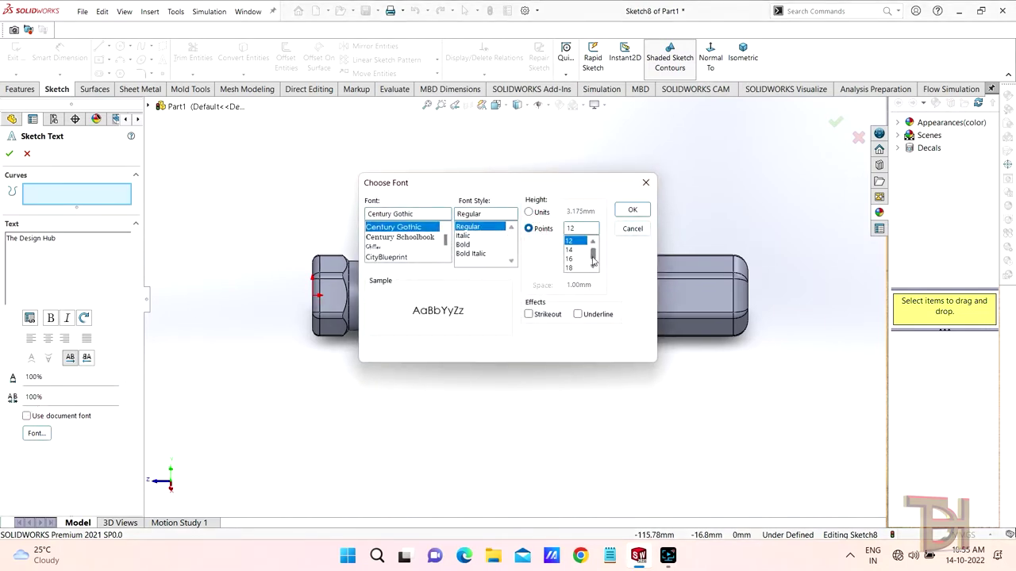
{"action": "left_click", "coordinate": [593, 269]}
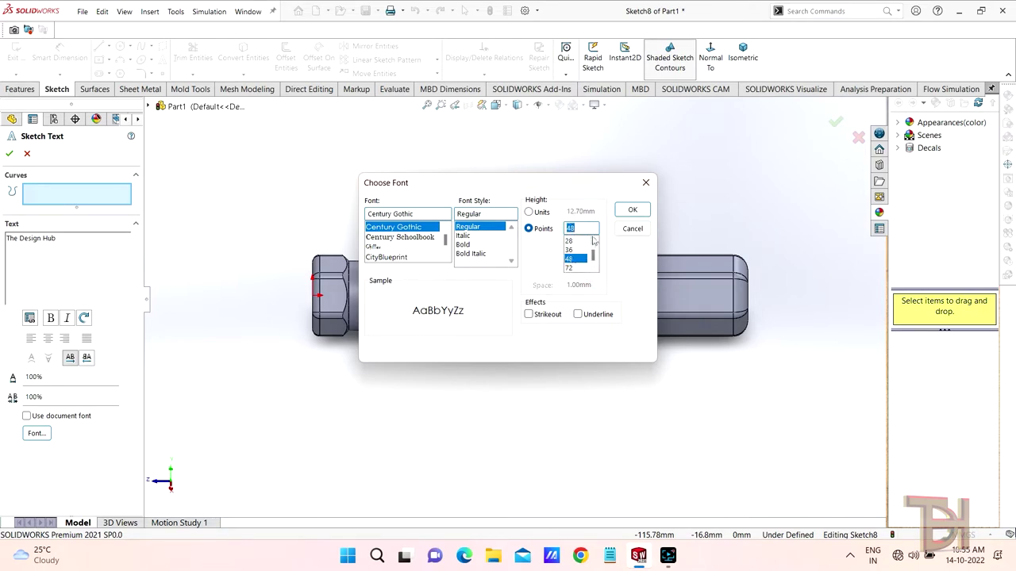
{"action": "left_click", "coordinate": [624, 216]}
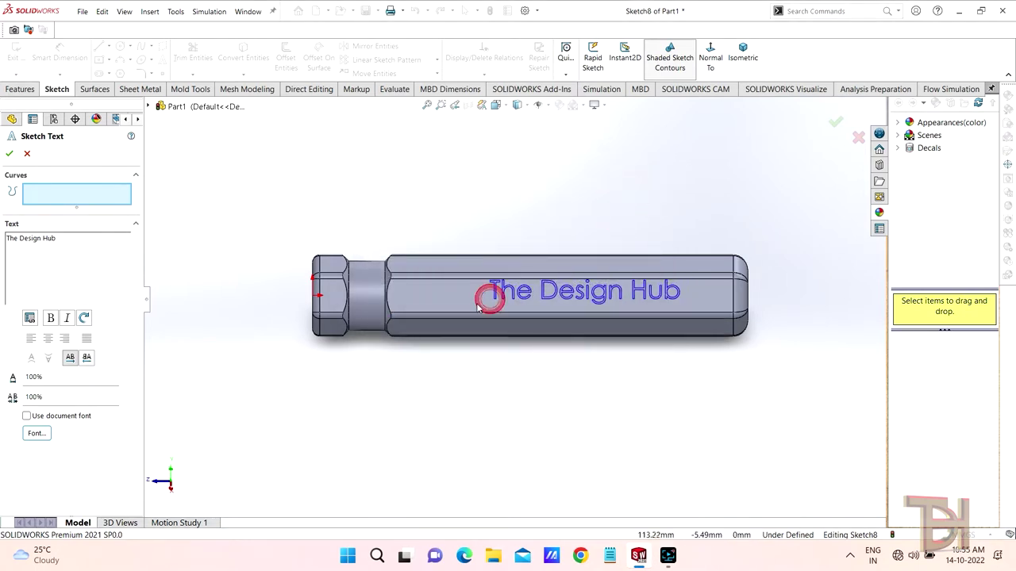
Adjust where the text starts along the face and accept the sketch text.
{"action": "left_click_drag", "start_coordinate": [478, 308], "coordinate": [471, 312]}
{"action": "left_click", "coordinate": [469, 308]}
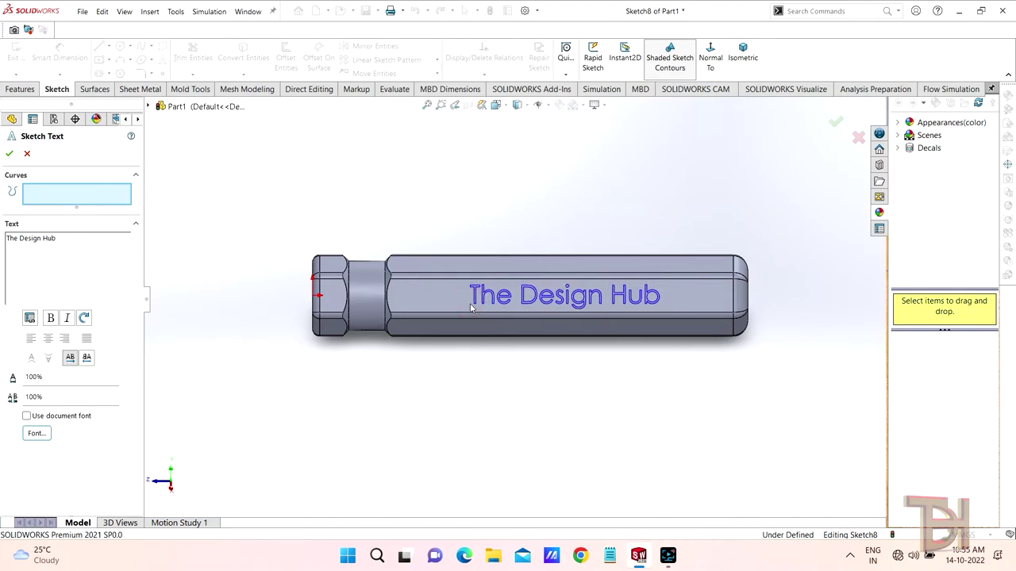
{"action": "left_click", "coordinate": [37, 433]}
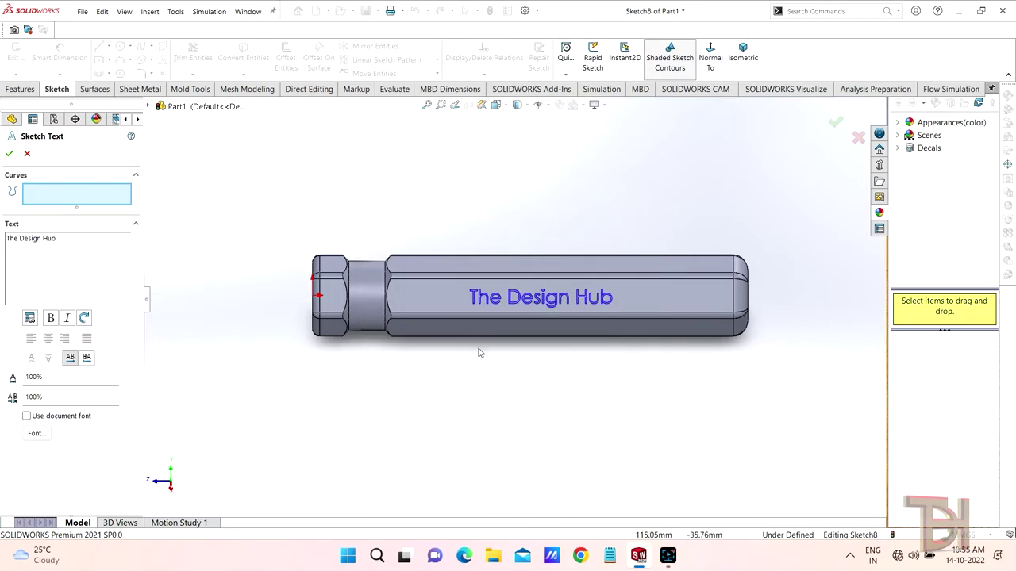
{"action": "left_click", "coordinate": [516, 306]}
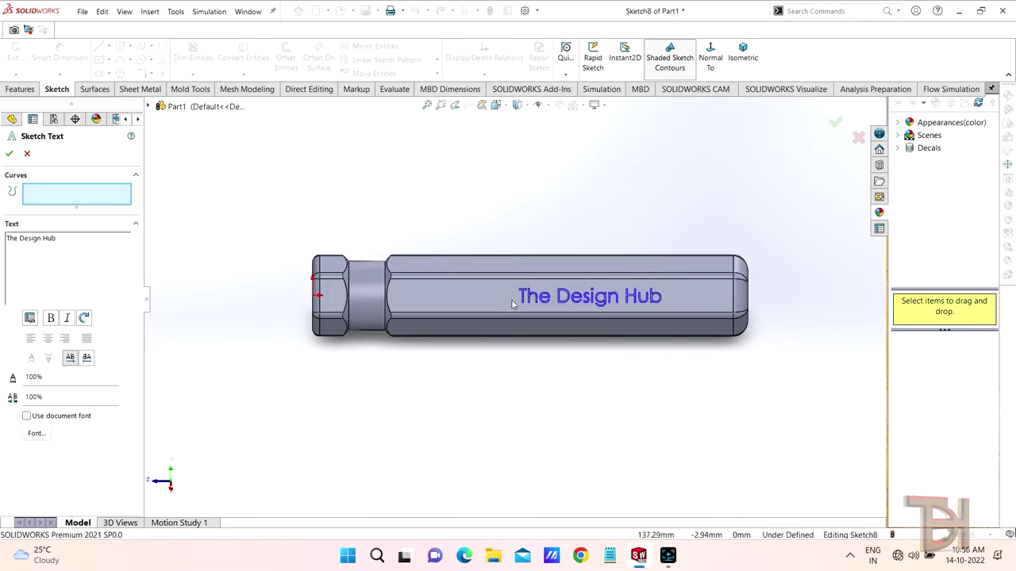
{"action": "left_click", "coordinate": [500, 305]}
{"action": "left_click", "coordinate": [494, 304]}
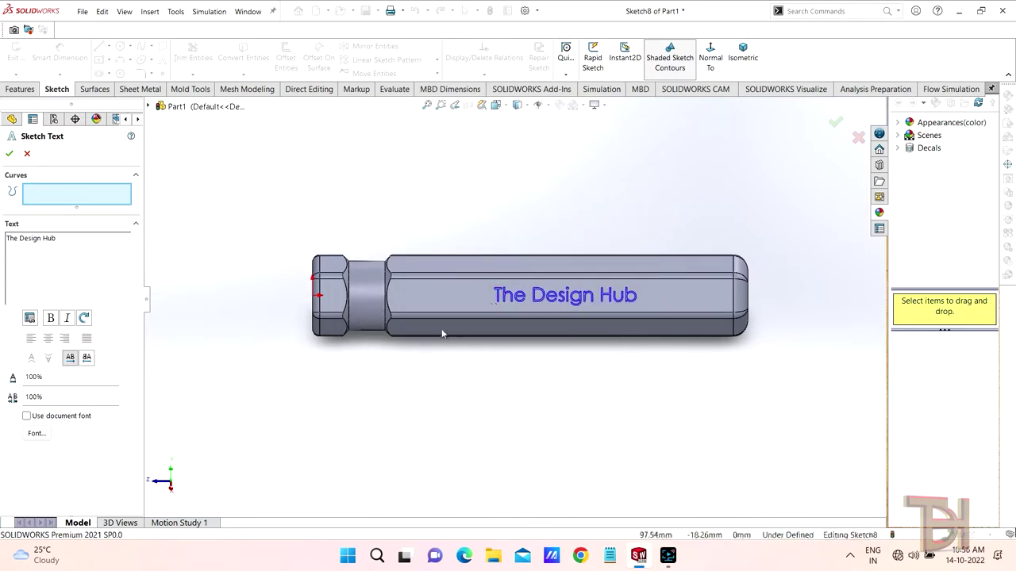
{"action": "left_click", "coordinate": [9, 155]}
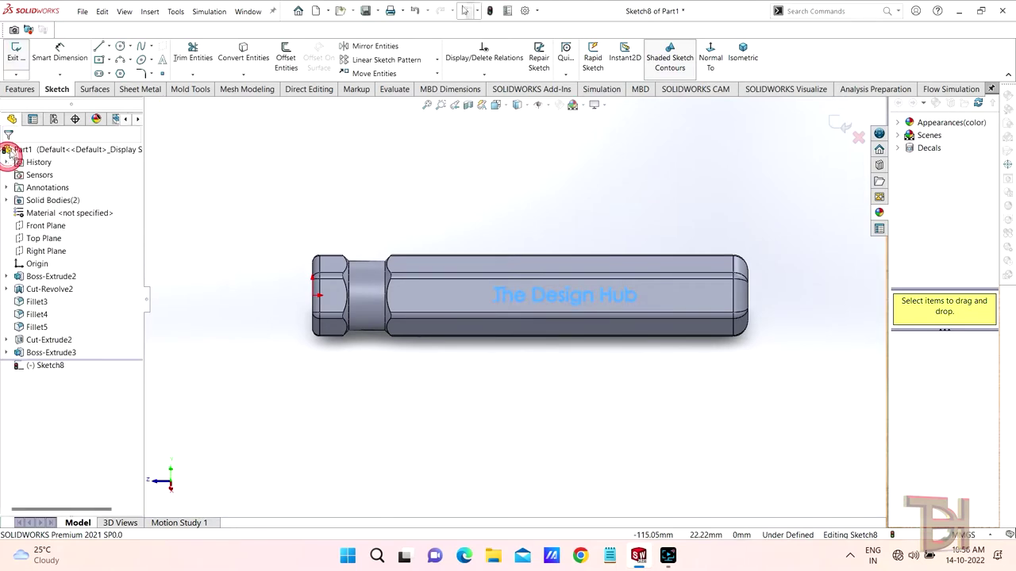
Extrude the 'The Design Hub' text sketch as a 0.20 mm blind boss.
{"action": "left_click", "coordinate": [12, 89]}
{"action": "left_click", "coordinate": [21, 60]}
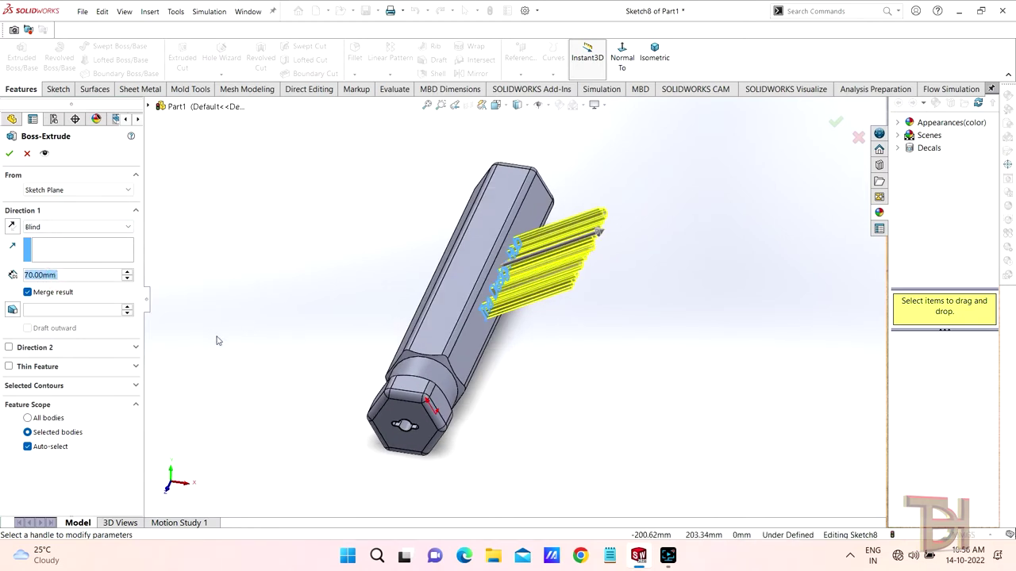
{"action": "type", "text": "0.2"}
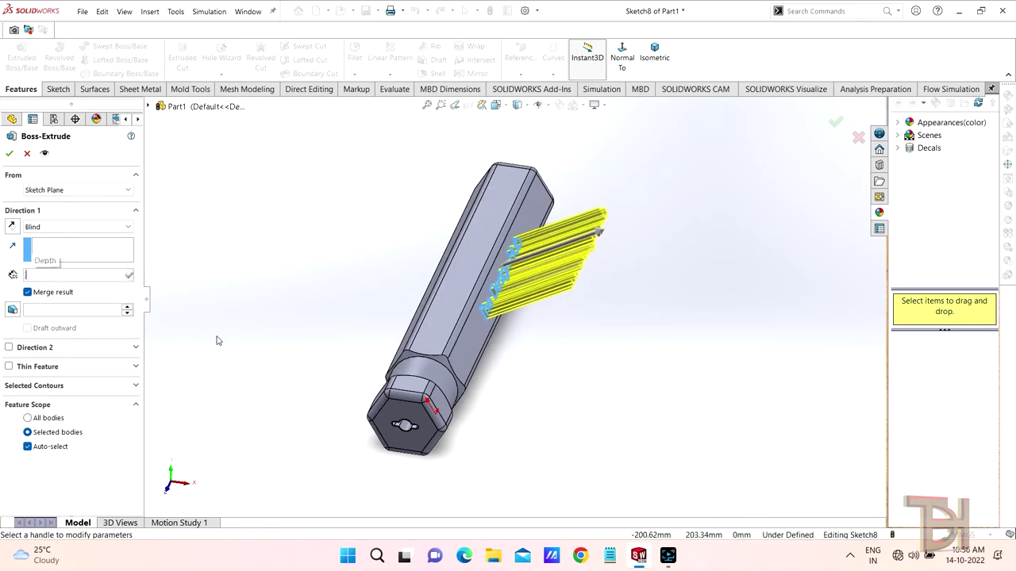
{"action": "key", "text": "Return"}
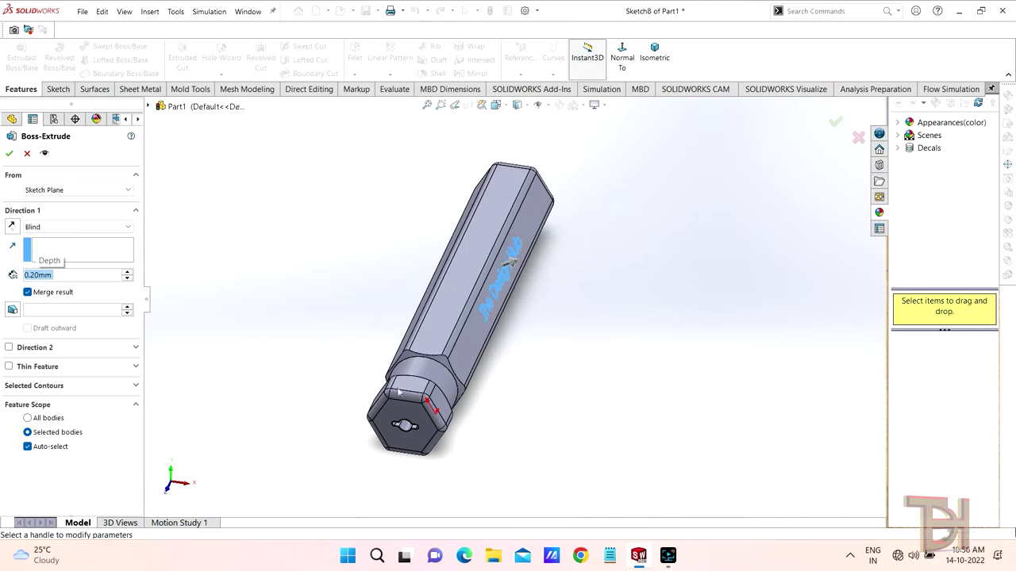
{"action": "scroll", "coordinate": [508, 262], "scroll_direction": "down", "scroll_amount": 3}
{"action": "scroll", "coordinate": [501, 315], "scroll_direction": "down", "scroll_amount": 5}
{"action": "middle_click_drag", "start_coordinate": [591, 384], "coordinate": [598, 371]}
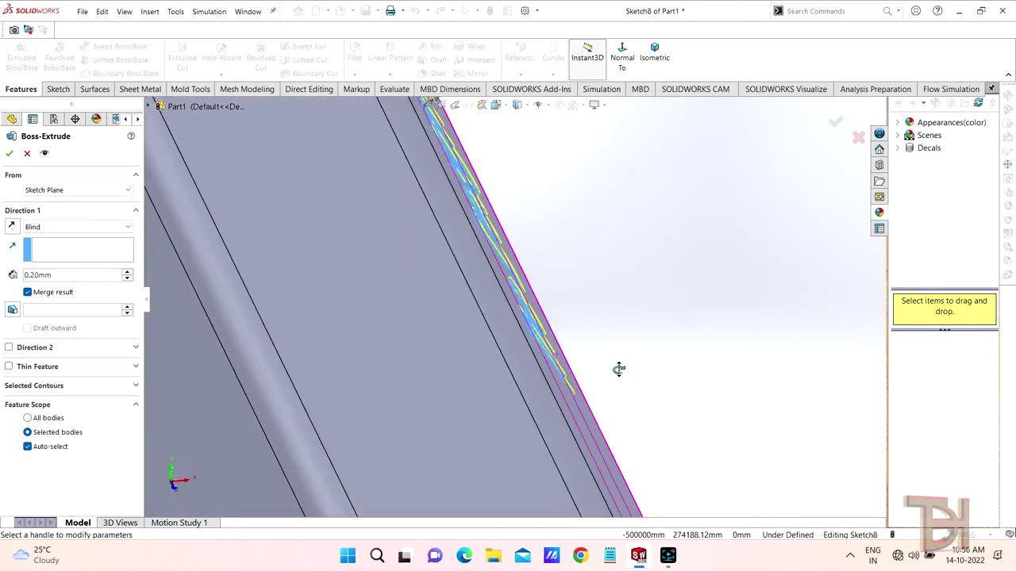
{"action": "left_click", "coordinate": [7, 155]}
{"action": "scroll", "coordinate": [665, 345], "scroll_direction": "up", "scroll_amount": 3}
Turn the shaft to a side view and enable RealView Graphics from View Settings.
{"action": "scroll", "coordinate": [666, 345], "scroll_direction": "up", "scroll_amount": 2}
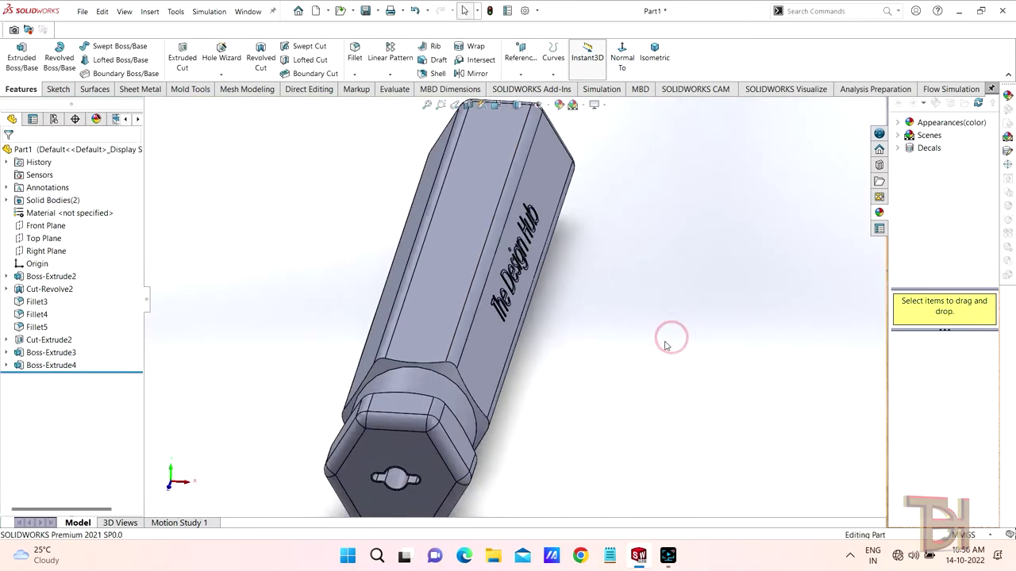
{"action": "middle_click_drag", "start_coordinate": [666, 345], "coordinate": [547, 354]}
{"action": "scroll", "coordinate": [536, 384], "scroll_direction": "down", "scroll_amount": 3}
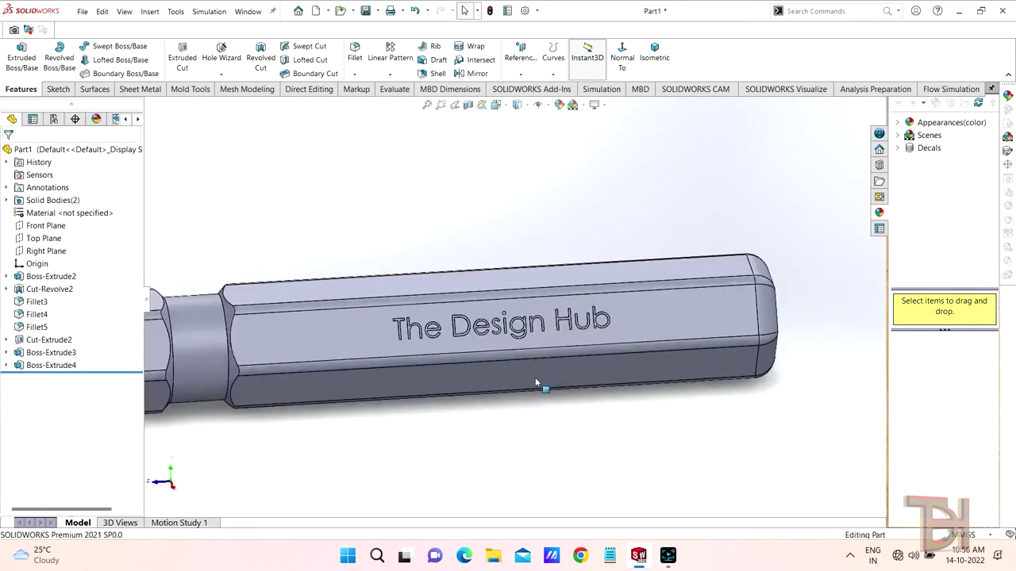
{"action": "scroll", "coordinate": [536, 383], "scroll_direction": "up", "scroll_amount": 2}
{"action": "left_click", "coordinate": [495, 390]}
{"action": "left_click", "coordinate": [596, 104]}
{"action": "left_click", "coordinate": [604, 118]}
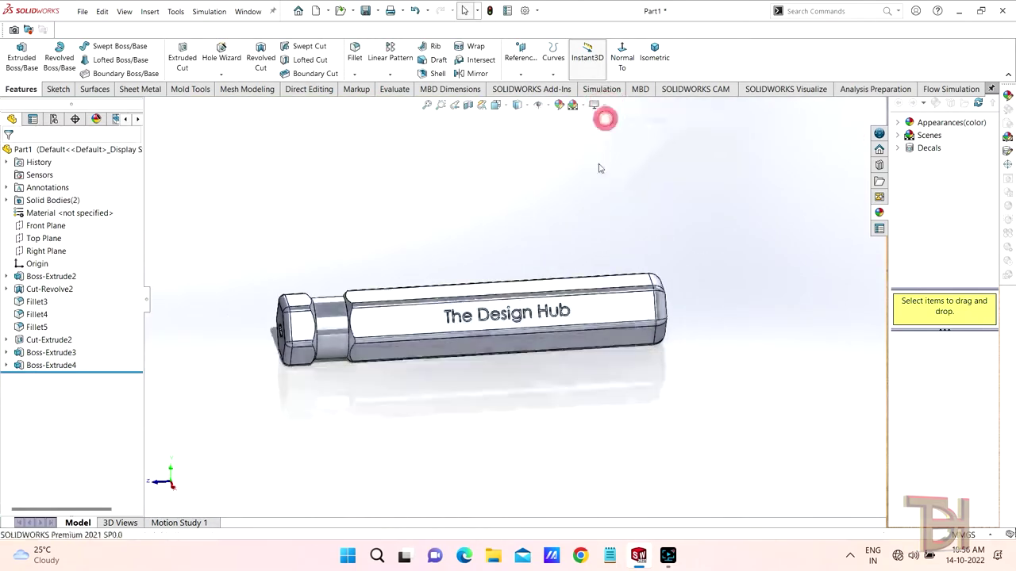
Orbit and zoom the part to inspect the raised lettering and the hex end.
{"action": "mouse_move", "coordinate": [527, 386]}
{"action": "middle_mouse_down"}
{"action": "mouse_move", "coordinate": [444, 363]}
{"action": "mouse_move", "coordinate": [539, 365]}
{"action": "mouse_move", "coordinate": [515, 352]}
{"action": "mouse_move", "coordinate": [439, 381]}
{"action": "mouse_move", "coordinate": [400, 346]}
{"action": "mouse_move", "coordinate": [512, 368]}
{"action": "middle_mouse_up"}
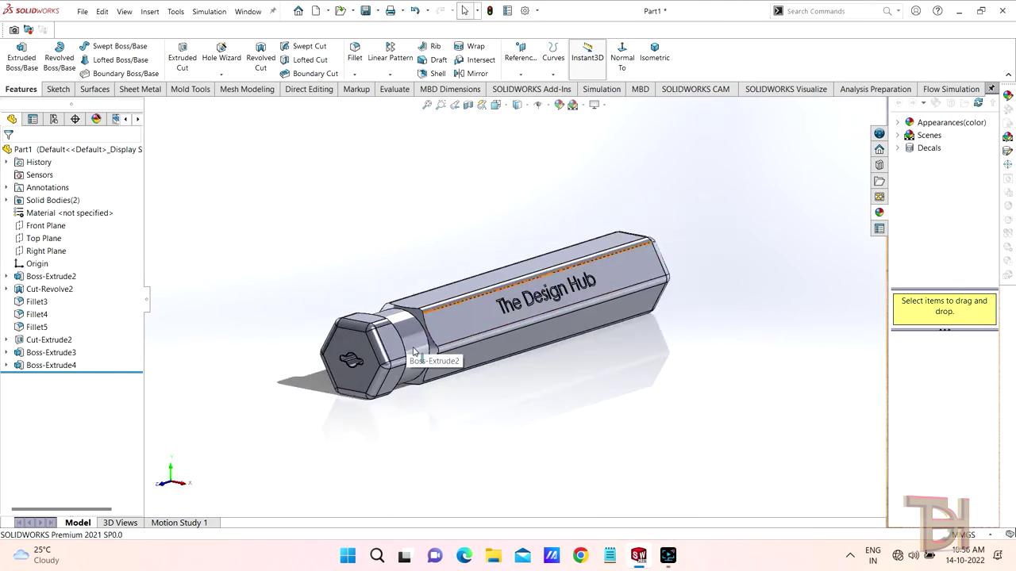
{"action": "mouse_move", "coordinate": [412, 351]}
{"action": "middle_mouse_down"}
{"action": "mouse_move", "coordinate": [542, 376]}
{"action": "mouse_move", "coordinate": [476, 388]}
{"action": "mouse_move", "coordinate": [501, 388]}
{"action": "middle_mouse_up"}
{"action": "scroll", "coordinate": [367, 297], "scroll_direction": "down", "scroll_amount": 3}
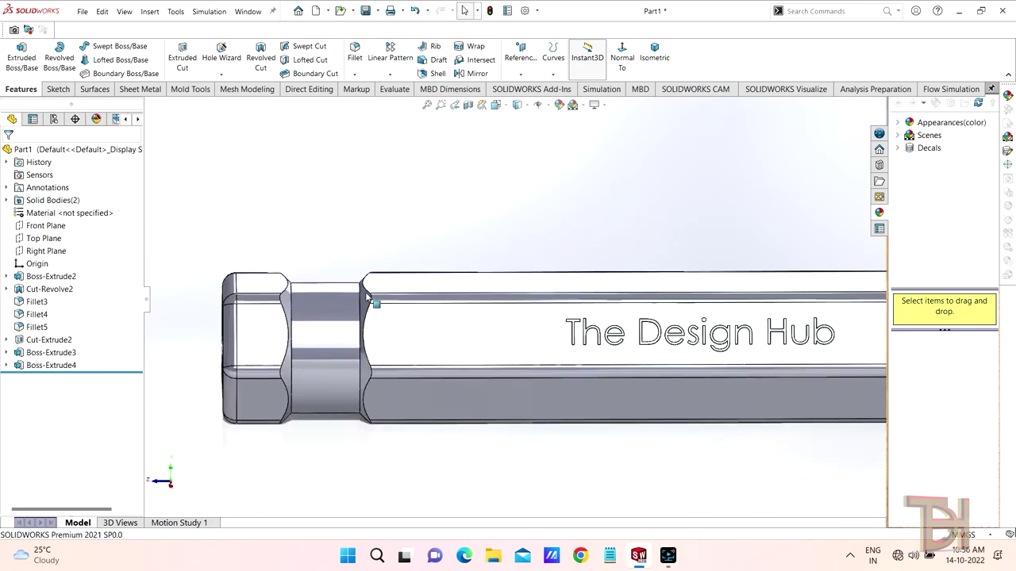
{"action": "scroll", "coordinate": [485, 417], "scroll_direction": "up", "scroll_amount": 3}
{"action": "scroll", "coordinate": [629, 407], "scroll_direction": "up", "scroll_amount": 2}
{"action": "mouse_move", "coordinate": [629, 407]}
{"action": "middle_mouse_down"}
{"action": "mouse_move", "coordinate": [660, 399]}
{"action": "mouse_move", "coordinate": [646, 384]}
{"action": "mouse_move", "coordinate": [484, 373]}
{"action": "middle_mouse_up"}
{"action": "scroll", "coordinate": [494, 342], "scroll_direction": "down", "scroll_amount": 2}
{"action": "scroll", "coordinate": [497, 413], "scroll_direction": "up", "scroll_amount": 2}
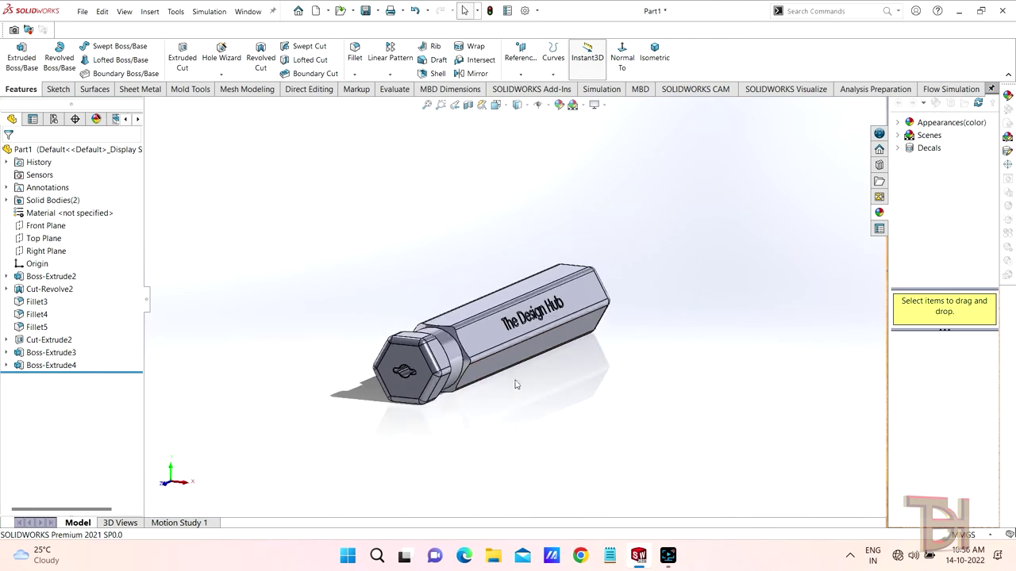
Save the part as sdp1 in the Documents folder.
{"action": "left_click", "coordinate": [366, 11]}
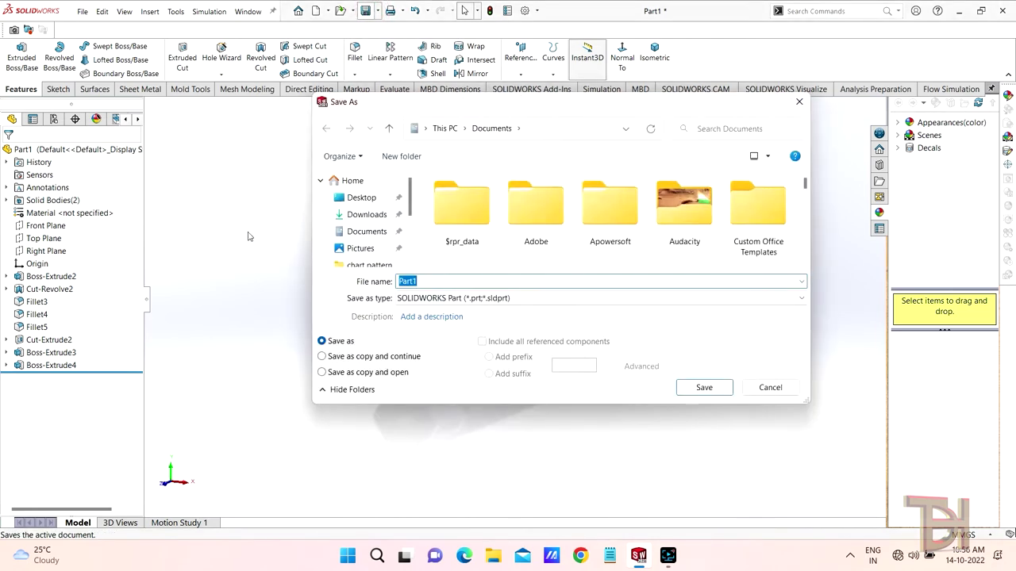
{"action": "type", "text": "sdp1"}
{"action": "left_click", "coordinate": [704, 388]}
{"action": "middle_click_drag", "start_coordinate": [612, 378], "coordinate": [556, 336]}
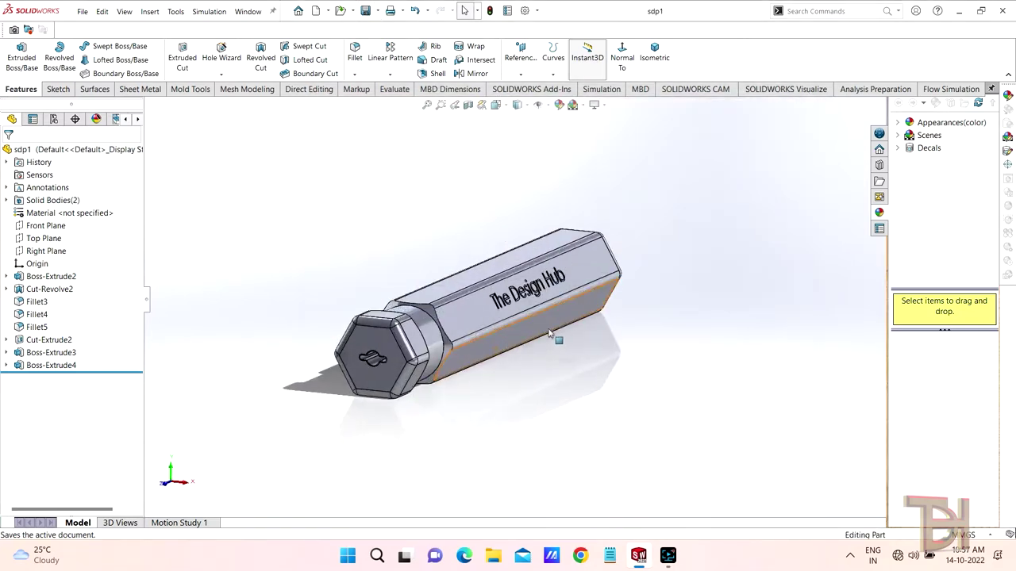
{"action": "mouse_move", "coordinate": [588, 365]}
{"action": "middle_mouse_down"}
{"action": "mouse_move", "coordinate": [533, 336]}
{"action": "mouse_move", "coordinate": [476, 356]}
{"action": "mouse_move", "coordinate": [534, 352]}
{"action": "mouse_move", "coordinate": [465, 352]}
{"action": "mouse_move", "coordinate": [536, 335]}
{"action": "middle_mouse_up"}
{"action": "scroll", "coordinate": [513, 337], "scroll_direction": "down", "scroll_amount": 2}
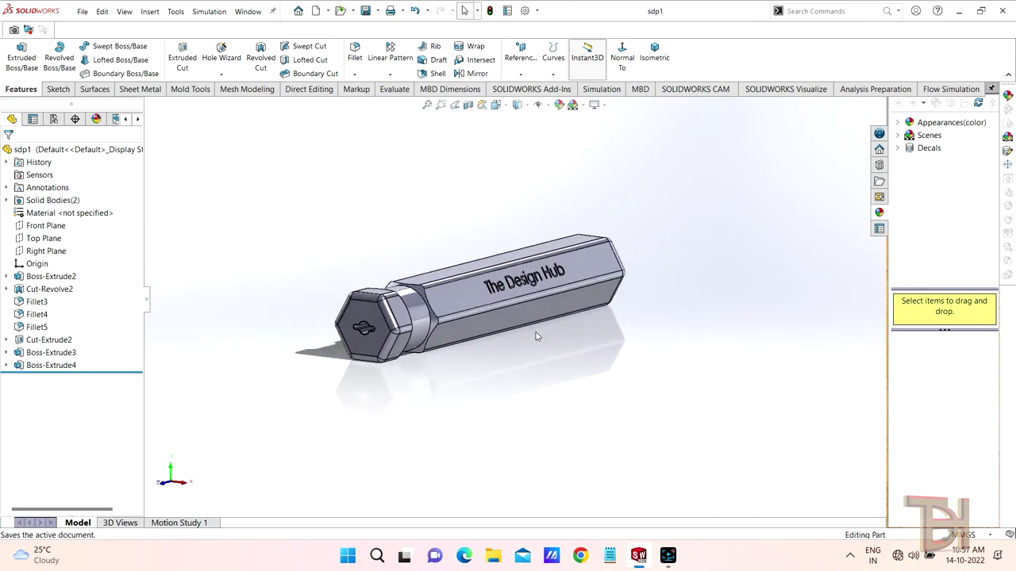
Create a new part and sketch a circle centred on the origin on the Front Plane.
{"action": "left_click", "coordinate": [317, 12]}
{"action": "left_click", "coordinate": [429, 415]}
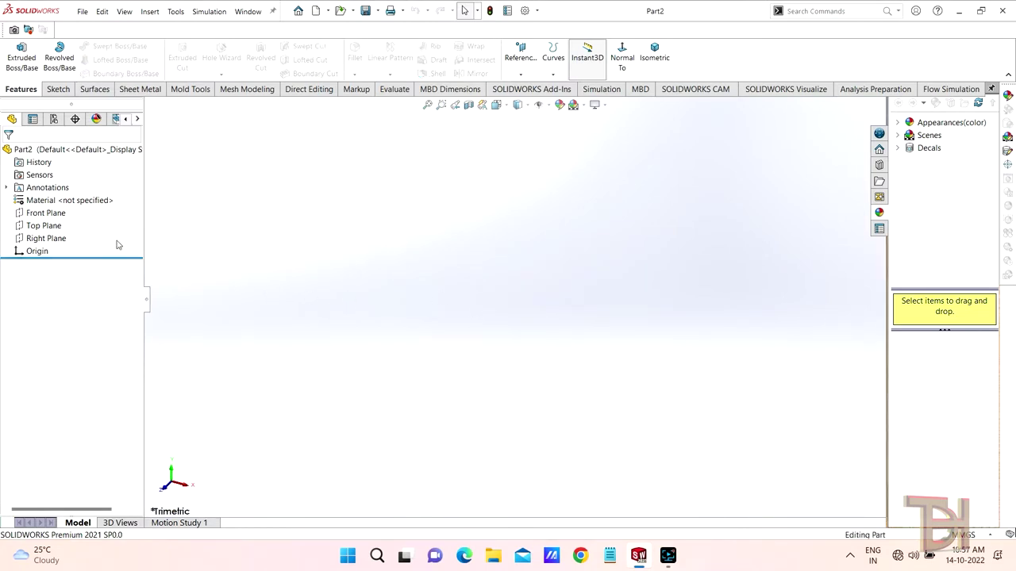
{"action": "left_click", "coordinate": [46, 213]}
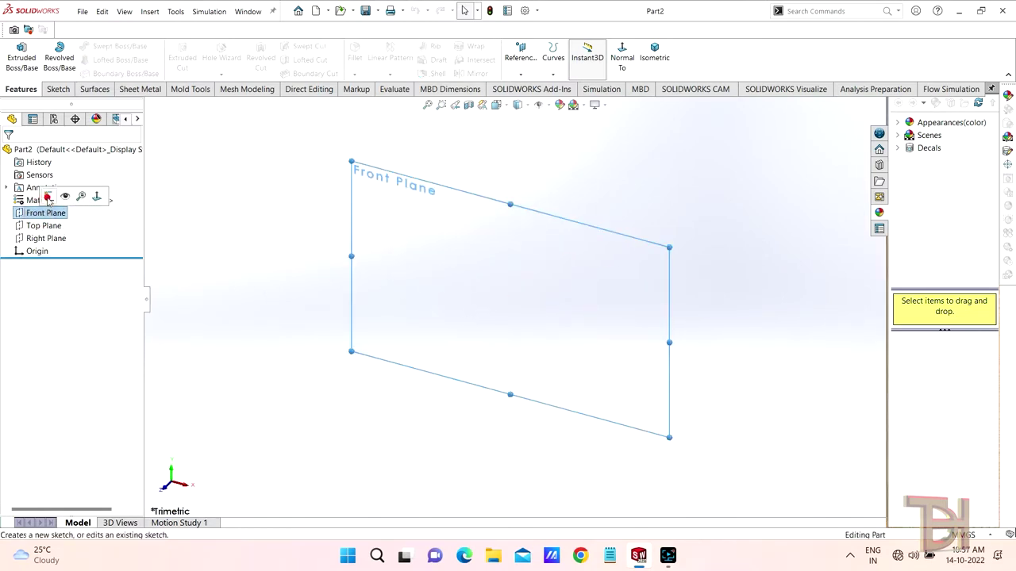
{"action": "left_click", "coordinate": [47, 197]}
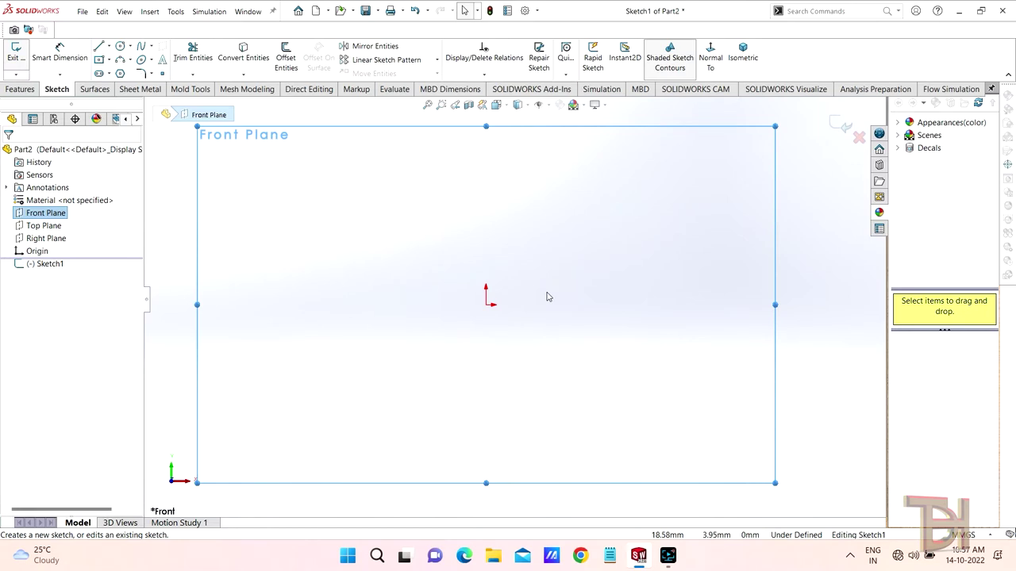
{"action": "left_click", "coordinate": [119, 47]}
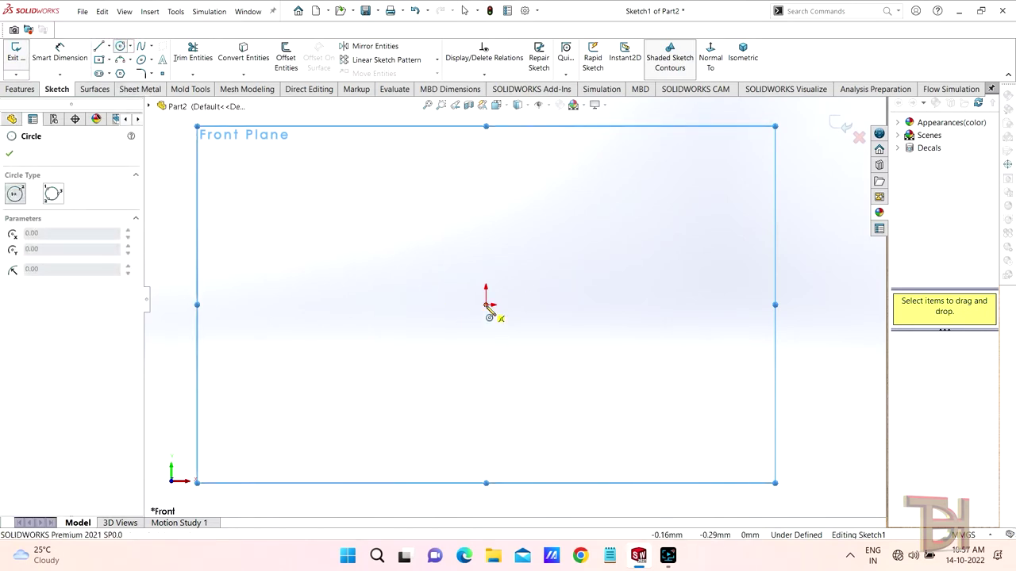
{"action": "left_click", "coordinate": [486, 305]}
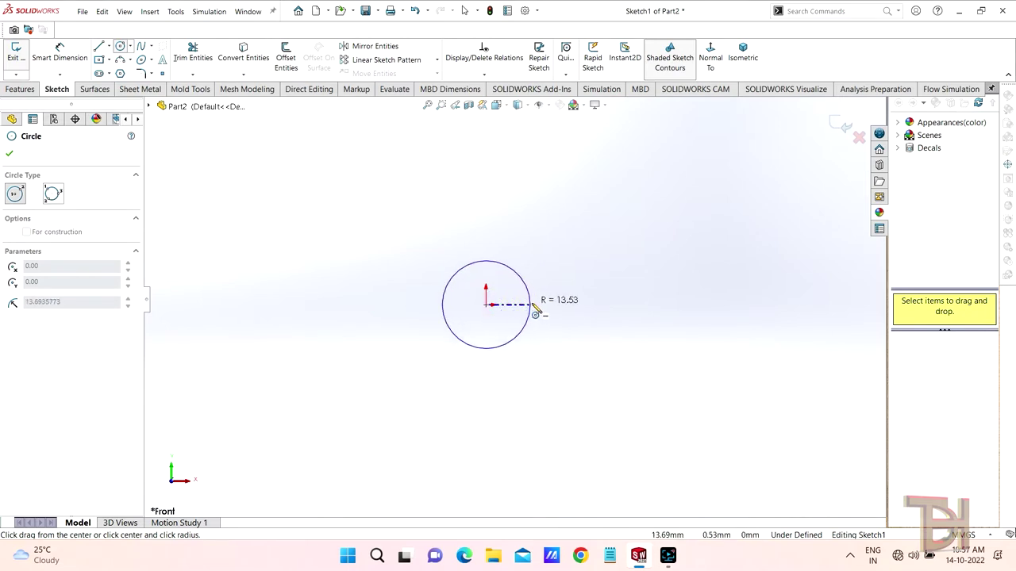
{"action": "left_click", "coordinate": [539, 310]}
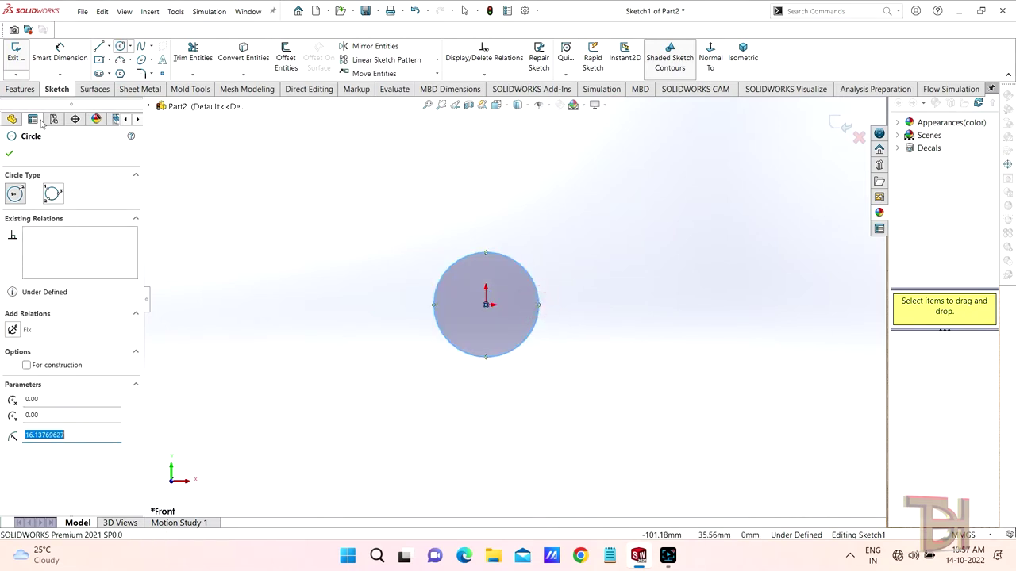
{"action": "left_click", "coordinate": [11, 156]}
Dimension the circle's diameter to 9.40 mm.
{"action": "left_click", "coordinate": [35, 87]}
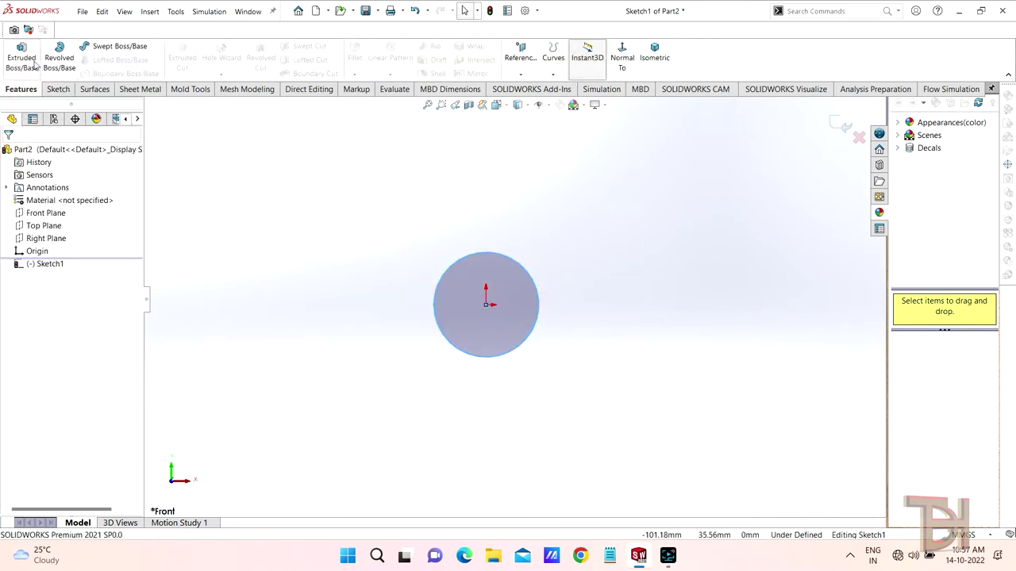
{"action": "left_click", "coordinate": [58, 89]}
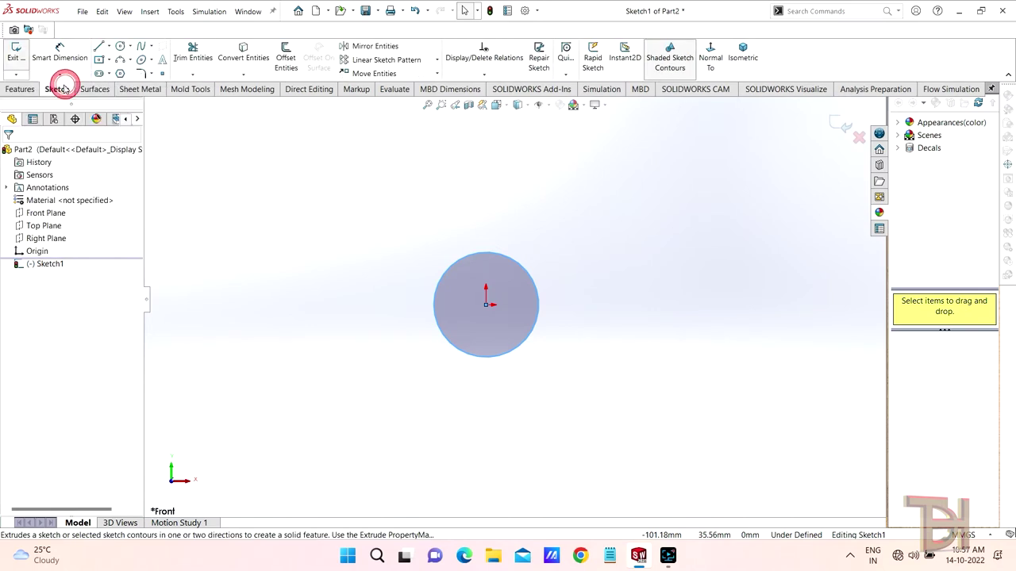
{"action": "left_click", "coordinate": [543, 304]}
{"action": "left_click", "coordinate": [599, 307]}
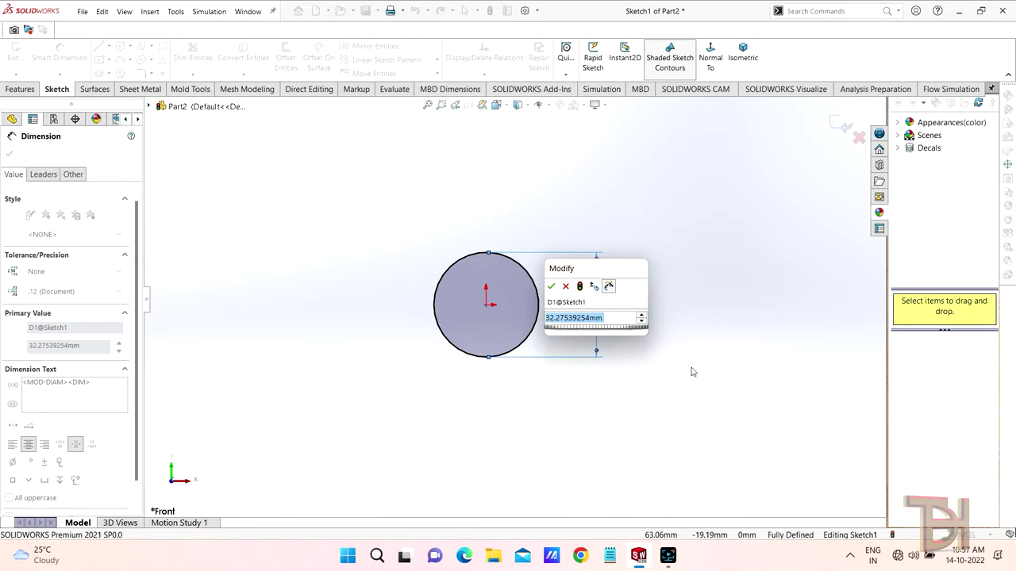
{"action": "type", "text": "9"}
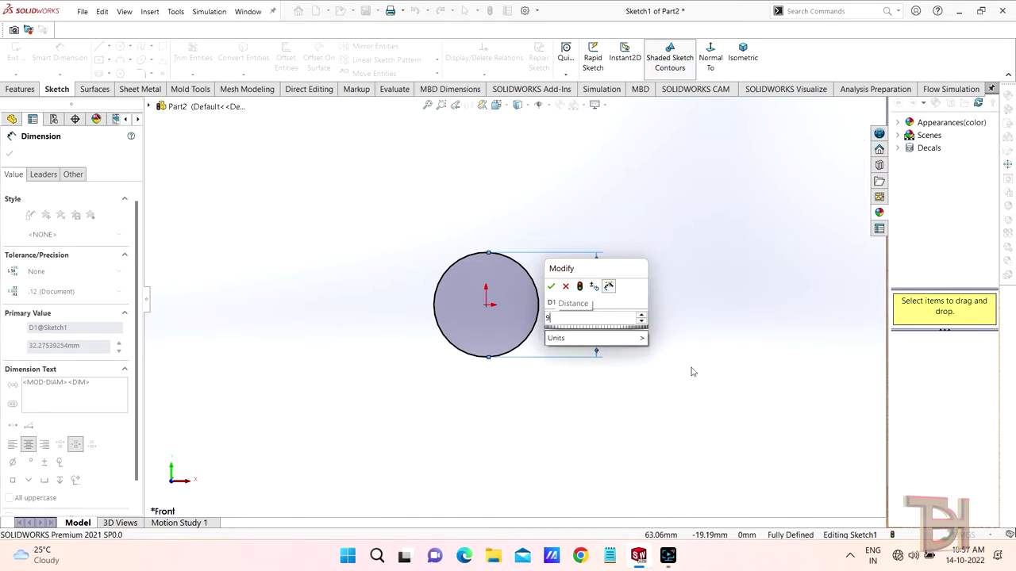
{"action": "type", "text": "."}
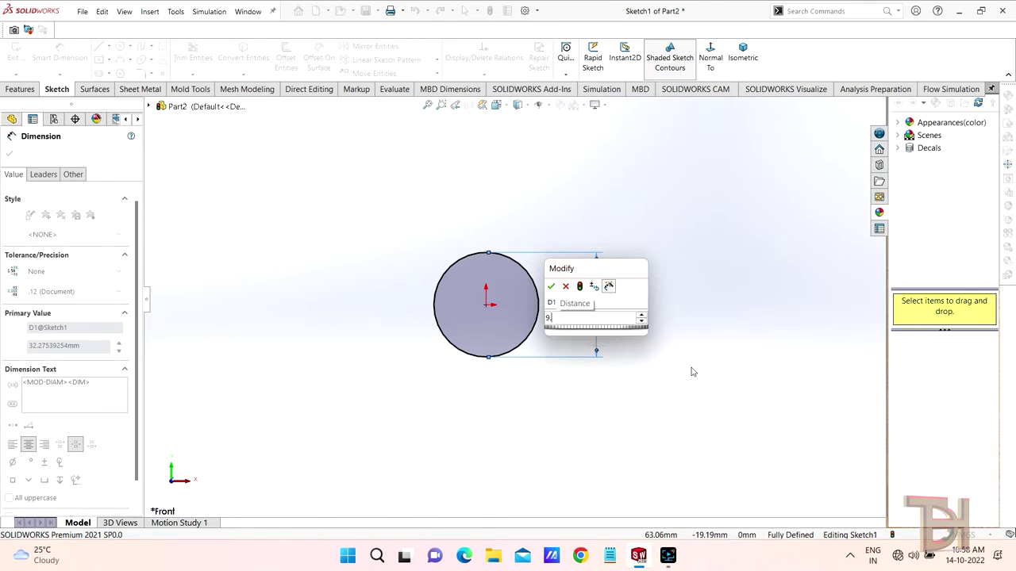
{"action": "type", "text": "4"}
{"action": "key", "text": "Return"}
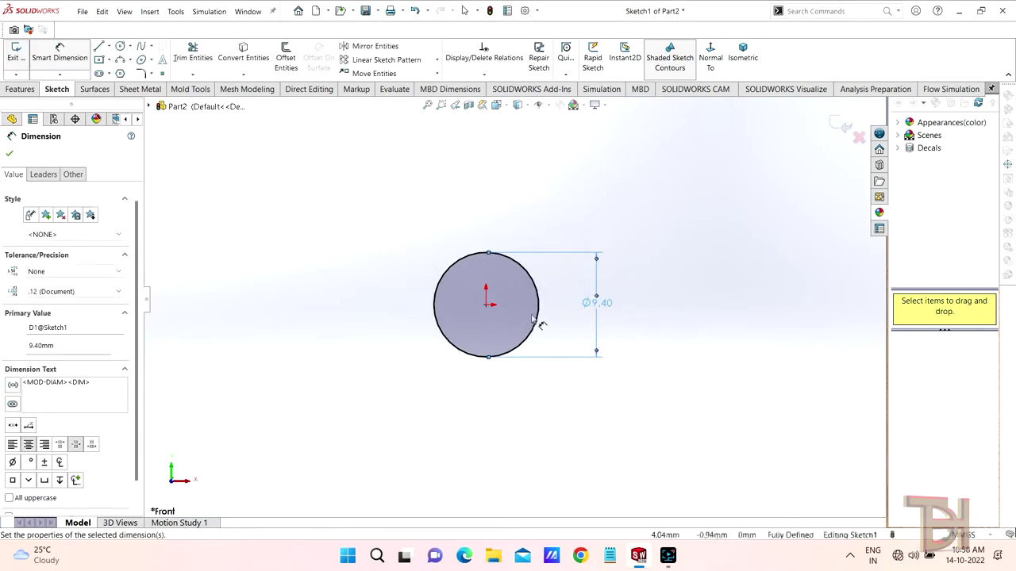
{"action": "scroll", "coordinate": [538, 321], "scroll_direction": "down", "scroll_amount": 2}
{"action": "scroll", "coordinate": [655, 337], "scroll_direction": "up", "scroll_amount": 2}
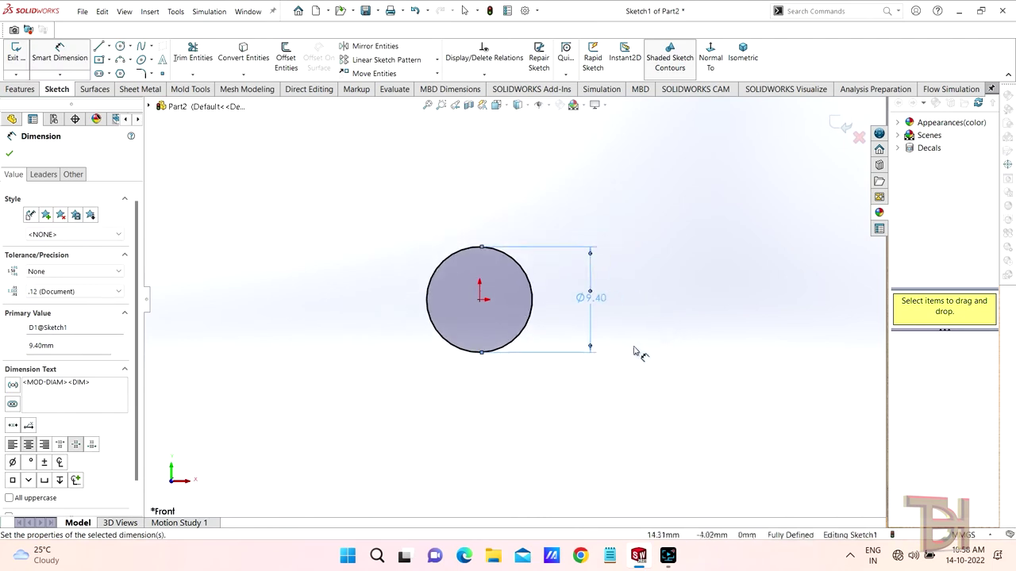
{"action": "left_click", "coordinate": [10, 153]}
{"action": "left_click", "coordinate": [20, 89]}
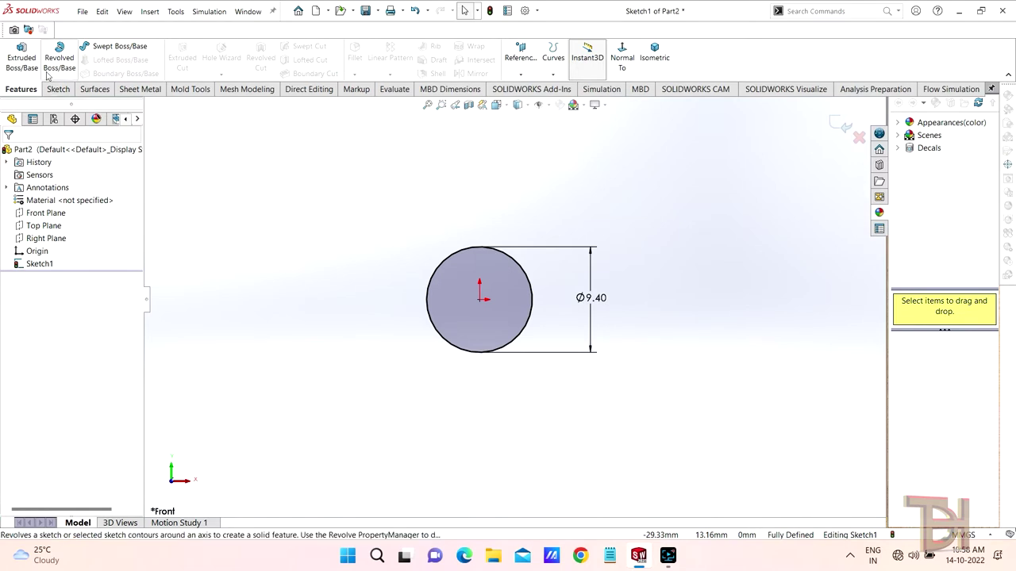
Set up a Mid Plane boss extrusion of the circle, first with a 500 mm depth.
{"action": "left_click", "coordinate": [22, 57]}
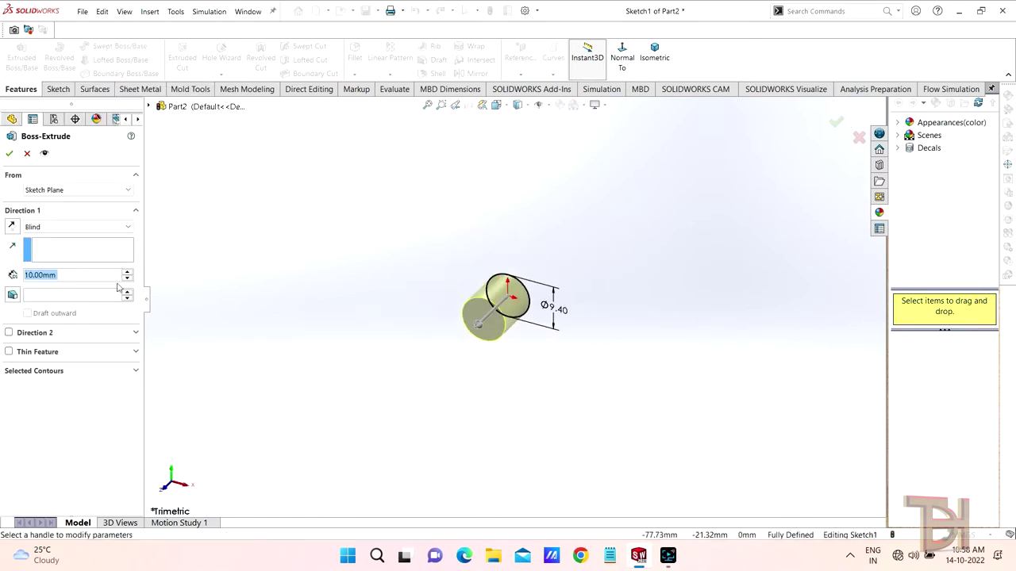
{"action": "left_click", "coordinate": [57, 228]}
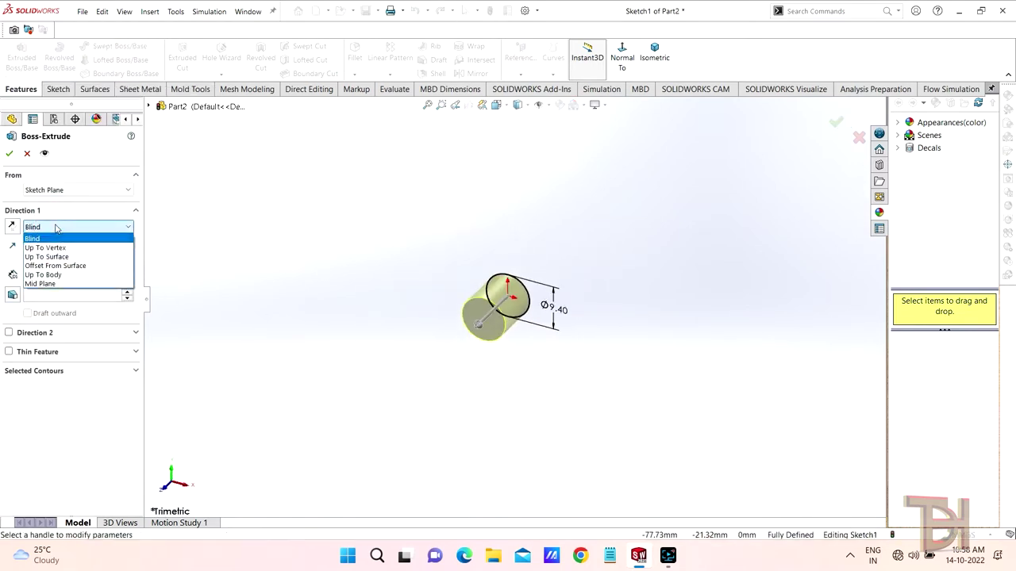
{"action": "left_click", "coordinate": [64, 286]}
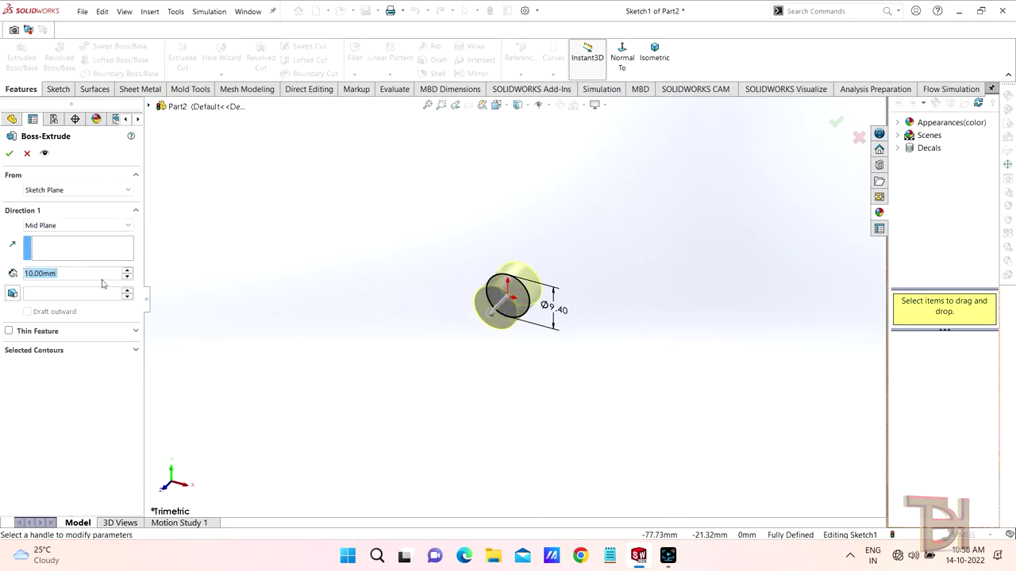
{"action": "scroll", "coordinate": [466, 352], "scroll_direction": "up", "scroll_amount": 3}
{"action": "scroll", "coordinate": [622, 363], "scroll_direction": "up", "scroll_amount": 2}
{"action": "middle_click_drag", "start_coordinate": [621, 362], "coordinate": [529, 362]}
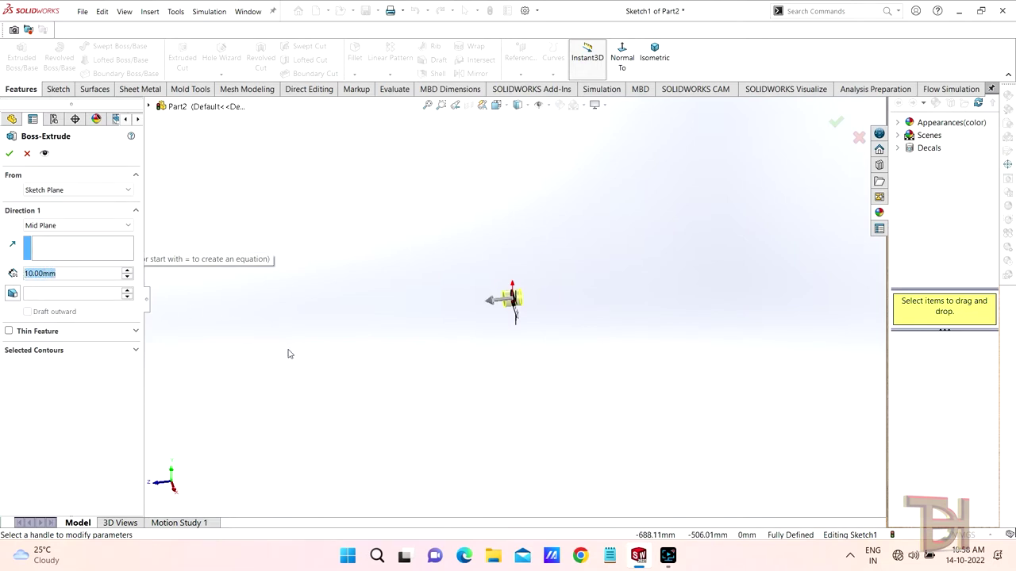
{"action": "type", "text": "500"}
{"action": "key", "text": "Return"}
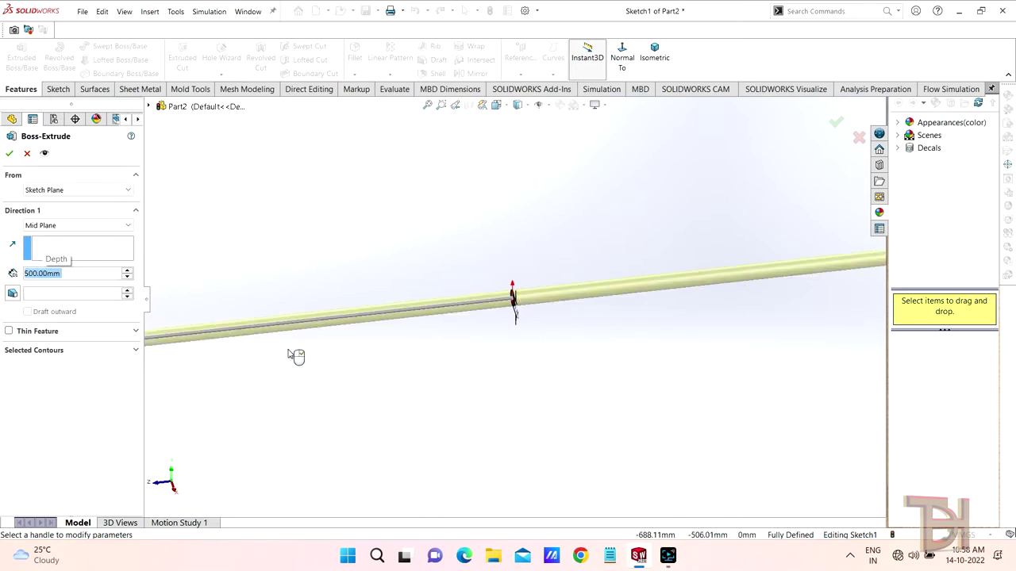
Correct the extrusion depth to 400 mm and accept the shaft.
{"action": "middle_click_drag", "start_coordinate": [295, 356], "coordinate": [431, 347]}
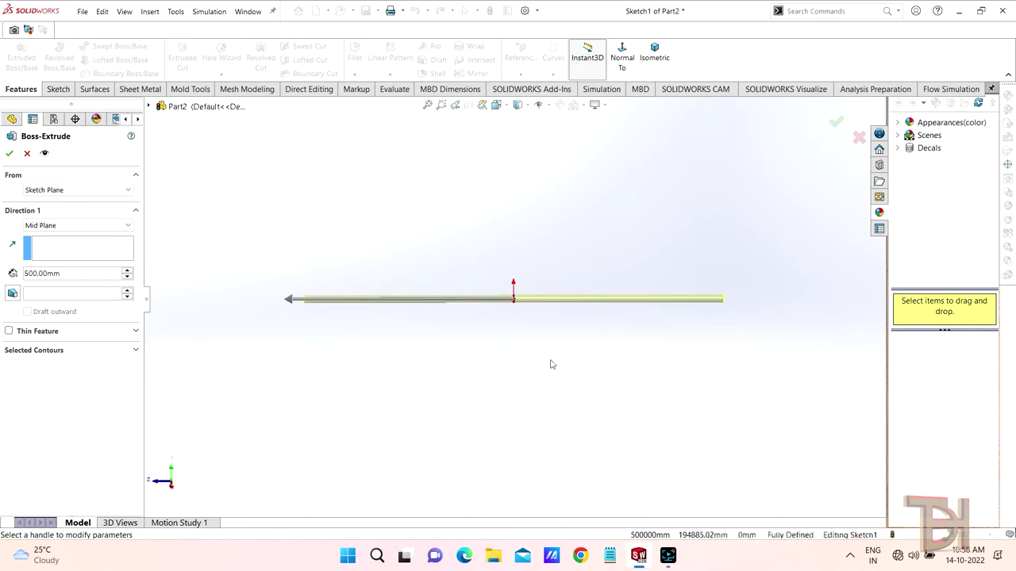
{"action": "mouse_move", "coordinate": [552, 365]}
{"action": "middle_mouse_down"}
{"action": "mouse_move", "coordinate": [493, 363]}
{"action": "mouse_move", "coordinate": [506, 352]}
{"action": "mouse_move", "coordinate": [498, 292]}
{"action": "mouse_move", "coordinate": [436, 370]}
{"action": "mouse_move", "coordinate": [458, 354]}
{"action": "mouse_move", "coordinate": [476, 379]}
{"action": "mouse_move", "coordinate": [472, 396]}
{"action": "mouse_move", "coordinate": [601, 309]}
{"action": "mouse_move", "coordinate": [570, 329]}
{"action": "middle_mouse_up"}
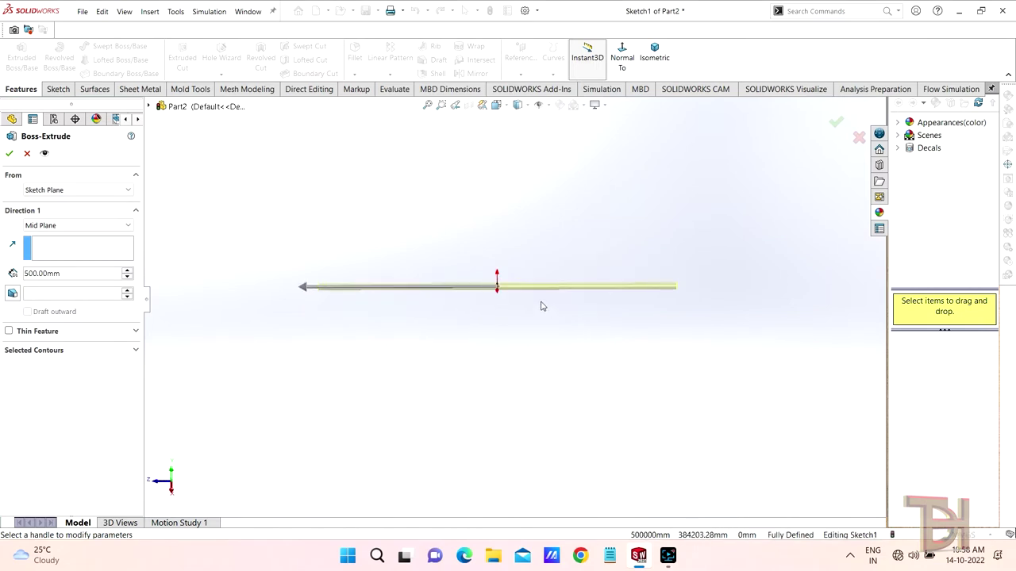
{"action": "double_click", "coordinate": [64, 273]}
{"action": "type", "text": "4"}
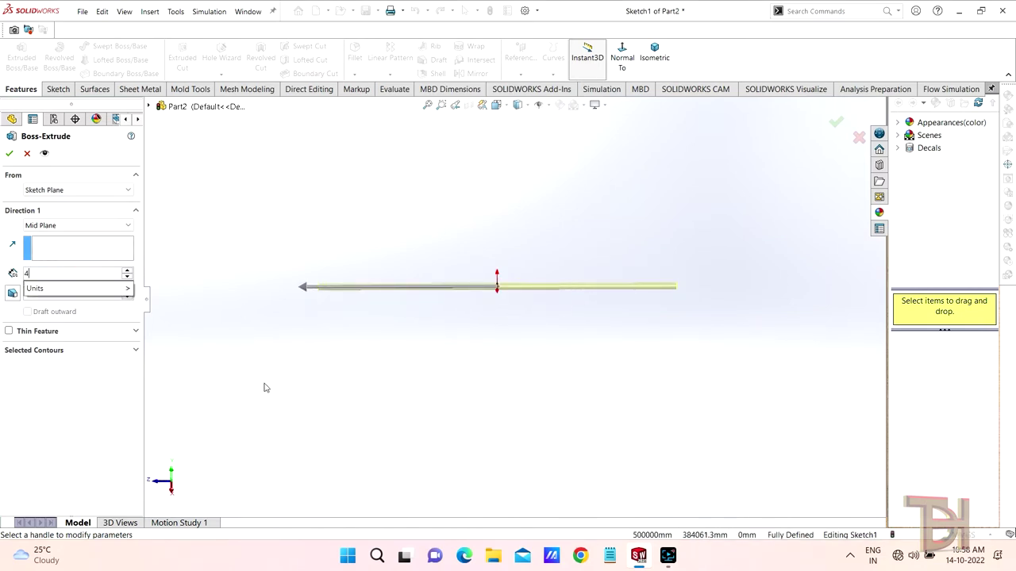
{"action": "type", "text": "00"}
{"action": "key", "text": "Return"}
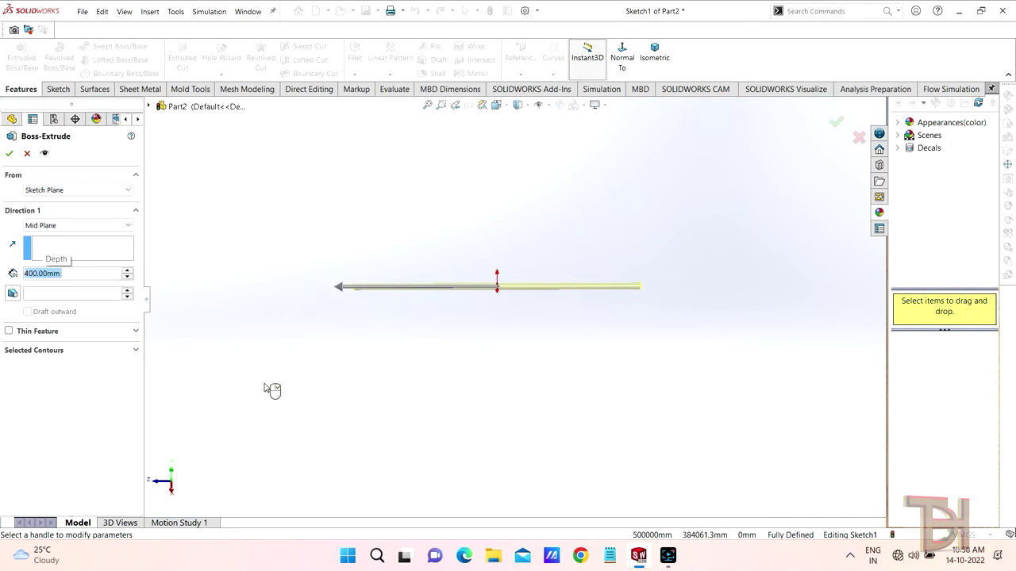
{"action": "left_click", "coordinate": [9, 153]}
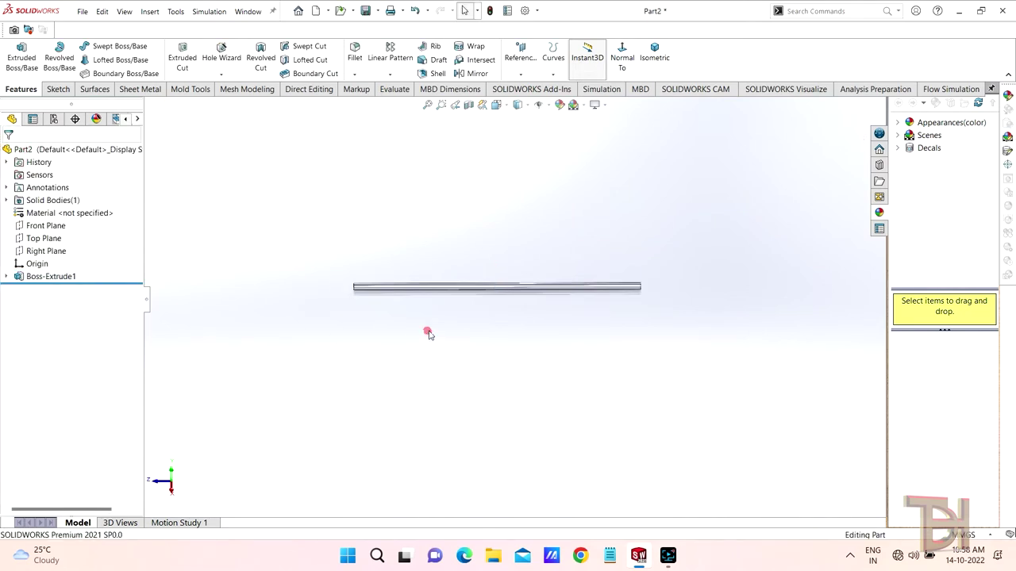
Orbit the 400 mm rod into a tilted 3D view and select the Top Plane.
{"action": "mouse_move", "coordinate": [429, 334]}
{"action": "middle_mouse_down"}
{"action": "mouse_move", "coordinate": [487, 329]}
{"action": "mouse_move", "coordinate": [509, 344]}
{"action": "mouse_move", "coordinate": [592, 274]}
{"action": "mouse_move", "coordinate": [500, 261]}
{"action": "mouse_move", "coordinate": [488, 316]}
{"action": "middle_mouse_up"}
{"action": "mouse_move", "coordinate": [554, 297]}
{"action": "middle_mouse_down"}
{"action": "mouse_move", "coordinate": [562, 302]}
{"action": "mouse_move", "coordinate": [525, 335]}
{"action": "middle_mouse_up"}
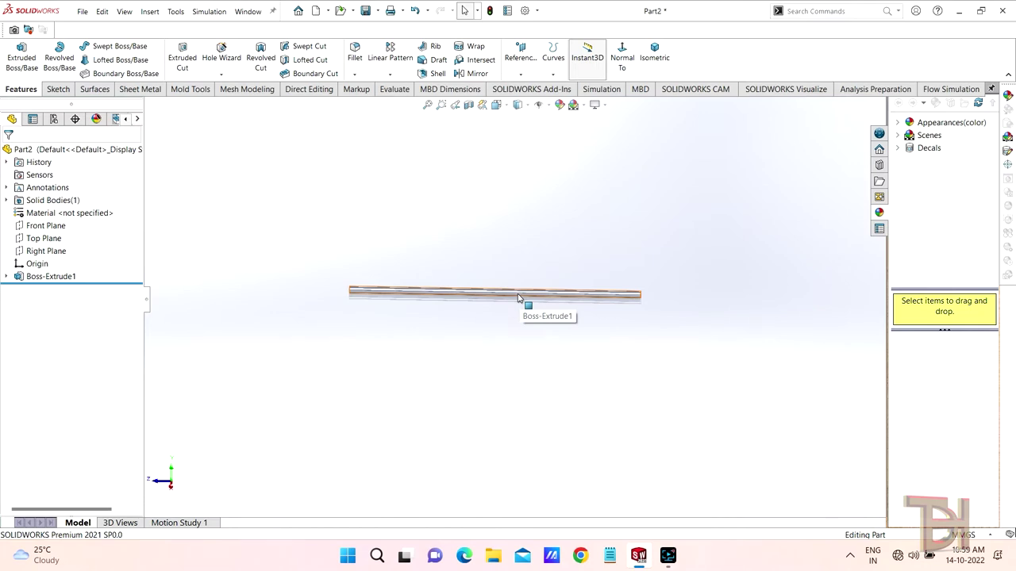
{"action": "mouse_move", "coordinate": [494, 326]}
{"action": "middle_mouse_down"}
{"action": "mouse_move", "coordinate": [542, 360]}
{"action": "mouse_move", "coordinate": [567, 307]}
{"action": "mouse_move", "coordinate": [540, 317]}
{"action": "mouse_move", "coordinate": [508, 288]}
{"action": "mouse_move", "coordinate": [506, 349]}
{"action": "mouse_move", "coordinate": [519, 338]}
{"action": "mouse_move", "coordinate": [452, 341]}
{"action": "mouse_move", "coordinate": [495, 340]}
{"action": "middle_mouse_up"}
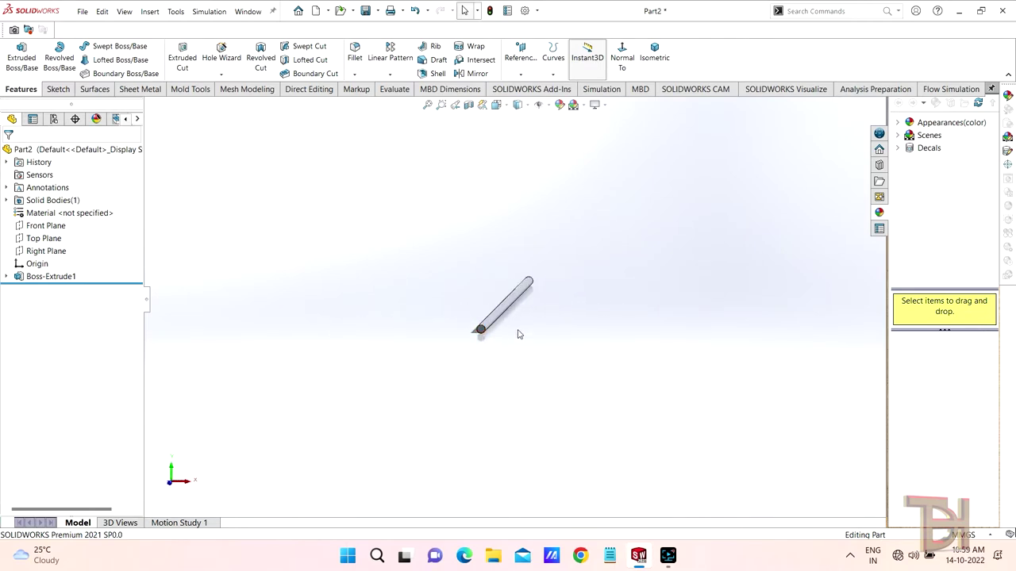
{"action": "scroll", "coordinate": [517, 334], "scroll_direction": "down", "scroll_amount": 5}
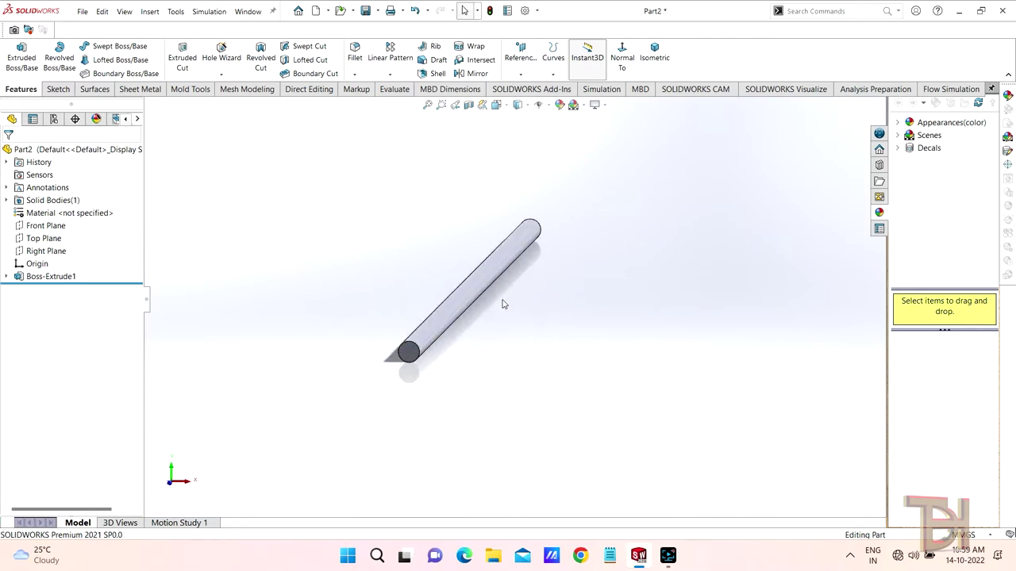
{"action": "left_click", "coordinate": [36, 236]}
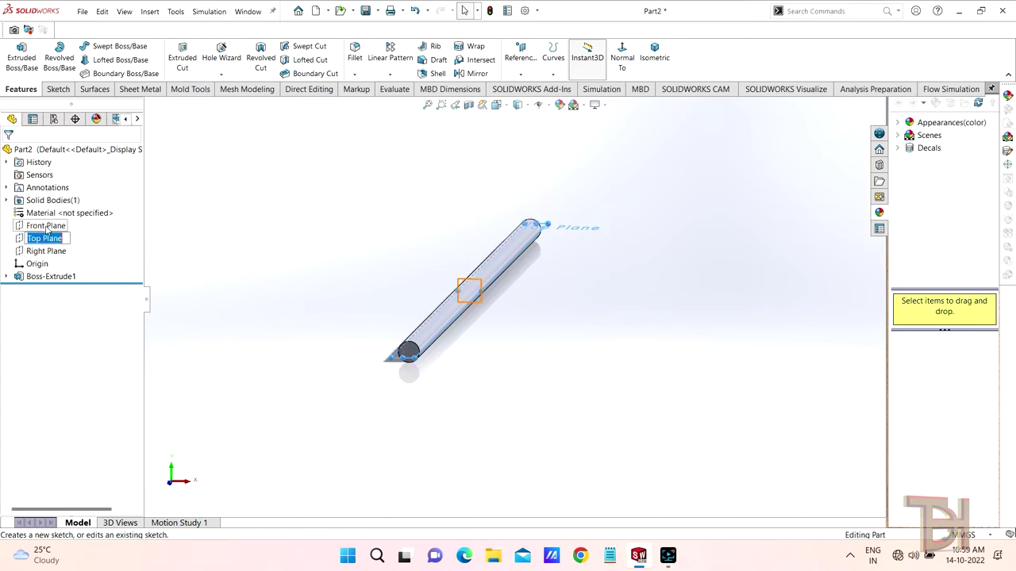
Start a new sketch on the Top Plane, zoomed toward the shaft's end.
{"action": "left_click", "coordinate": [234, 267]}
{"action": "left_click", "coordinate": [48, 240]}
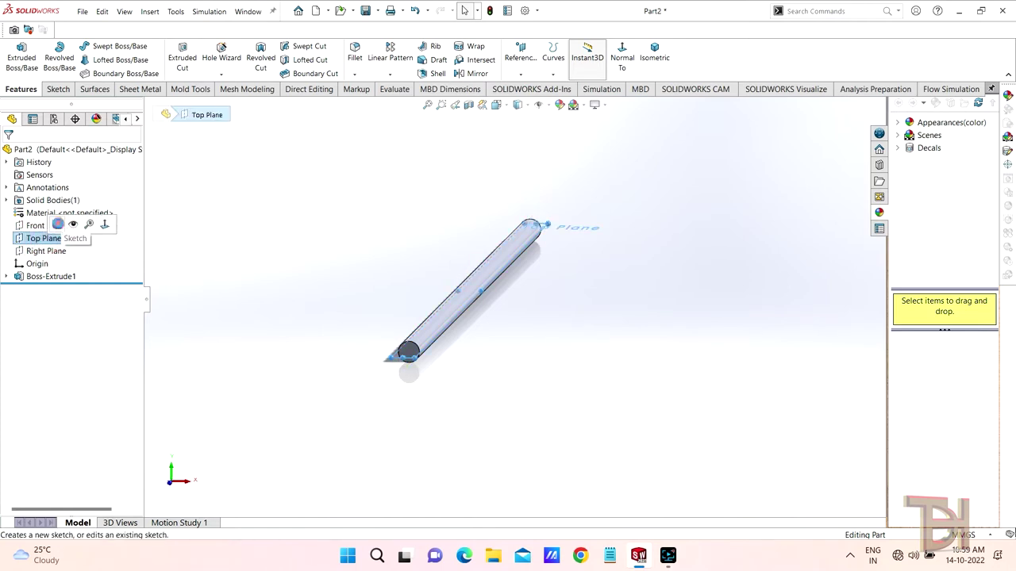
{"action": "left_click", "coordinate": [58, 225]}
{"action": "scroll", "coordinate": [556, 389], "scroll_direction": "down", "scroll_amount": 2}
{"action": "scroll", "coordinate": [520, 349], "scroll_direction": "down", "scroll_amount": 3}
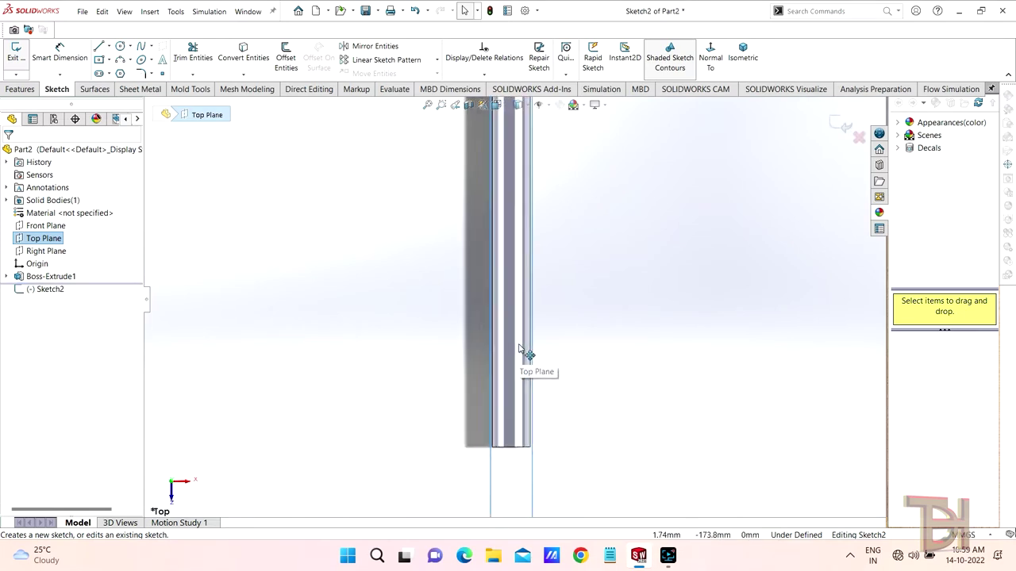
{"action": "scroll", "coordinate": [540, 390], "scroll_direction": "down", "scroll_amount": 2}
{"action": "scroll", "coordinate": [533, 390], "scroll_direction": "down", "scroll_amount": 1}
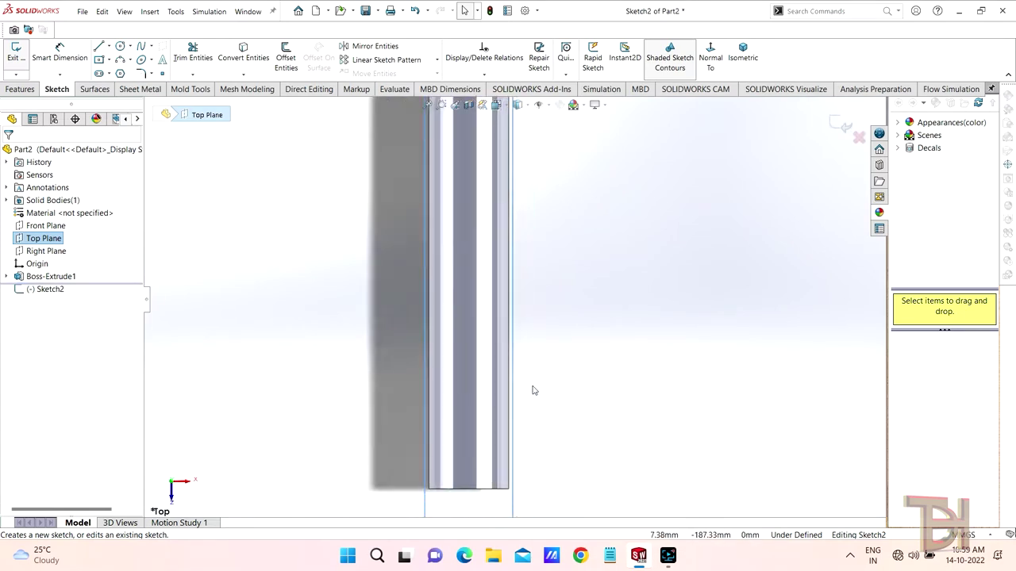
Draw a closed thin triangle with lines at the shaft's bottom end, then zoom to fit.
{"action": "left_click", "coordinate": [98, 46]}
{"action": "scroll", "coordinate": [543, 464], "scroll_direction": "down", "scroll_amount": 2}
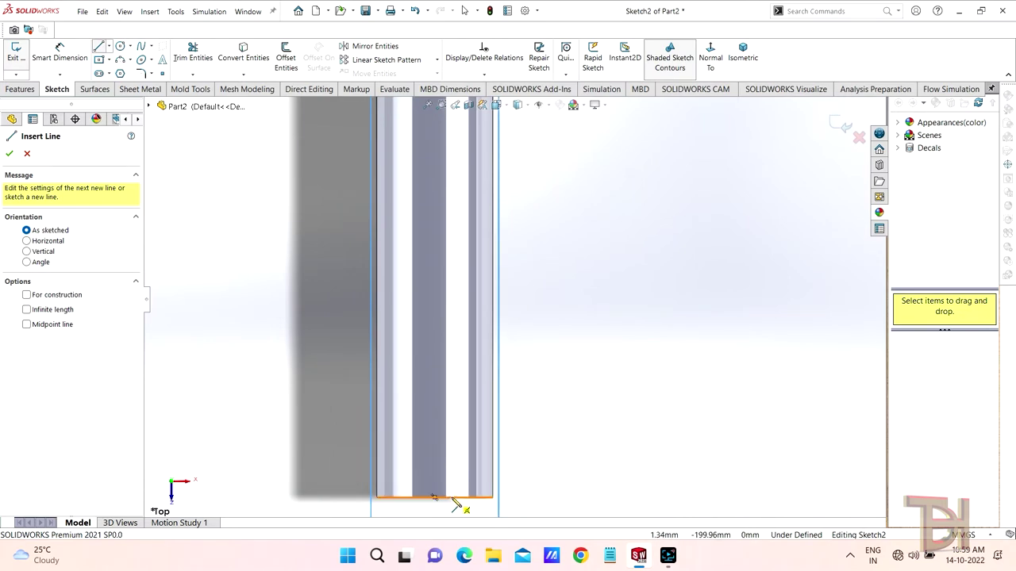
{"action": "left_click", "coordinate": [451, 498]}
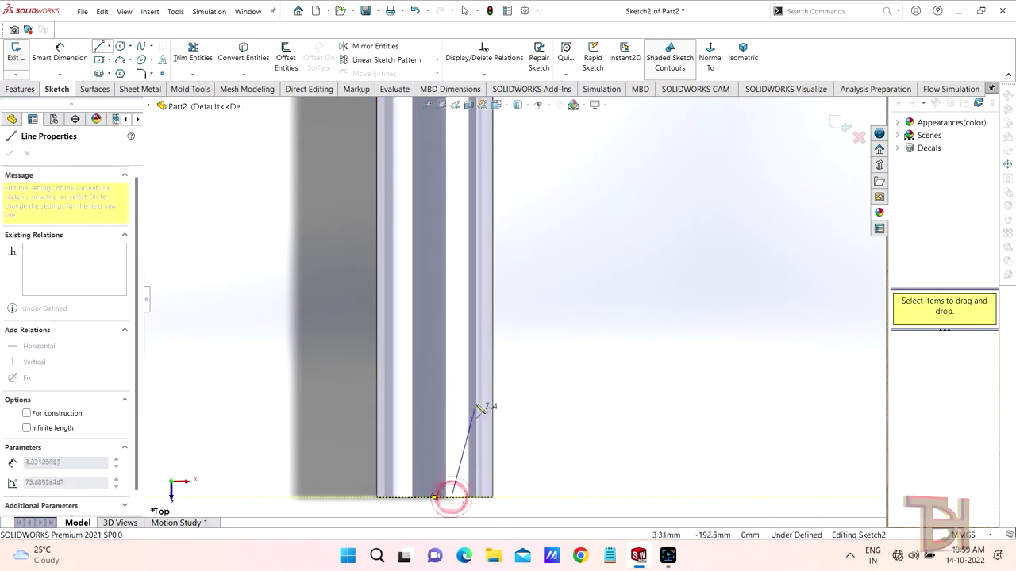
{"action": "left_click", "coordinate": [492, 266]}
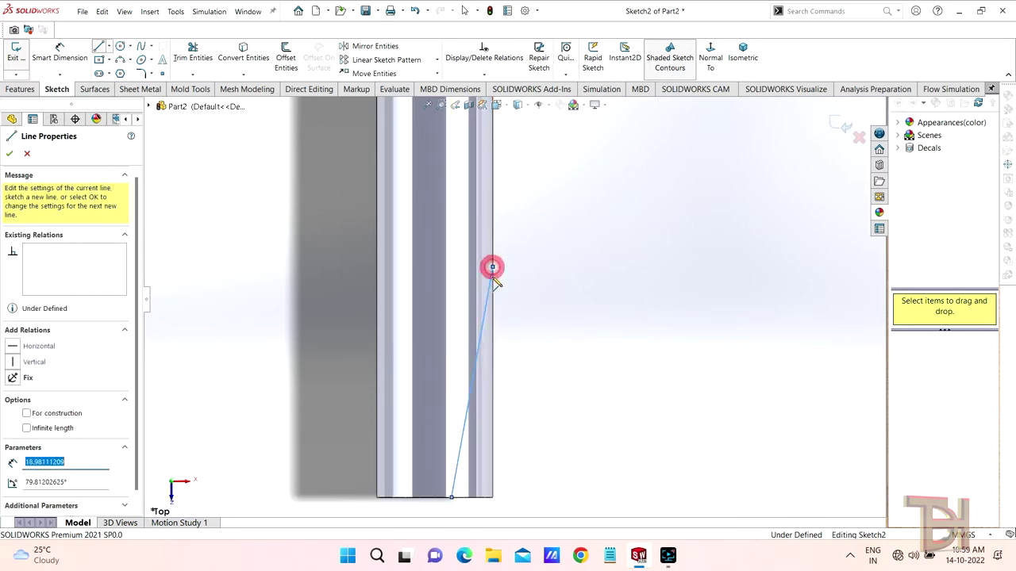
{"action": "left_click", "coordinate": [493, 498]}
{"action": "left_click", "coordinate": [452, 498]}
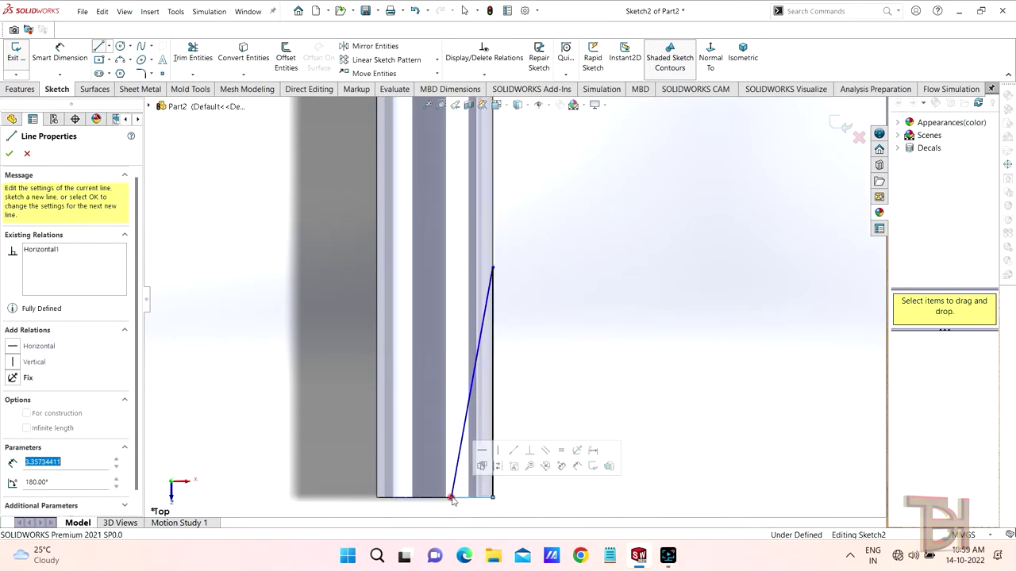
{"action": "right_click", "coordinate": [577, 355]}
{"action": "left_click", "coordinate": [596, 304]}
{"action": "scroll", "coordinate": [556, 270], "scroll_direction": "up", "scroll_amount": 3}
{"action": "scroll", "coordinate": [530, 214], "scroll_direction": "up", "scroll_amount": 2}
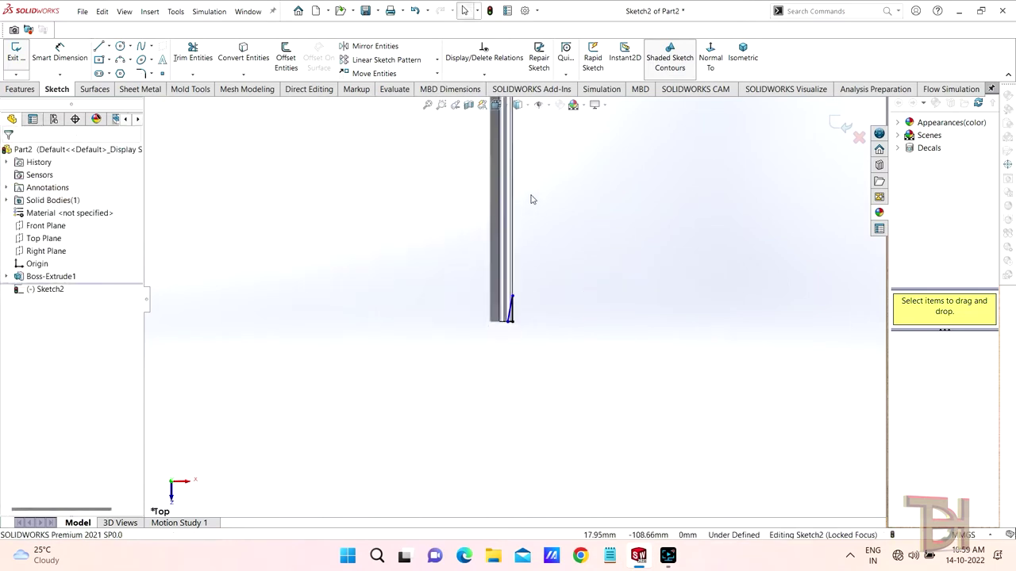
{"action": "key", "text": "f"}
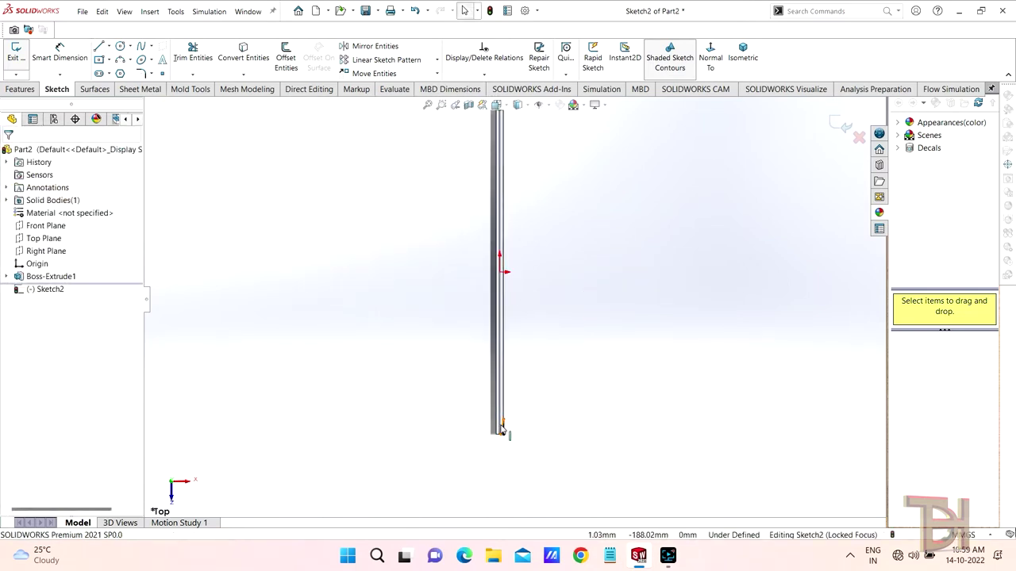
{"action": "scroll", "coordinate": [500, 429], "scroll_direction": "down", "scroll_amount": 2}
{"action": "scroll", "coordinate": [510, 390], "scroll_direction": "down", "scroll_amount": 3}
{"action": "scroll", "coordinate": [548, 381], "scroll_direction": "up", "scroll_amount": 2}
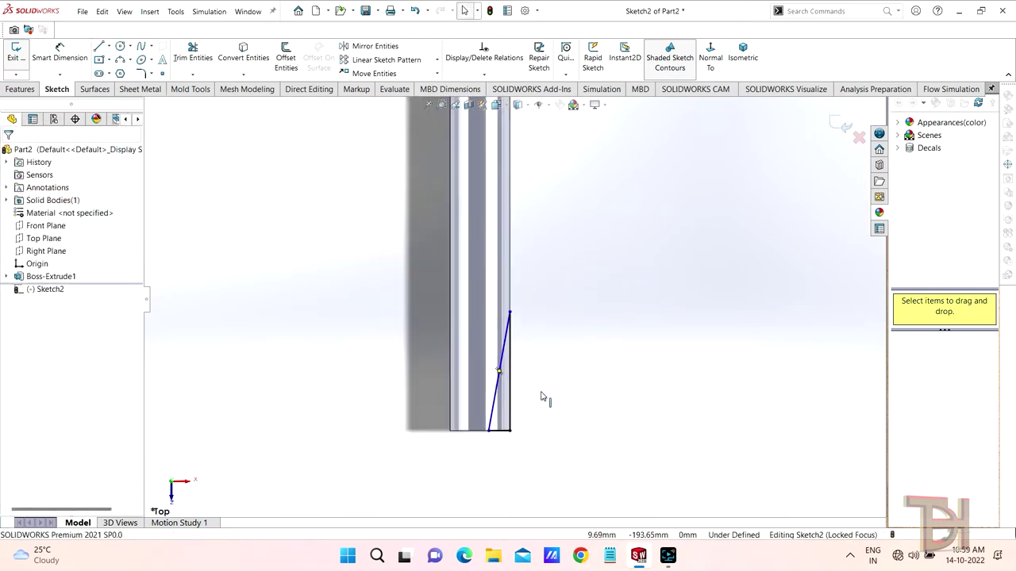
{"action": "left_click", "coordinate": [59, 51]}
Dimension the triangle's vertical edge, settling the taper height at 20 mm.
{"action": "left_click", "coordinate": [509, 381]}
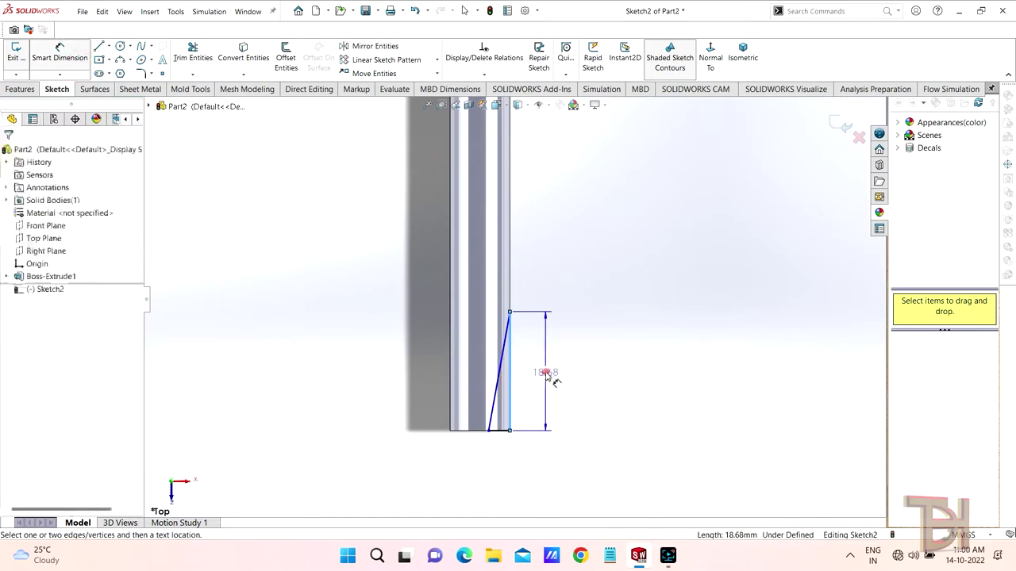
{"action": "left_click", "coordinate": [546, 374]}
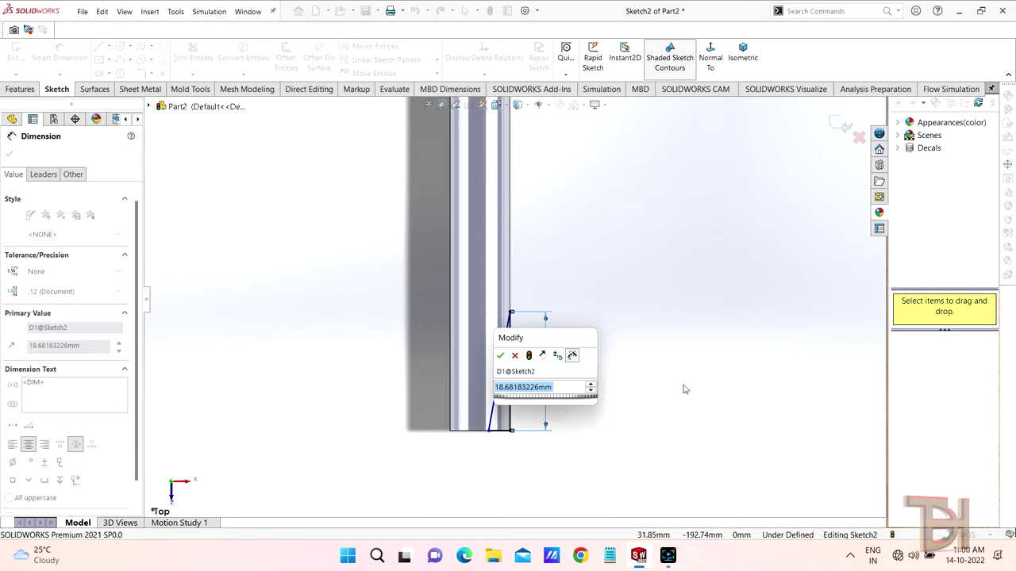
{"action": "type", "text": "15"}
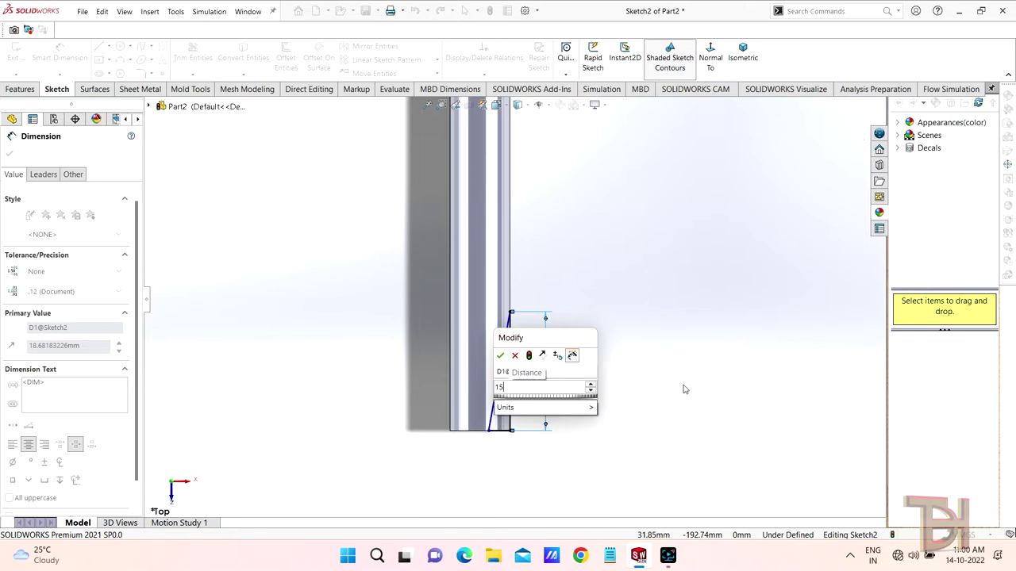
{"action": "key", "text": "Return"}
{"action": "scroll", "coordinate": [488, 424], "scroll_direction": "down", "scroll_amount": 2}
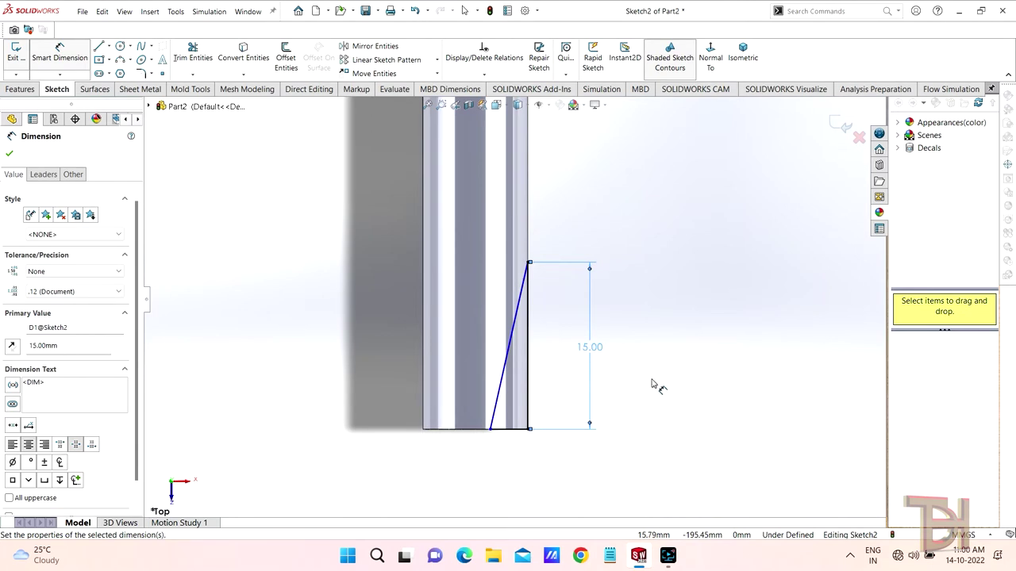
{"action": "double_click", "coordinate": [591, 350]}
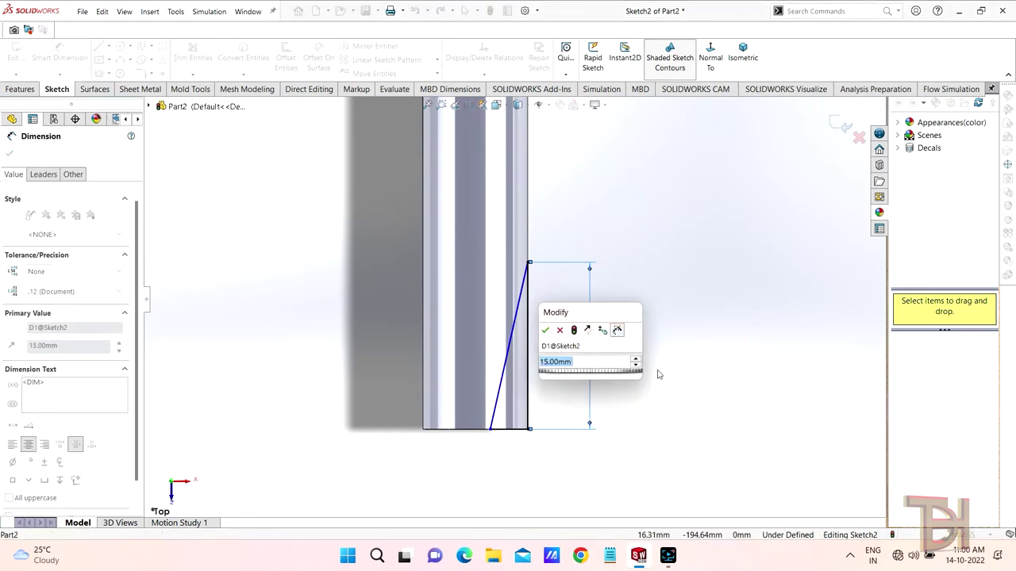
{"action": "type", "text": "20"}
{"action": "key", "text": "Return"}
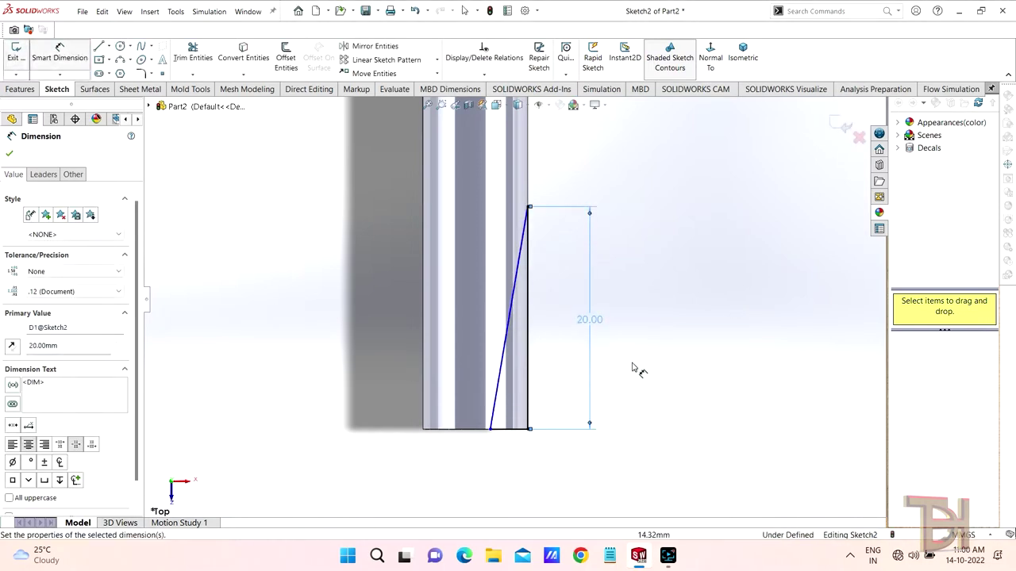
{"action": "scroll", "coordinate": [500, 437], "scroll_direction": "down", "scroll_amount": 3}
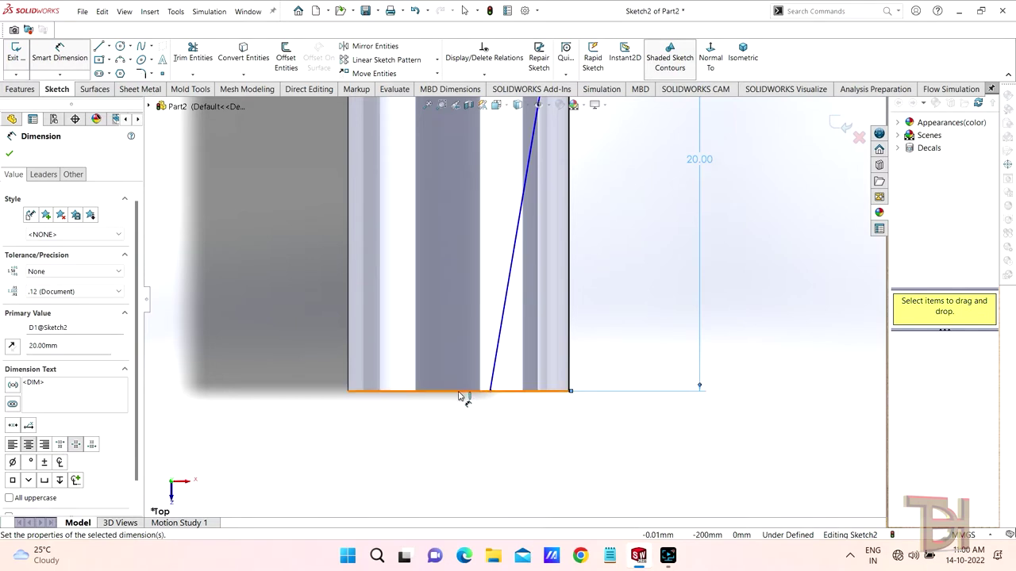
Dimension the bottom line to 3.50 mm and exit the dimension tool.
{"action": "left_click", "coordinate": [526, 394]}
{"action": "left_click", "coordinate": [529, 414]}
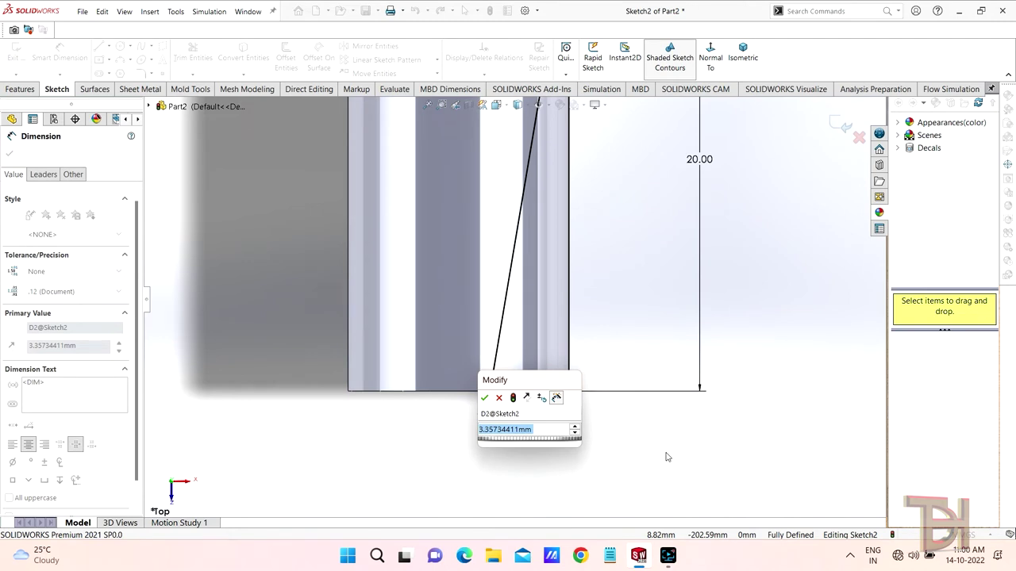
{"action": "type", "text": "3"}
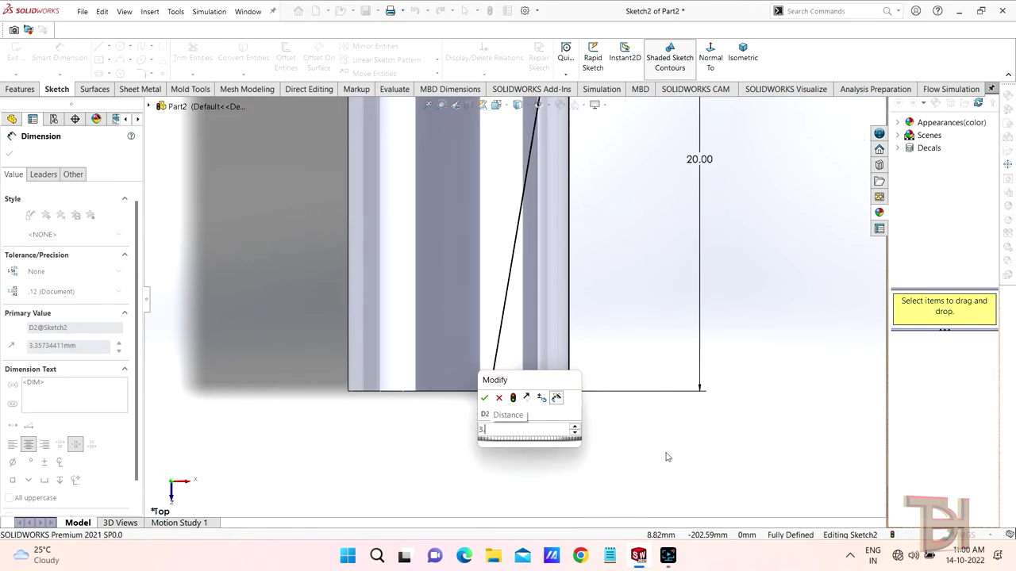
{"action": "type", "text": ".5"}
{"action": "key", "text": "Return"}
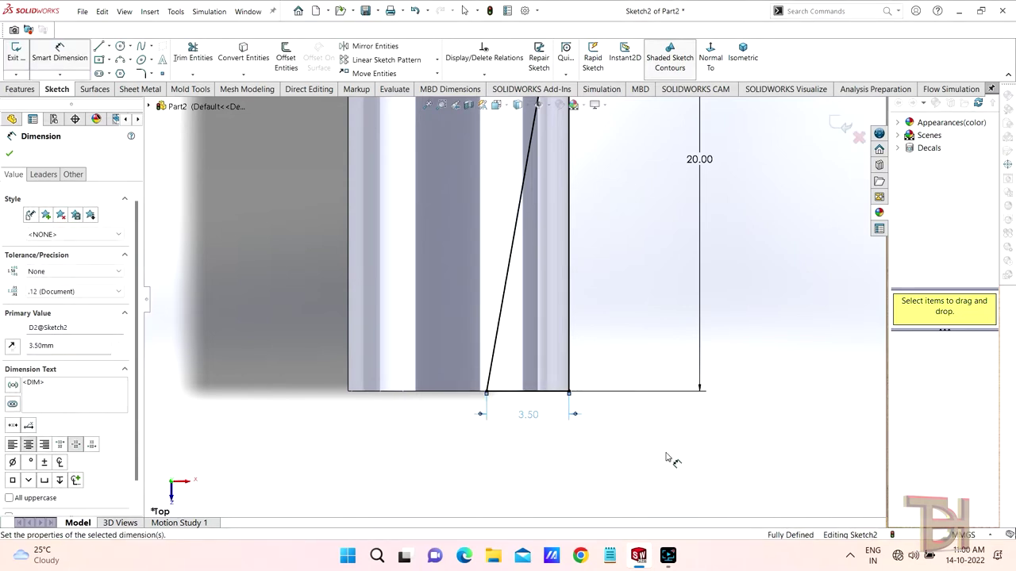
{"action": "scroll", "coordinate": [608, 266], "scroll_direction": "up", "scroll_amount": 3}
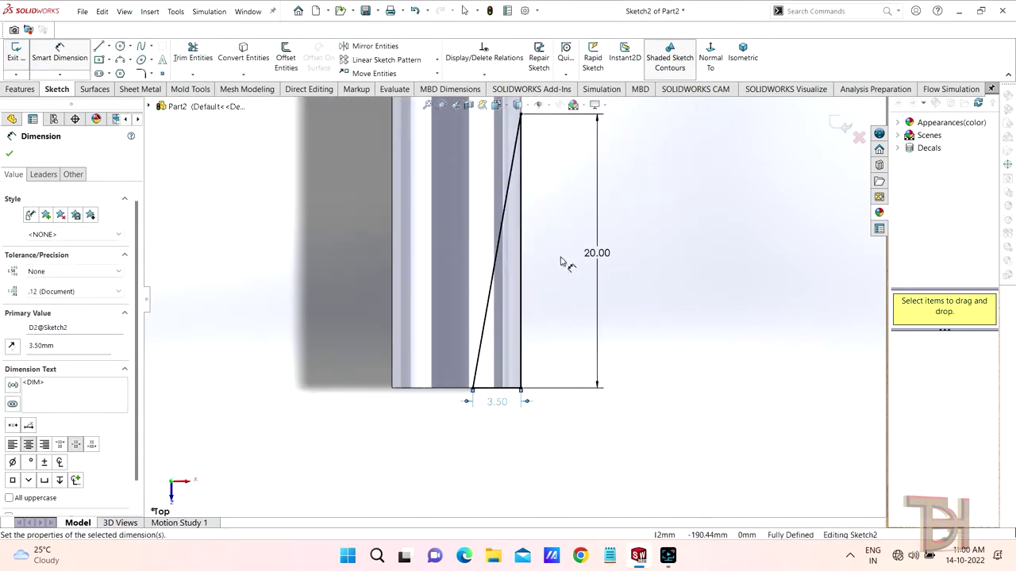
{"action": "right_click", "coordinate": [689, 245]}
{"action": "left_click", "coordinate": [718, 276]}
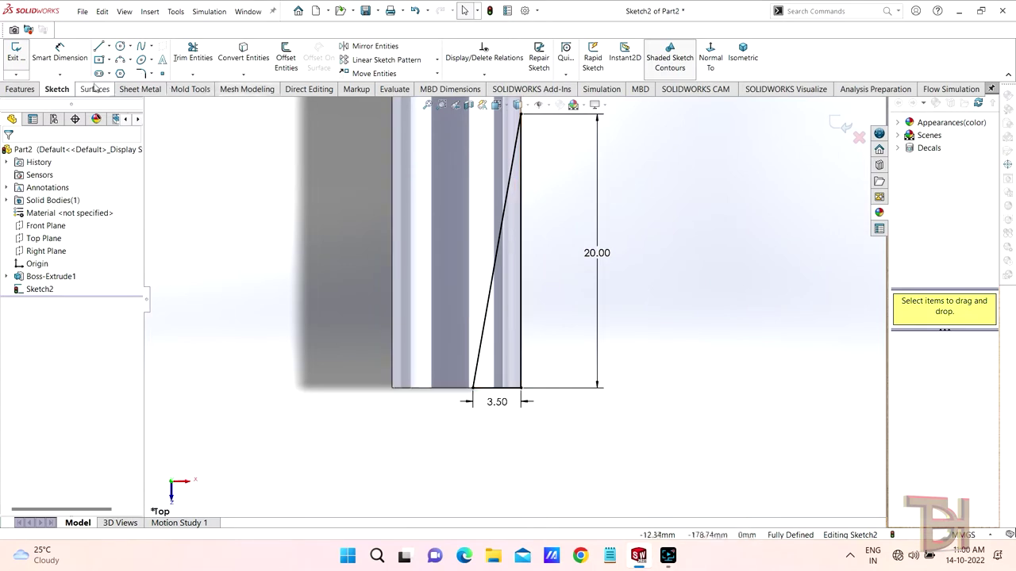
Draw a vertical centerline from the rod's bottom edge up beside the taper triangle.
{"action": "left_click", "coordinate": [109, 46]}
{"action": "left_click", "coordinate": [119, 70]}
{"action": "scroll", "coordinate": [511, 341], "scroll_direction": "down", "scroll_amount": 2}
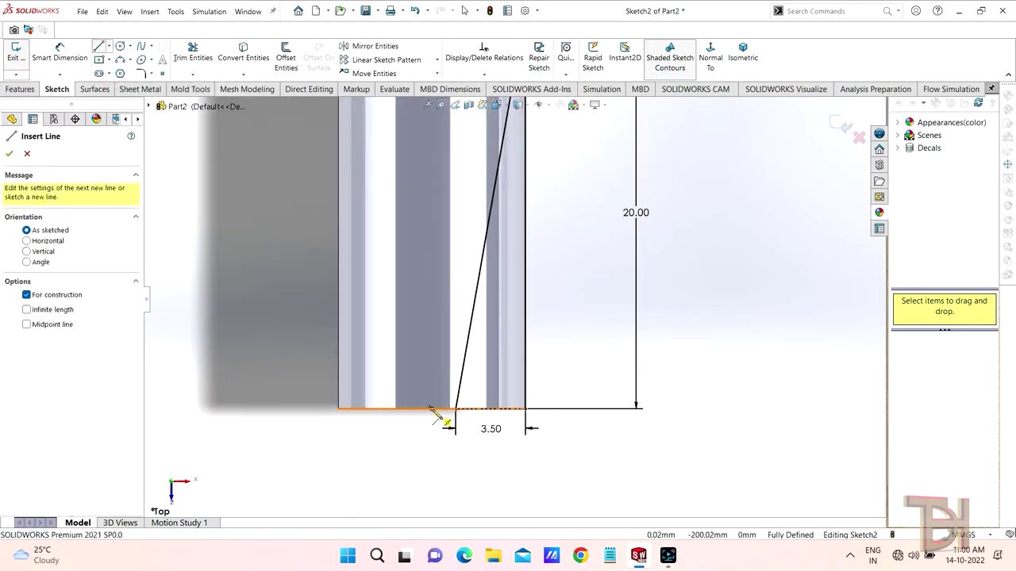
{"action": "left_click", "coordinate": [431, 410]}
{"action": "left_click", "coordinate": [431, 260]}
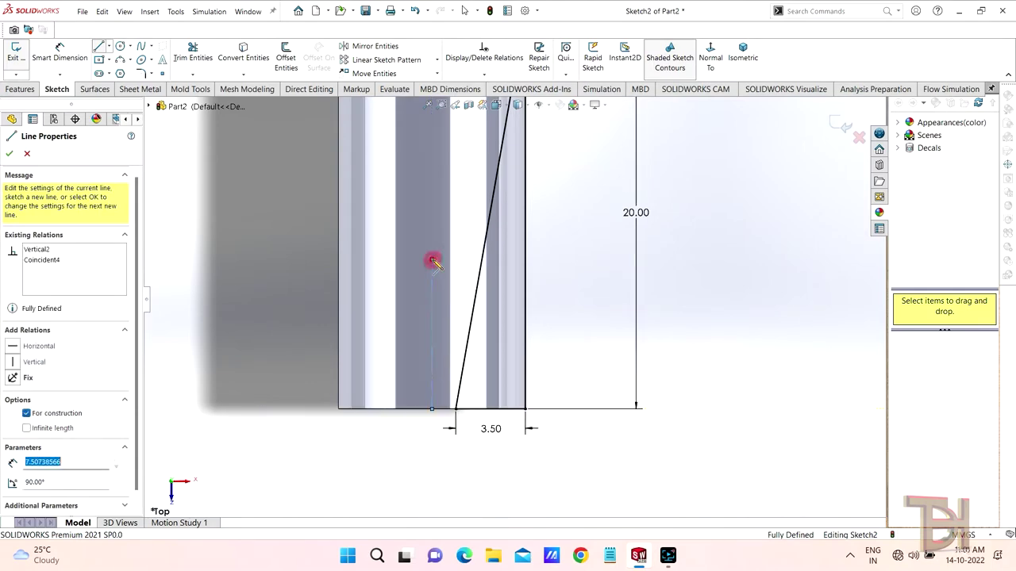
{"action": "right_click", "coordinate": [712, 309]}
{"action": "left_click", "coordinate": [724, 313]}
{"action": "scroll", "coordinate": [453, 206], "scroll_direction": "up", "scroll_amount": 2}
{"action": "scroll", "coordinate": [565, 218], "scroll_direction": "up", "scroll_amount": 1}
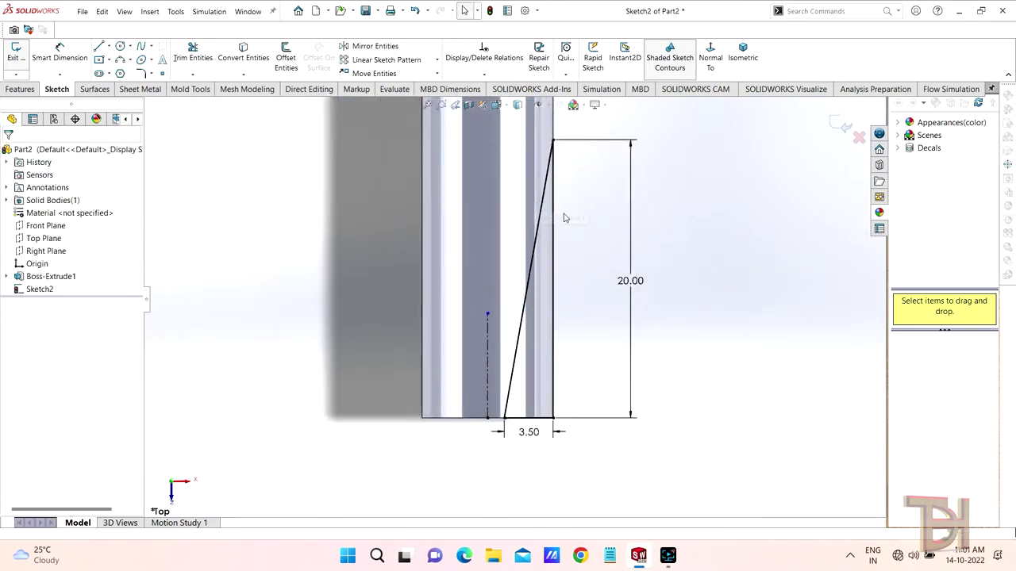
Mirror the slanted, right vertical and bottom taper lines about the centerline.
{"action": "left_click", "coordinate": [370, 46]}
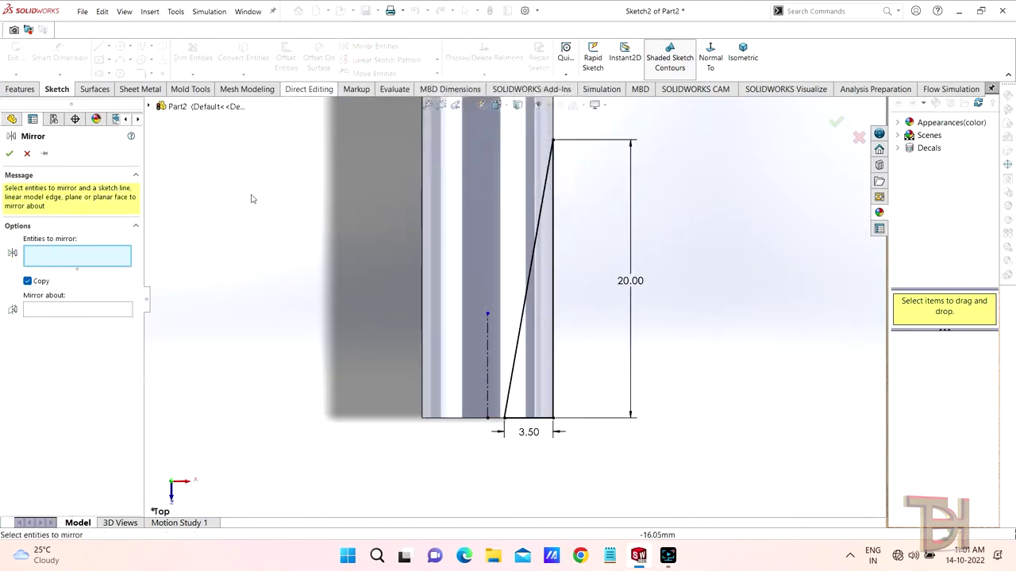
{"action": "left_click", "coordinate": [529, 293]}
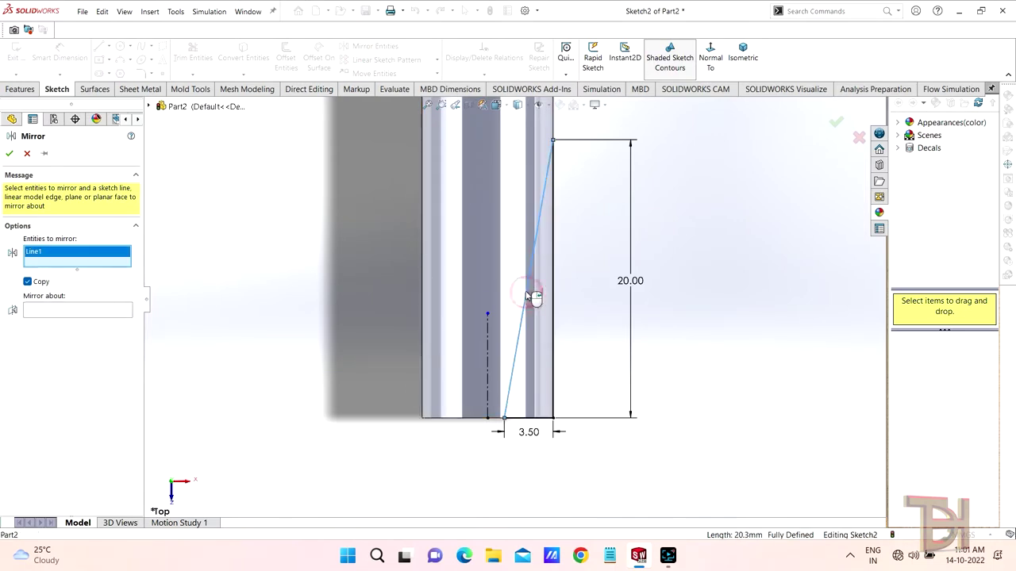
{"action": "left_click", "coordinate": [552, 318]}
{"action": "left_click", "coordinate": [537, 417]}
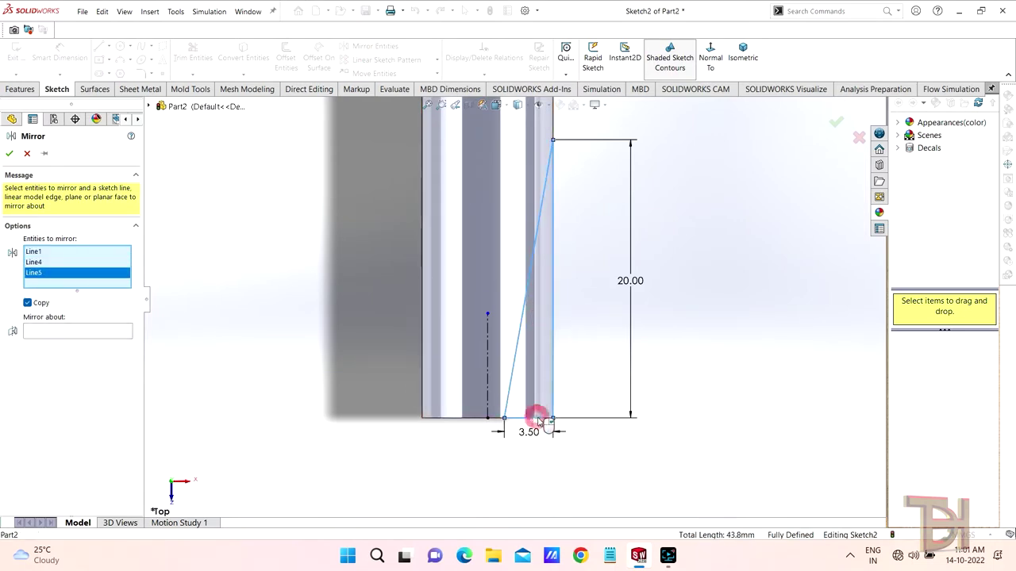
{"action": "left_click", "coordinate": [62, 333]}
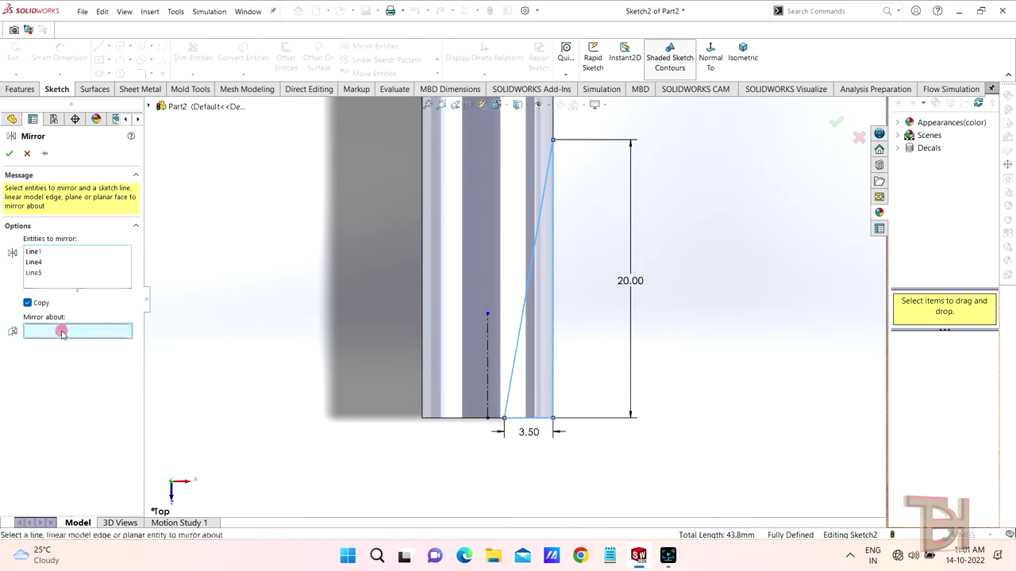
{"action": "left_click", "coordinate": [487, 341]}
{"action": "left_click", "coordinate": [9, 153]}
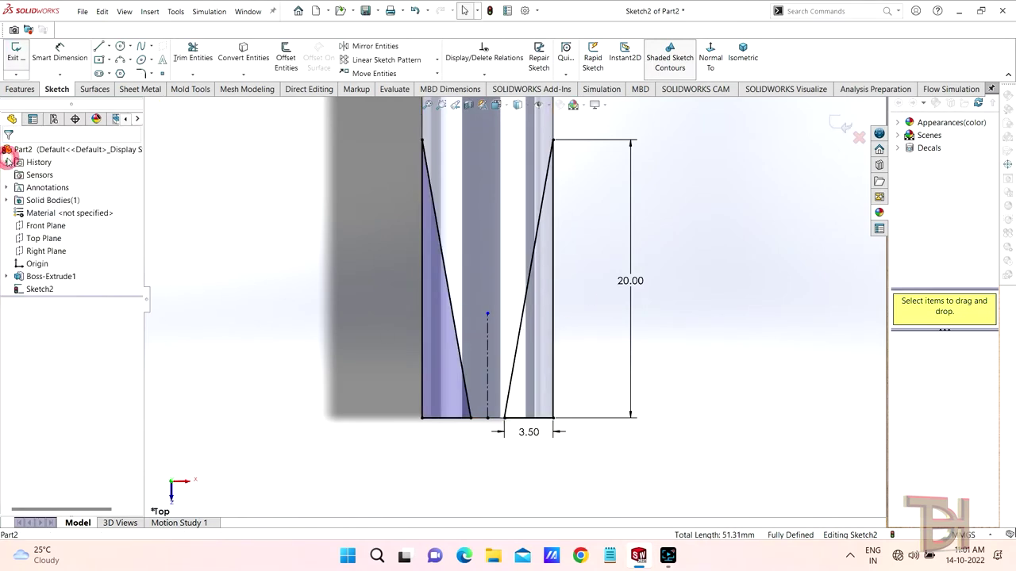
{"action": "left_click", "coordinate": [712, 327]}
{"action": "scroll", "coordinate": [711, 325], "scroll_direction": "up", "scroll_amount": 2}
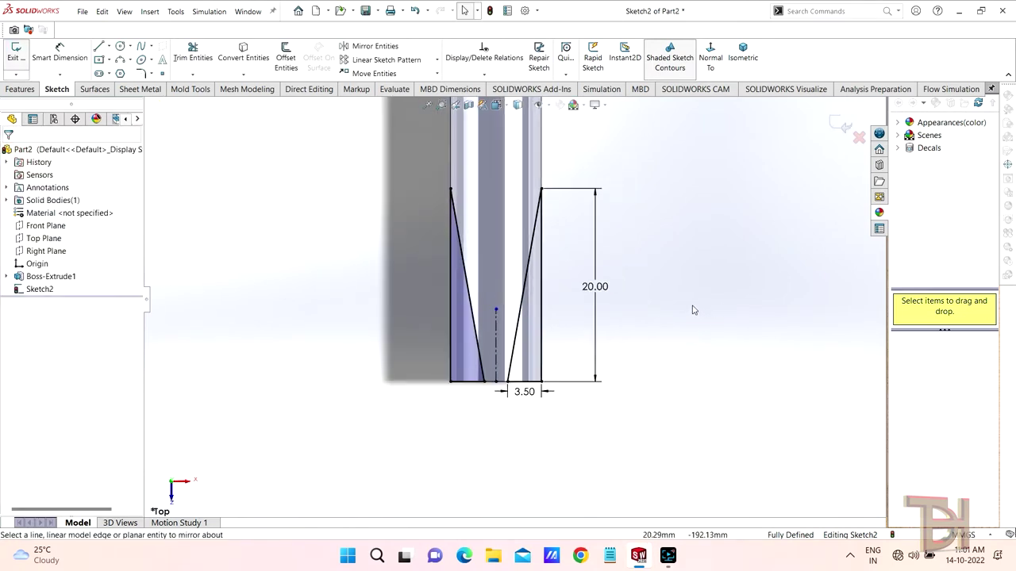
{"action": "scroll", "coordinate": [538, 273], "scroll_direction": "down", "scroll_amount": 1}
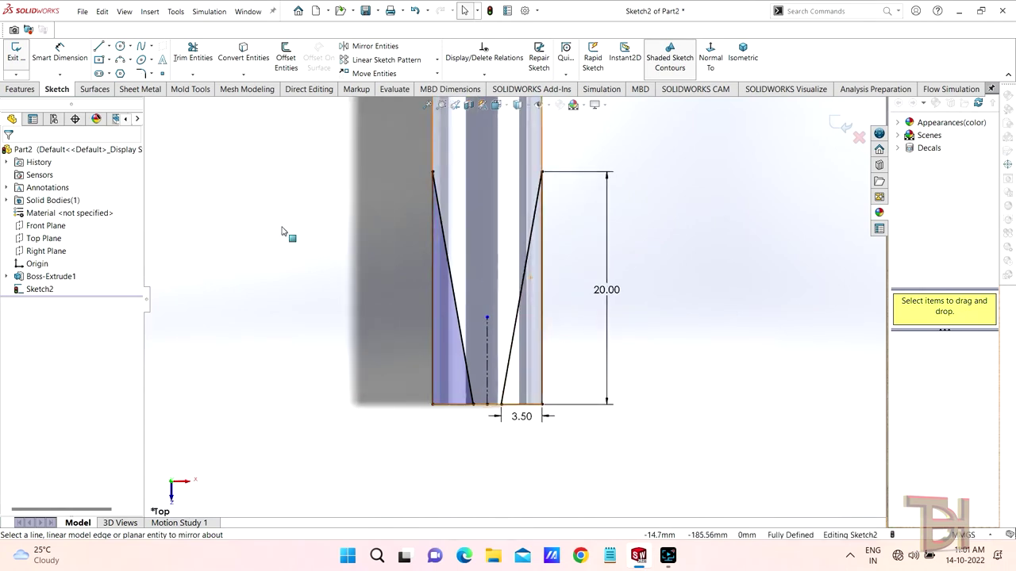
{"action": "left_click", "coordinate": [24, 89]}
Cut-extrude the taper sketch Mid Plane at 400 mm through the shaft.
{"action": "left_click", "coordinate": [182, 55]}
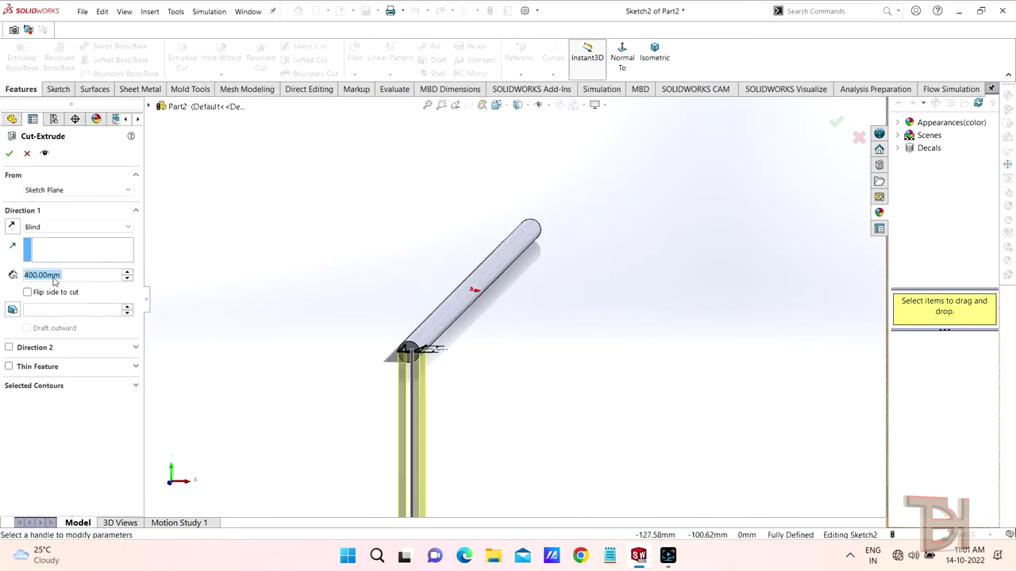
{"action": "left_click", "coordinate": [50, 226]}
{"action": "left_click", "coordinate": [40, 313]}
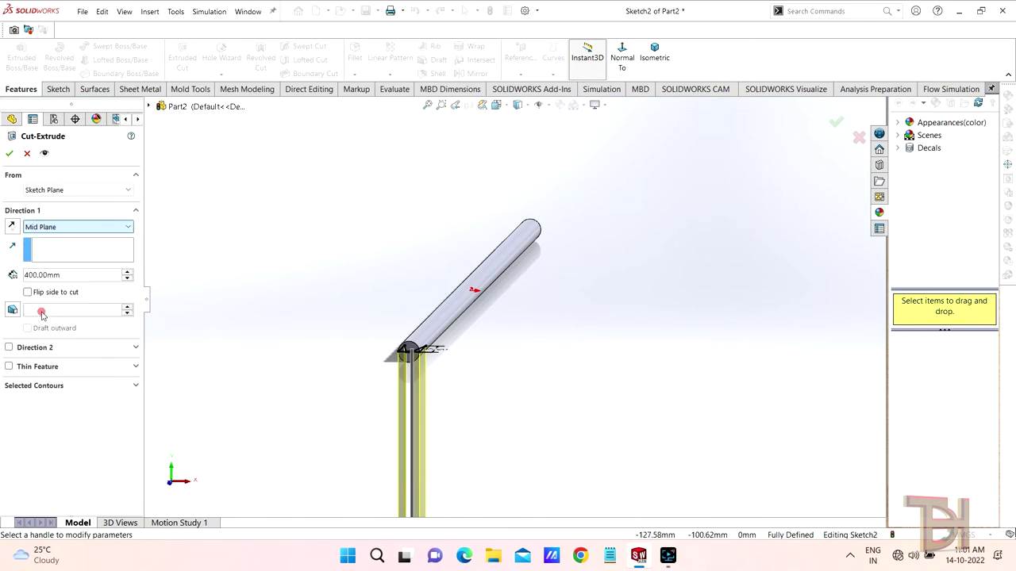
{"action": "middle_click_drag", "start_coordinate": [466, 358], "coordinate": [677, 351]}
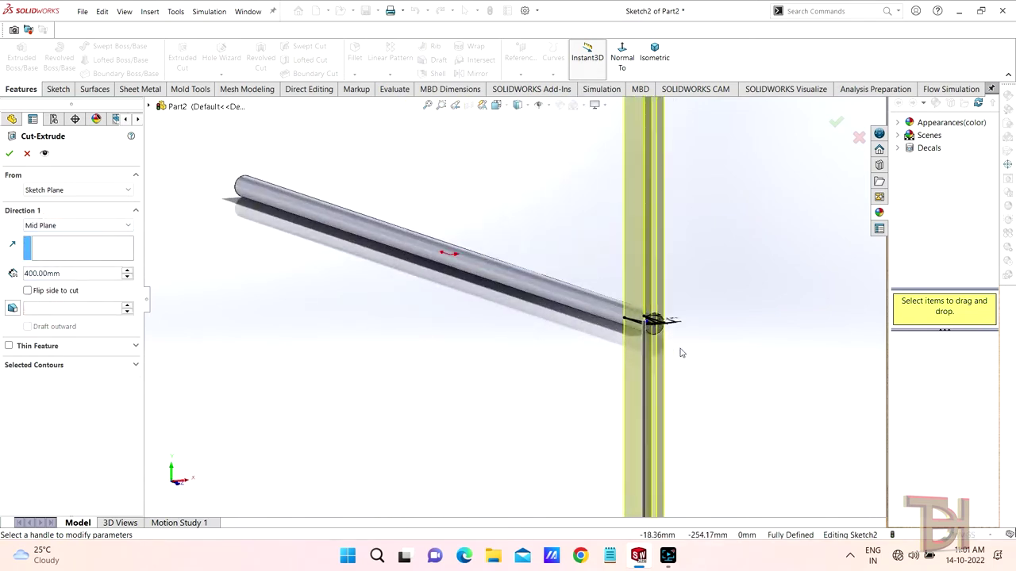
{"action": "scroll", "coordinate": [658, 331], "scroll_direction": "down", "scroll_amount": 5}
{"action": "mouse_move", "coordinate": [605, 303]}
{"action": "middle_mouse_down"}
{"action": "mouse_move", "coordinate": [576, 299]}
{"action": "mouse_move", "coordinate": [585, 245]}
{"action": "middle_mouse_up"}
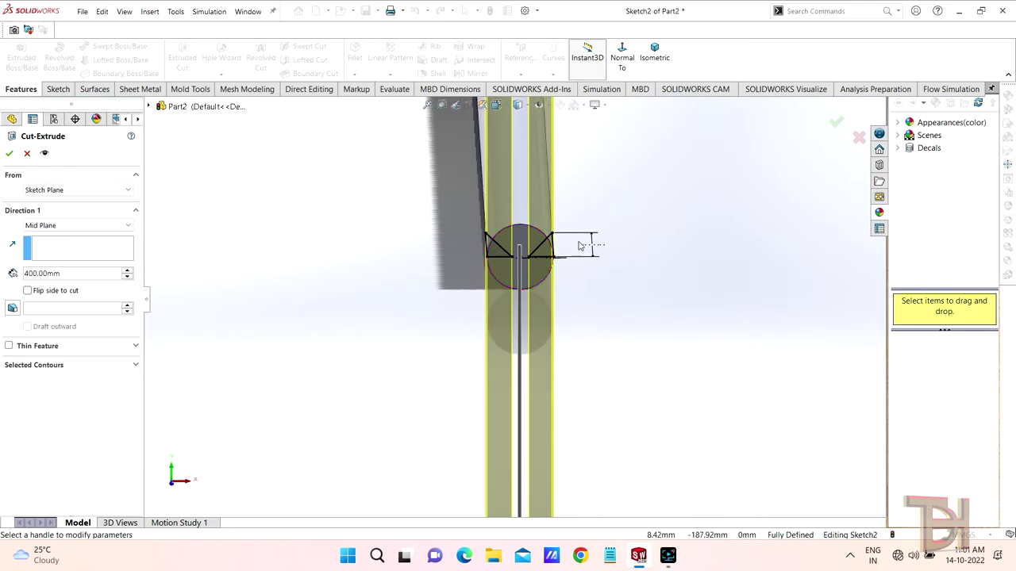
{"action": "left_click", "coordinate": [9, 153]}
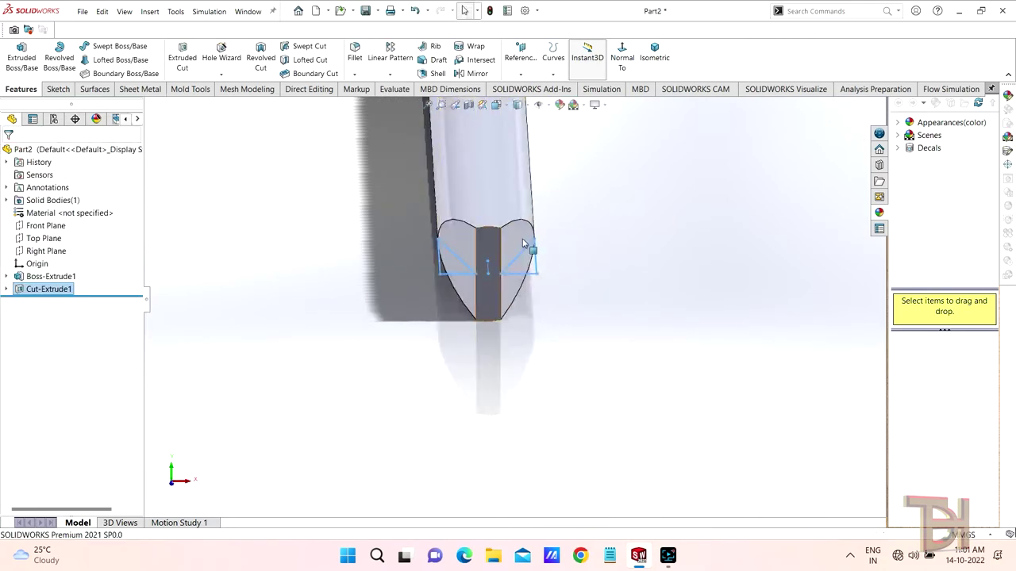
Orbit around the flattened blade tip and select its edge loop.
{"action": "scroll", "coordinate": [607, 238], "scroll_direction": "up", "scroll_amount": 2}
{"action": "mouse_move", "coordinate": [596, 202]}
{"action": "middle_mouse_down"}
{"action": "mouse_move", "coordinate": [540, 374]}
{"action": "mouse_move", "coordinate": [551, 415]}
{"action": "middle_mouse_up"}
{"action": "scroll", "coordinate": [547, 417], "scroll_direction": "down", "scroll_amount": 2}
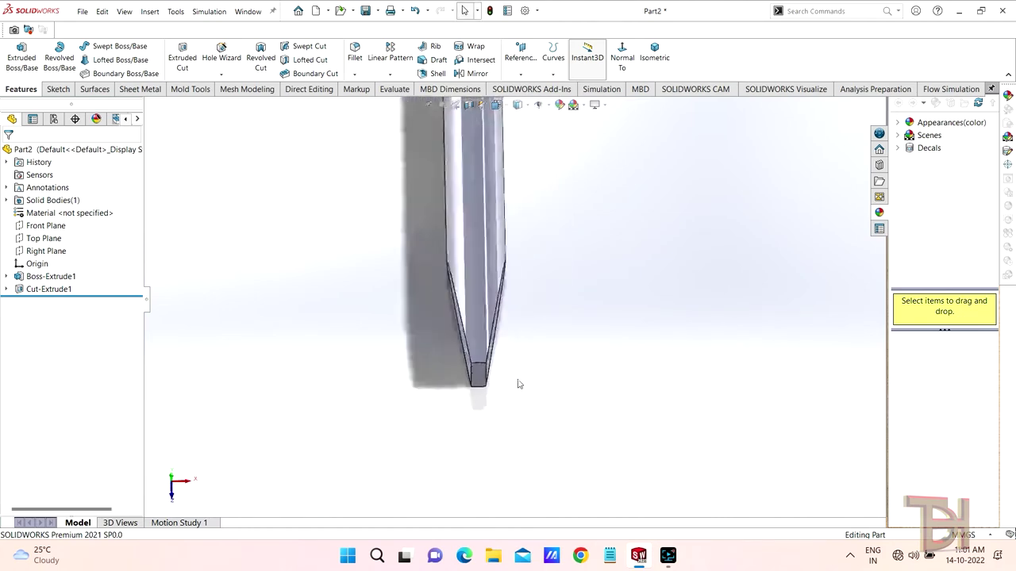
{"action": "scroll", "coordinate": [492, 381], "scroll_direction": "down", "scroll_amount": 1}
{"action": "scroll", "coordinate": [493, 354], "scroll_direction": "down", "scroll_amount": 3}
{"action": "mouse_move", "coordinate": [493, 353]}
{"action": "middle_mouse_down"}
{"action": "mouse_move", "coordinate": [527, 363]}
{"action": "mouse_move", "coordinate": [483, 345]}
{"action": "mouse_move", "coordinate": [564, 341]}
{"action": "mouse_move", "coordinate": [550, 322]}
{"action": "mouse_move", "coordinate": [588, 318]}
{"action": "mouse_move", "coordinate": [594, 275]}
{"action": "mouse_move", "coordinate": [469, 404]}
{"action": "mouse_move", "coordinate": [503, 382]}
{"action": "middle_mouse_up"}
{"action": "left_click", "coordinate": [578, 336]}
{"action": "scroll", "coordinate": [594, 275], "scroll_direction": "down", "scroll_amount": 1}
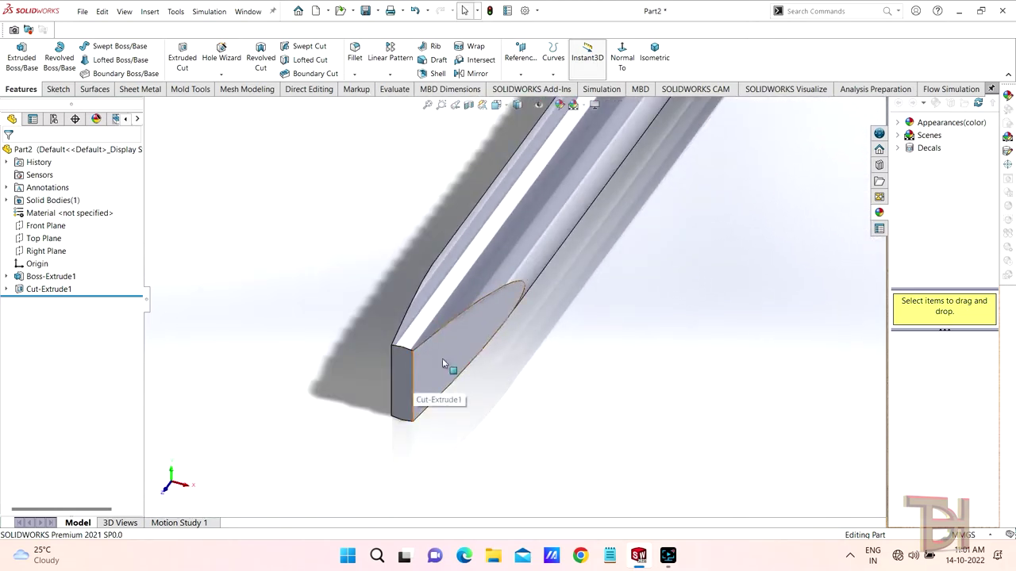
Chamfer both flat-tip edges at 0.5 mm distance and 45 degrees.
{"action": "left_click", "coordinate": [357, 75]}
{"action": "left_click", "coordinate": [362, 100]}
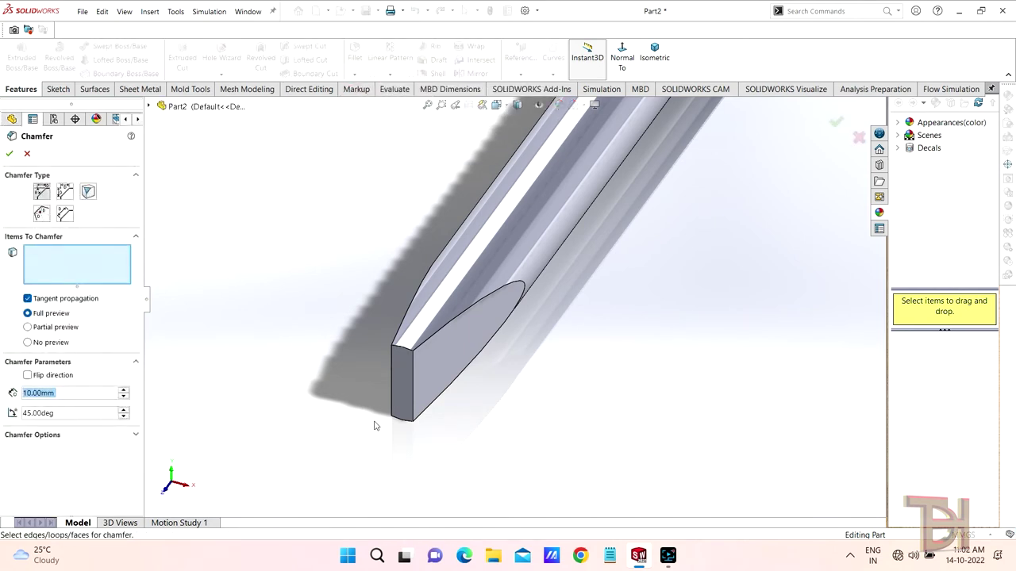
{"action": "left_click", "coordinate": [414, 393]}
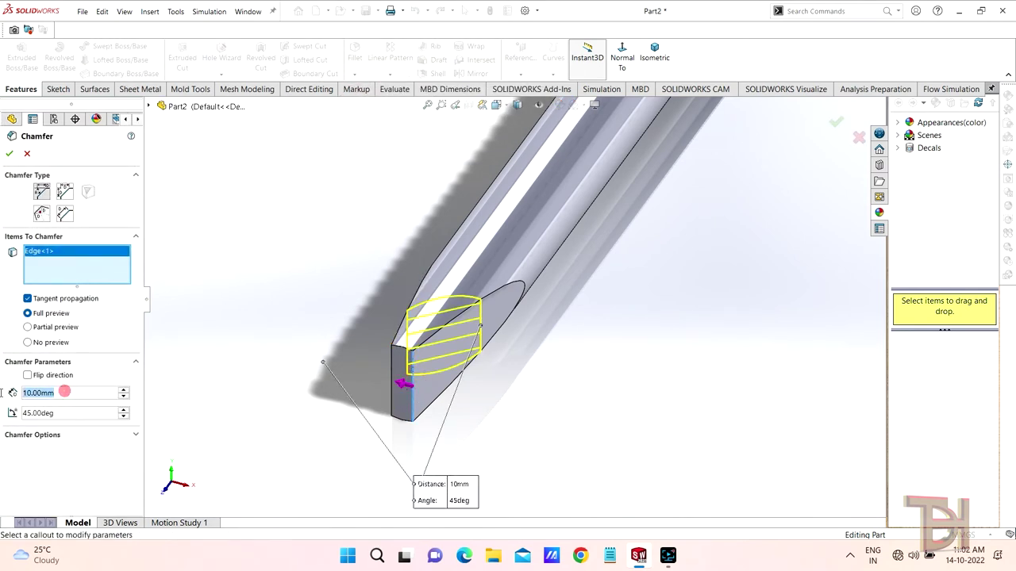
{"action": "type", "text": "1"}
{"action": "key", "text": "Return"}
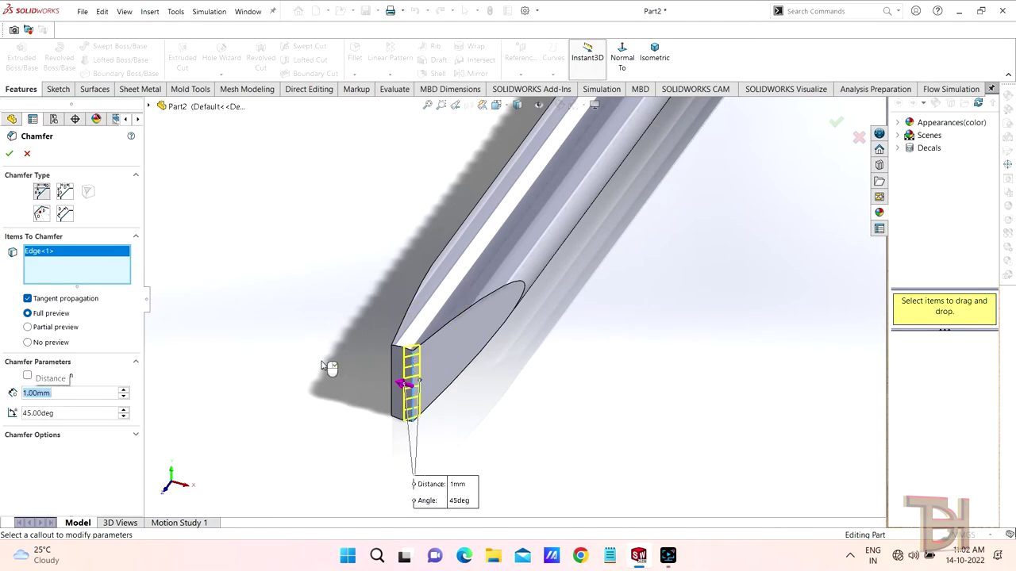
{"action": "mouse_move", "coordinate": [537, 412]}
{"action": "middle_mouse_down"}
{"action": "mouse_move", "coordinate": [552, 427]}
{"action": "mouse_move", "coordinate": [638, 420]}
{"action": "middle_mouse_up"}
{"action": "scroll", "coordinate": [684, 364], "scroll_direction": "down", "scroll_amount": 3}
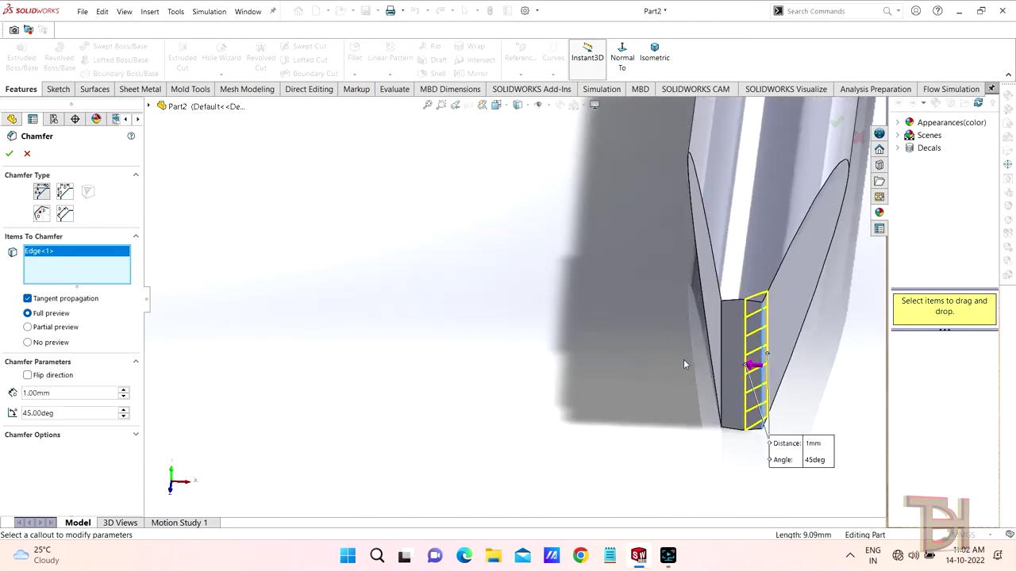
{"action": "left_click", "coordinate": [719, 343]}
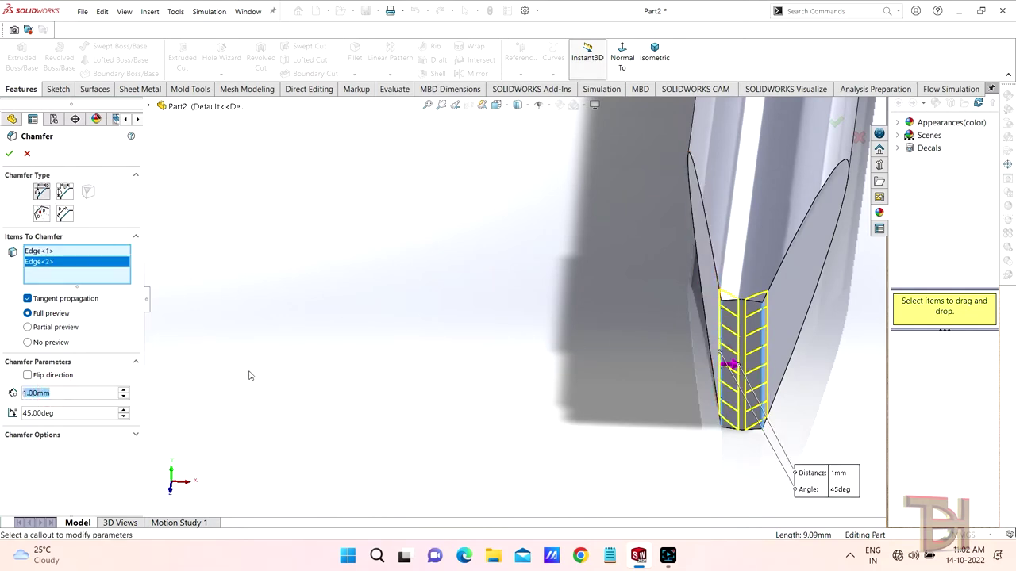
{"action": "left_click", "coordinate": [75, 393]}
{"action": "type", "text": ".5"}
{"action": "key", "text": "Return"}
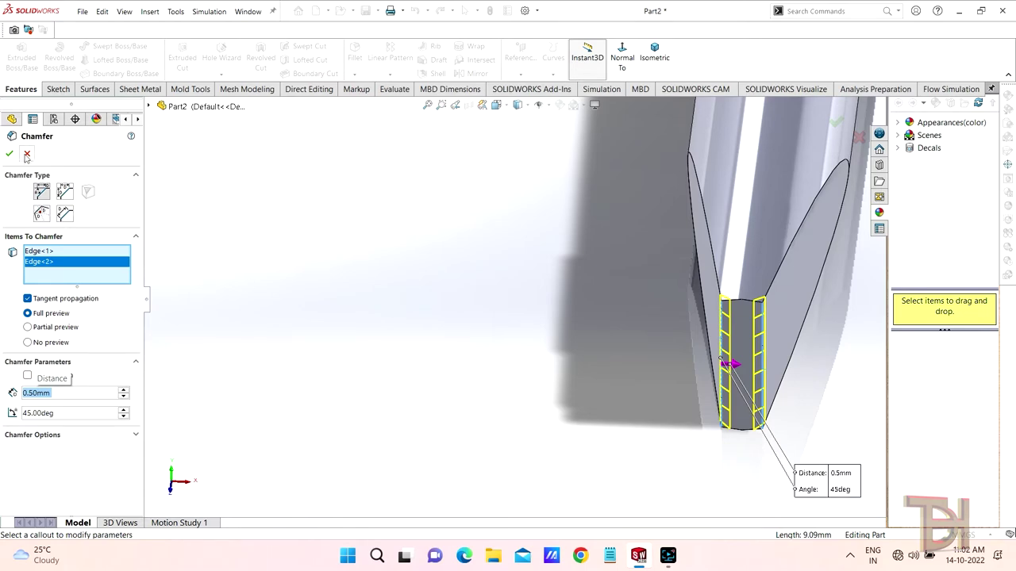
{"action": "left_click", "coordinate": [9, 153]}
Orbit and zoom the bar to inspect the chamfered tip, ending upright with tip down.
{"action": "mouse_move", "coordinate": [528, 281]}
{"action": "middle_mouse_down"}
{"action": "mouse_move", "coordinate": [798, 351]}
{"action": "mouse_move", "coordinate": [718, 313]}
{"action": "middle_mouse_up"}
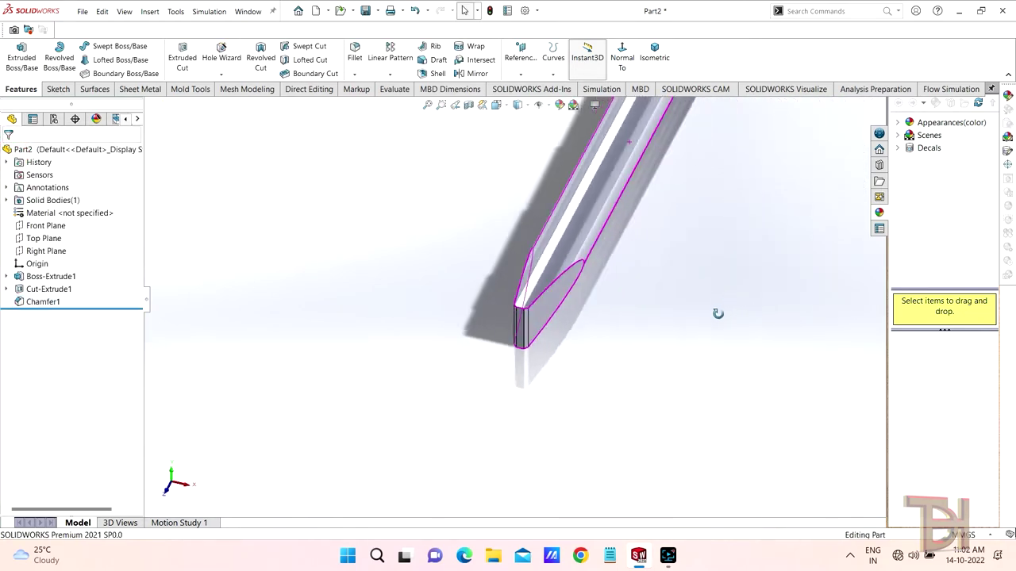
{"action": "scroll", "coordinate": [692, 319], "scroll_direction": "down", "scroll_amount": 2}
{"action": "scroll", "coordinate": [565, 302], "scroll_direction": "down", "scroll_amount": 2}
{"action": "scroll", "coordinate": [556, 295], "scroll_direction": "down", "scroll_amount": 2}
{"action": "scroll", "coordinate": [546, 242], "scroll_direction": "down", "scroll_amount": 2}
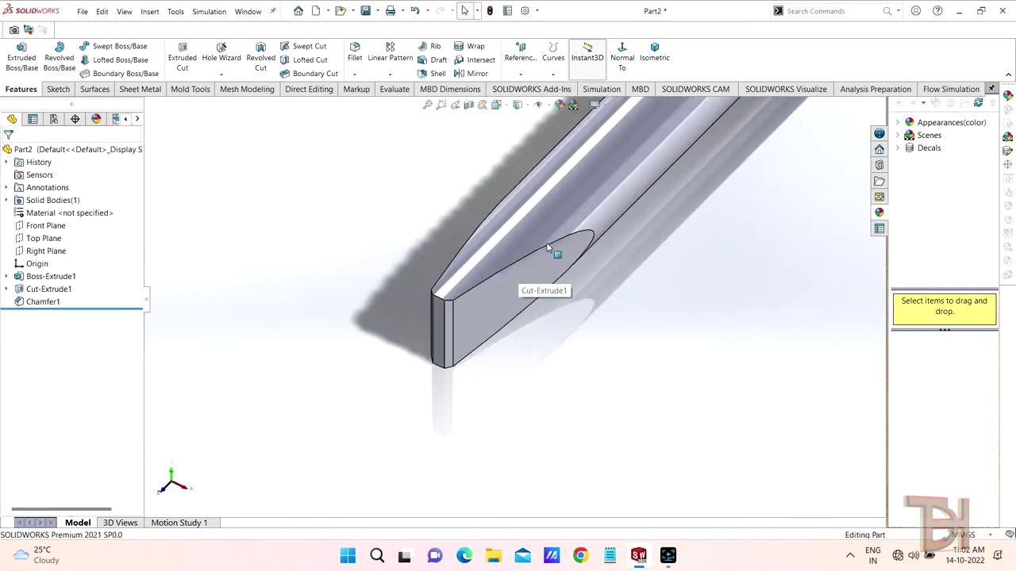
{"action": "scroll", "coordinate": [546, 242], "scroll_direction": "up", "scroll_amount": 3}
{"action": "mouse_move", "coordinate": [585, 263]}
{"action": "middle_mouse_down"}
{"action": "mouse_move", "coordinate": [646, 259]}
{"action": "mouse_move", "coordinate": [662, 315]}
{"action": "mouse_move", "coordinate": [700, 357]}
{"action": "mouse_move", "coordinate": [821, 328]}
{"action": "mouse_move", "coordinate": [669, 333]}
{"action": "mouse_move", "coordinate": [608, 243]}
{"action": "middle_mouse_up"}
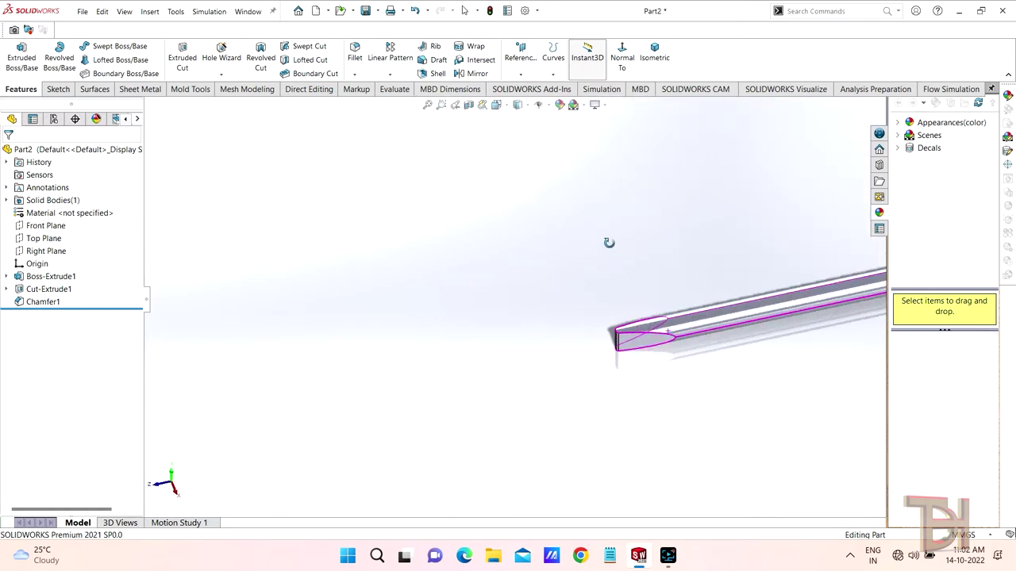
{"action": "scroll", "coordinate": [812, 324], "scroll_direction": "up", "scroll_amount": 1}
{"action": "scroll", "coordinate": [801, 320], "scroll_direction": "up", "scroll_amount": 2}
{"action": "scroll", "coordinate": [717, 273], "scroll_direction": "up", "scroll_amount": 2}
{"action": "scroll", "coordinate": [717, 272], "scroll_direction": "down", "scroll_amount": 1}
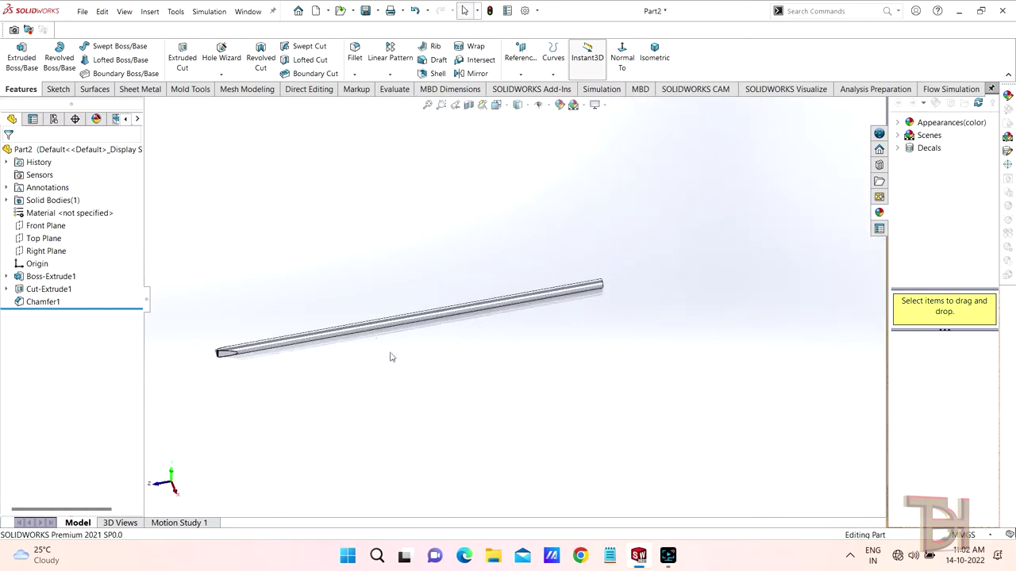
{"action": "mouse_move", "coordinate": [389, 357]}
{"action": "middle_mouse_down"}
{"action": "mouse_move", "coordinate": [404, 243]}
{"action": "mouse_move", "coordinate": [506, 238]}
{"action": "mouse_move", "coordinate": [485, 239]}
{"action": "mouse_move", "coordinate": [499, 313]}
{"action": "middle_mouse_up"}
{"action": "scroll", "coordinate": [469, 420], "scroll_direction": "down", "scroll_amount": 2}
{"action": "mouse_move", "coordinate": [469, 420]}
{"action": "middle_mouse_down"}
{"action": "mouse_move", "coordinate": [557, 358]}
{"action": "mouse_move", "coordinate": [531, 336]}
{"action": "middle_mouse_up"}
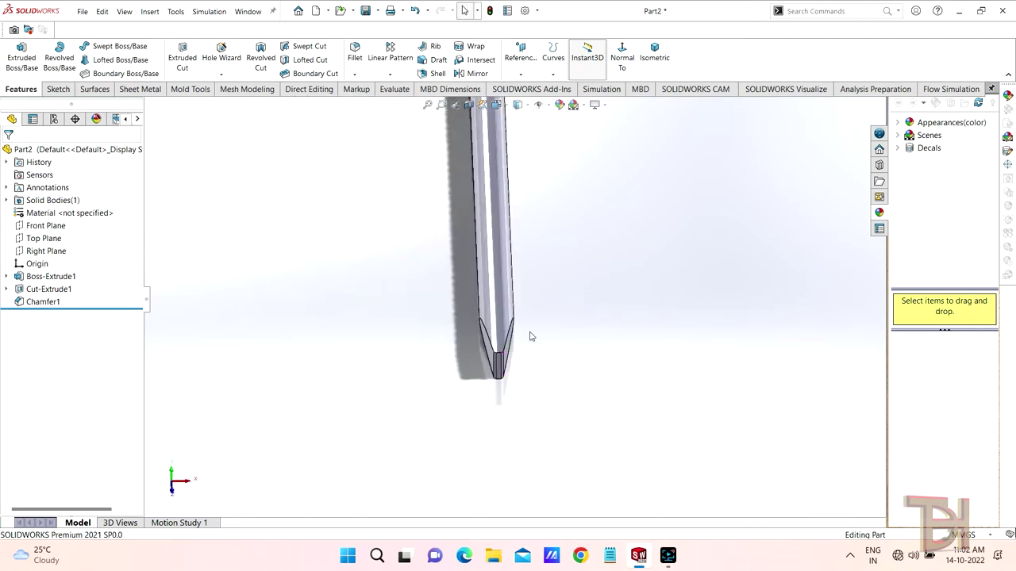
{"action": "scroll", "coordinate": [531, 336], "scroll_direction": "down", "scroll_amount": 2}
Expand Cut-Extrude1 and open its Sketch2 for editing.
{"action": "left_click", "coordinate": [17, 290]}
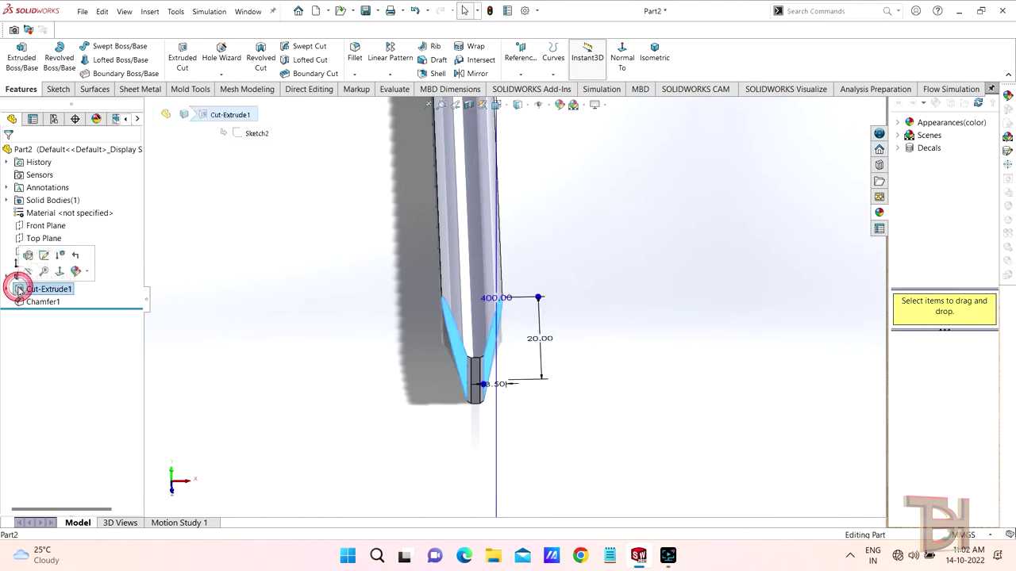
{"action": "left_click", "coordinate": [30, 256]}
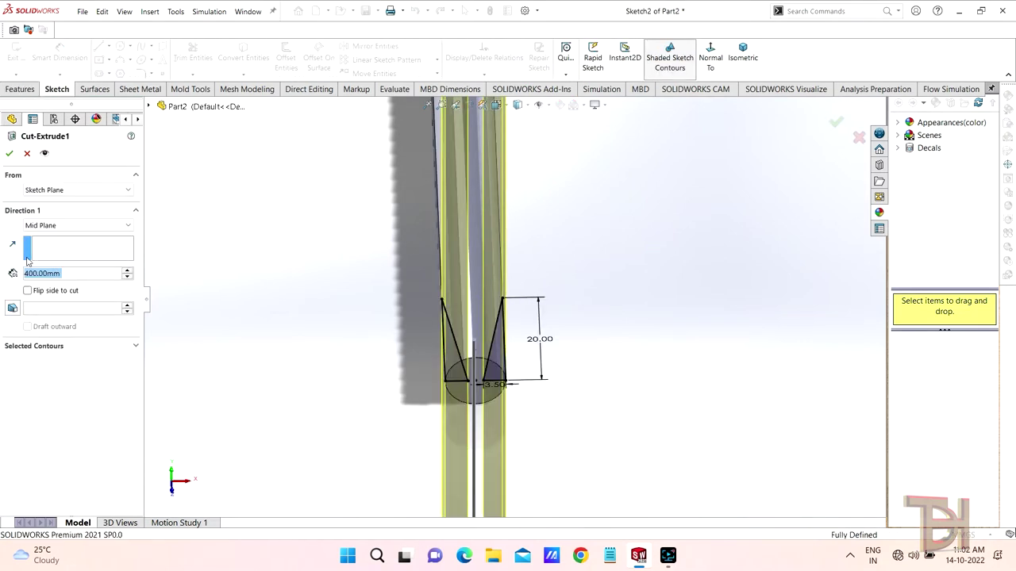
{"action": "left_click", "coordinate": [9, 153]}
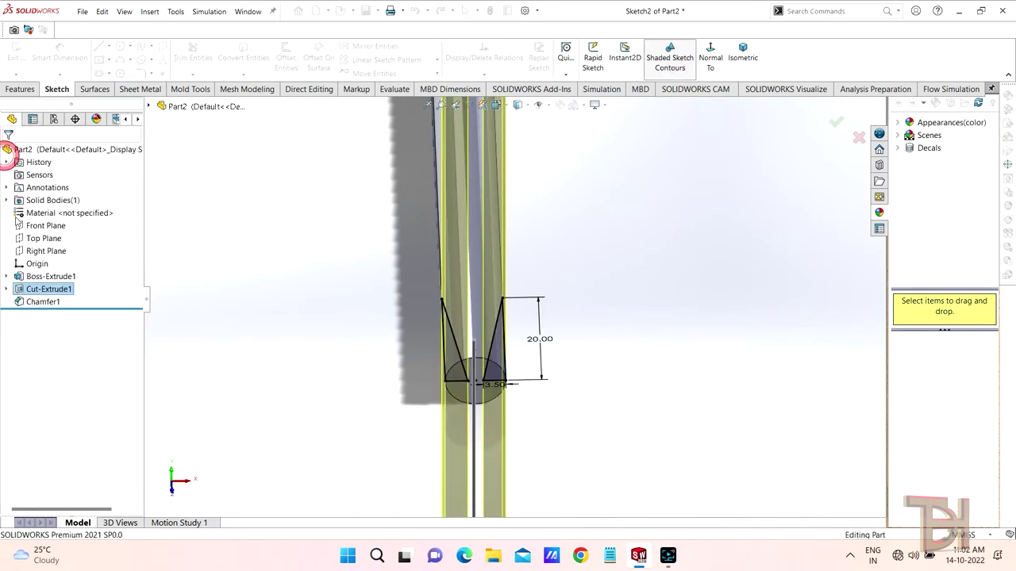
{"action": "left_click", "coordinate": [6, 289]}
{"action": "left_click", "coordinate": [49, 303]}
{"action": "scroll", "coordinate": [526, 399], "scroll_direction": "down", "scroll_amount": 3}
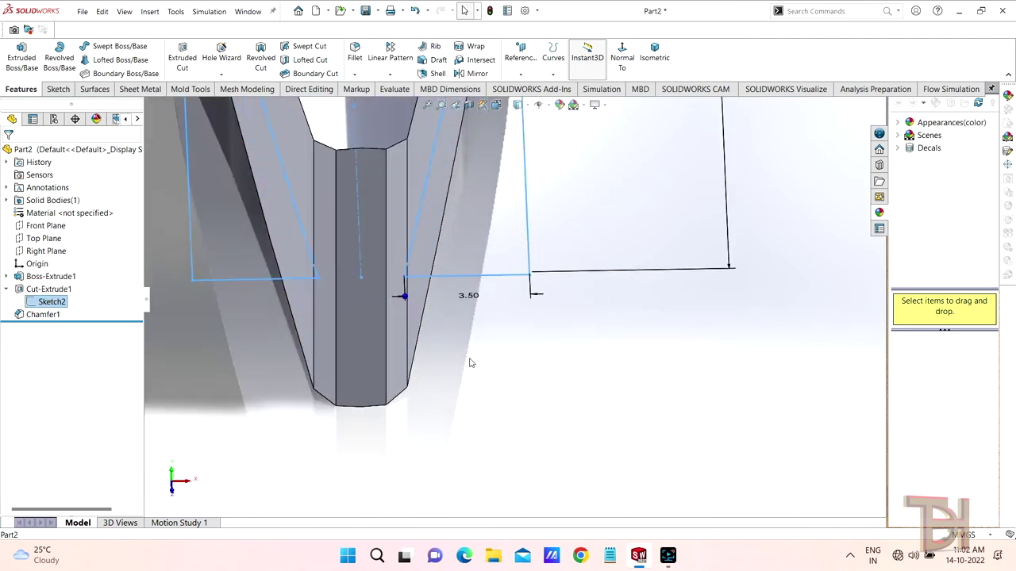
{"action": "left_click", "coordinate": [491, 335]}
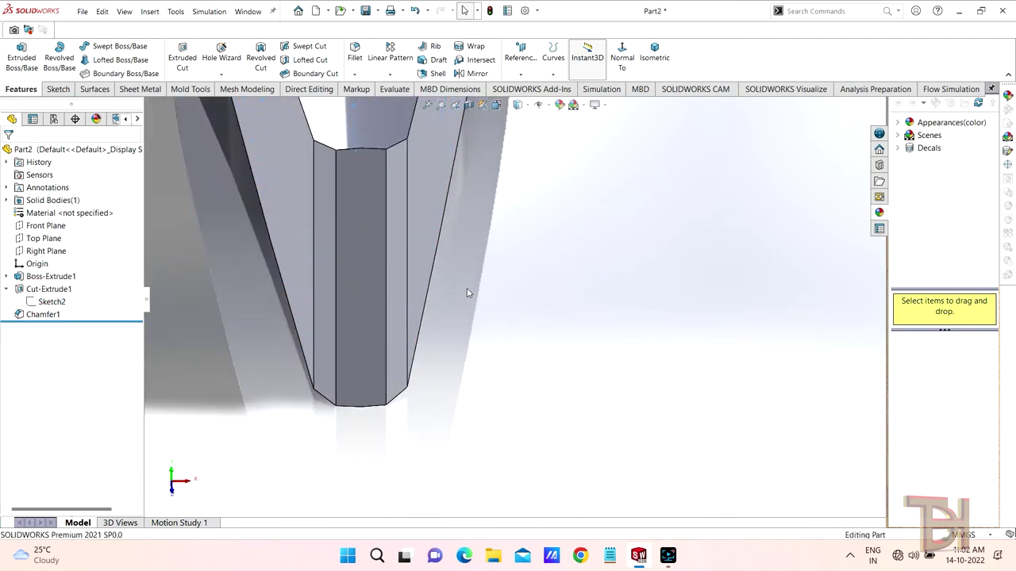
{"action": "scroll", "coordinate": [505, 387], "scroll_direction": "up", "scroll_amount": 2}
{"action": "left_click", "coordinate": [53, 306]}
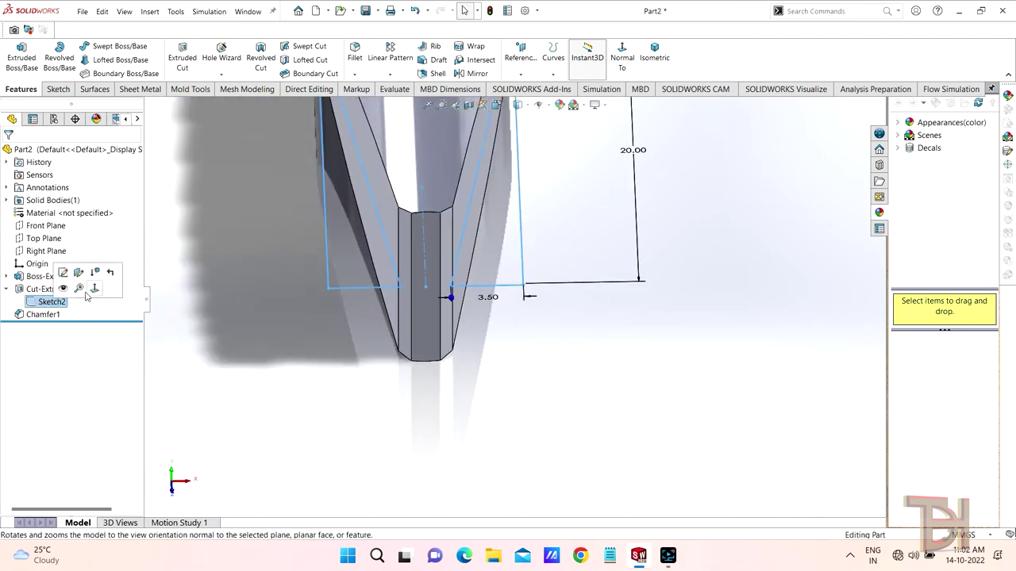
{"action": "left_click", "coordinate": [67, 274]}
Change the 3.50 tip width dimension to 3.8 mm and exit the sketch to rebuild.
{"action": "scroll", "coordinate": [537, 481], "scroll_direction": "down", "scroll_amount": 5}
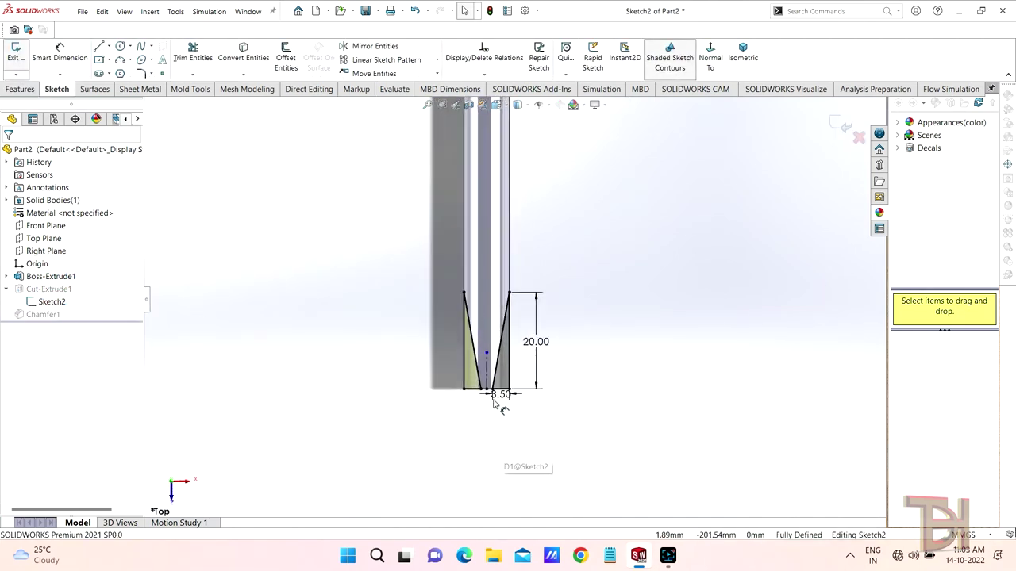
{"action": "scroll", "coordinate": [494, 413], "scroll_direction": "down", "scroll_amount": 5}
{"action": "scroll", "coordinate": [549, 393], "scroll_direction": "down", "scroll_amount": 3}
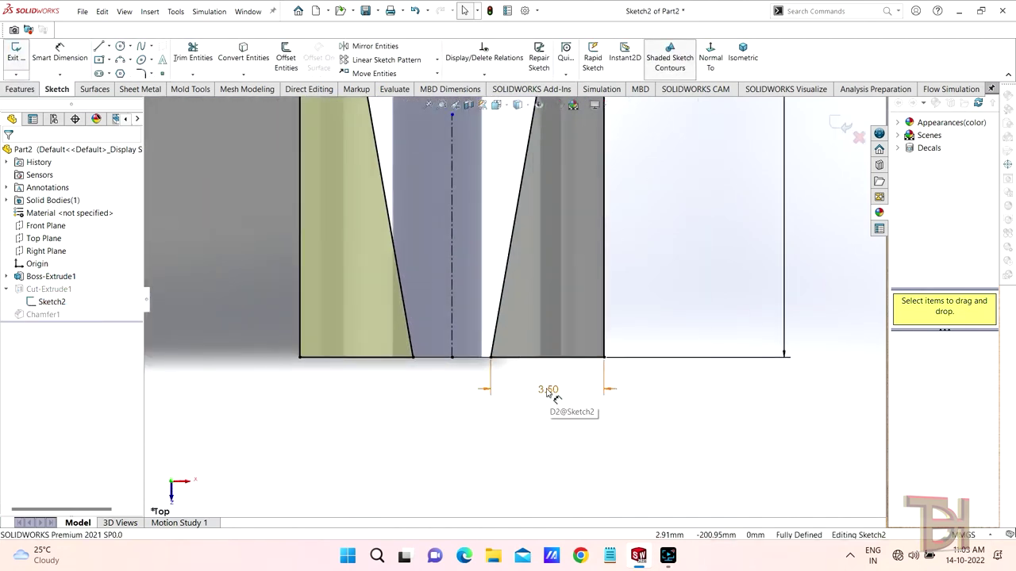
{"action": "double_click", "coordinate": [548, 390]}
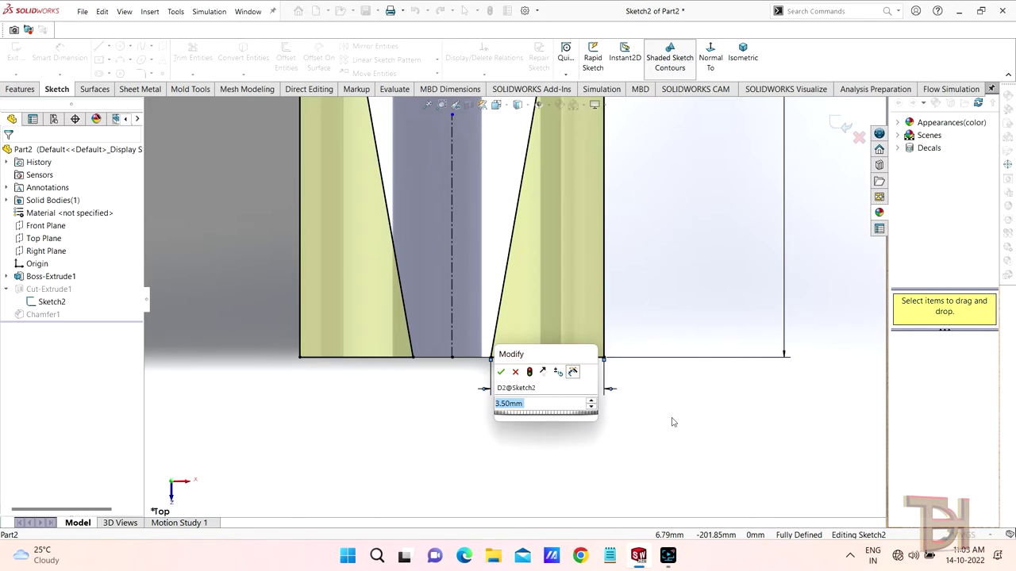
{"action": "type", "text": "3.8"}
{"action": "key", "text": "Return"}
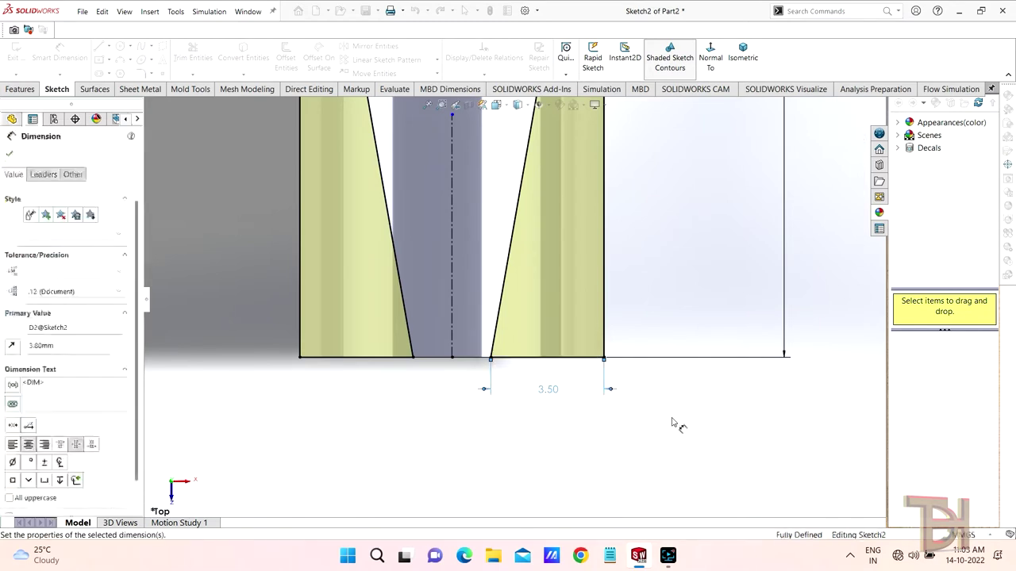
{"action": "key", "text": "Escape"}
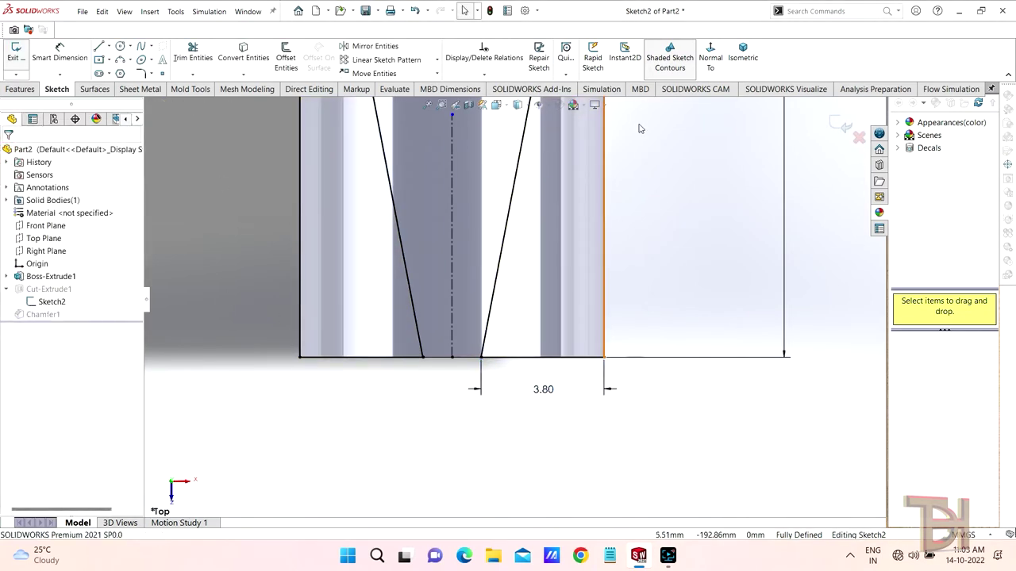
{"action": "left_click", "coordinate": [835, 125]}
{"action": "middle_click_drag", "start_coordinate": [777, 216], "coordinate": [569, 225]}
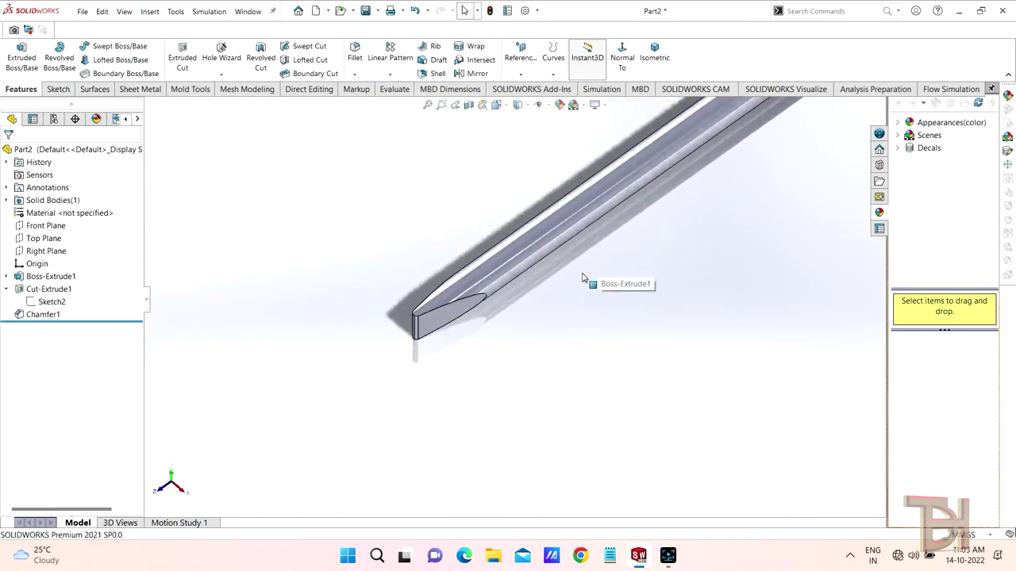
Orbit to the rod's end and select its flat end face for Plane1.
{"action": "scroll", "coordinate": [594, 284], "scroll_direction": "up", "scroll_amount": 5}
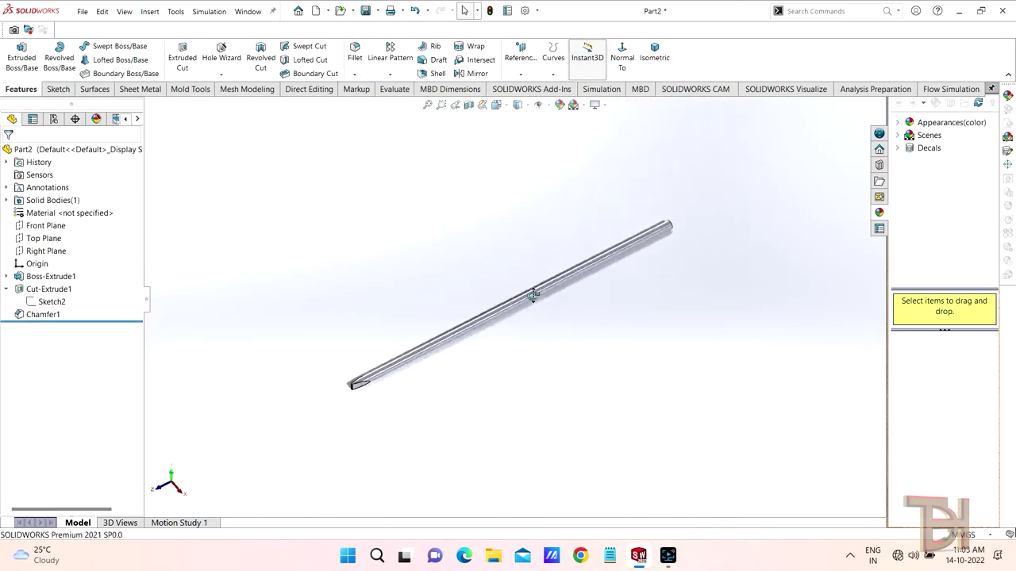
{"action": "middle_click_drag", "start_coordinate": [570, 283], "coordinate": [627, 302]}
{"action": "scroll", "coordinate": [627, 302], "scroll_direction": "down", "scroll_amount": 3}
{"action": "scroll", "coordinate": [712, 340], "scroll_direction": "down", "scroll_amount": 3}
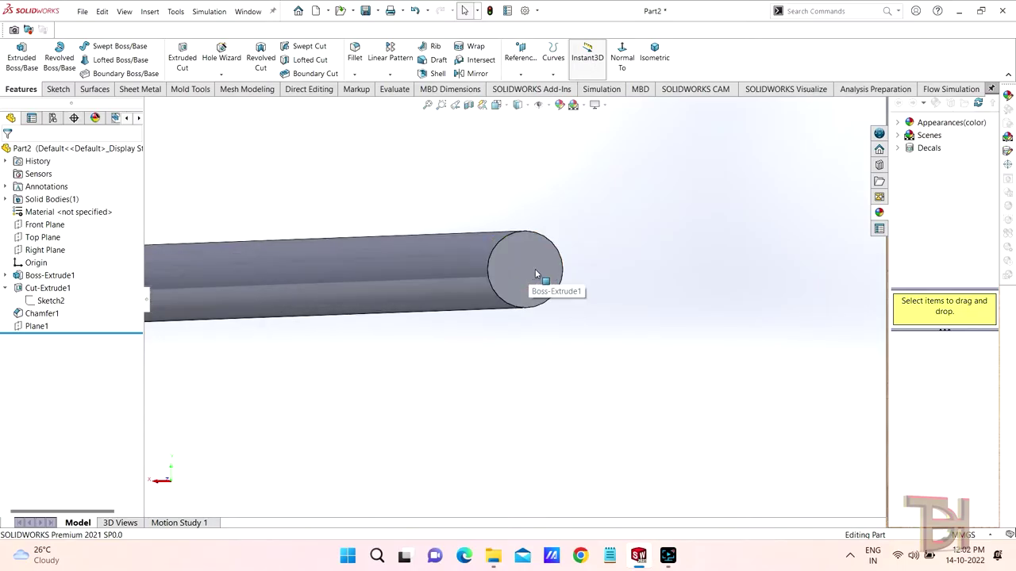
{"action": "left_click", "coordinate": [532, 270]}
{"action": "mouse_move", "coordinate": [627, 281]}
{"action": "middle_mouse_down"}
{"action": "mouse_move", "coordinate": [679, 332]}
{"action": "mouse_move", "coordinate": [538, 289]}
{"action": "middle_mouse_up"}
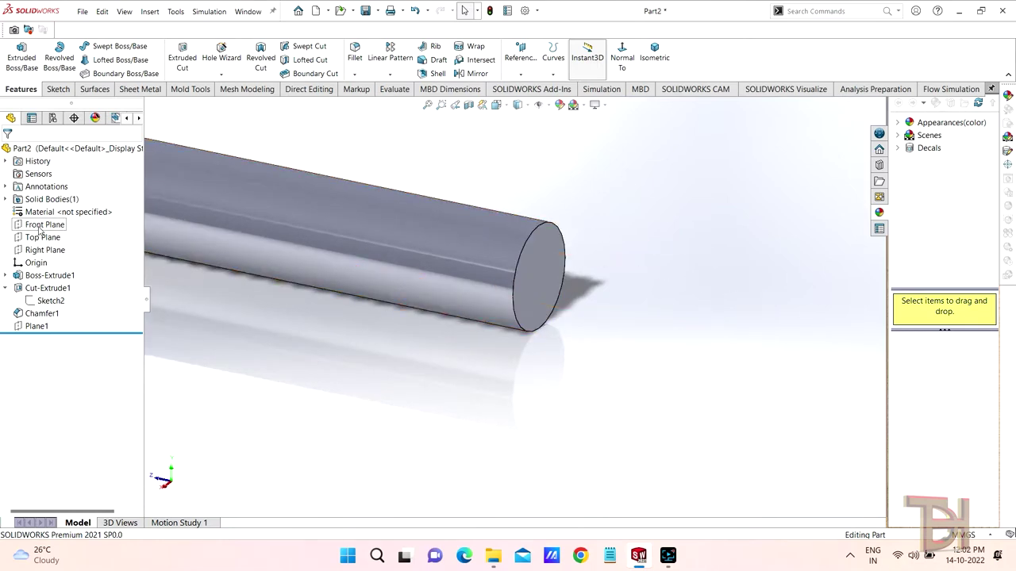
On the Right Plane, draw a closed right triangle at the shaft's end.
{"action": "left_click", "coordinate": [40, 253]}
{"action": "left_click", "coordinate": [46, 235]}
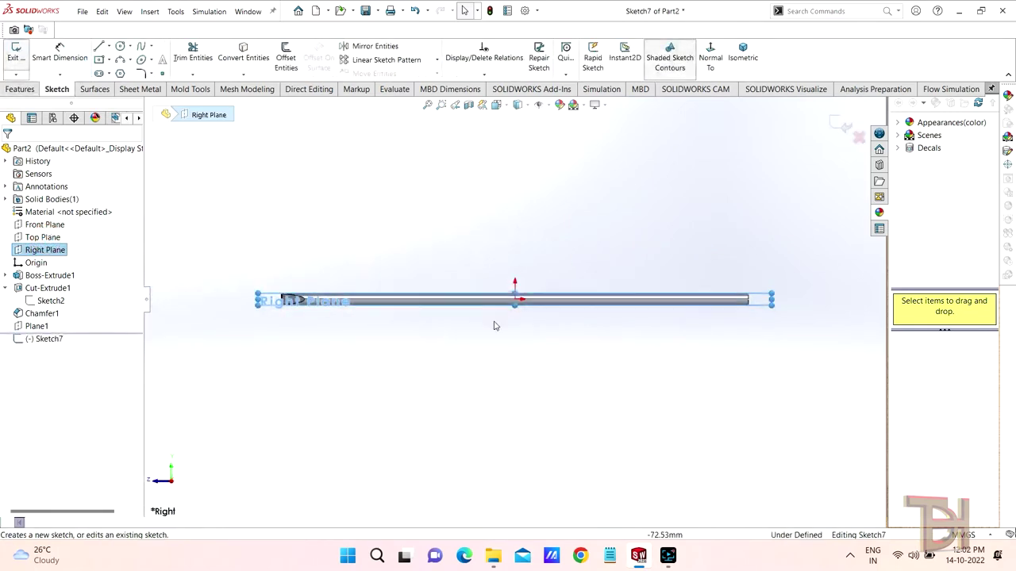
{"action": "scroll", "coordinate": [778, 312], "scroll_direction": "down", "scroll_amount": 2}
{"action": "scroll", "coordinate": [587, 285], "scroll_direction": "down", "scroll_amount": 3}
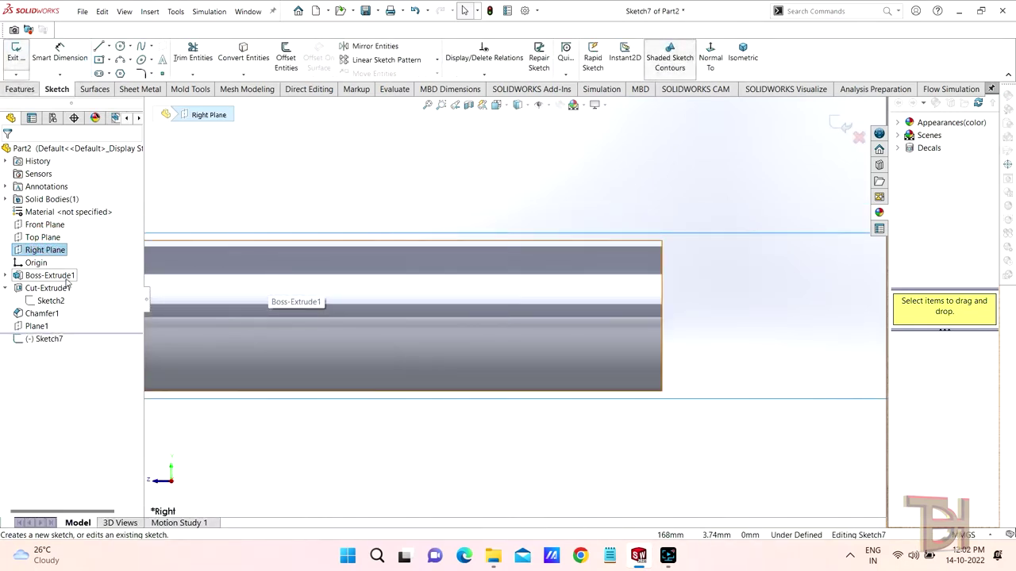
{"action": "left_click", "coordinate": [98, 46]}
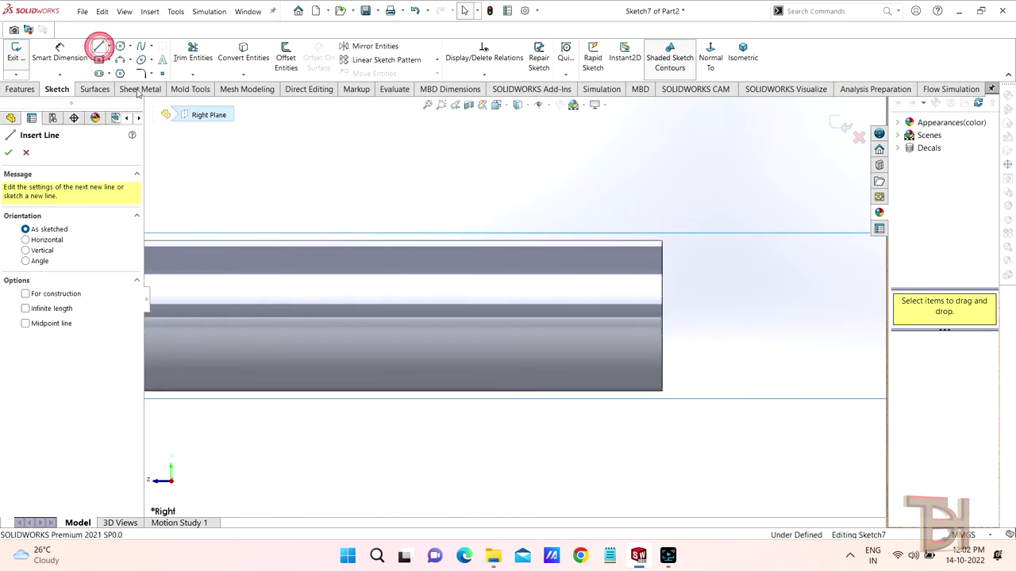
{"action": "left_click", "coordinate": [662, 302]}
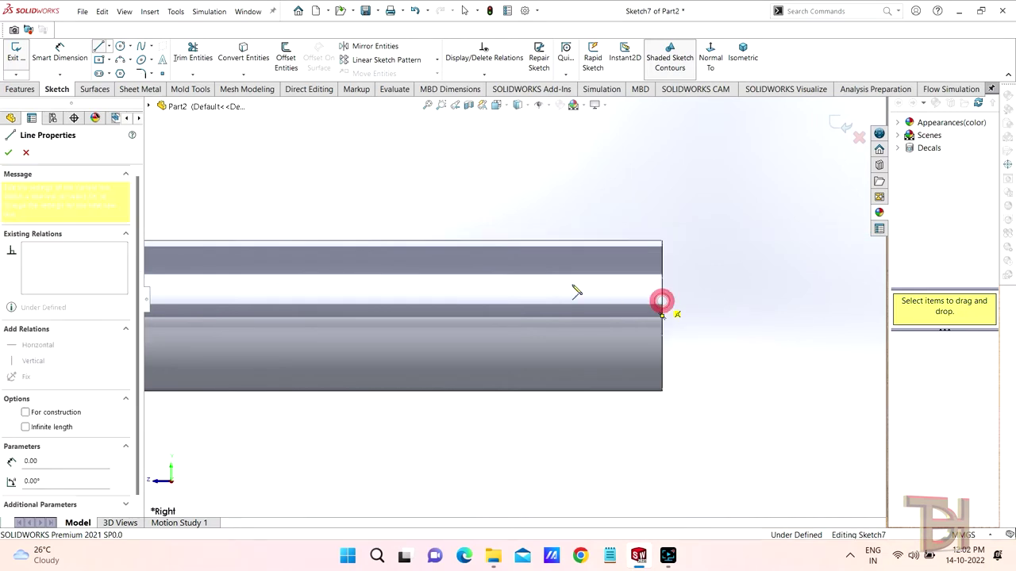
{"action": "left_click", "coordinate": [405, 241]}
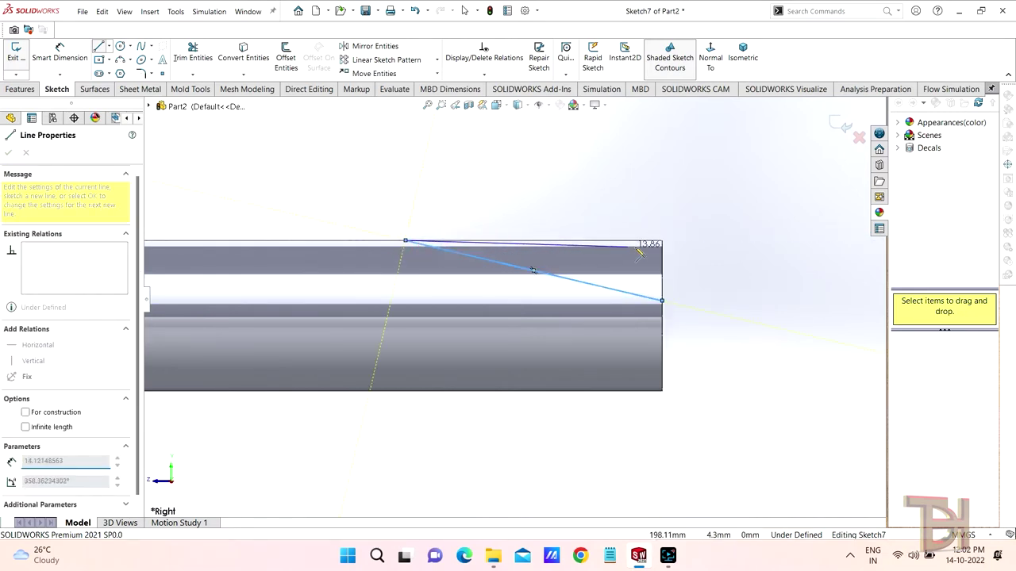
{"action": "left_click", "coordinate": [661, 240]}
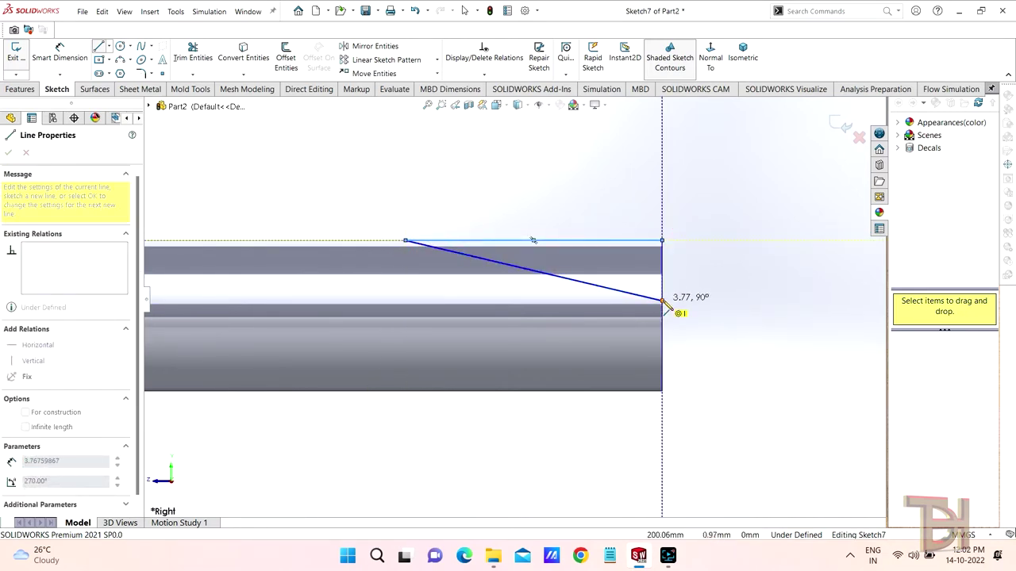
{"action": "left_click", "coordinate": [662, 300]}
{"action": "left_click", "coordinate": [9, 153]}
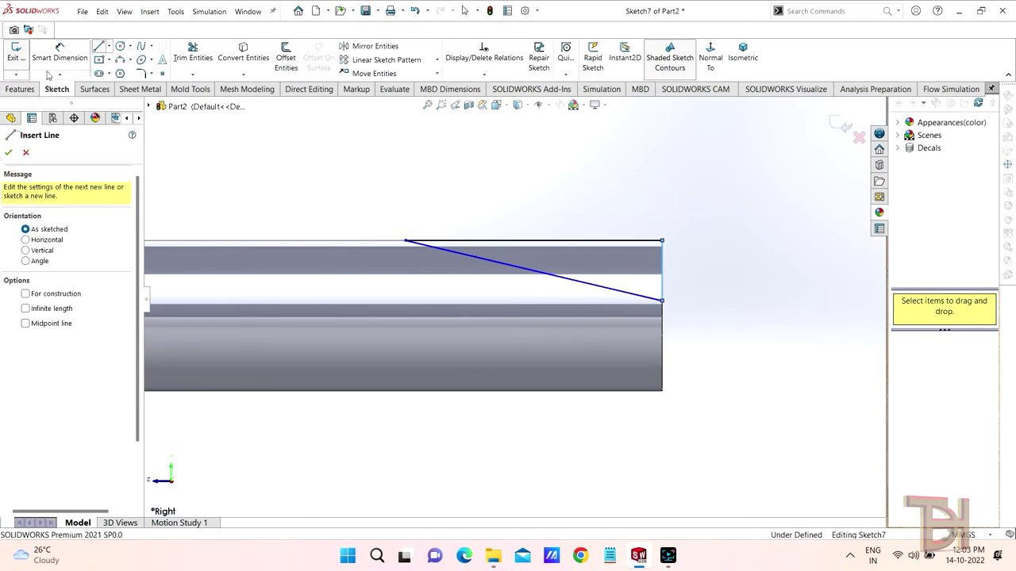
Dimension the triangle's vertical edge to 3.80 mm and its top edge to 12.00 mm.
{"action": "left_click", "coordinate": [47, 65]}
{"action": "left_click", "coordinate": [662, 268]}
{"action": "left_click", "coordinate": [695, 306]}
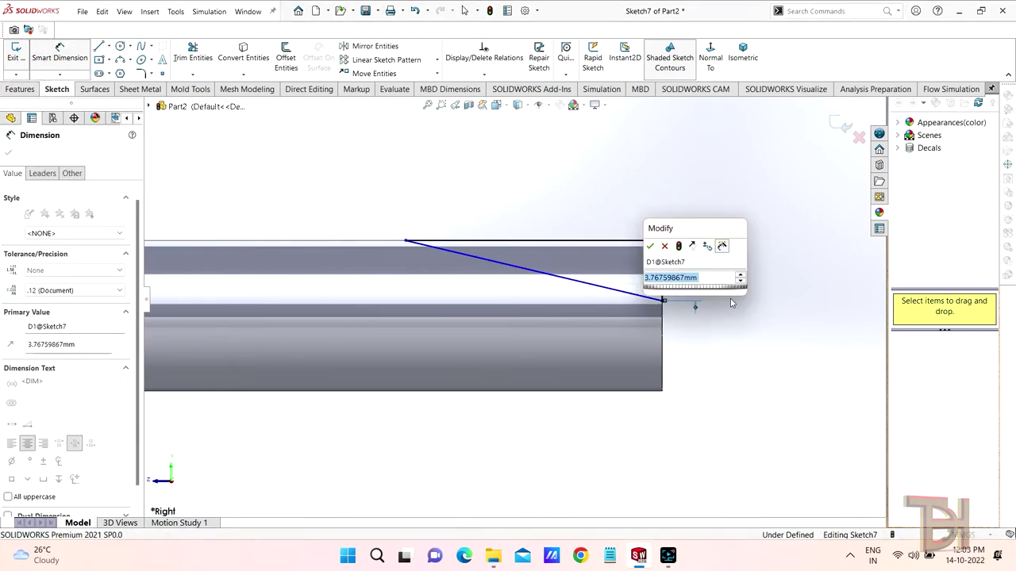
{"action": "type", "text": "3."}
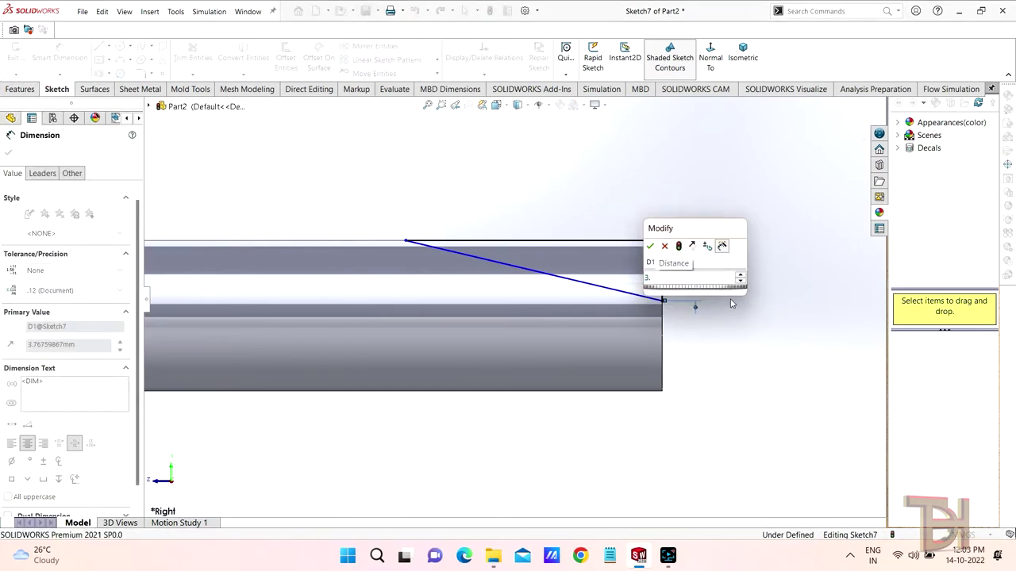
{"action": "type", "text": "8"}
{"action": "key", "text": "Return"}
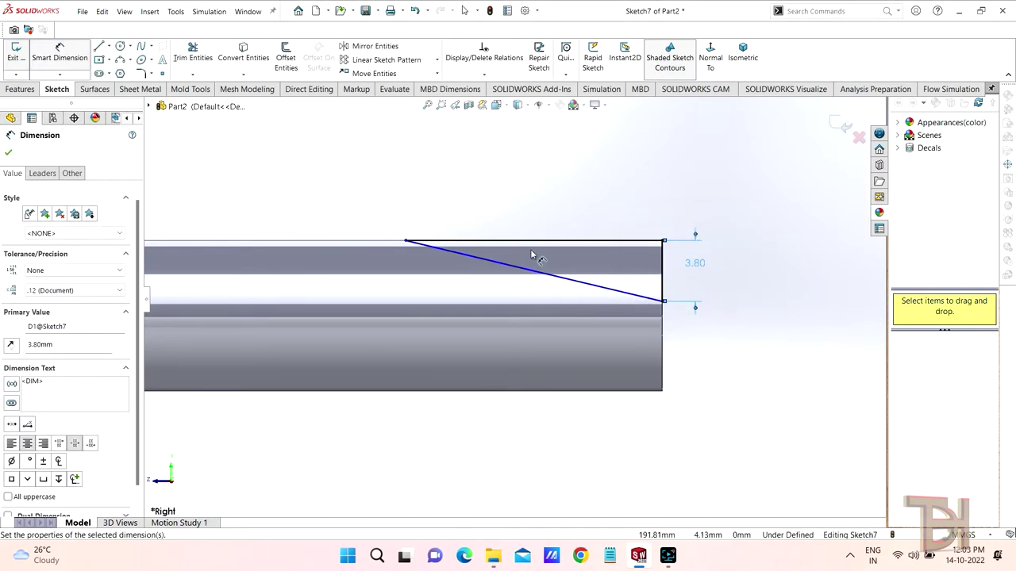
{"action": "left_click", "coordinate": [535, 232]}
{"action": "left_click", "coordinate": [537, 198]}
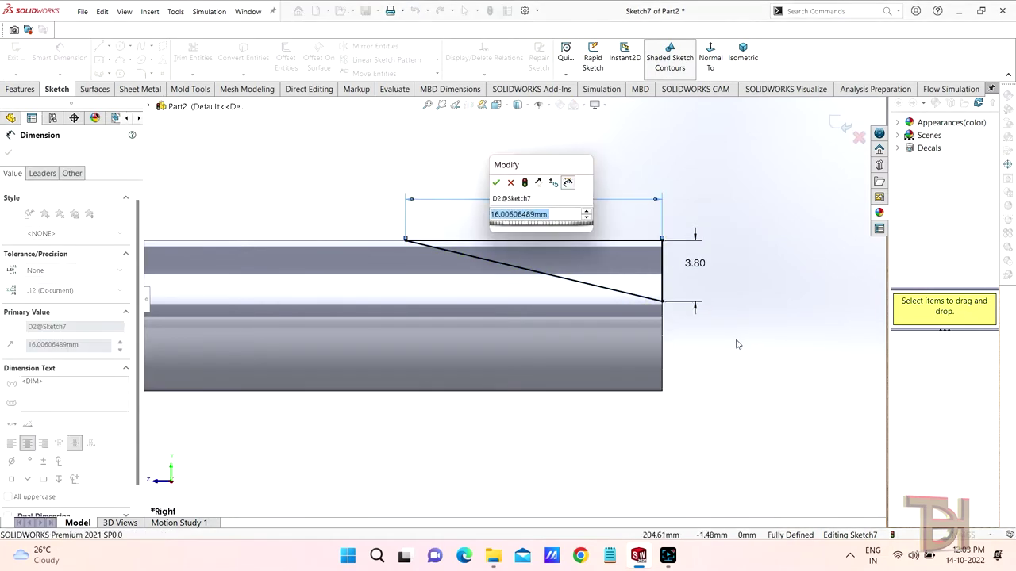
{"action": "type", "text": "15"}
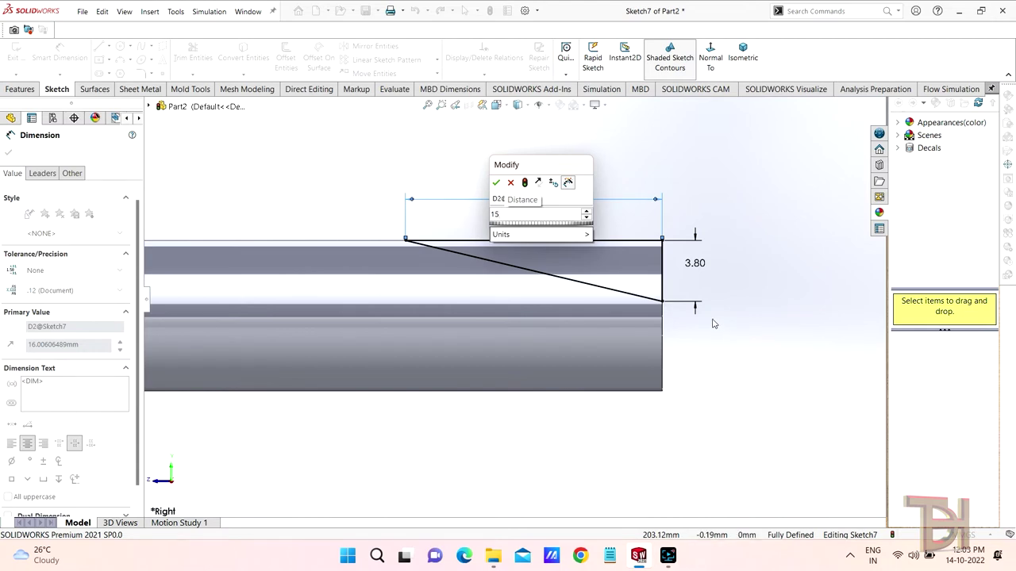
{"action": "type", "text": "2"}
{"action": "key", "text": "Return"}
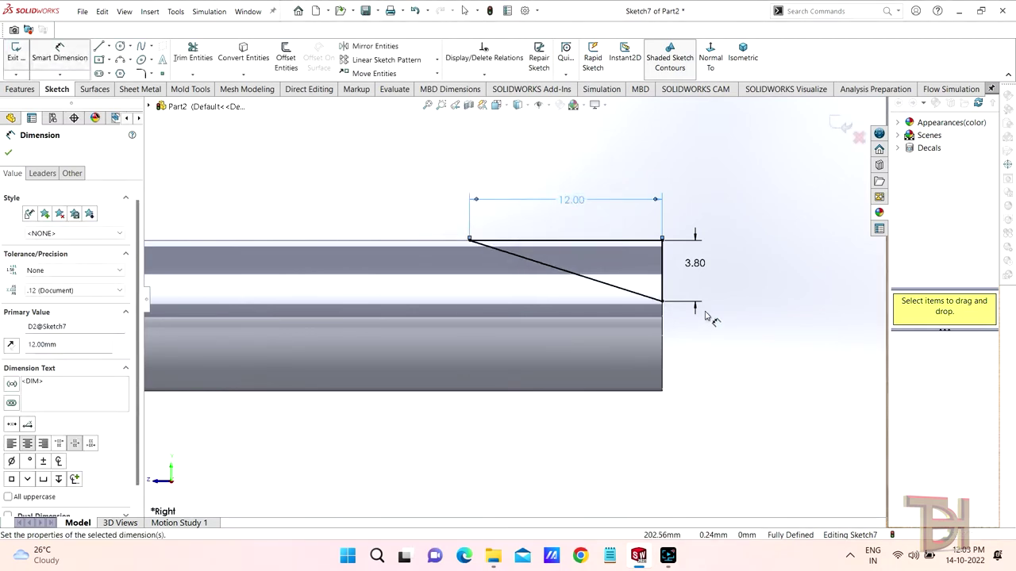
{"action": "left_click", "coordinate": [10, 154]}
Add a centerline along the shaft's axis below the triangle to serve as the revolve axis.
{"action": "left_click", "coordinate": [21, 89]}
{"action": "left_click", "coordinate": [262, 54]}
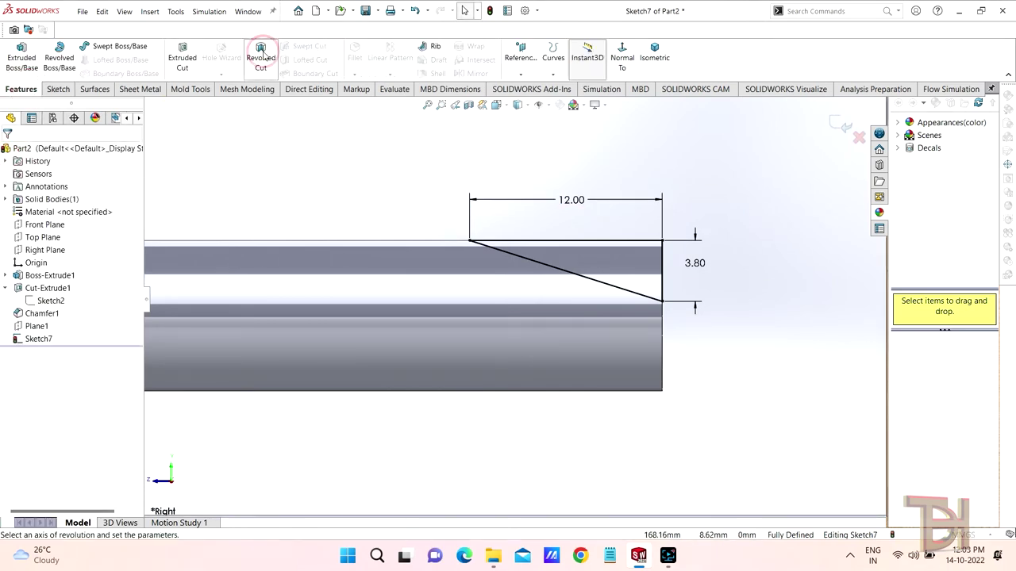
{"action": "left_click", "coordinate": [26, 153]}
{"action": "left_click", "coordinate": [57, 89]}
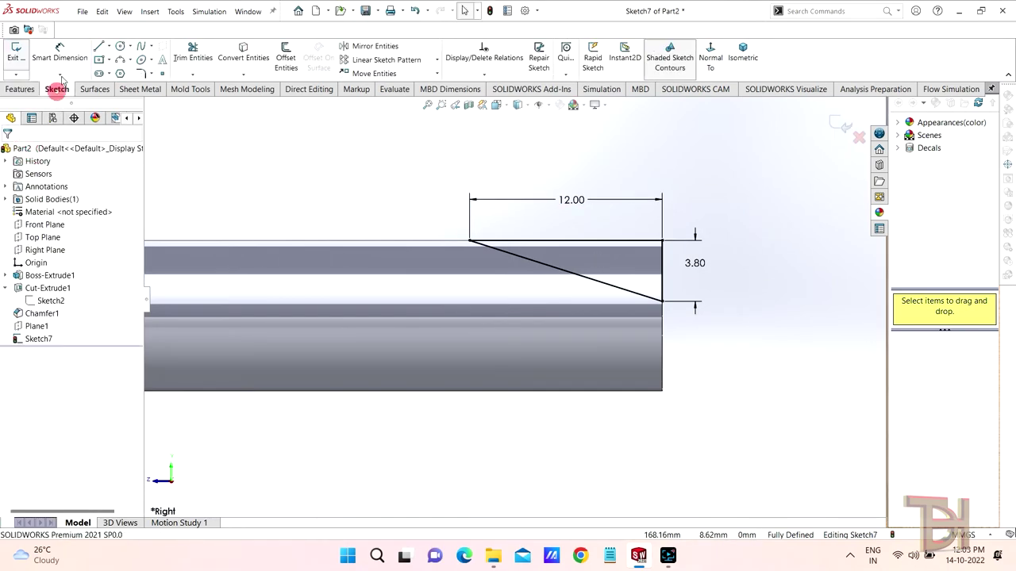
{"action": "left_click", "coordinate": [110, 46]}
{"action": "left_click", "coordinate": [127, 70]}
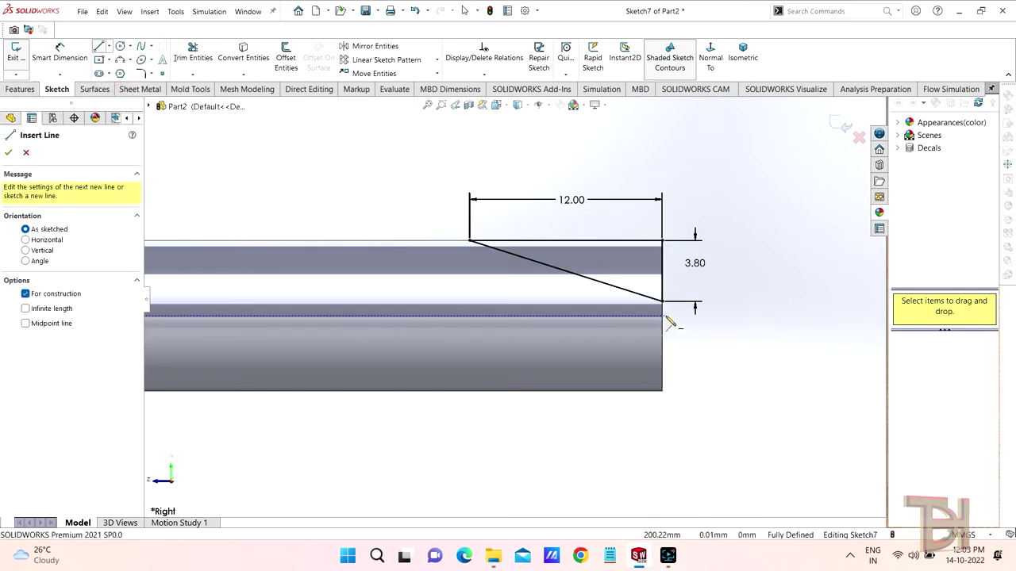
{"action": "left_click", "coordinate": [662, 315]}
{"action": "left_click", "coordinate": [511, 316]}
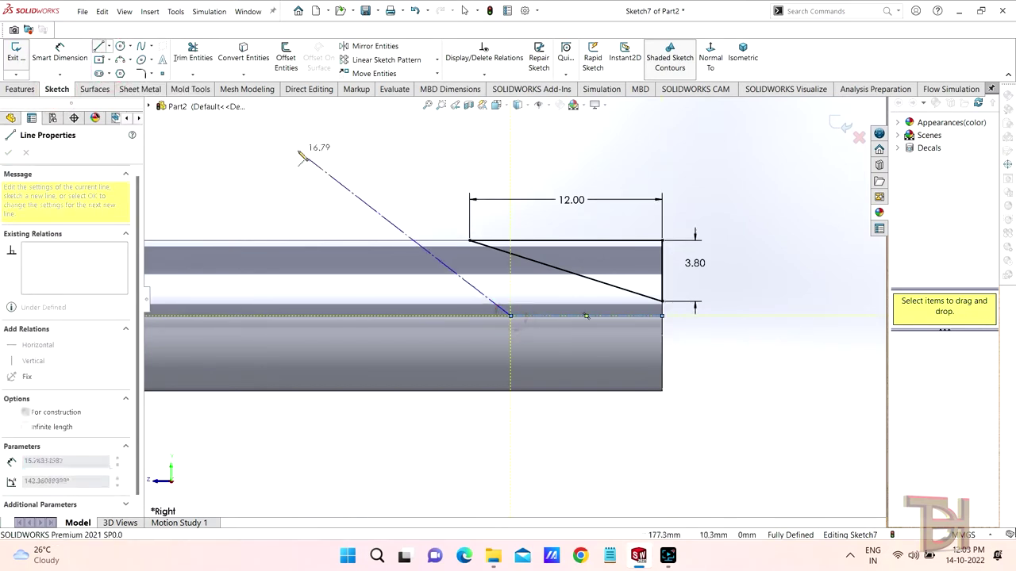
{"action": "right_click", "coordinate": [302, 152]}
{"action": "left_click", "coordinate": [329, 161]}
Revolve-cut the triangle 360° about the centerline so the shaft end tapers to a point.
{"action": "left_click", "coordinate": [20, 94]}
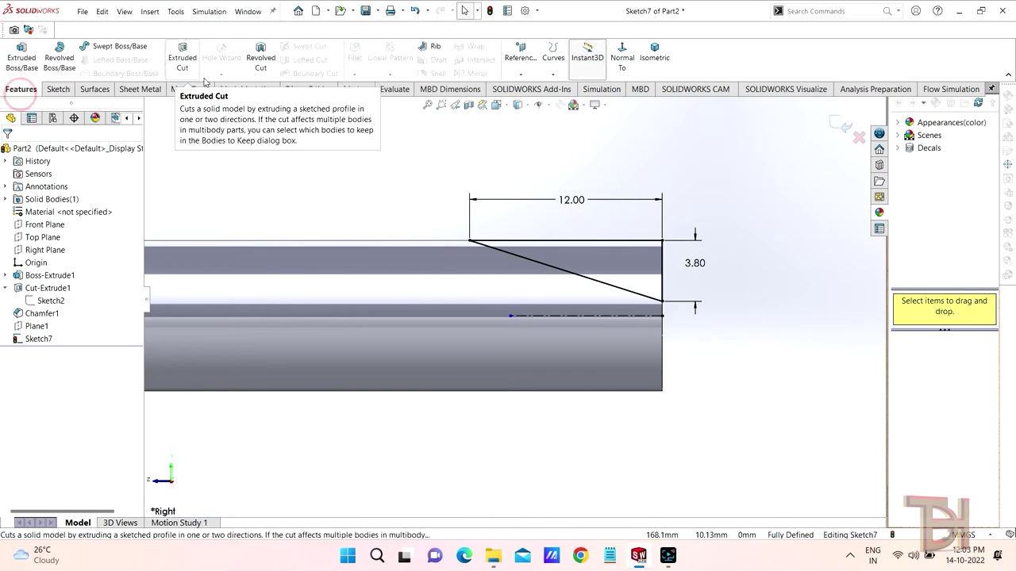
{"action": "left_click", "coordinate": [261, 57]}
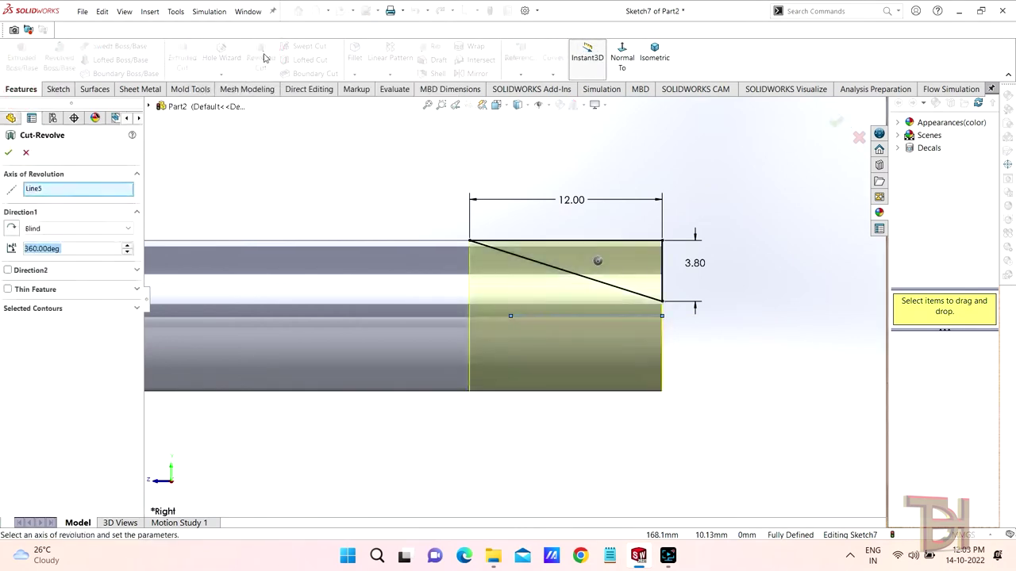
{"action": "left_click", "coordinate": [9, 153]}
{"action": "mouse_move", "coordinate": [596, 401]}
{"action": "middle_mouse_down"}
{"action": "mouse_move", "coordinate": [619, 401]}
{"action": "mouse_move", "coordinate": [631, 381]}
{"action": "mouse_move", "coordinate": [558, 379]}
{"action": "mouse_move", "coordinate": [606, 288]}
{"action": "mouse_move", "coordinate": [603, 349]}
{"action": "mouse_move", "coordinate": [455, 368]}
{"action": "mouse_move", "coordinate": [425, 298]}
{"action": "mouse_move", "coordinate": [416, 302]}
{"action": "middle_mouse_up"}
{"action": "scroll", "coordinate": [455, 365], "scroll_direction": "down", "scroll_amount": 1}
{"action": "scroll", "coordinate": [455, 357], "scroll_direction": "down", "scroll_amount": 2}
{"action": "scroll", "coordinate": [457, 345], "scroll_direction": "down", "scroll_amount": 1}
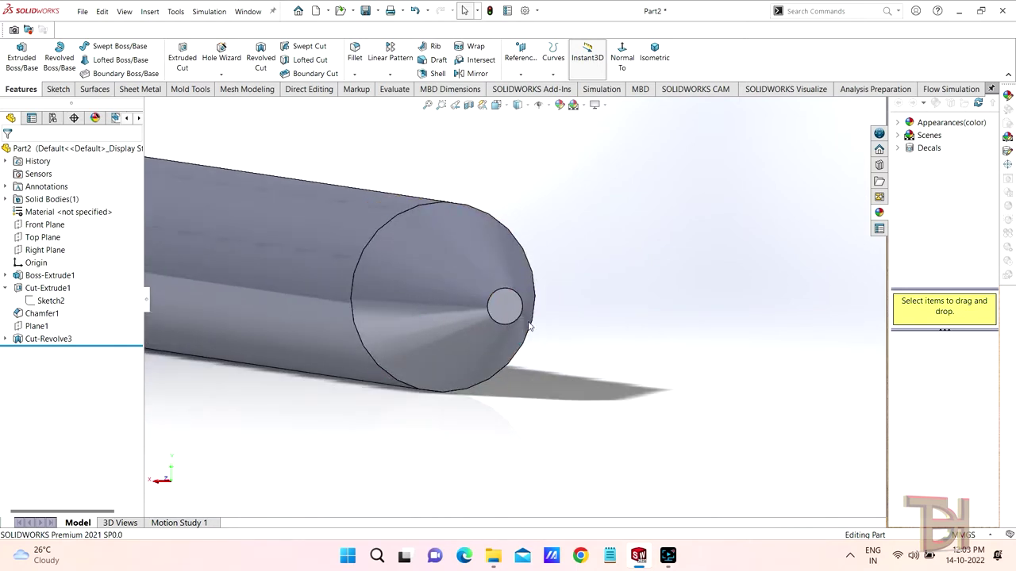
{"action": "scroll", "coordinate": [568, 330], "scroll_direction": "up", "scroll_amount": 2}
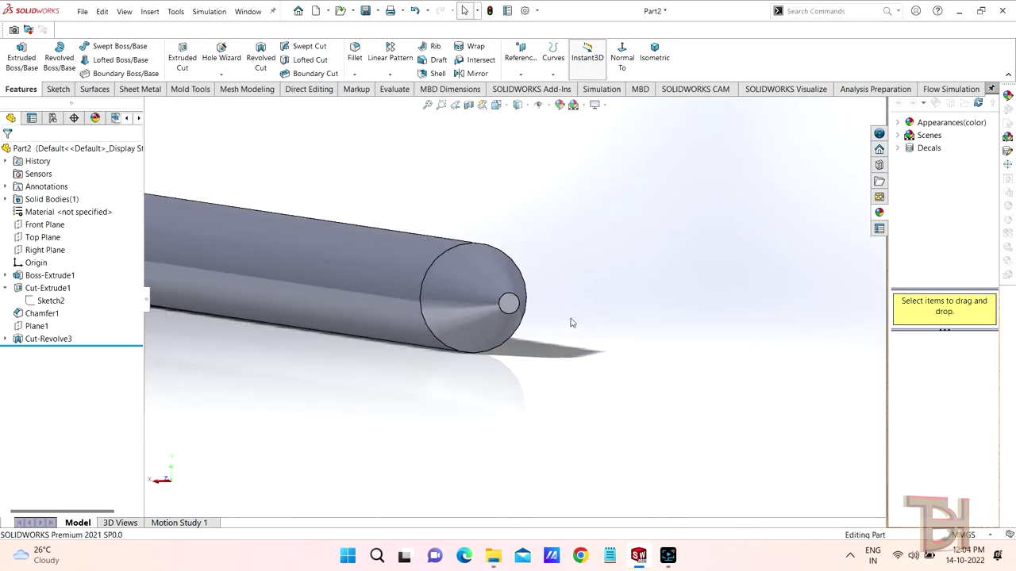
On the Top Plane, sketch a slanted line from the cone tip down the shaft's side.
{"action": "middle_click_drag", "start_coordinate": [568, 324], "coordinate": [559, 322]}
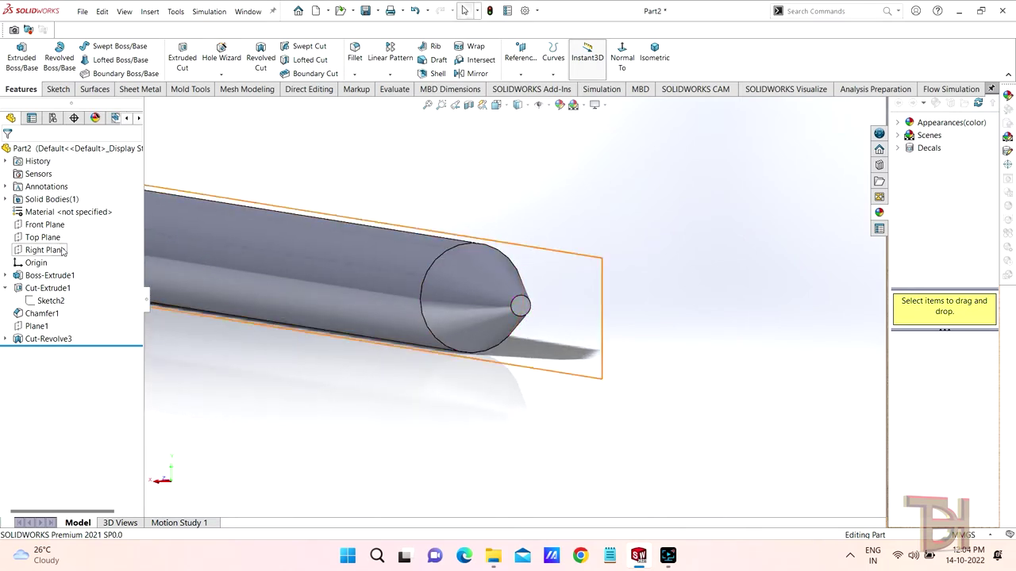
{"action": "left_click", "coordinate": [621, 49]}
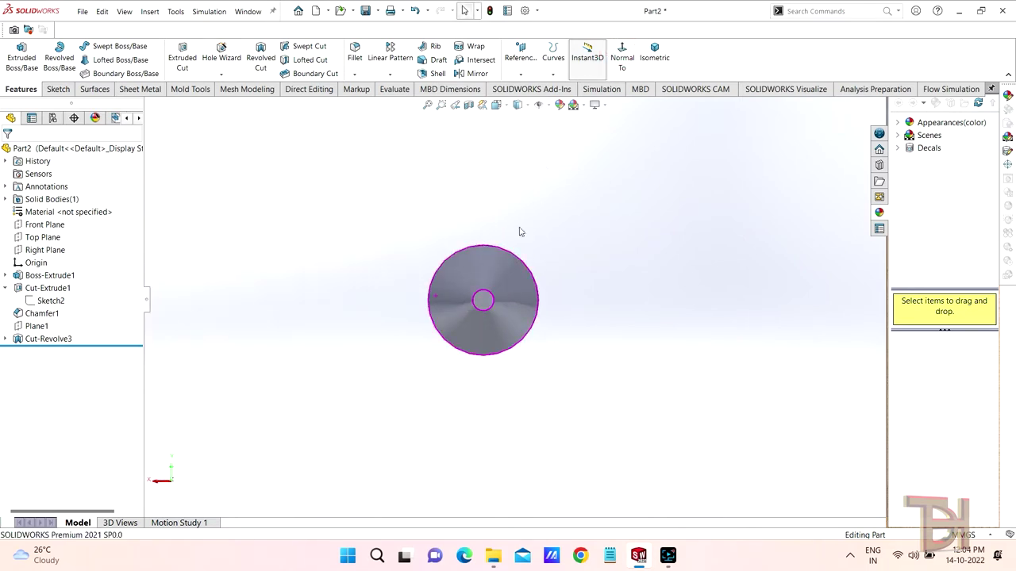
{"action": "left_click", "coordinate": [54, 238]}
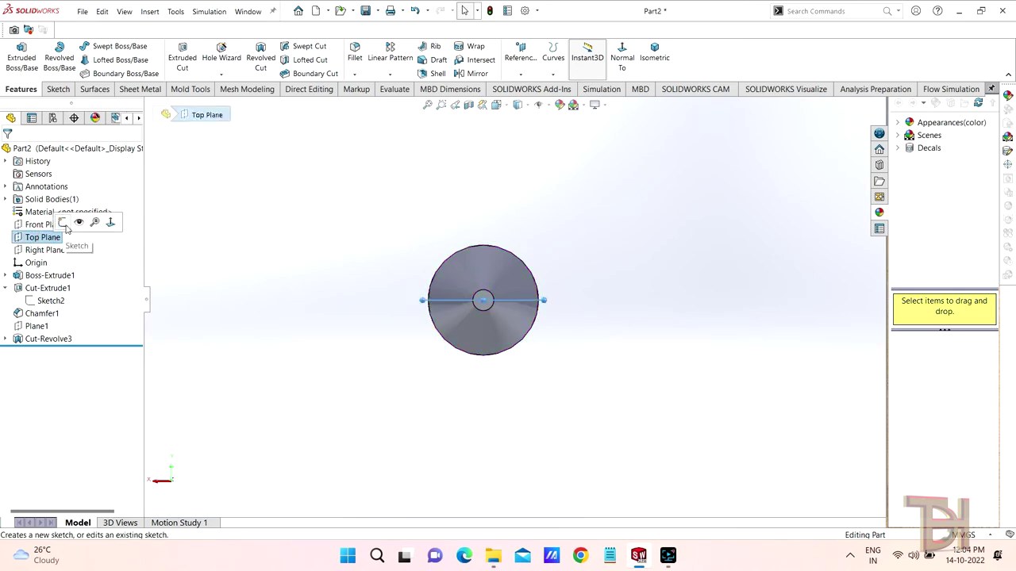
{"action": "left_click", "coordinate": [69, 225]}
{"action": "scroll", "coordinate": [543, 184], "scroll_direction": "down", "scroll_amount": 3}
{"action": "scroll", "coordinate": [546, 235], "scroll_direction": "down", "scroll_amount": 4}
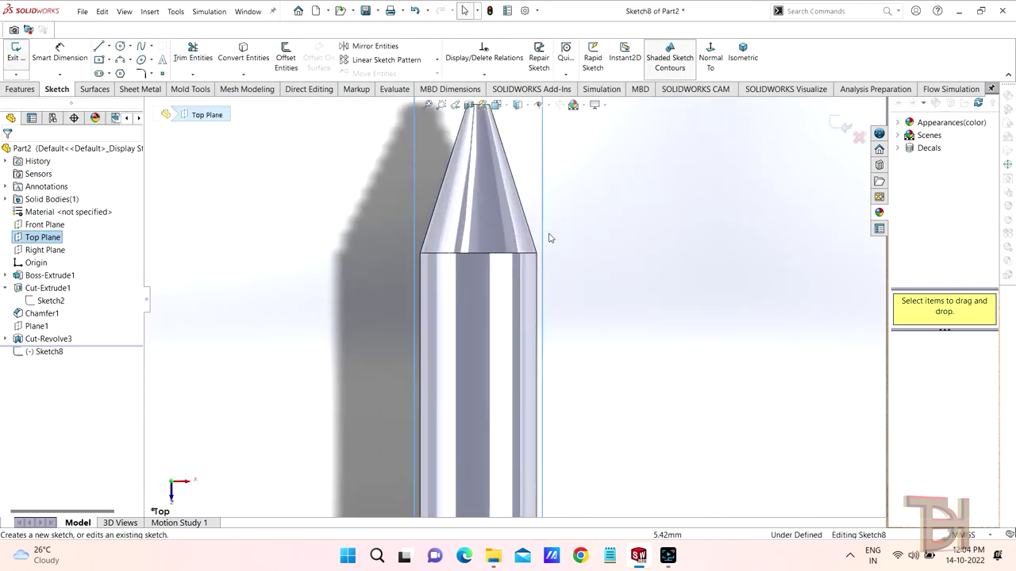
{"action": "scroll", "coordinate": [563, 246], "scroll_direction": "down", "scroll_amount": 2}
{"action": "scroll", "coordinate": [547, 256], "scroll_direction": "down", "scroll_amount": 2}
{"action": "key", "text": "l"}
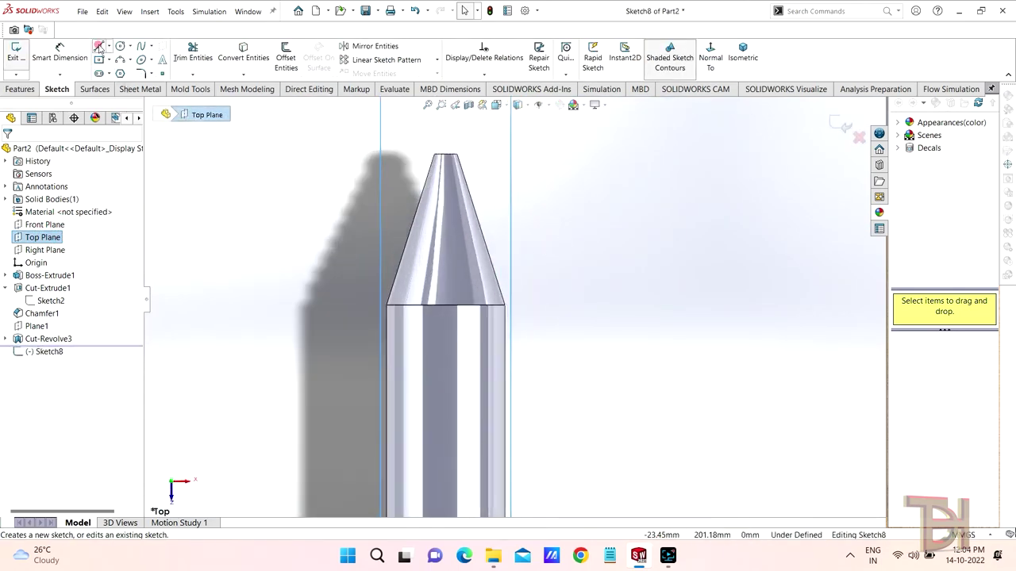
{"action": "scroll", "coordinate": [571, 252], "scroll_direction": "down", "scroll_amount": 2}
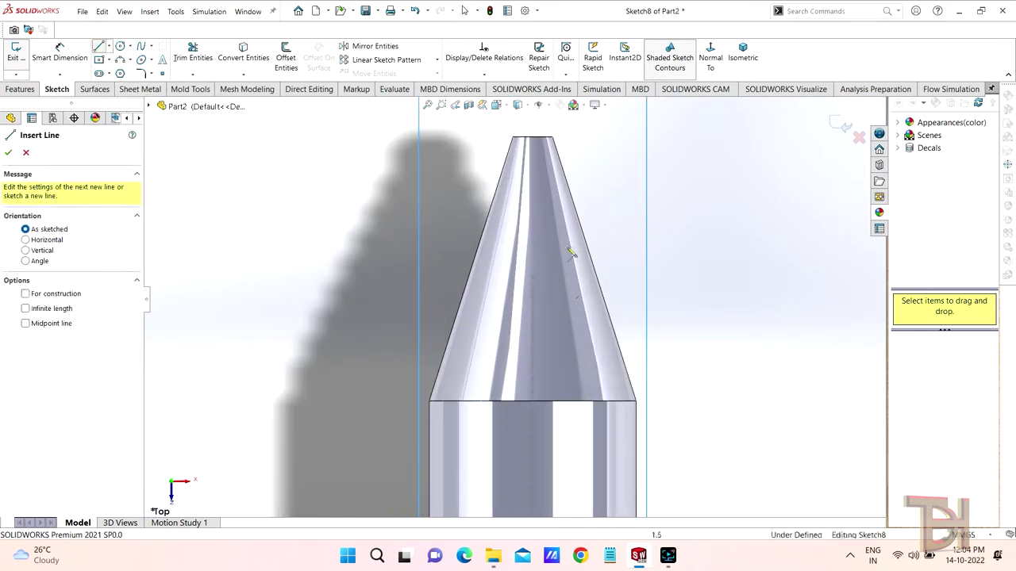
{"action": "left_click", "coordinate": [527, 137]}
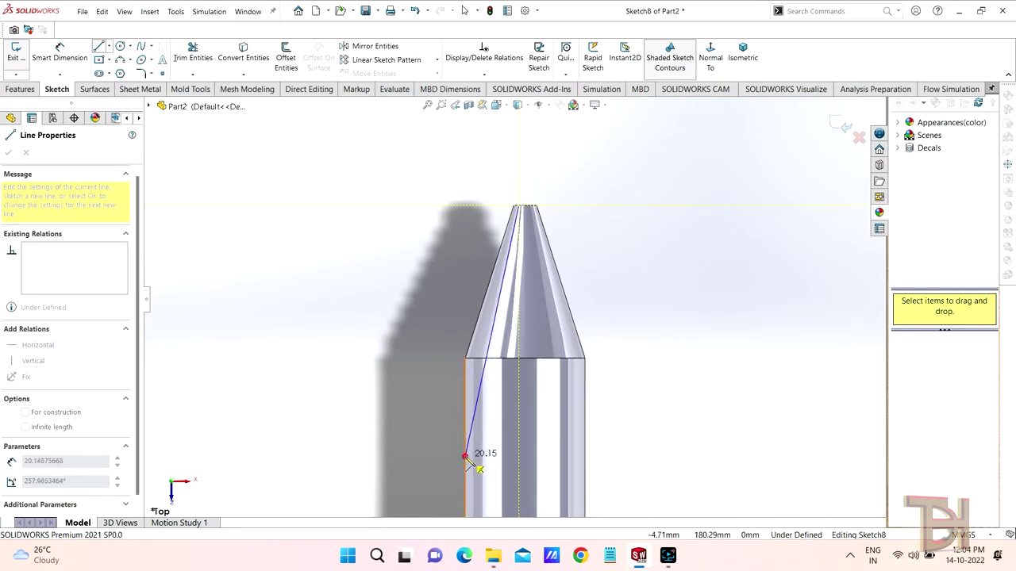
{"action": "left_click", "coordinate": [465, 458]}
{"action": "right_click", "coordinate": [374, 295]}
{"action": "left_click", "coordinate": [407, 310]}
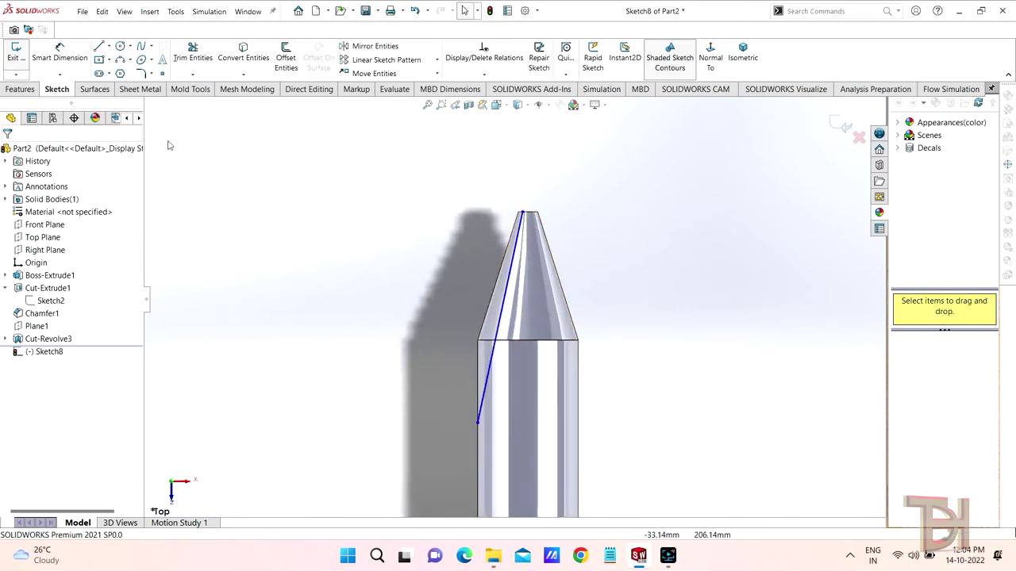
Dimension the line's vertical span to 20 mm and exit the sketch.
{"action": "left_click", "coordinate": [62, 62]}
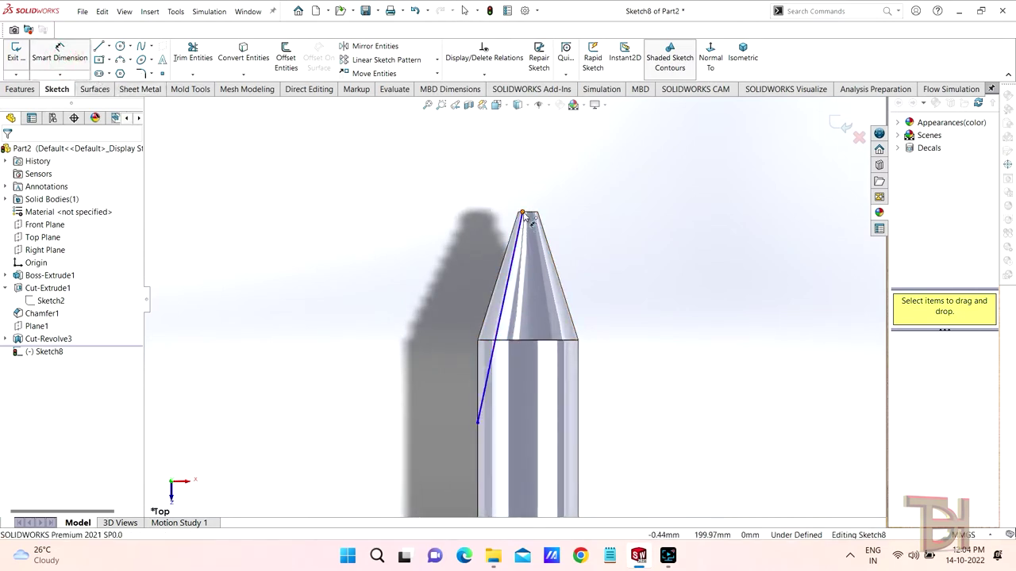
{"action": "left_click", "coordinate": [523, 214]}
{"action": "left_click", "coordinate": [477, 424]}
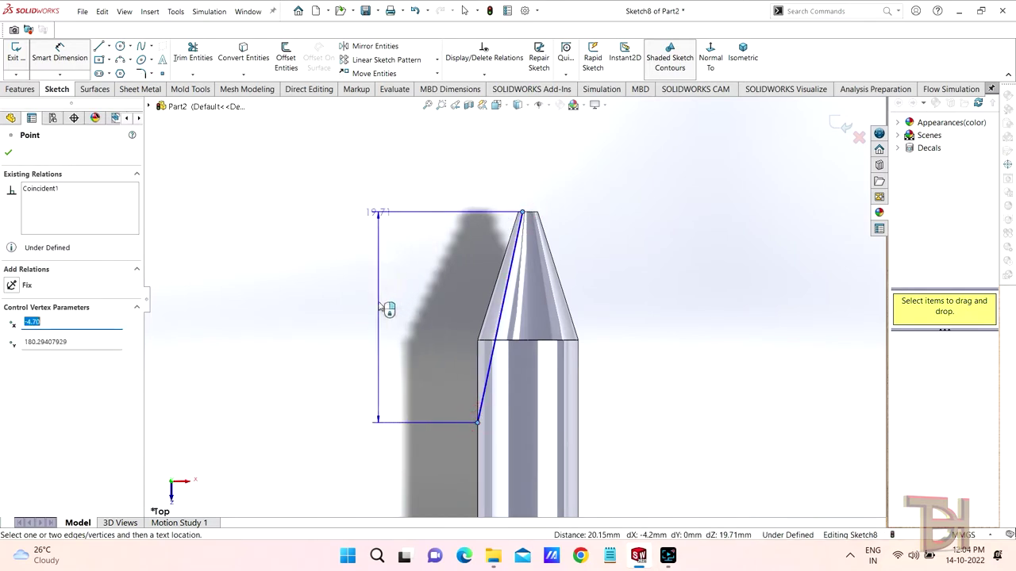
{"action": "left_click", "coordinate": [378, 302]}
{"action": "type", "text": "20"}
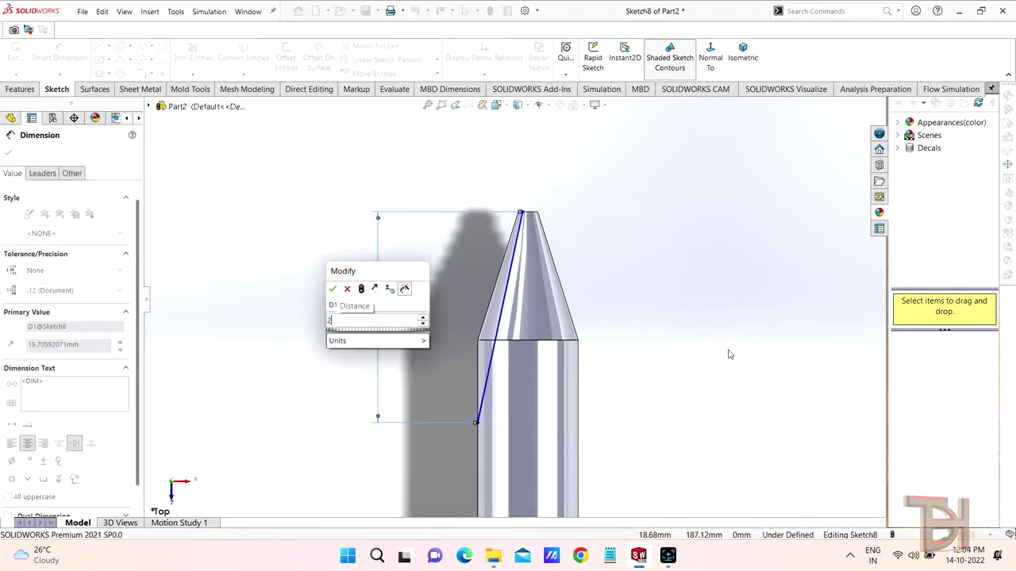
{"action": "key", "text": "Return"}
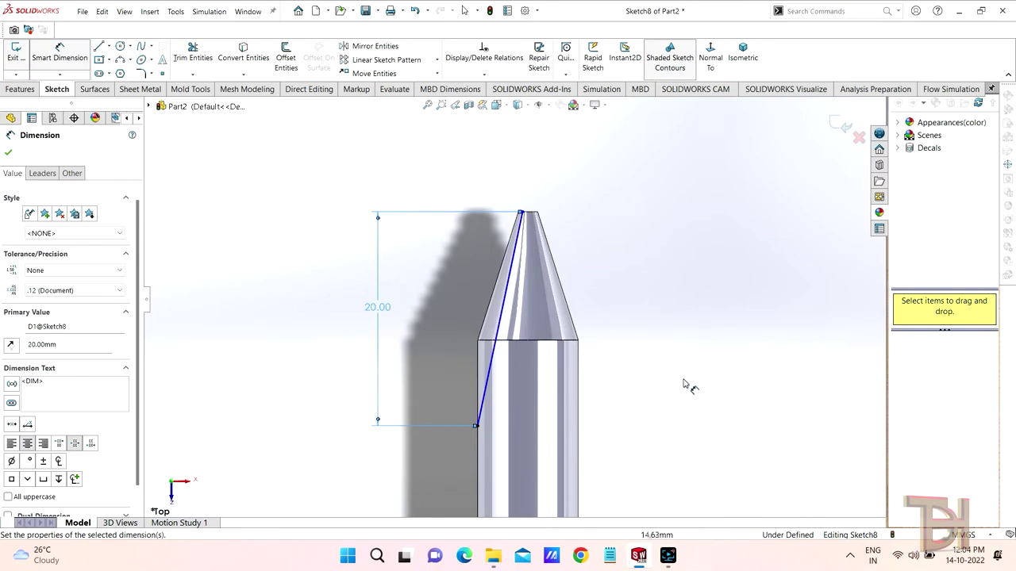
{"action": "left_click", "coordinate": [99, 49]}
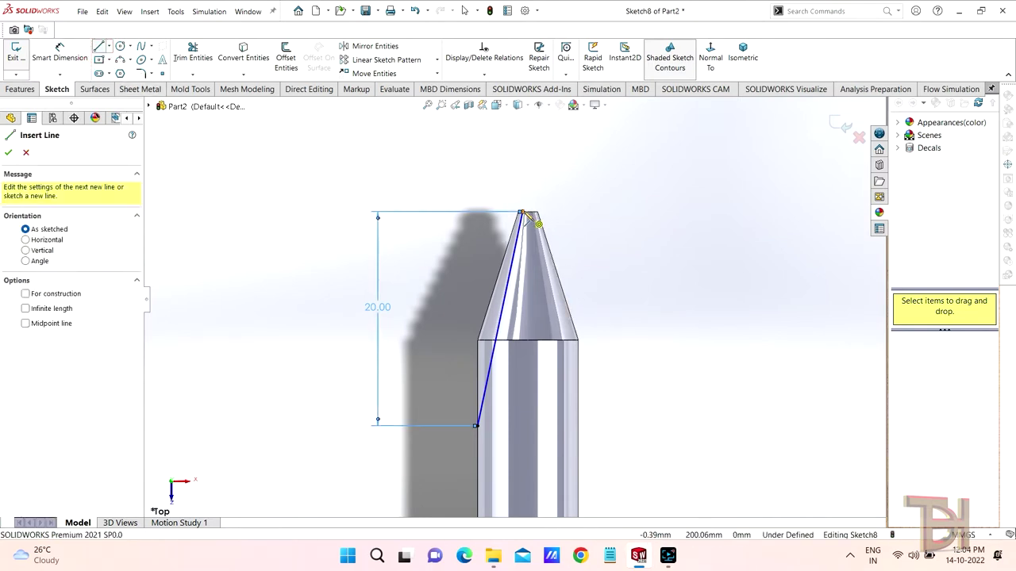
{"action": "left_click", "coordinate": [8, 152]}
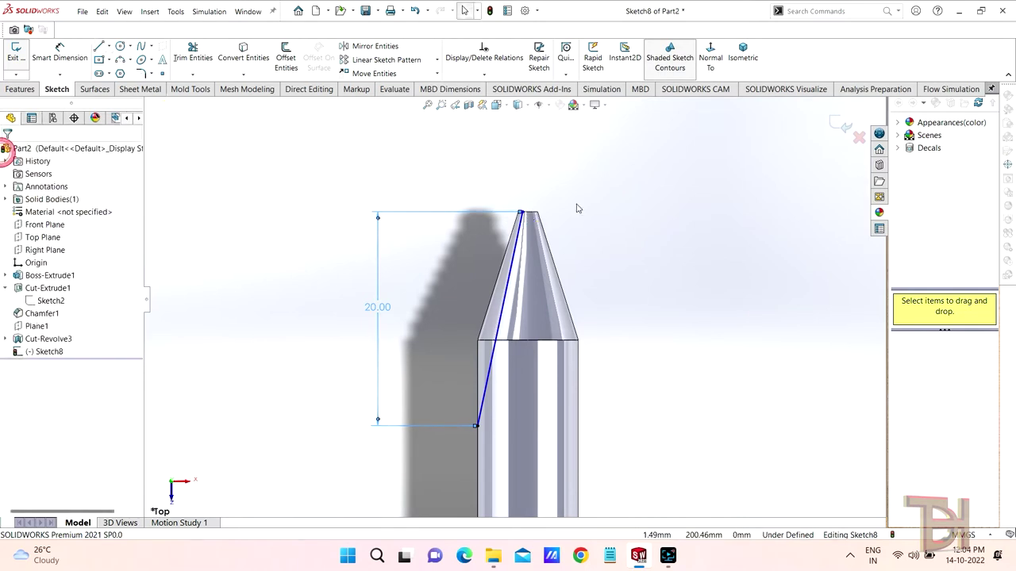
Start a new reference plane using the small flat cone tip face as its reference.
{"action": "left_click", "coordinate": [843, 125]}
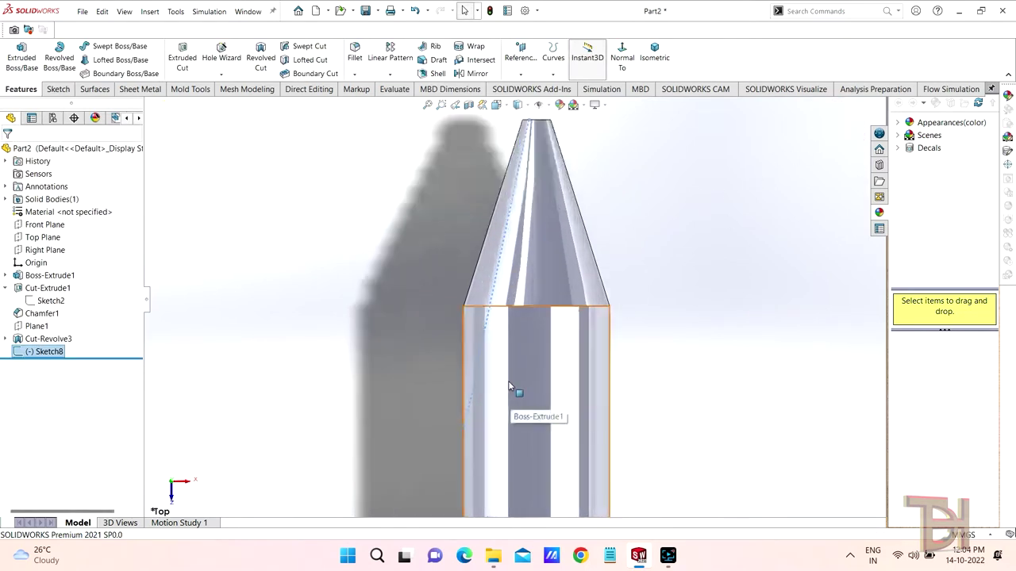
{"action": "left_click", "coordinate": [635, 307]}
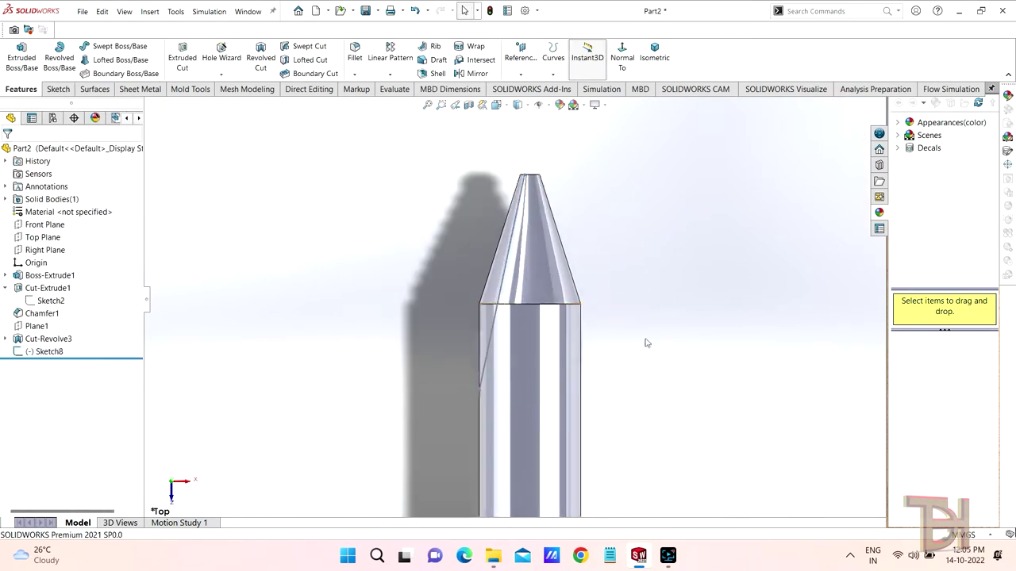
{"action": "key", "text": "z"}
{"action": "key", "text": "z"}
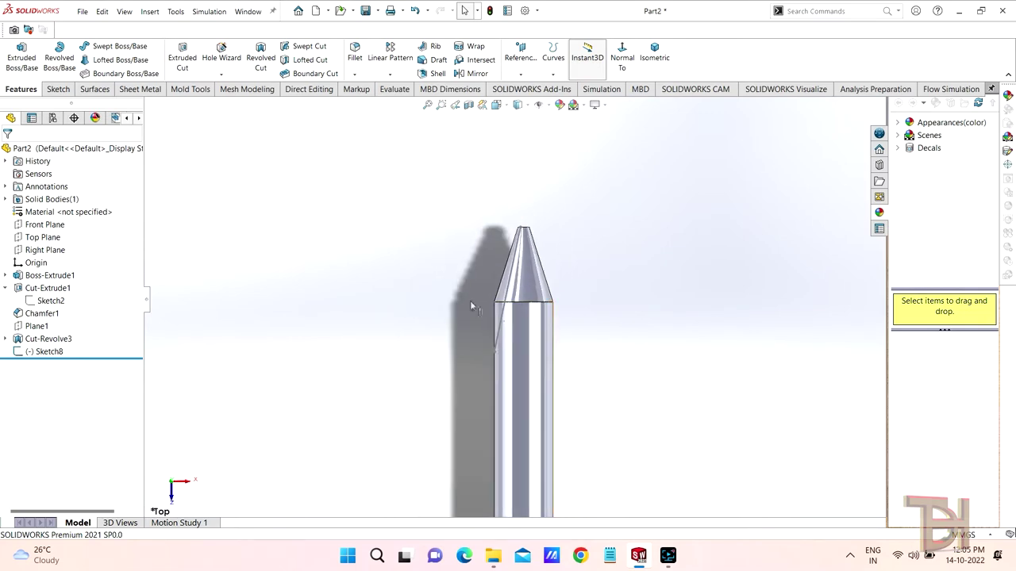
{"action": "left_click", "coordinate": [521, 74]}
{"action": "left_click", "coordinate": [527, 86]}
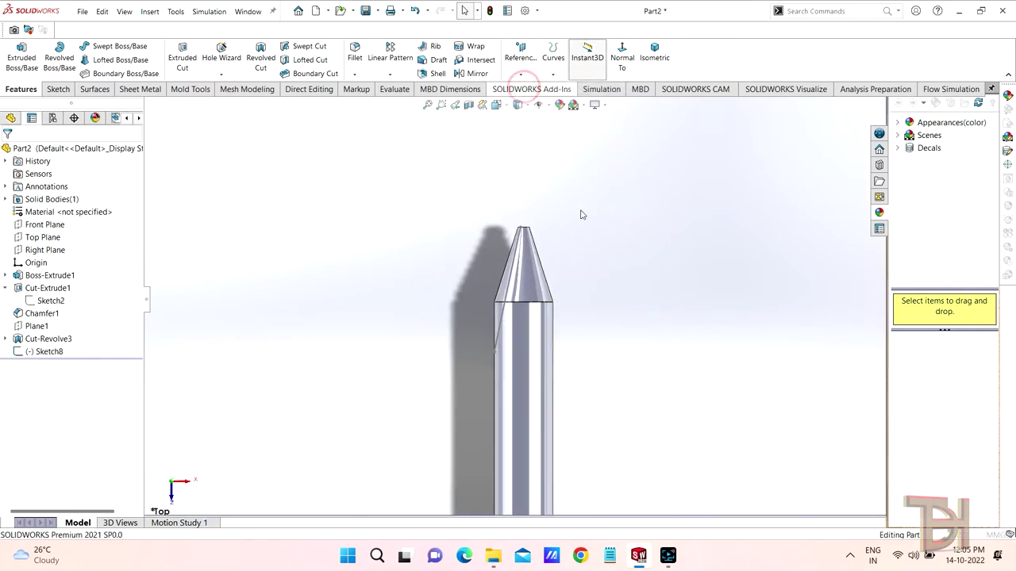
{"action": "middle_click_drag", "start_coordinate": [579, 262], "coordinate": [457, 261]}
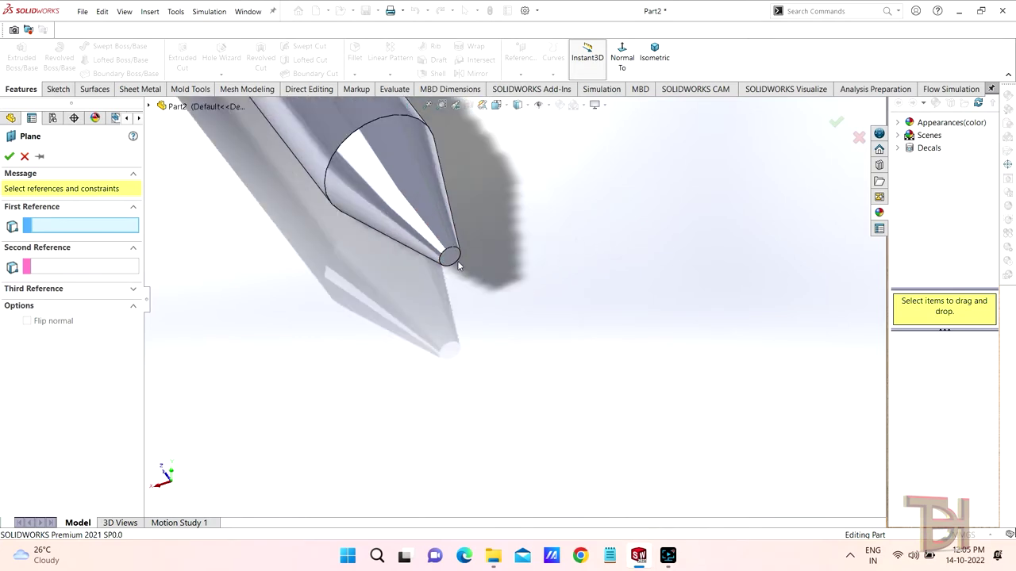
{"action": "left_click", "coordinate": [450, 259]}
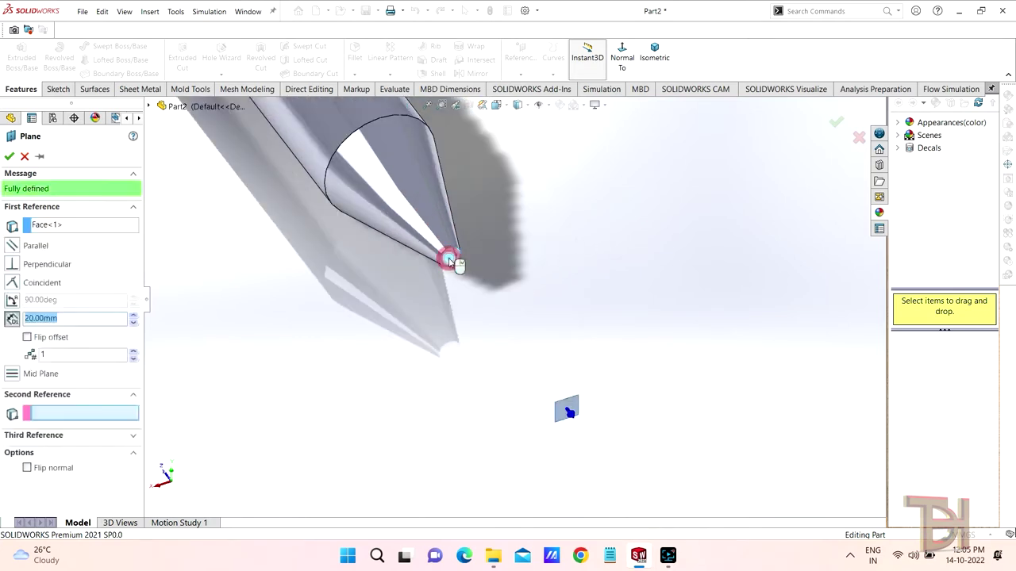
Flip the 20 mm offset back along the shaft, create Plane2, and select it.
{"action": "left_click", "coordinate": [26, 338]}
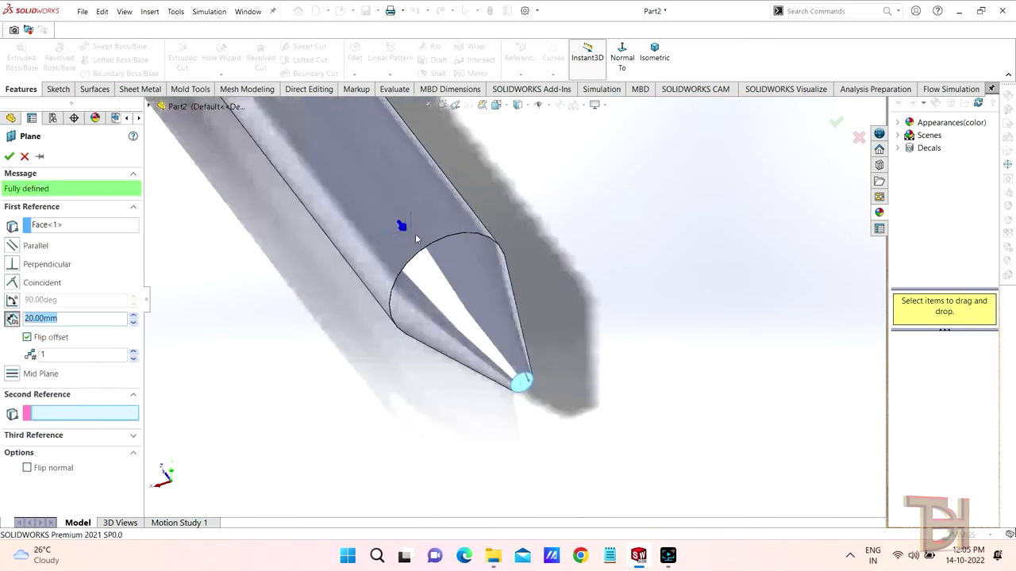
{"action": "scroll", "coordinate": [417, 230], "scroll_direction": "down", "scroll_amount": 5}
{"action": "mouse_move", "coordinate": [433, 246]}
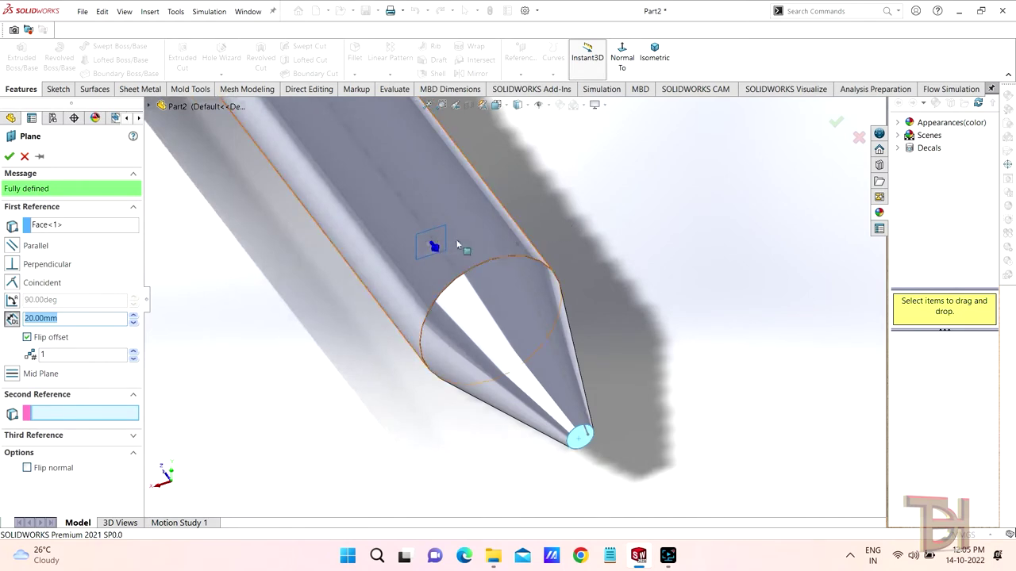
{"action": "key", "text": "Return"}
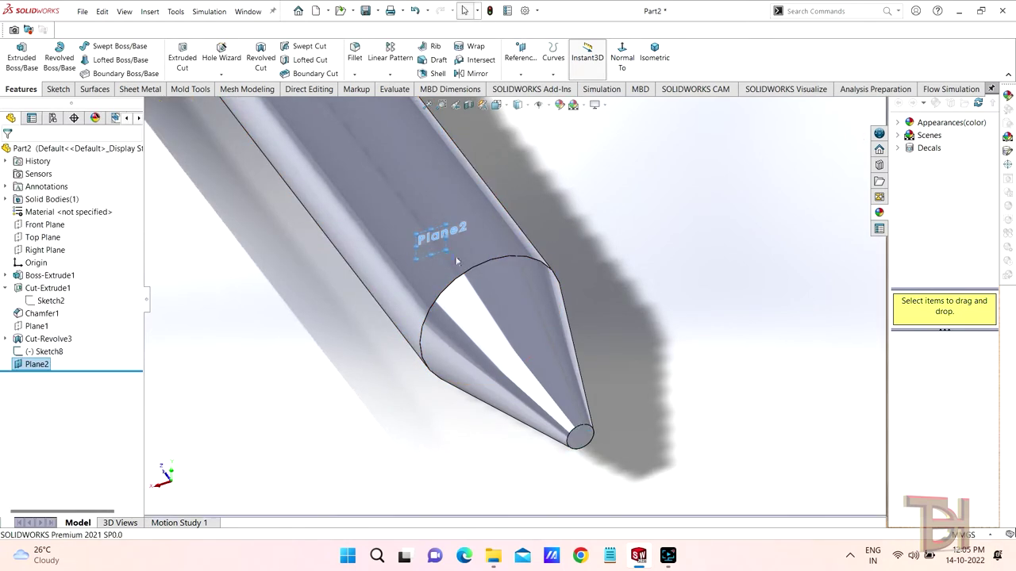
{"action": "left_click", "coordinate": [35, 366]}
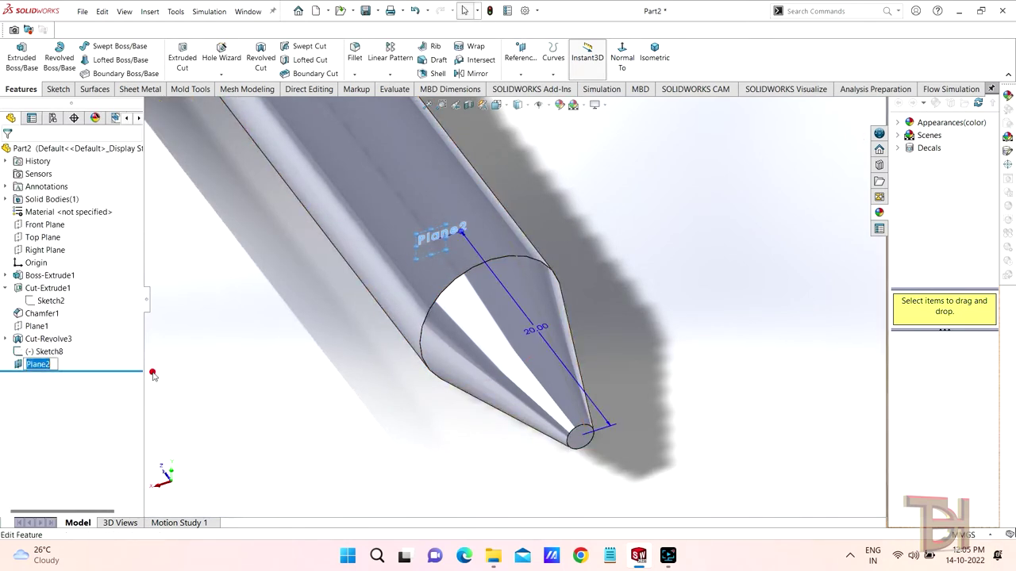
Draw a vertical centerline upward from the origin on Plane2.
{"action": "scroll", "coordinate": [579, 273], "scroll_direction": "down", "scroll_amount": 5}
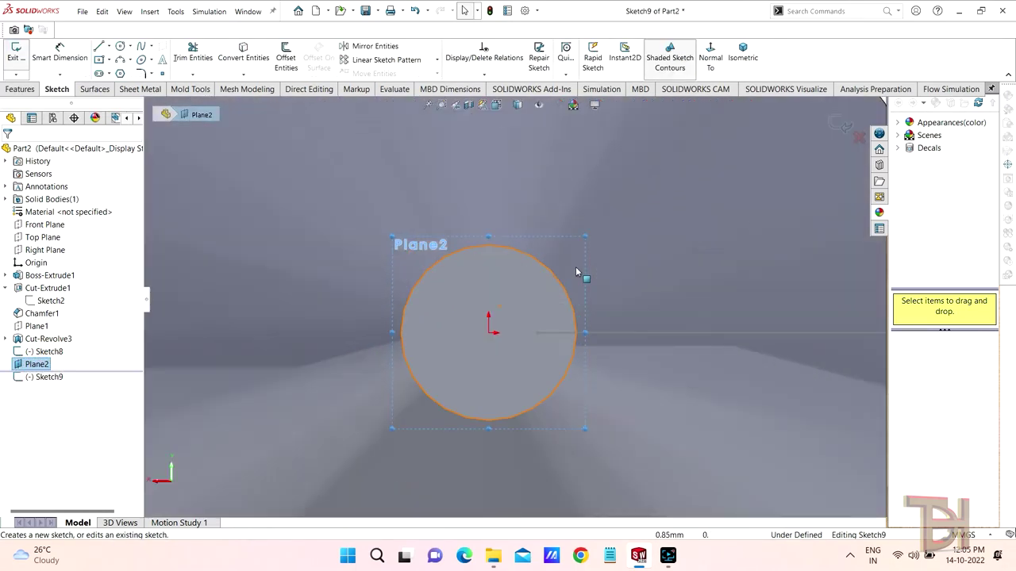
{"action": "scroll", "coordinate": [563, 333], "scroll_direction": "up", "scroll_amount": 8}
{"action": "scroll", "coordinate": [516, 278], "scroll_direction": "down", "scroll_amount": 3}
{"action": "scroll", "coordinate": [548, 270], "scroll_direction": "down", "scroll_amount": 2}
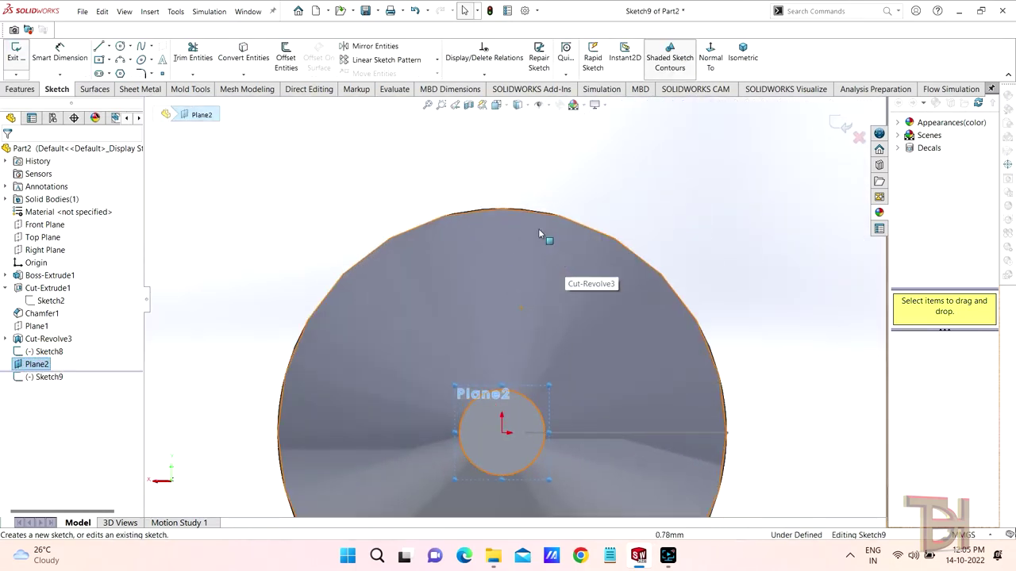
{"action": "scroll", "coordinate": [538, 229], "scroll_direction": "up", "scroll_amount": 1}
{"action": "left_click", "coordinate": [105, 46]}
{"action": "left_click", "coordinate": [128, 73]}
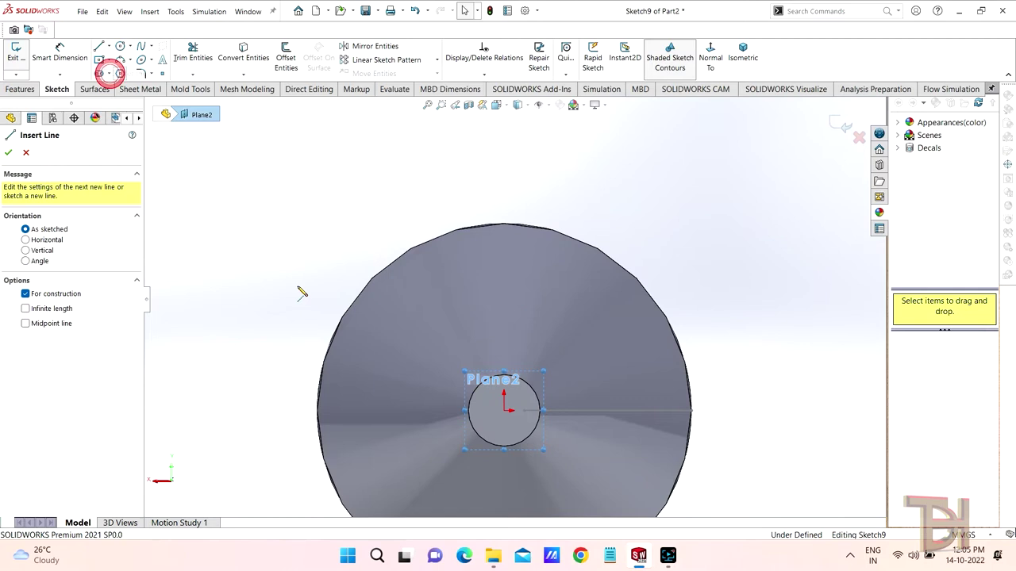
{"action": "left_click", "coordinate": [504, 410]}
{"action": "scroll", "coordinate": [505, 159], "scroll_direction": "up", "scroll_amount": 3}
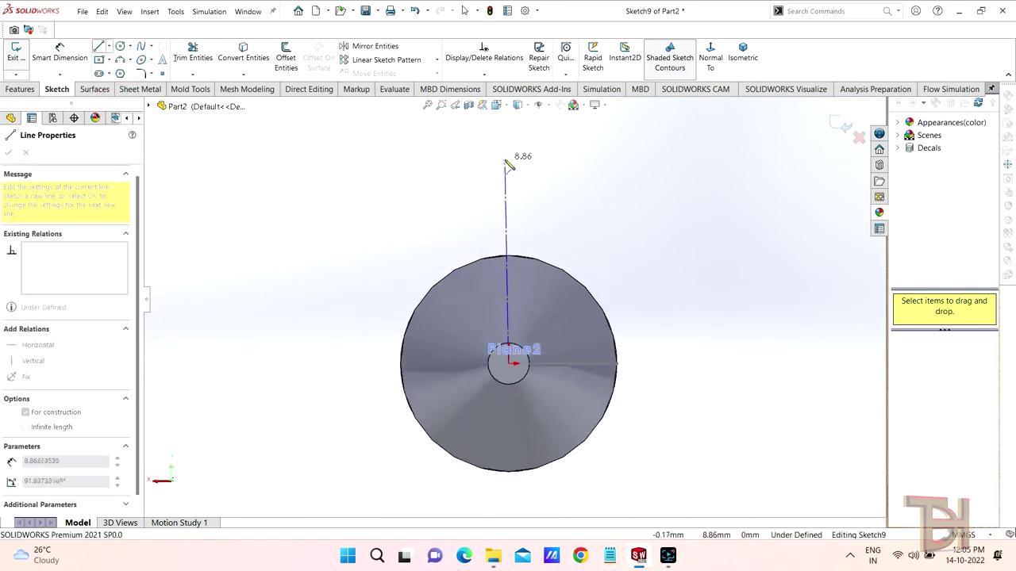
{"action": "left_click", "coordinate": [506, 164]}
{"action": "right_click", "coordinate": [565, 181]}
{"action": "left_click", "coordinate": [592, 194]}
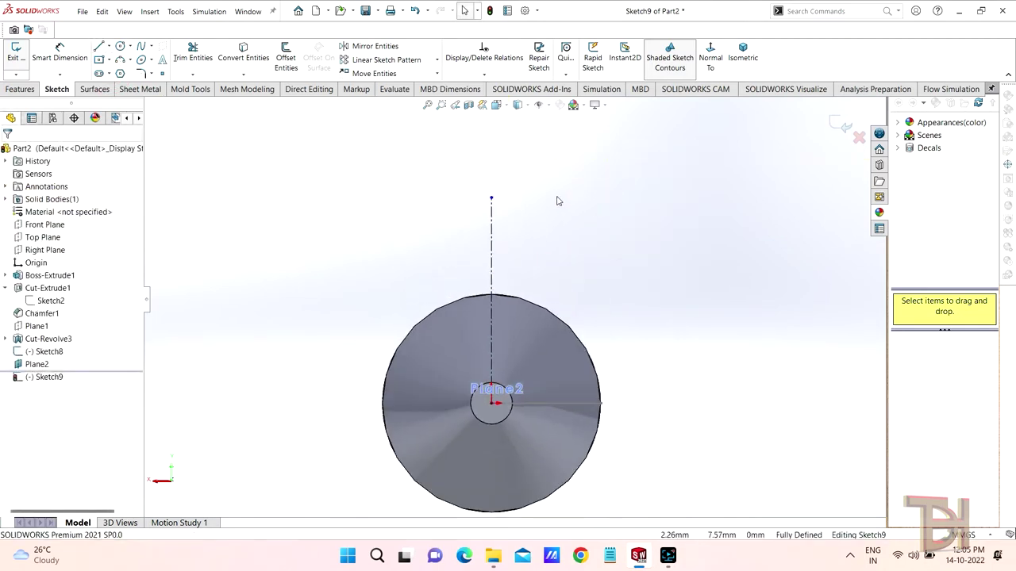
Draw a three-point arc straddling the centerline.
{"action": "left_click", "coordinate": [99, 48]}
{"action": "left_click", "coordinate": [123, 60]}
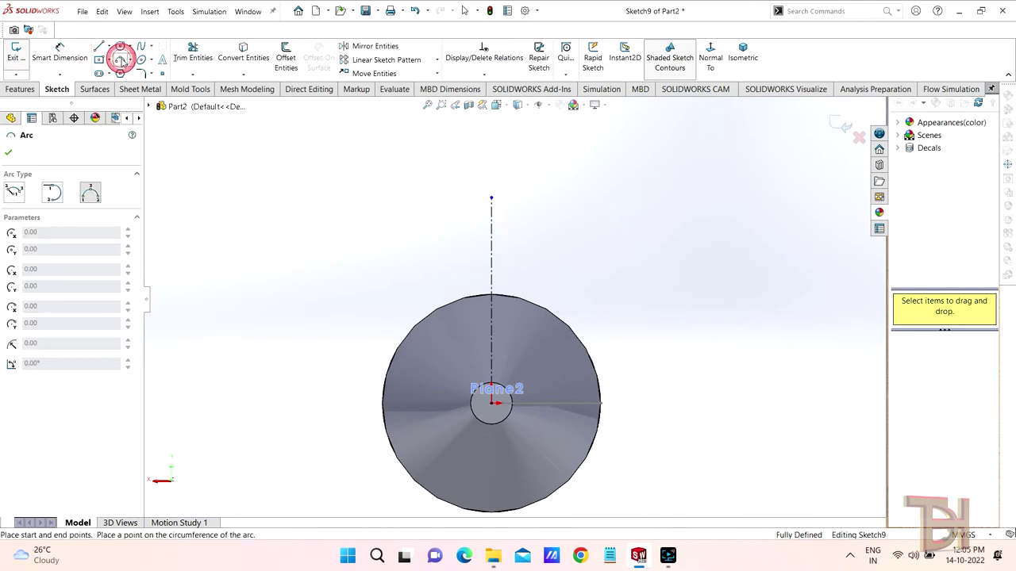
{"action": "scroll", "coordinate": [536, 329], "scroll_direction": "down", "scroll_amount": 2}
{"action": "scroll", "coordinate": [508, 310], "scroll_direction": "down", "scroll_amount": 1}
{"action": "scroll", "coordinate": [479, 278], "scroll_direction": "down", "scroll_amount": 2}
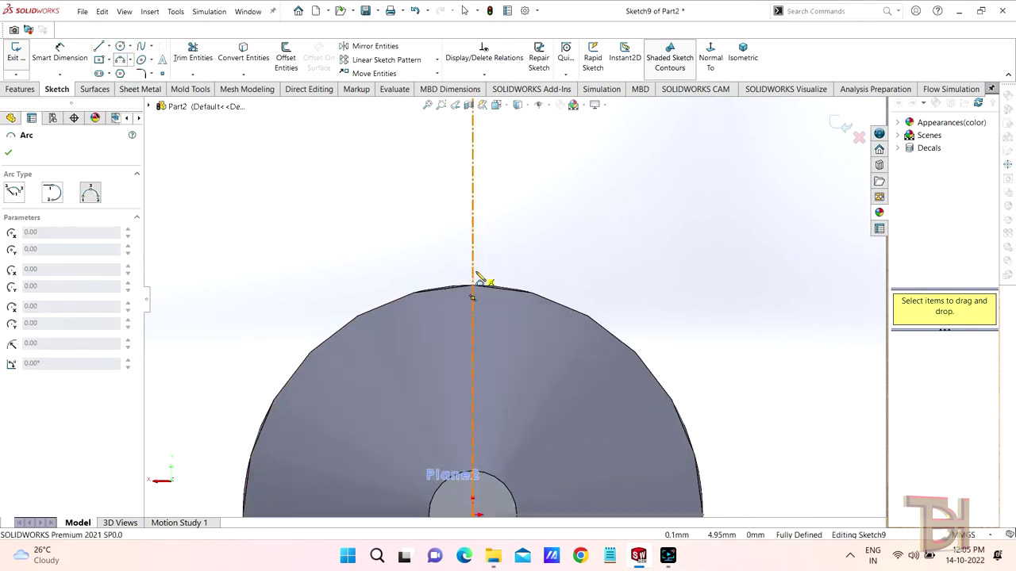
{"action": "left_click", "coordinate": [436, 250]}
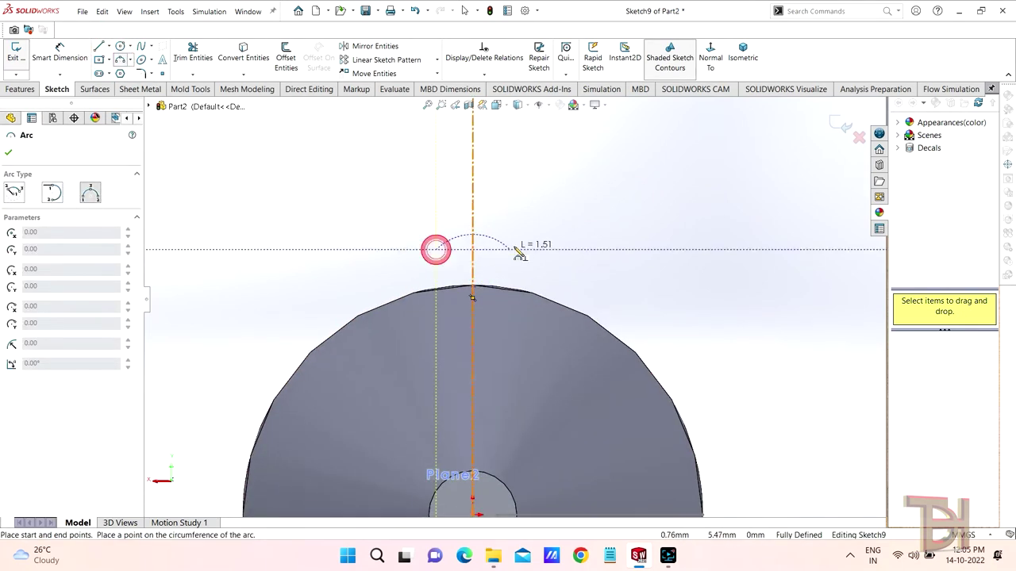
{"action": "left_click", "coordinate": [524, 251]}
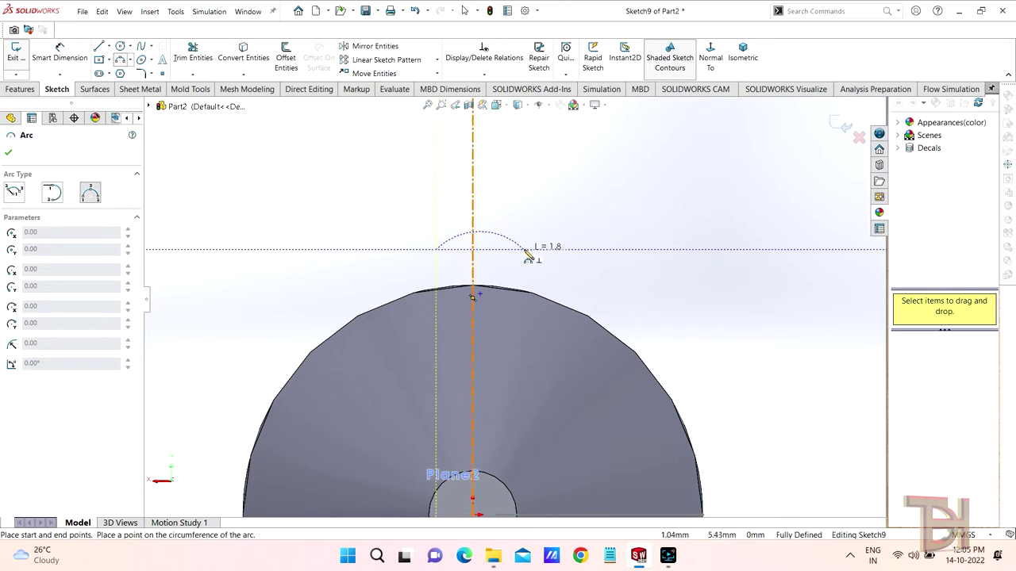
{"action": "left_click", "coordinate": [474, 275]}
{"action": "right_click", "coordinate": [519, 212]}
{"action": "left_click", "coordinate": [546, 208]}
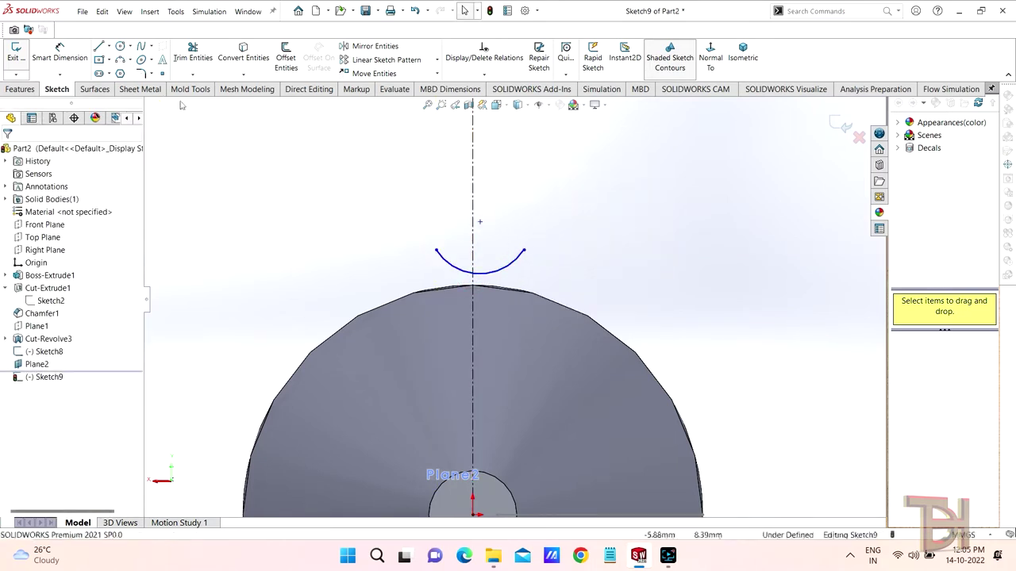
Dimension the arc's radius to 0.5 mm.
{"action": "left_click", "coordinate": [60, 51]}
{"action": "left_click", "coordinate": [512, 264]}
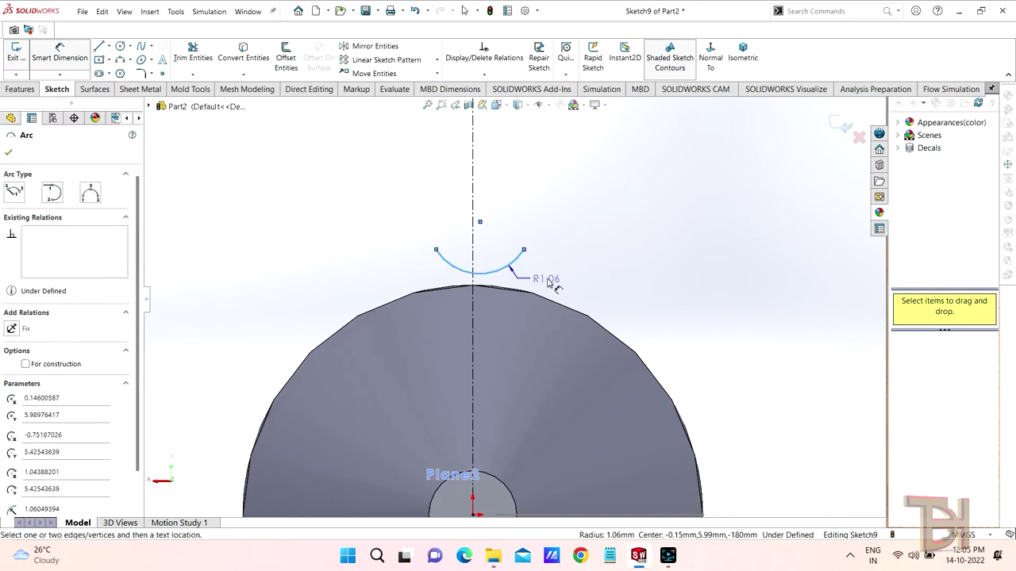
{"action": "left_click", "coordinate": [548, 283]}
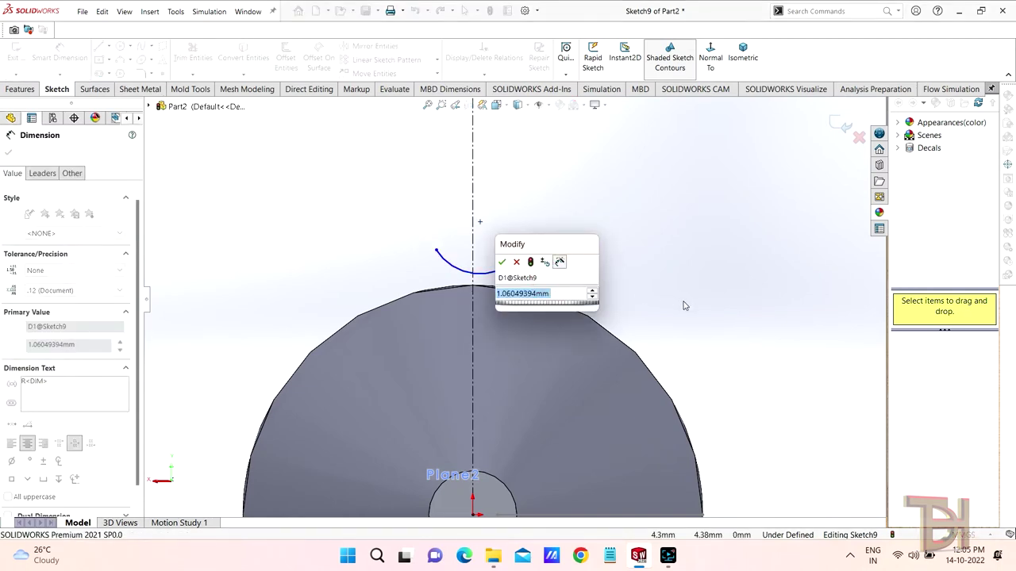
{"action": "type", "text": "0.5"}
{"action": "key", "text": "Return"}
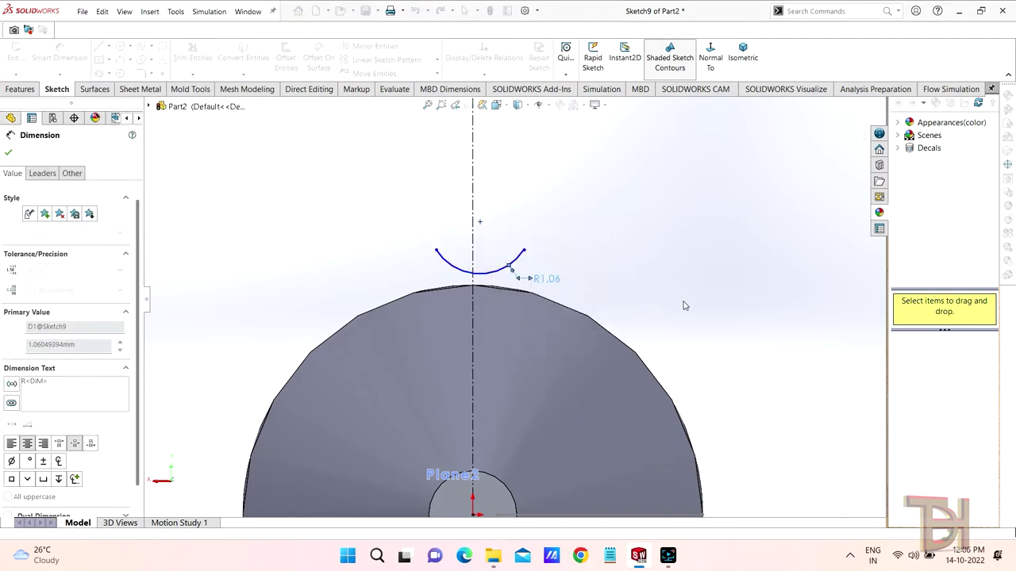
{"action": "scroll", "coordinate": [640, 302], "scroll_direction": "up", "scroll_amount": 2}
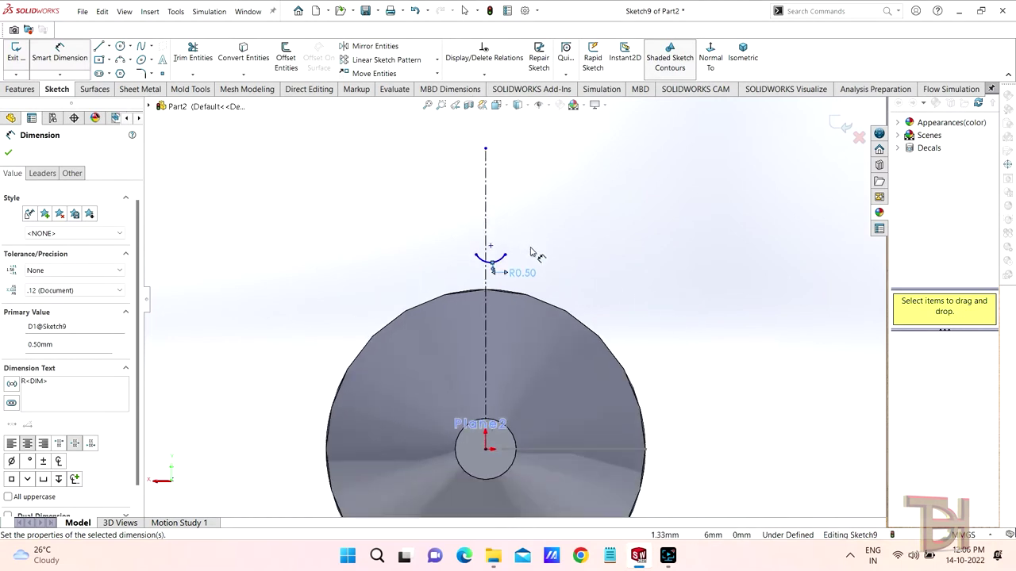
{"action": "scroll", "coordinate": [508, 271], "scroll_direction": "down", "scroll_amount": 3}
{"action": "scroll", "coordinate": [480, 274], "scroll_direction": "down", "scroll_amount": 2}
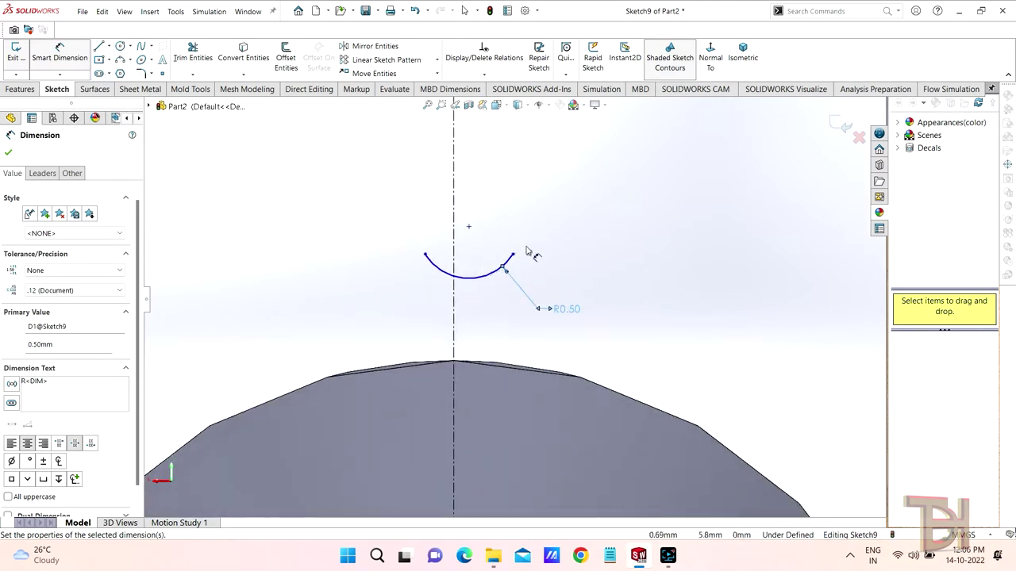
{"action": "right_click", "coordinate": [553, 221]}
{"action": "left_click", "coordinate": [595, 247]}
Make the arc's endpoints symmetric about the vertical centerline.
{"action": "left_click", "coordinate": [513, 255]}
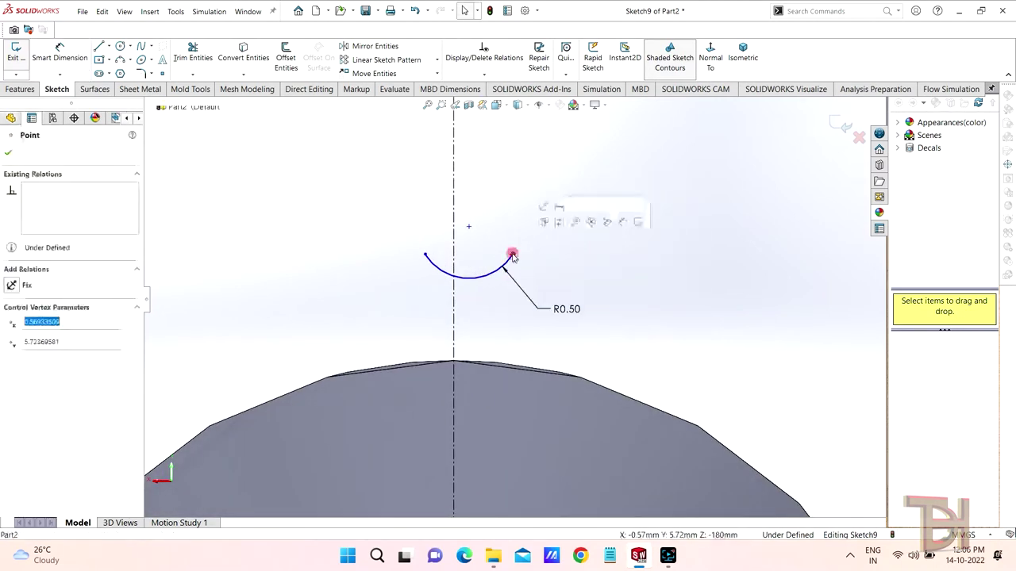
{"action": "left_click", "coordinate": [453, 259], "text": "ctrl"}
{"action": "left_click", "coordinate": [426, 255], "text": "ctrl"}
{"action": "left_click", "coordinate": [458, 208]}
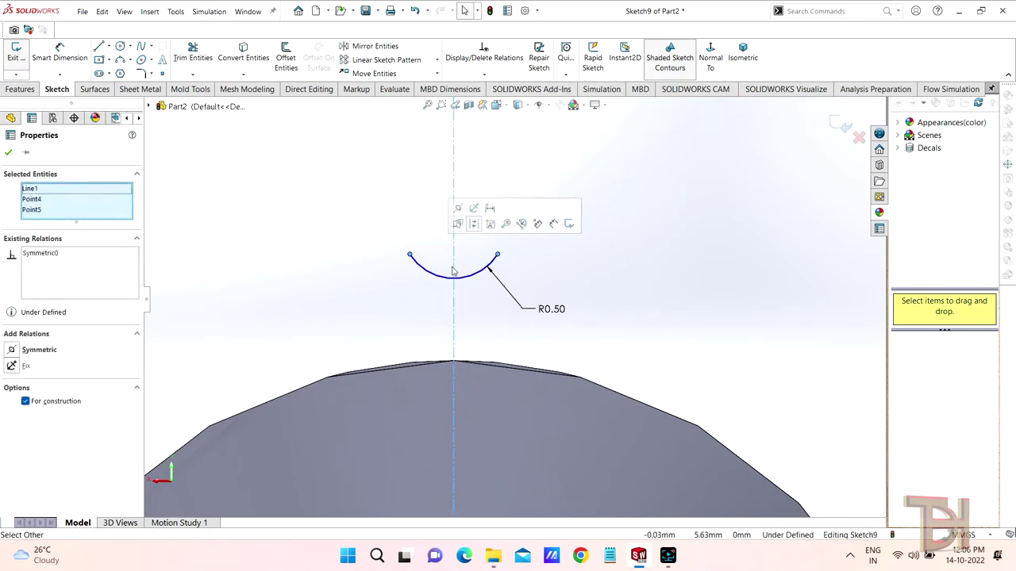
{"action": "left_click", "coordinate": [555, 263]}
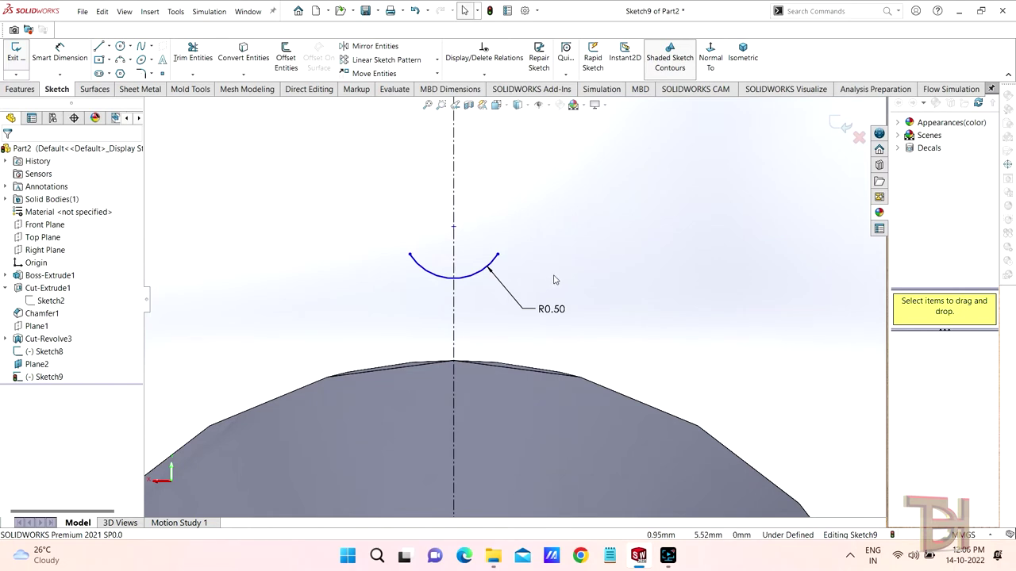
{"action": "scroll", "coordinate": [555, 262], "scroll_direction": "up", "scroll_amount": 5}
Draw a closed triangle from the arc's ends up to a horizontal top edge.
{"action": "left_click", "coordinate": [99, 46]}
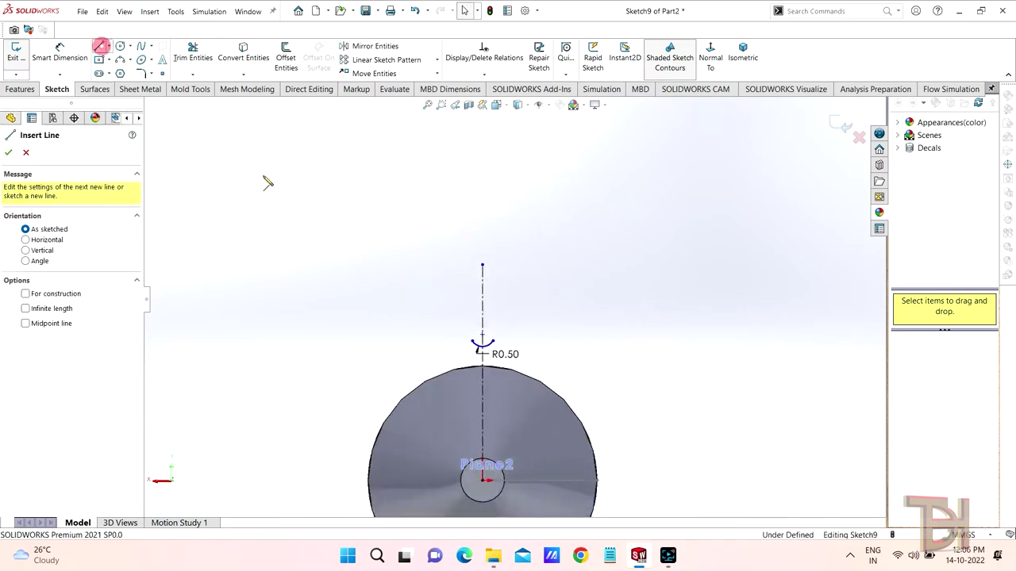
{"action": "left_click", "coordinate": [493, 342]}
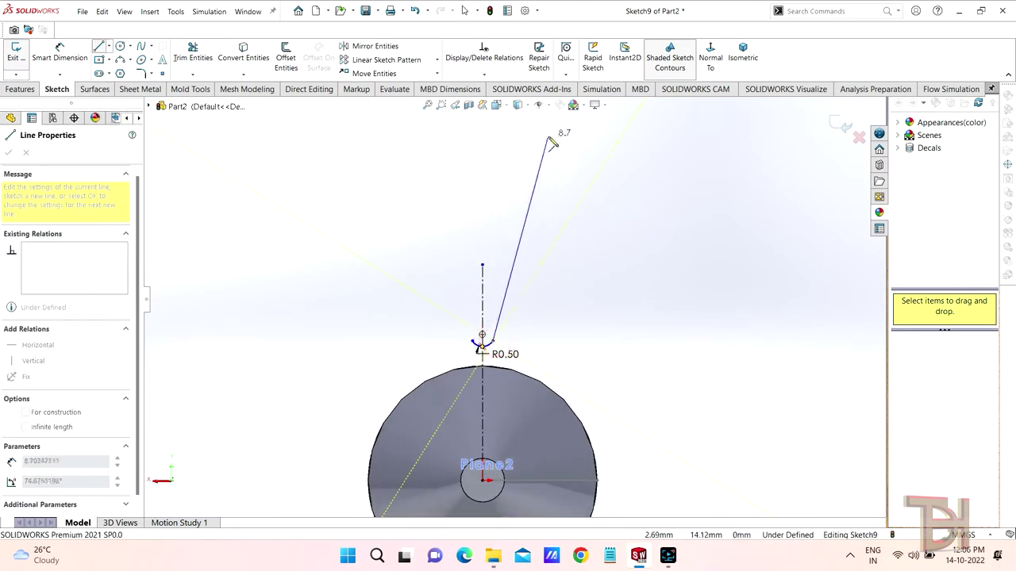
{"action": "left_click", "coordinate": [577, 144]}
{"action": "left_click", "coordinate": [365, 143]}
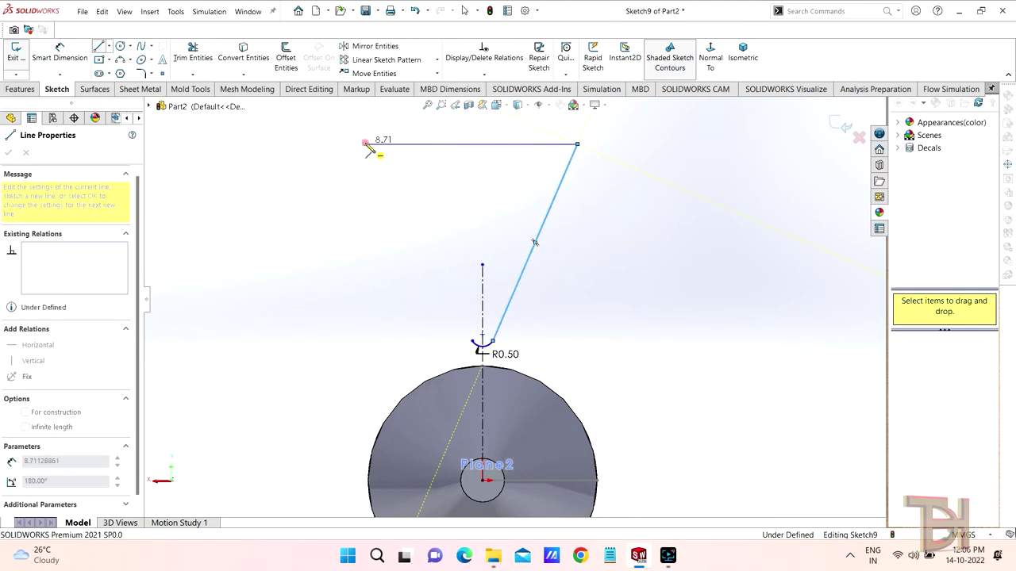
{"action": "left_click", "coordinate": [473, 341]}
{"action": "right_click", "coordinate": [616, 249]}
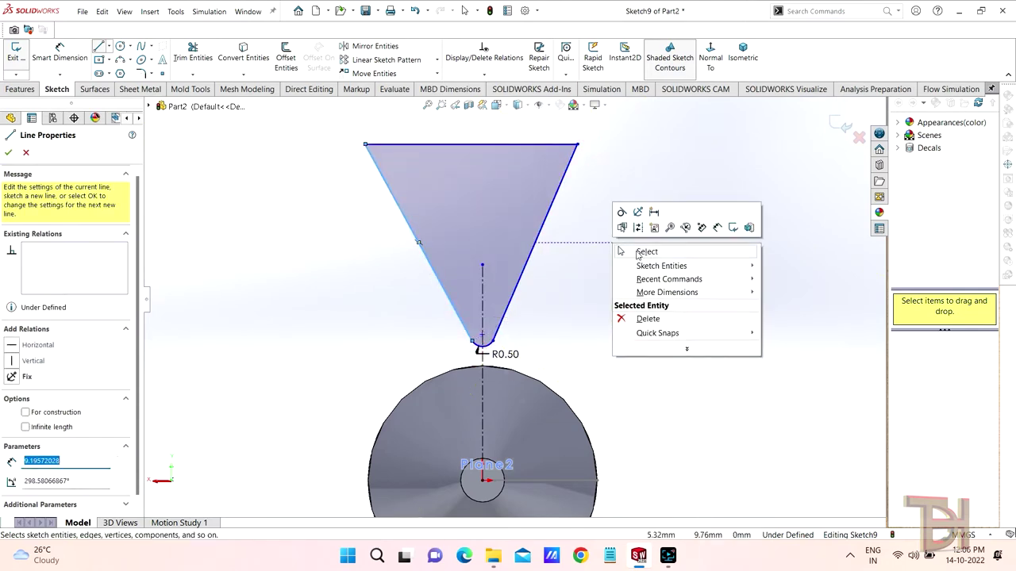
{"action": "left_click", "coordinate": [638, 249]}
Make the triangle's sides symmetric about the centerline and set the angle between them to 50°.
{"action": "left_click_drag", "start_coordinate": [527, 288], "coordinate": [429, 288]}
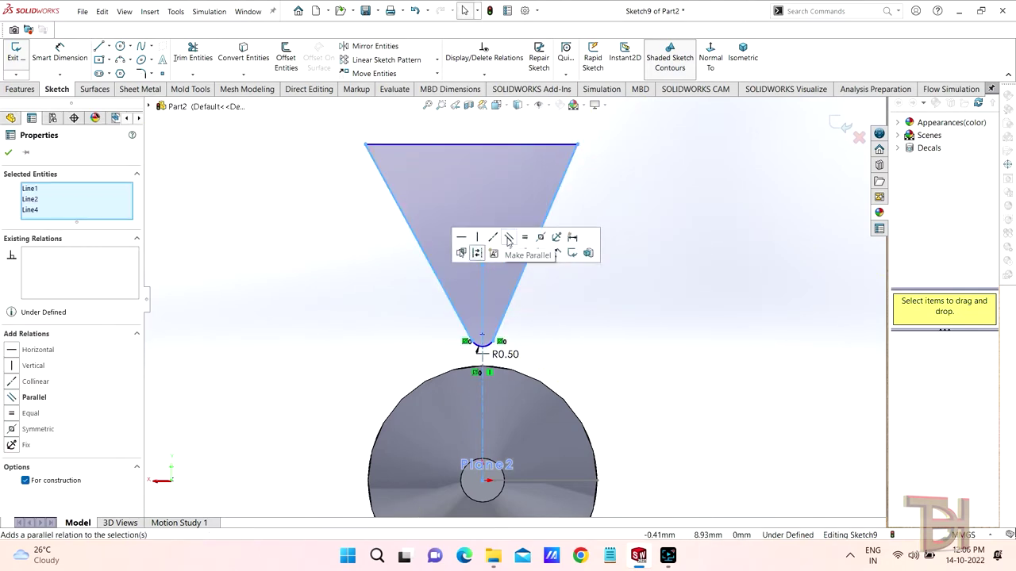
{"action": "left_click", "coordinate": [540, 237]}
{"action": "left_click", "coordinate": [590, 308]}
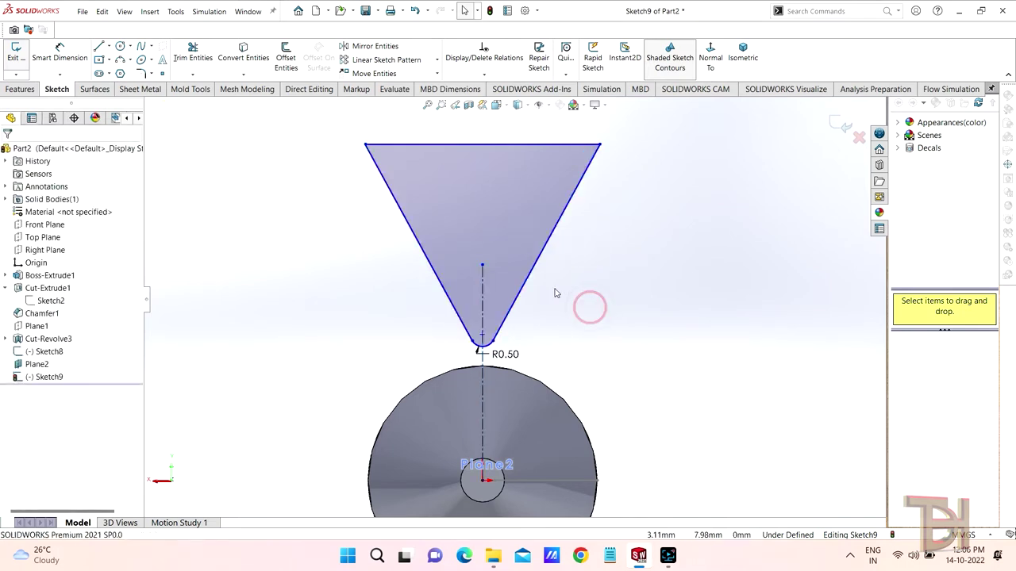
{"action": "left_click", "coordinate": [60, 51]}
{"action": "left_click", "coordinate": [451, 296]}
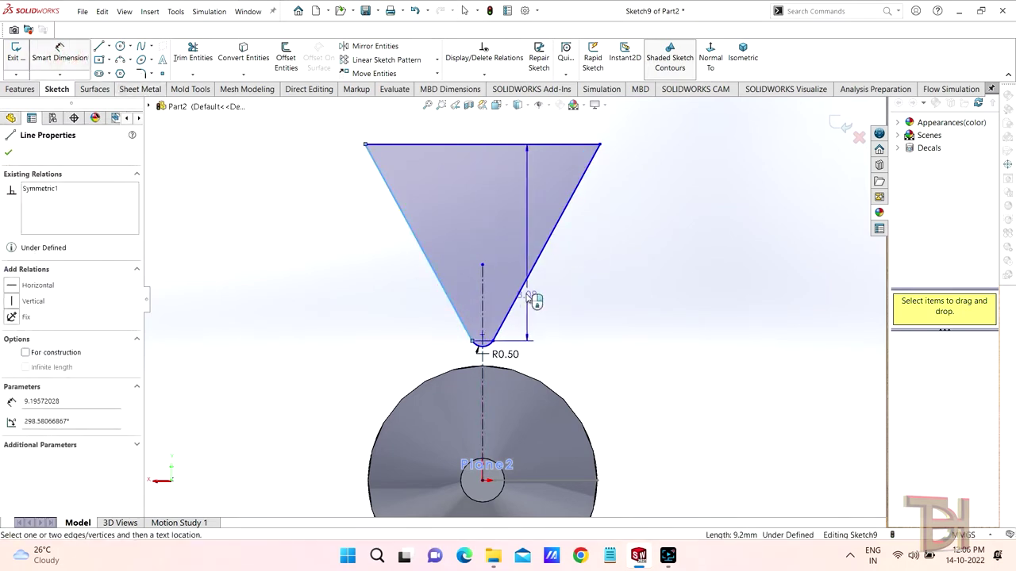
{"action": "left_click", "coordinate": [520, 295]}
{"action": "left_click", "coordinate": [485, 233]}
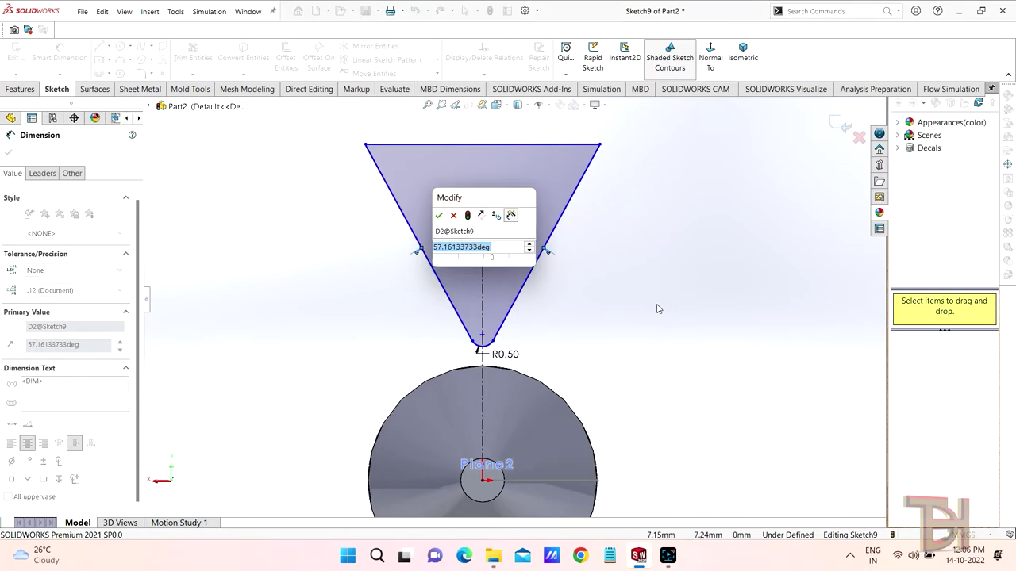
{"action": "type", "text": "50"}
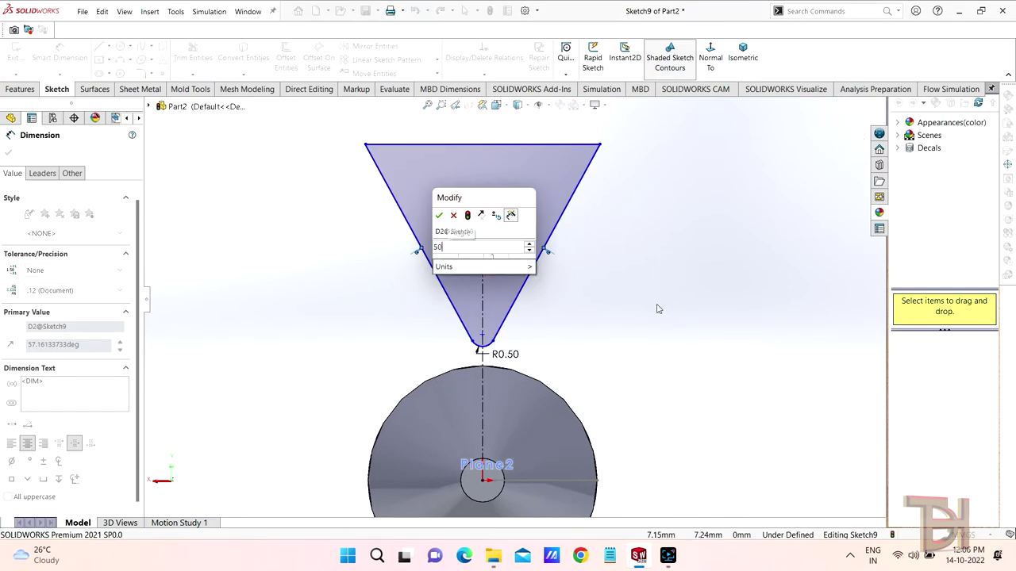
{"action": "key", "text": "Return"}
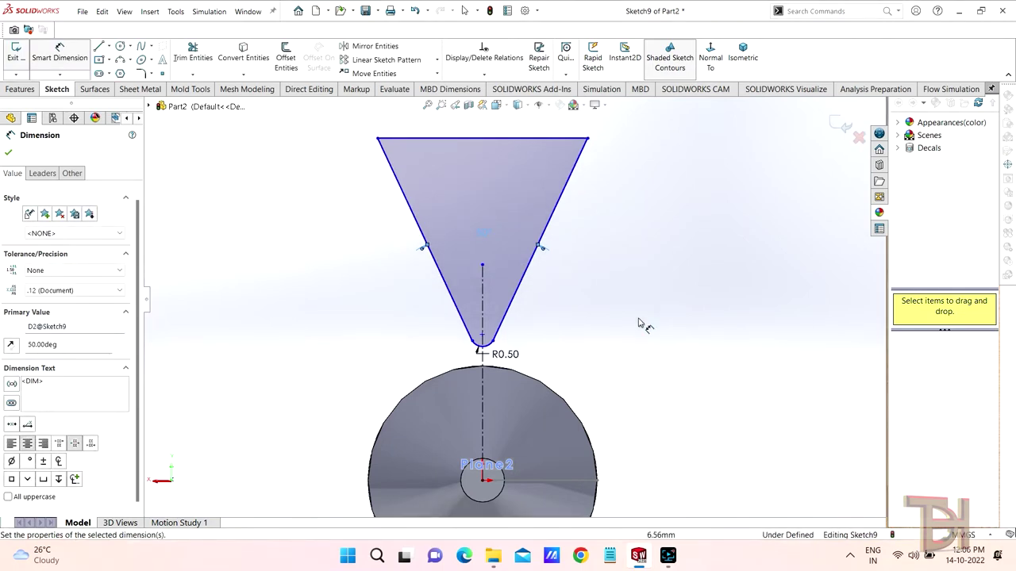
{"action": "scroll", "coordinate": [516, 325], "scroll_direction": "up", "scroll_amount": 1}
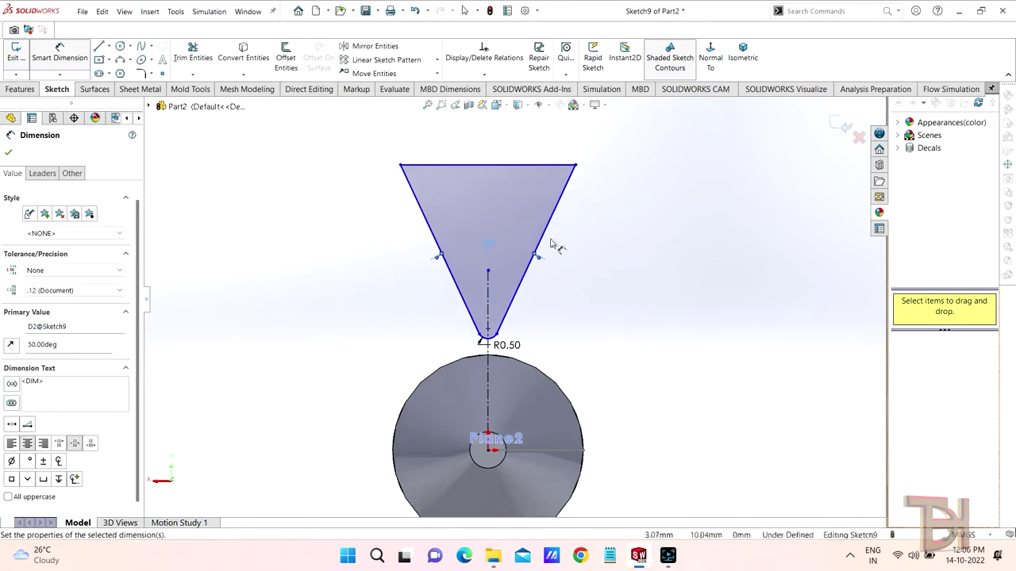
{"action": "left_click", "coordinate": [8, 153]}
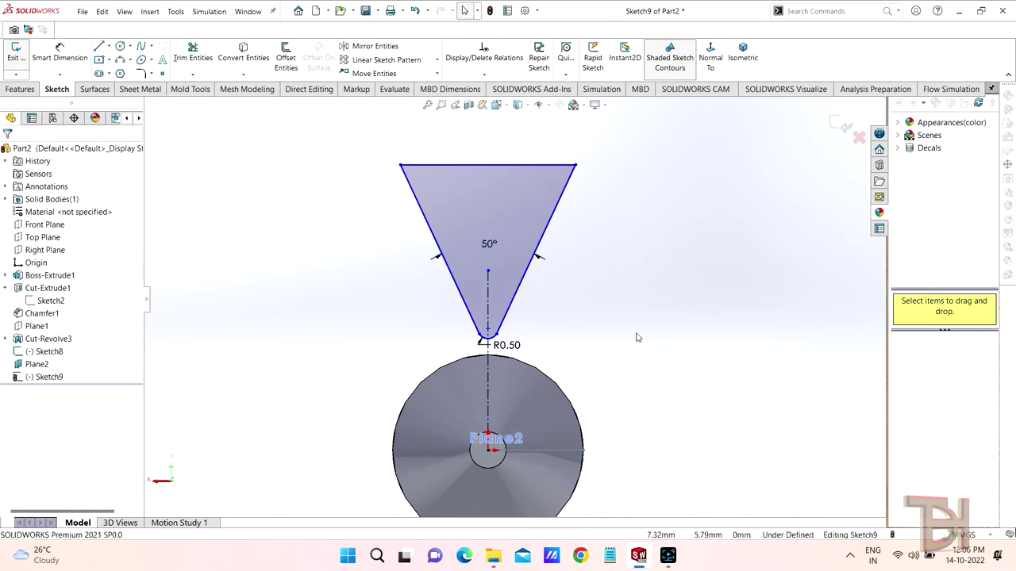
Check the V-profile against the cylinder and exit Sketch9.
{"action": "mouse_move", "coordinate": [636, 337]}
{"action": "middle_mouse_down"}
{"action": "mouse_move", "coordinate": [849, 453]}
{"action": "mouse_move", "coordinate": [681, 372]}
{"action": "mouse_move", "coordinate": [637, 367]}
{"action": "middle_mouse_up"}
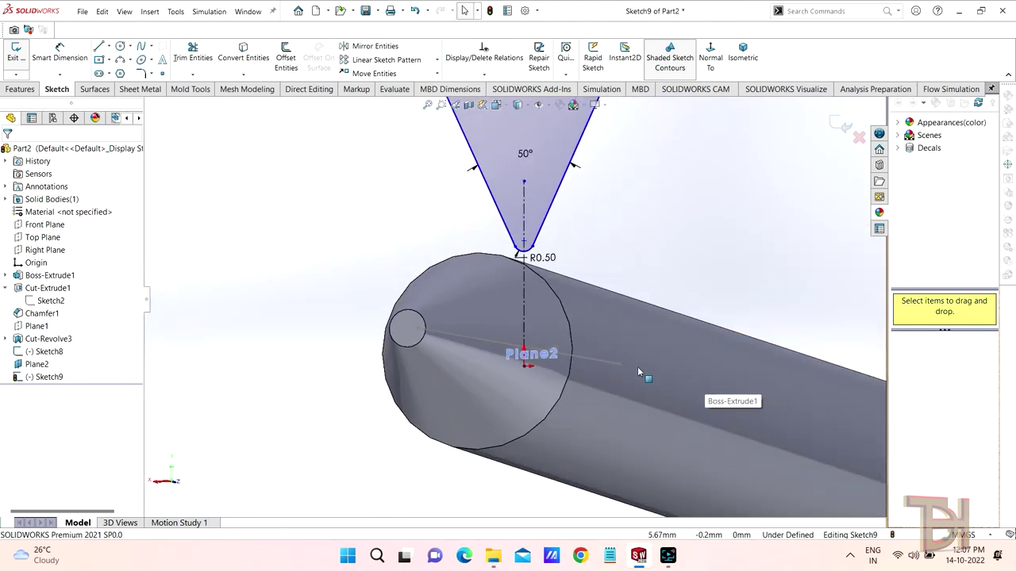
{"action": "scroll", "coordinate": [637, 367], "scroll_direction": "up", "scroll_amount": 3}
{"action": "scroll", "coordinate": [607, 342], "scroll_direction": "up", "scroll_amount": 2}
{"action": "mouse_move", "coordinate": [606, 342]}
{"action": "middle_mouse_down"}
{"action": "mouse_move", "coordinate": [589, 326]}
{"action": "mouse_move", "coordinate": [609, 353]}
{"action": "mouse_move", "coordinate": [603, 383]}
{"action": "mouse_move", "coordinate": [645, 344]}
{"action": "mouse_move", "coordinate": [651, 359]}
{"action": "middle_mouse_up"}
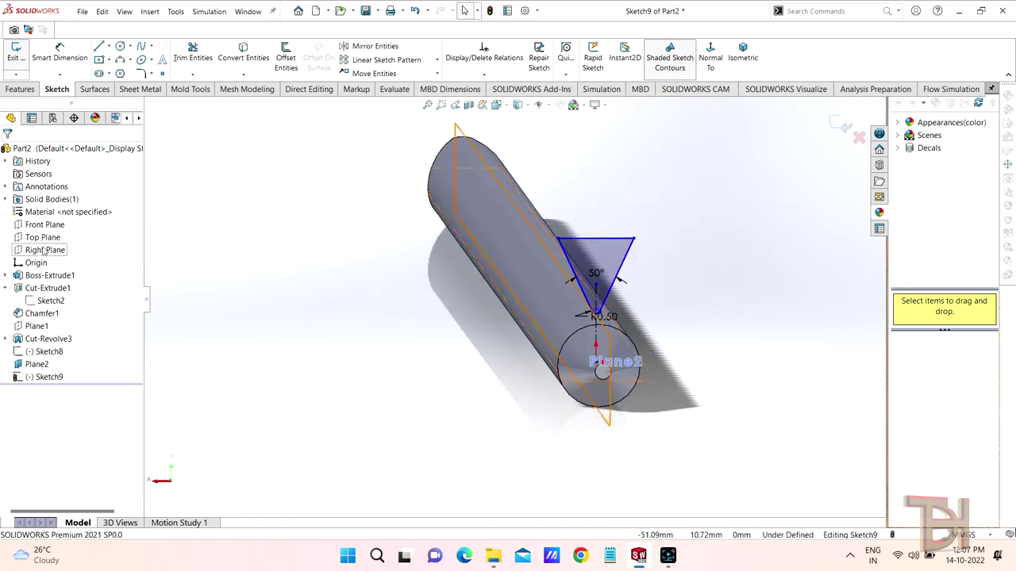
{"action": "left_click", "coordinate": [833, 120]}
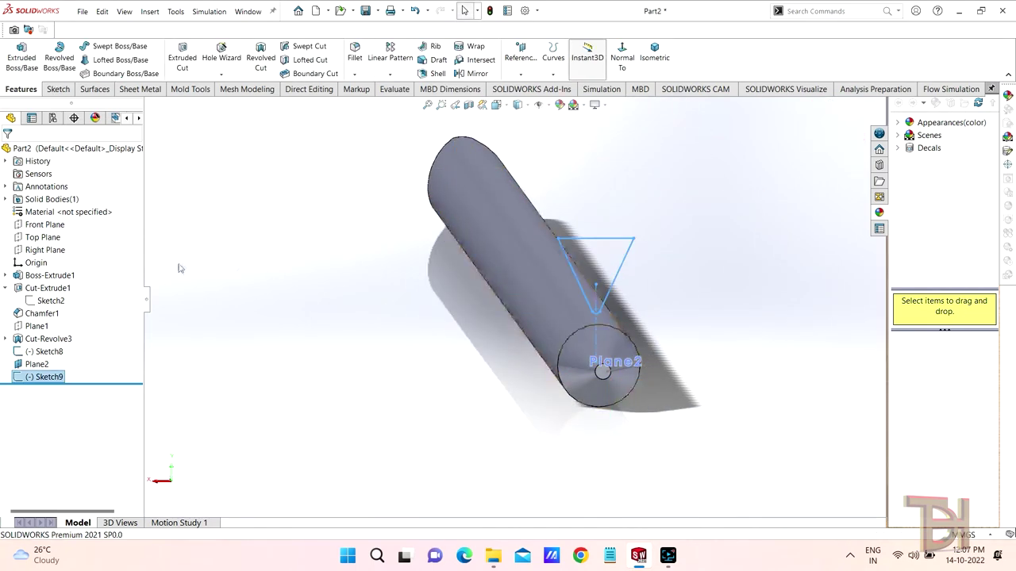
{"action": "left_click", "coordinate": [45, 250]}
On the Right Plane, sketch a line from the cone tip to a point above the shaft.
{"action": "left_click", "coordinate": [48, 230]}
{"action": "scroll", "coordinate": [706, 318], "scroll_direction": "down", "scroll_amount": 2}
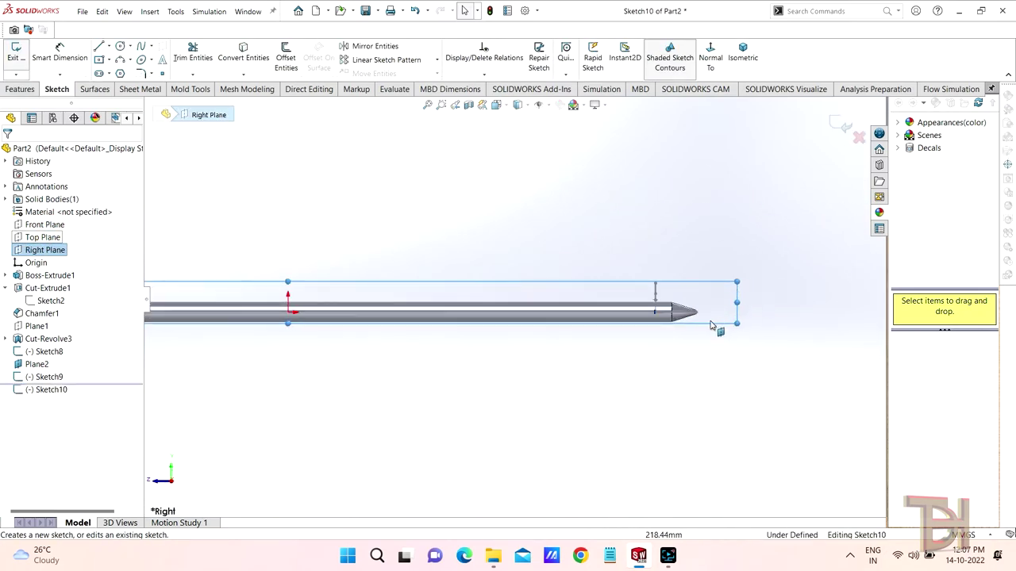
{"action": "scroll", "coordinate": [494, 265], "scroll_direction": "down", "scroll_amount": 2}
{"action": "scroll", "coordinate": [524, 263], "scroll_direction": "down", "scroll_amount": 3}
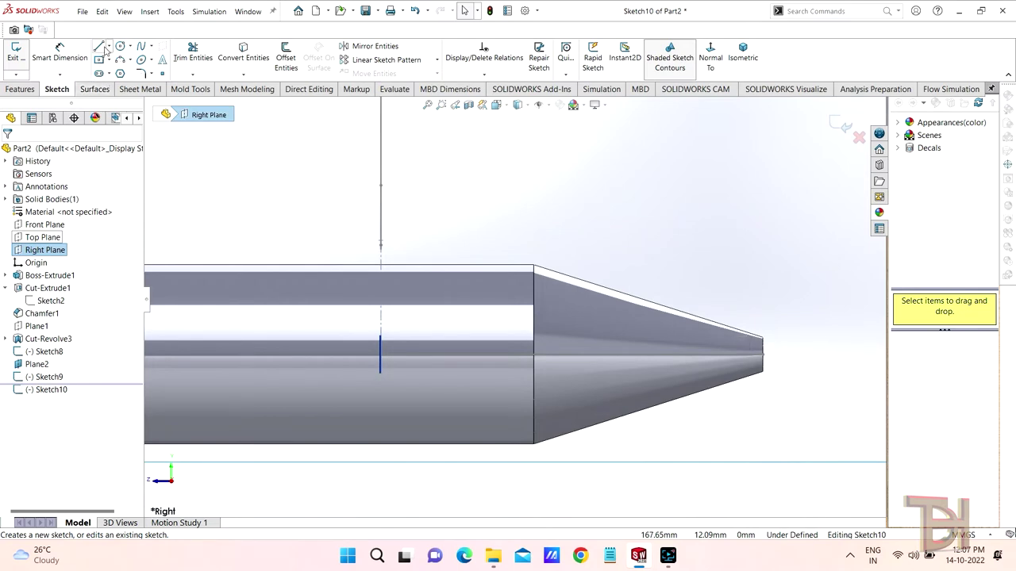
{"action": "scroll", "coordinate": [762, 350], "scroll_direction": "down", "scroll_amount": 2}
{"action": "scroll", "coordinate": [762, 349], "scroll_direction": "down", "scroll_amount": 2}
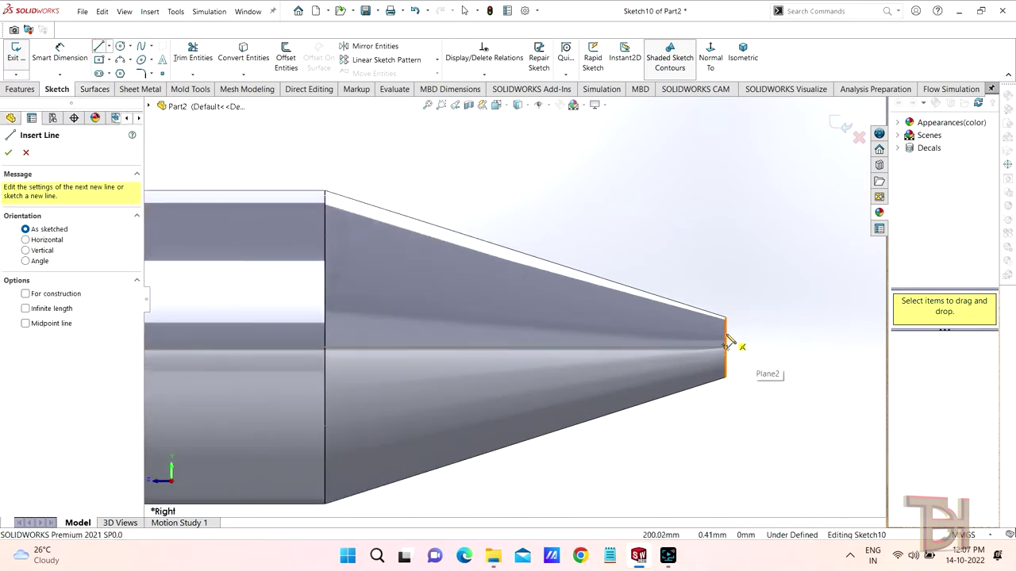
{"action": "left_click", "coordinate": [726, 343]}
{"action": "scroll", "coordinate": [381, 254], "scroll_direction": "up", "scroll_amount": 3}
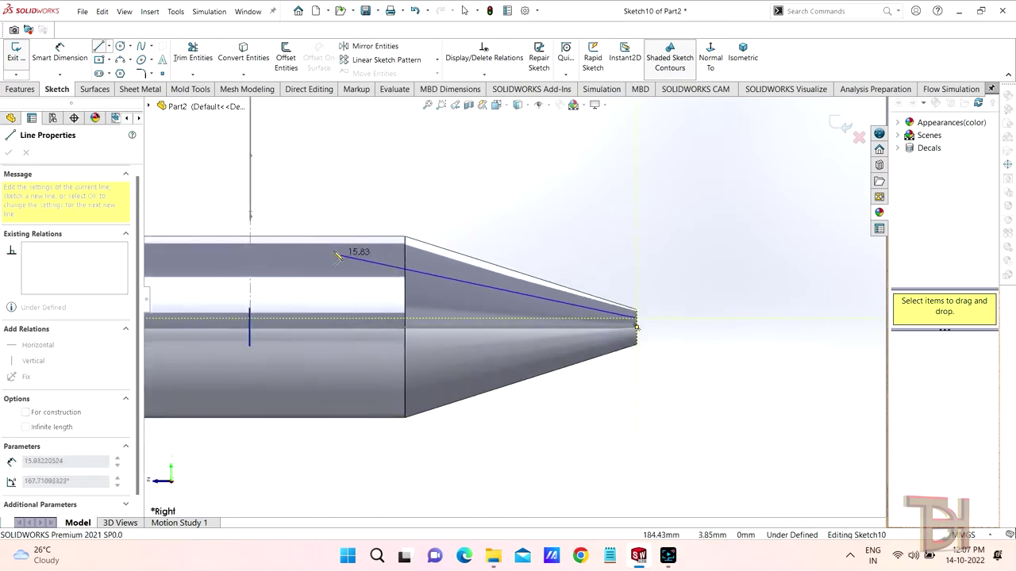
{"action": "left_click", "coordinate": [257, 220]}
{"action": "right_click", "coordinate": [338, 188]}
{"action": "left_click", "coordinate": [362, 198]}
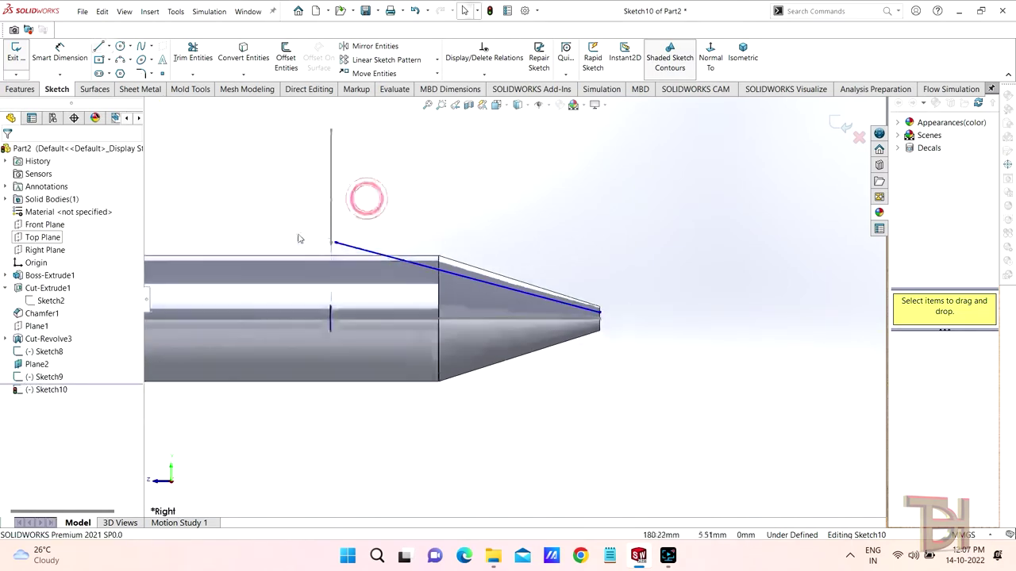
{"action": "middle_click_drag", "start_coordinate": [362, 199], "coordinate": [276, 221]}
{"action": "key", "text": "ctrl+8"}
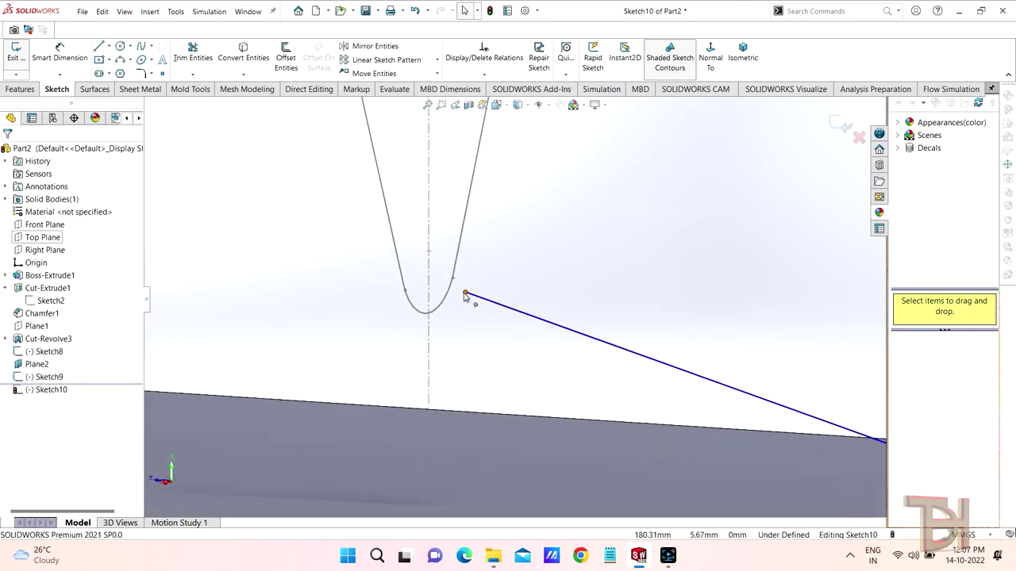
Pierce the line's upper endpoint onto Sketch9's arc, exit Sketch10, and start a Swept Cut.
{"action": "left_click", "coordinate": [466, 293]}
{"action": "left_click", "coordinate": [432, 310], "text": "ctrl"}
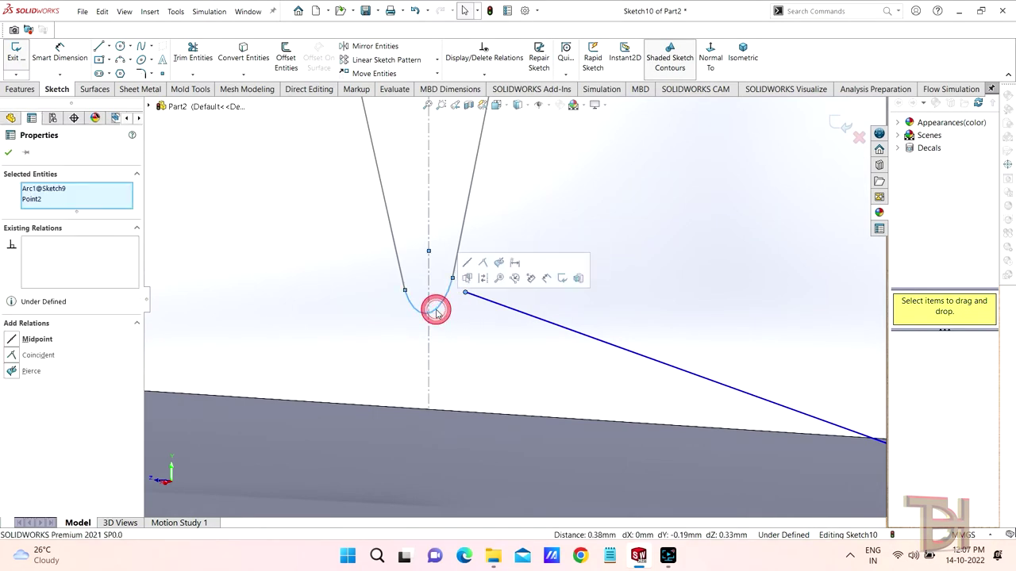
{"action": "left_click", "coordinate": [497, 265]}
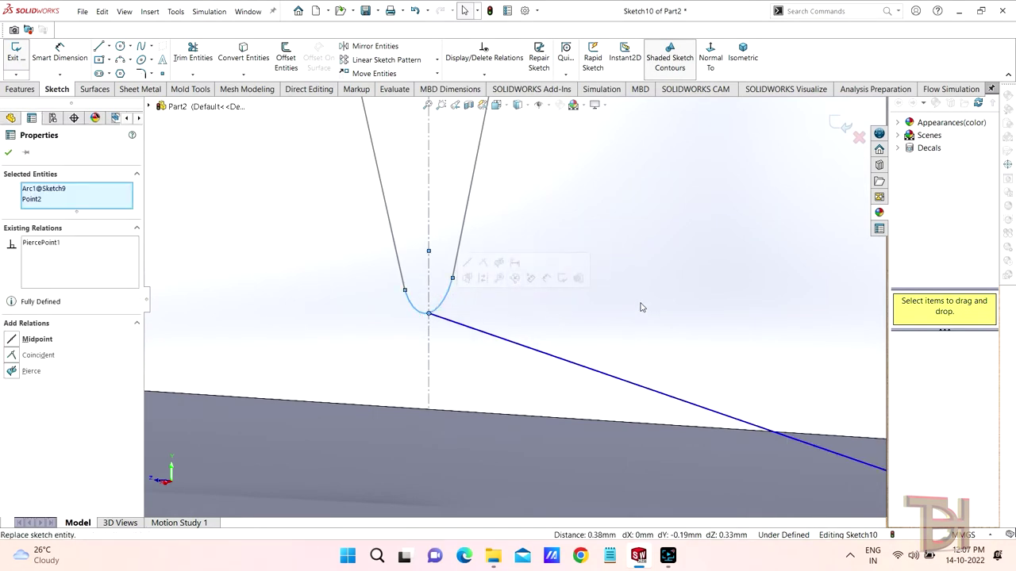
{"action": "scroll", "coordinate": [641, 307], "scroll_direction": "up", "scroll_amount": 2}
{"action": "scroll", "coordinate": [649, 274], "scroll_direction": "up", "scroll_amount": 3}
{"action": "scroll", "coordinate": [721, 277], "scroll_direction": "up", "scroll_amount": 1}
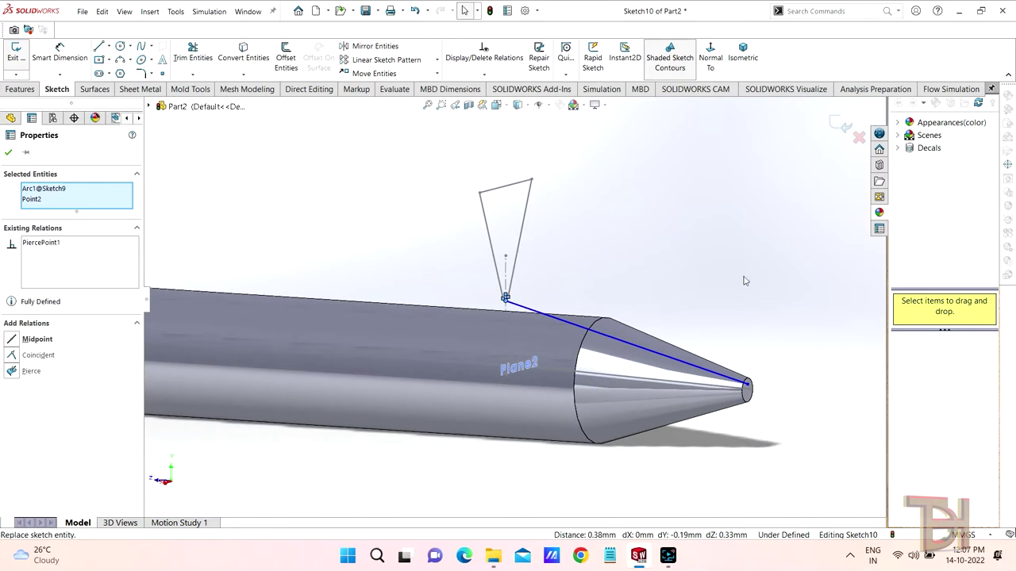
{"action": "scroll", "coordinate": [762, 295], "scroll_direction": "up", "scroll_amount": 1}
{"action": "scroll", "coordinate": [714, 357], "scroll_direction": "down", "scroll_amount": 1}
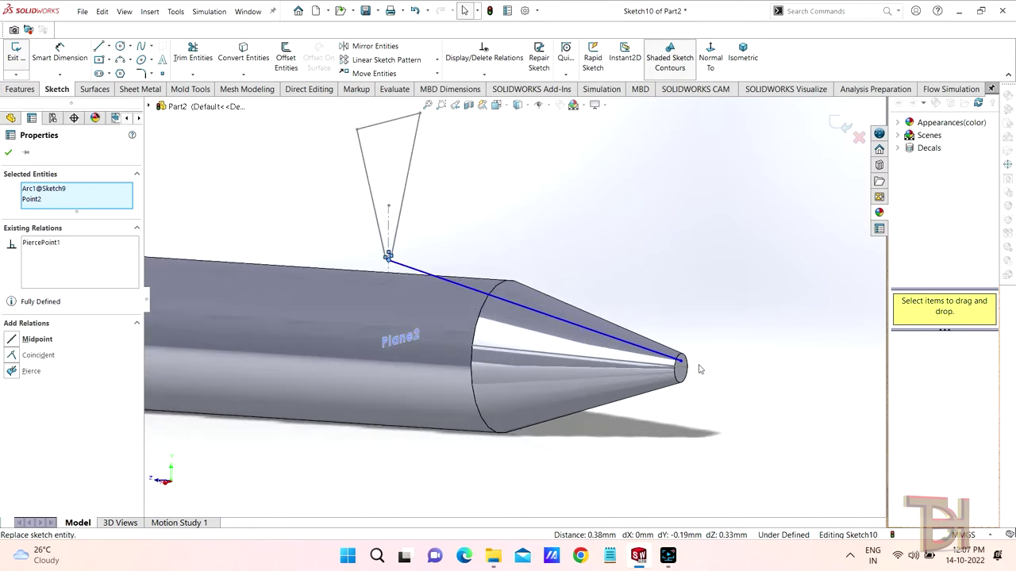
{"action": "scroll", "coordinate": [642, 350], "scroll_direction": "down", "scroll_amount": 4}
{"action": "left_click", "coordinate": [636, 349]}
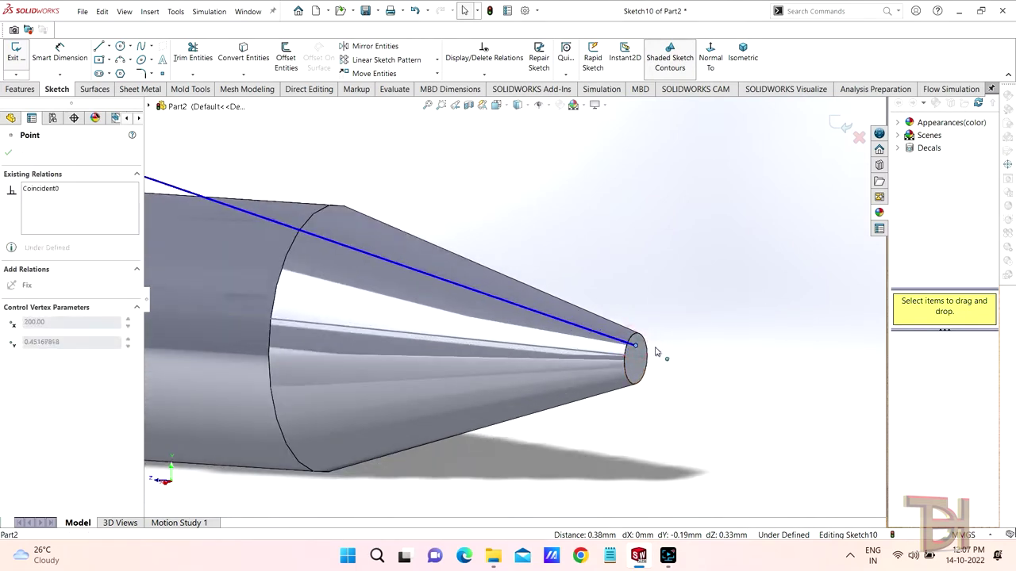
{"action": "scroll", "coordinate": [643, 363], "scroll_direction": "up", "scroll_amount": 2}
{"action": "scroll", "coordinate": [643, 363], "scroll_direction": "up", "scroll_amount": 2}
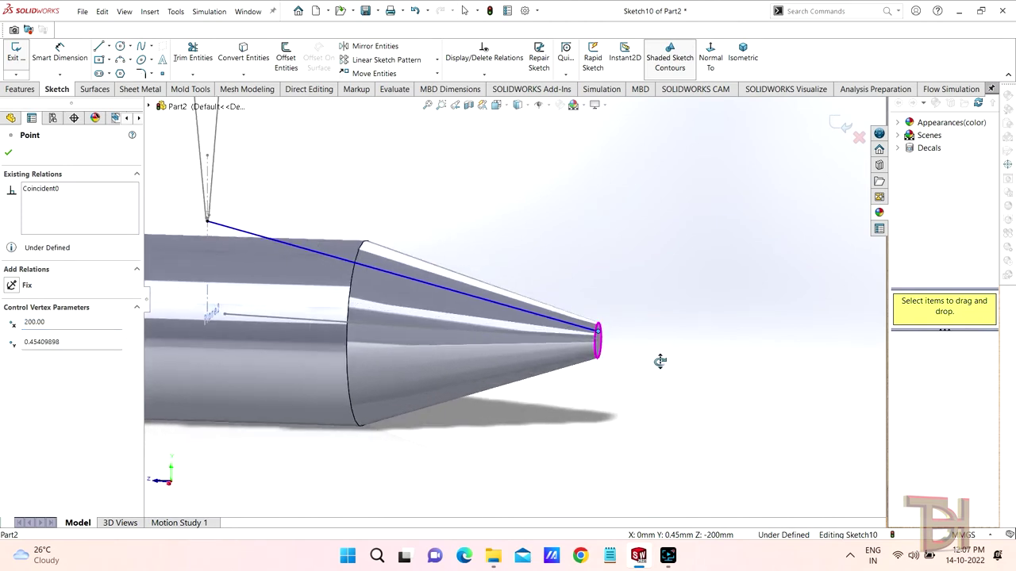
{"action": "scroll", "coordinate": [660, 360], "scroll_direction": "up", "scroll_amount": 2}
{"action": "left_click", "coordinate": [841, 128]}
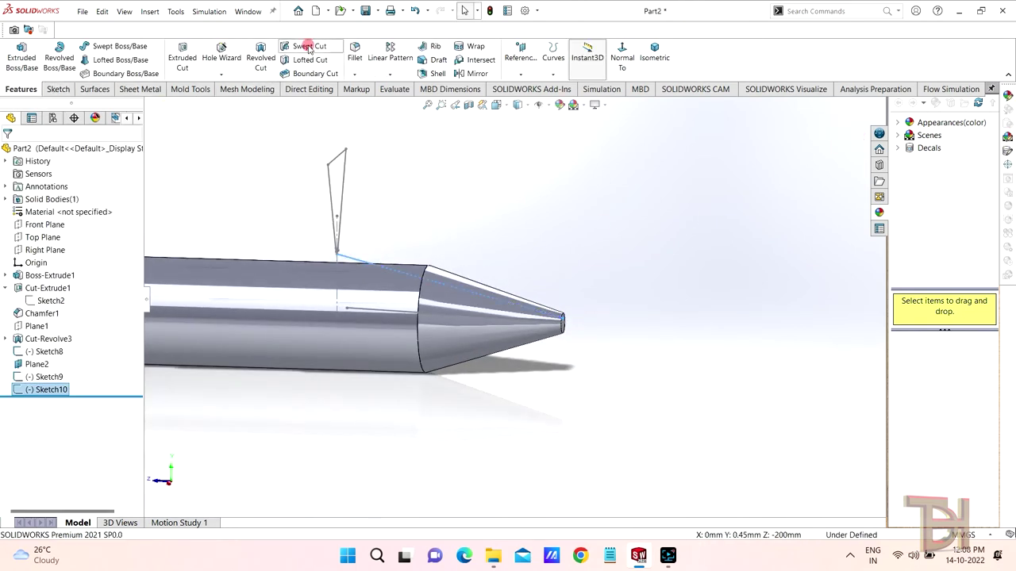
{"action": "left_click", "coordinate": [308, 49]}
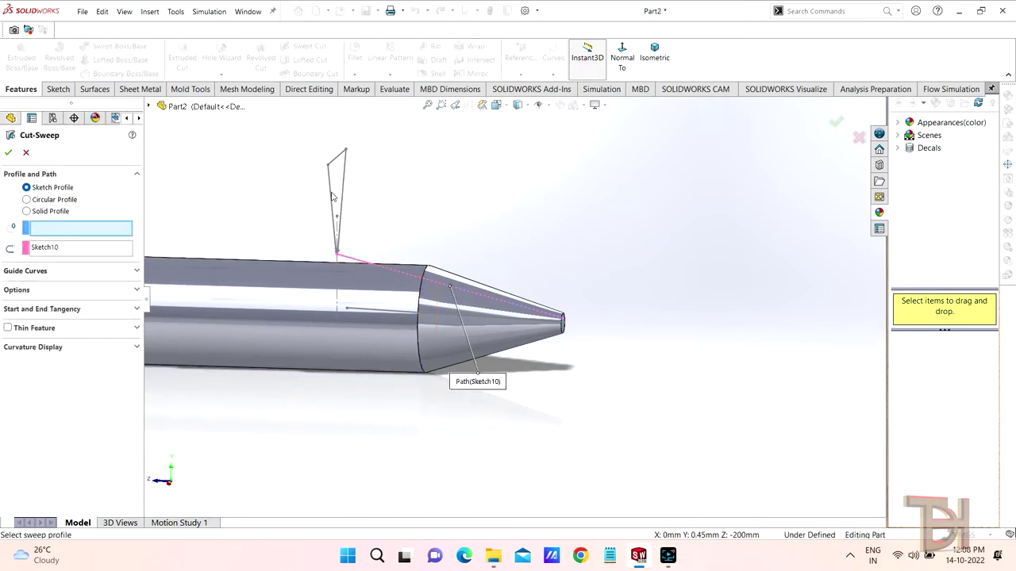
Sweep the Sketch9 V profile along Sketch10 to cut the narrow Cut-Sweep2 groove at the tip.
{"action": "scroll", "coordinate": [335, 199], "scroll_direction": "down", "scroll_amount": 5}
{"action": "left_click", "coordinate": [399, 252]}
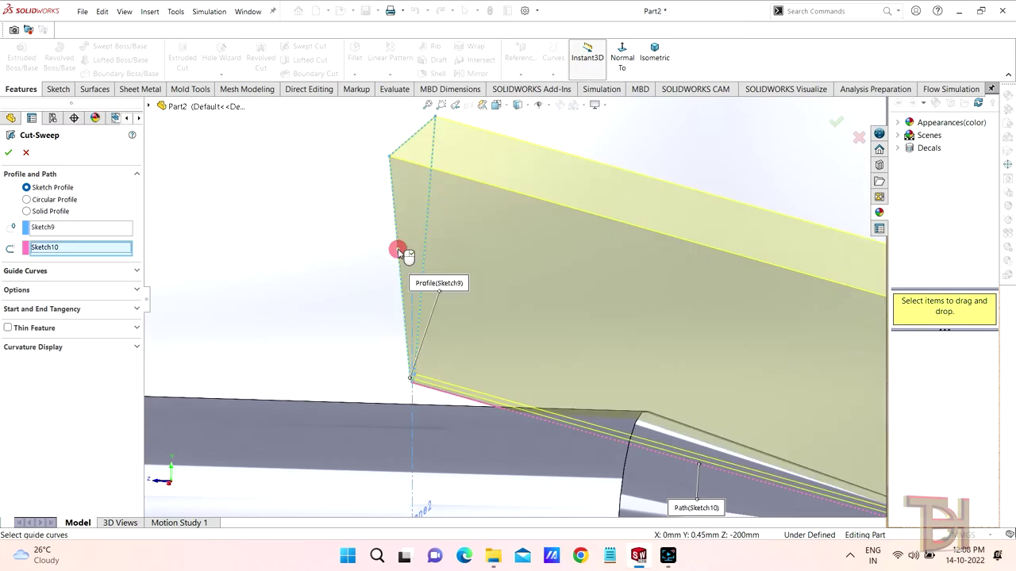
{"action": "scroll", "coordinate": [399, 252], "scroll_direction": "up", "scroll_amount": 3}
{"action": "scroll", "coordinate": [575, 315], "scroll_direction": "up", "scroll_amount": 4}
{"action": "middle_click_drag", "start_coordinate": [681, 351], "coordinate": [603, 343]}
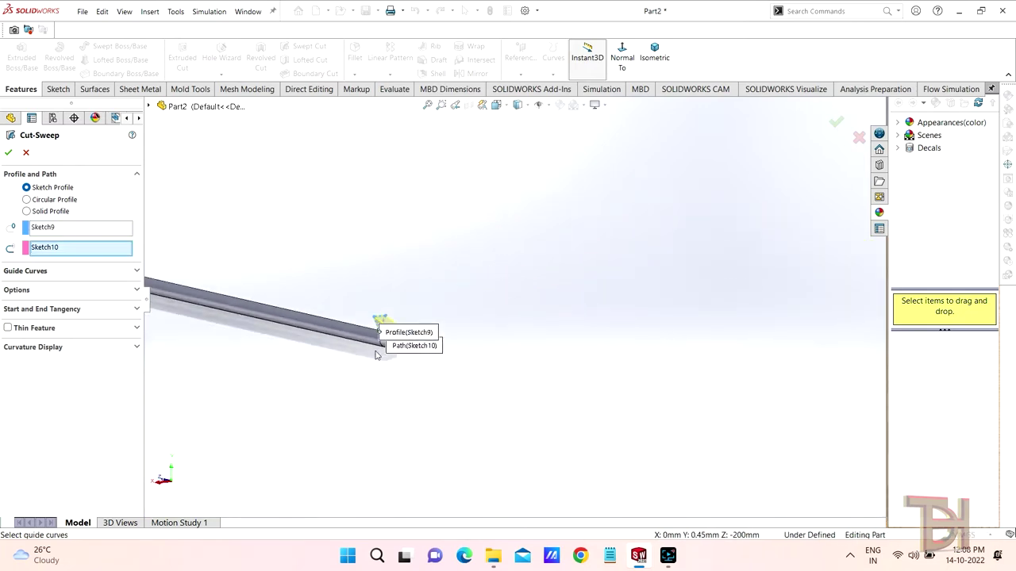
{"action": "scroll", "coordinate": [578, 339], "scroll_direction": "down", "scroll_amount": 5}
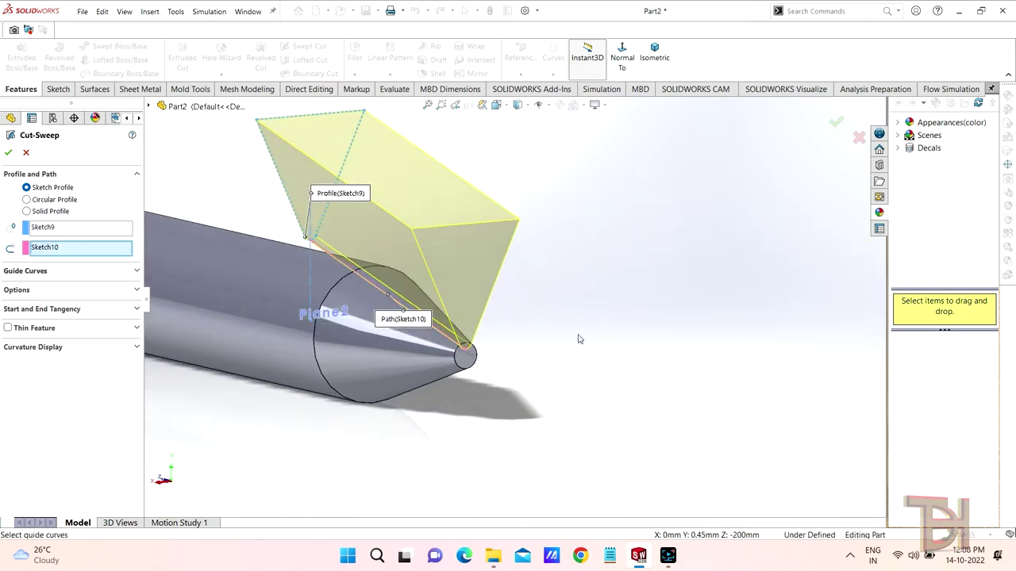
{"action": "left_click", "coordinate": [6, 154]}
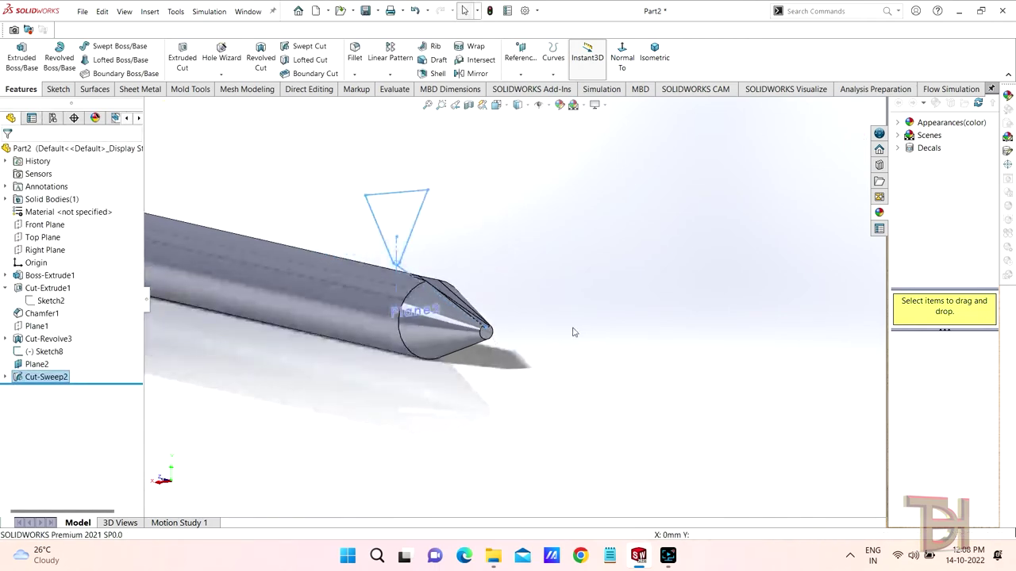
{"action": "middle_click_drag", "start_coordinate": [476, 334], "coordinate": [540, 332]}
{"action": "scroll", "coordinate": [508, 310], "scroll_direction": "down", "scroll_amount": 5}
{"action": "left_click", "coordinate": [699, 306]}
{"action": "scroll", "coordinate": [714, 300], "scroll_direction": "up", "scroll_amount": 5}
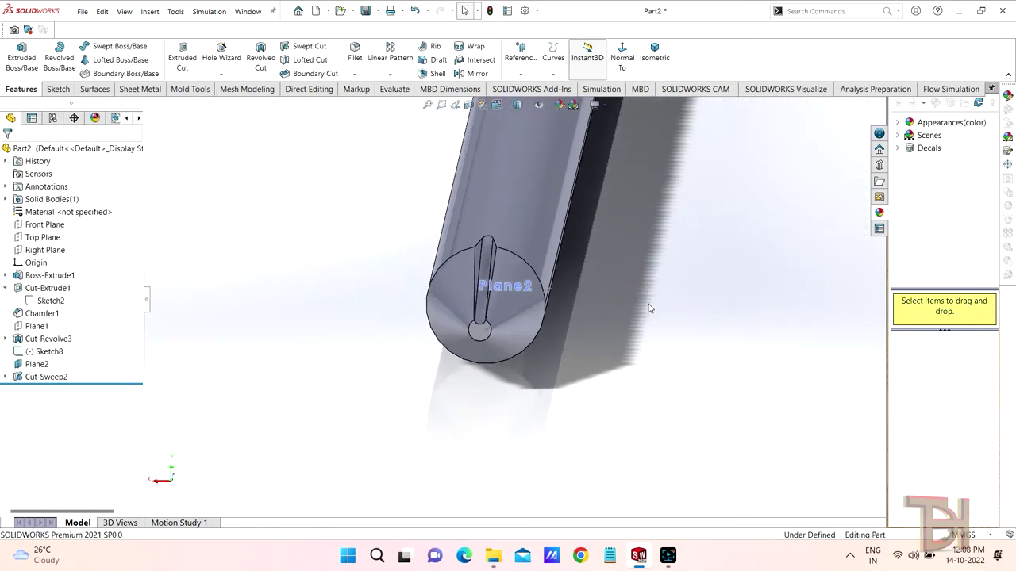
{"action": "mouse_move", "coordinate": [714, 300]}
{"action": "middle_mouse_down"}
{"action": "mouse_move", "coordinate": [645, 303]}
{"action": "mouse_move", "coordinate": [590, 327]}
{"action": "middle_mouse_up"}
{"action": "scroll", "coordinate": [589, 327], "scroll_direction": "down", "scroll_amount": 2}
{"action": "scroll", "coordinate": [589, 326], "scroll_direction": "up", "scroll_amount": 2}
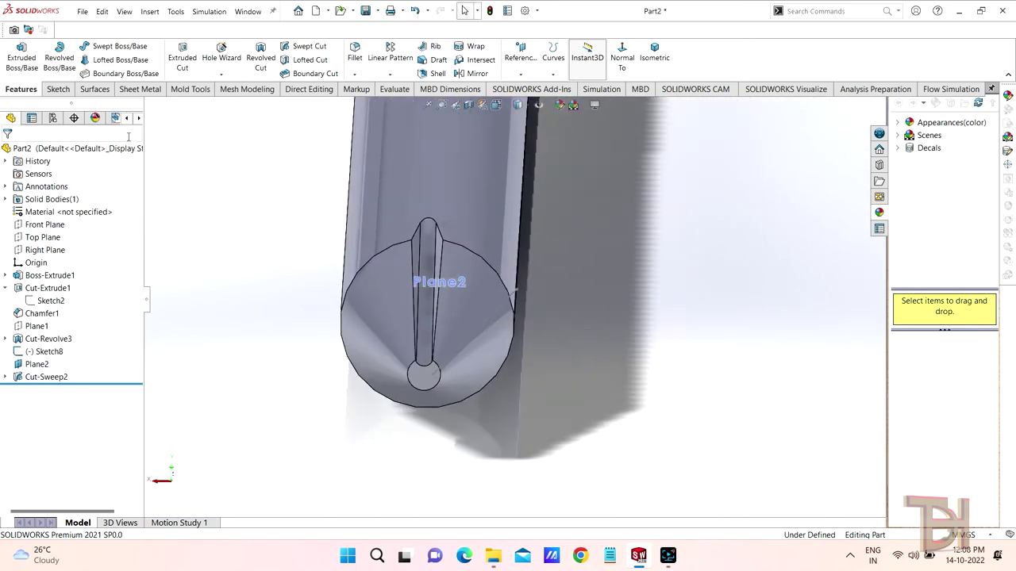
Circular-pattern Cut-Sweep2 about the shaft's circular edge: 4 instances over 360°.
{"action": "left_click", "coordinate": [386, 74]}
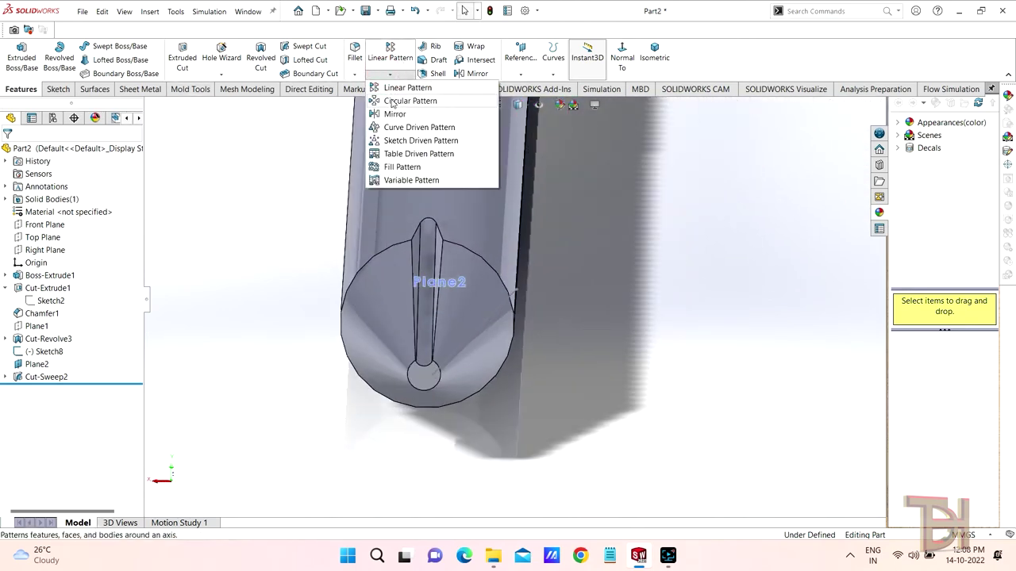
{"action": "left_click", "coordinate": [388, 101]}
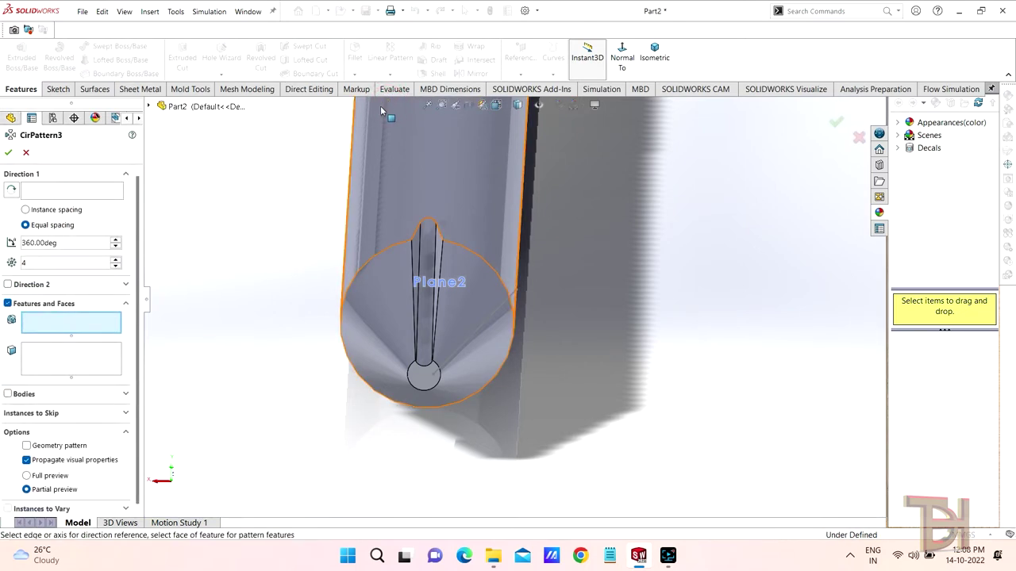
{"action": "left_click", "coordinate": [147, 106]}
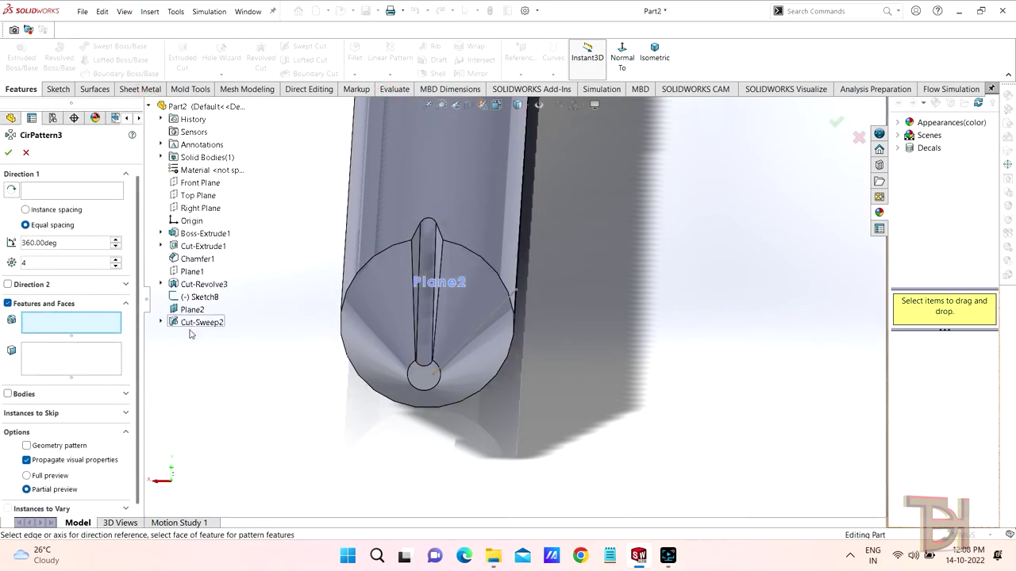
{"action": "left_click", "coordinate": [191, 326]}
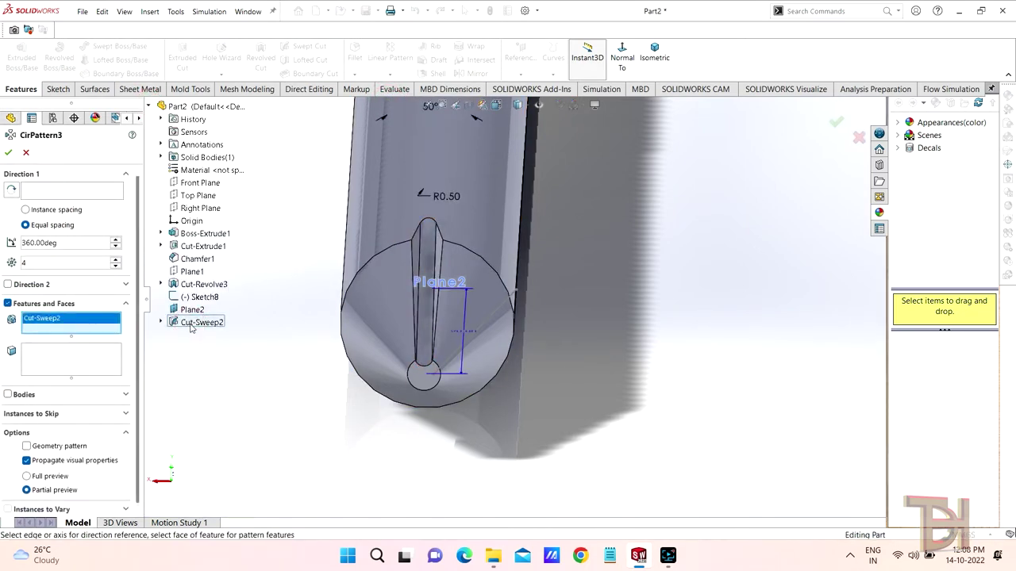
{"action": "left_click", "coordinate": [72, 191]}
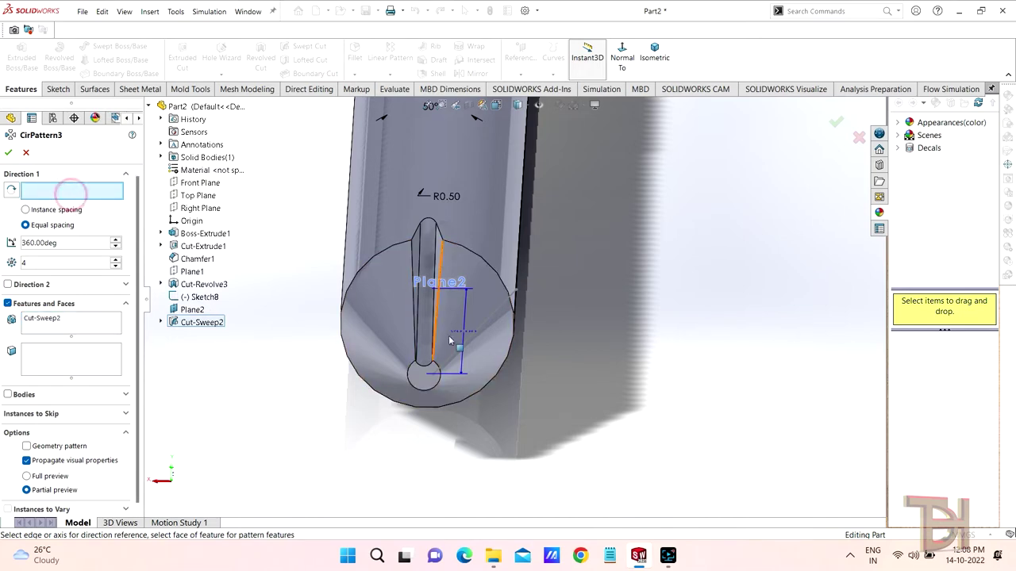
{"action": "left_click", "coordinate": [499, 282]}
{"action": "mouse_move", "coordinate": [524, 365]}
{"action": "middle_mouse_down"}
{"action": "mouse_move", "coordinate": [544, 352]}
{"action": "mouse_move", "coordinate": [429, 297]}
{"action": "middle_mouse_up"}
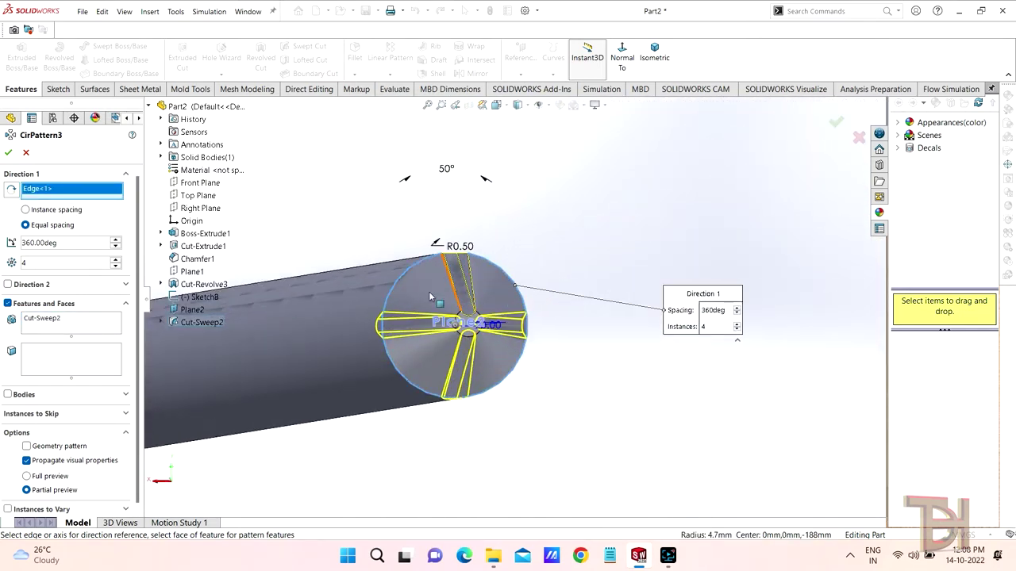
{"action": "left_click", "coordinate": [7, 154]}
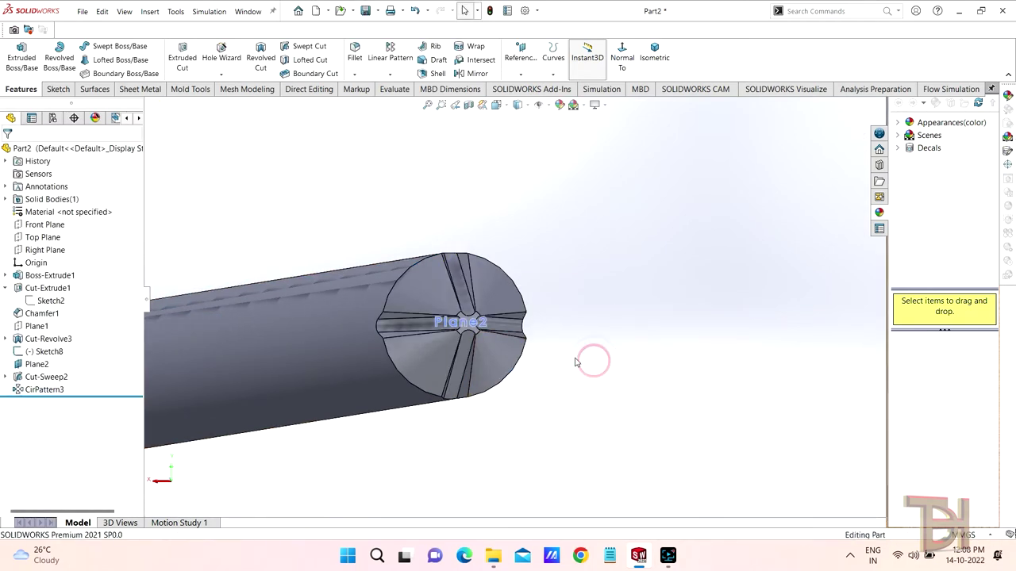
Inspect the patterned grooves, then expand Cut-Sweep2 and select its profile Sketch9.
{"action": "left_click", "coordinate": [48, 352]}
{"action": "scroll", "coordinate": [619, 381], "scroll_direction": "up", "scroll_amount": 3}
{"action": "scroll", "coordinate": [606, 390], "scroll_direction": "down", "scroll_amount": 5}
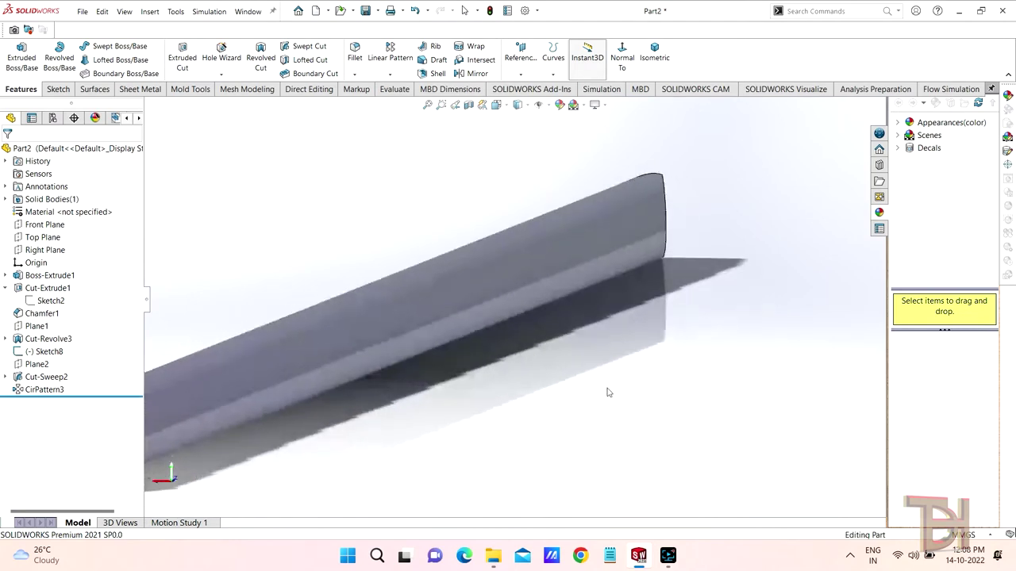
{"action": "middle_click_drag", "start_coordinate": [606, 389], "coordinate": [312, 393]}
{"action": "scroll", "coordinate": [363, 357], "scroll_direction": "down", "scroll_amount": 2}
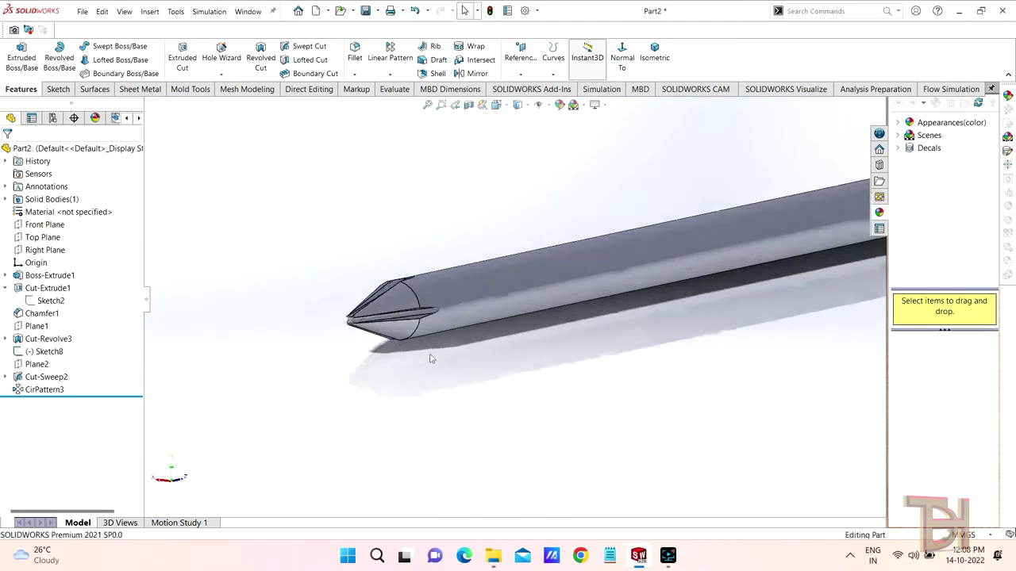
{"action": "scroll", "coordinate": [452, 365], "scroll_direction": "down", "scroll_amount": 2}
{"action": "scroll", "coordinate": [404, 290], "scroll_direction": "down", "scroll_amount": 2}
{"action": "scroll", "coordinate": [404, 290], "scroll_direction": "down", "scroll_amount": 1}
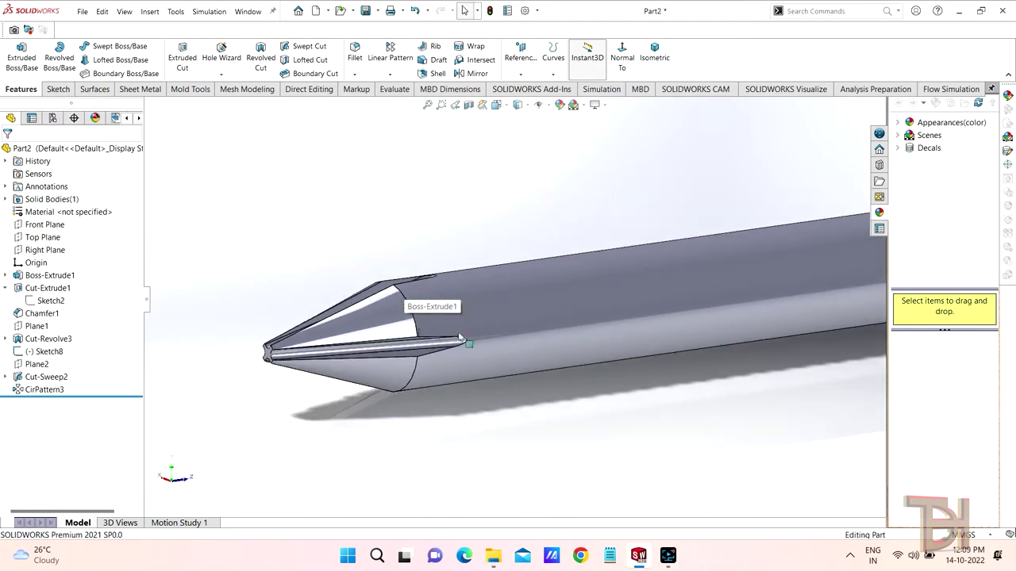
{"action": "scroll", "coordinate": [612, 299], "scroll_direction": "down", "scroll_amount": 2}
{"action": "scroll", "coordinate": [635, 290], "scroll_direction": "up", "scroll_amount": 2}
{"action": "scroll", "coordinate": [691, 295], "scroll_direction": "up", "scroll_amount": 1}
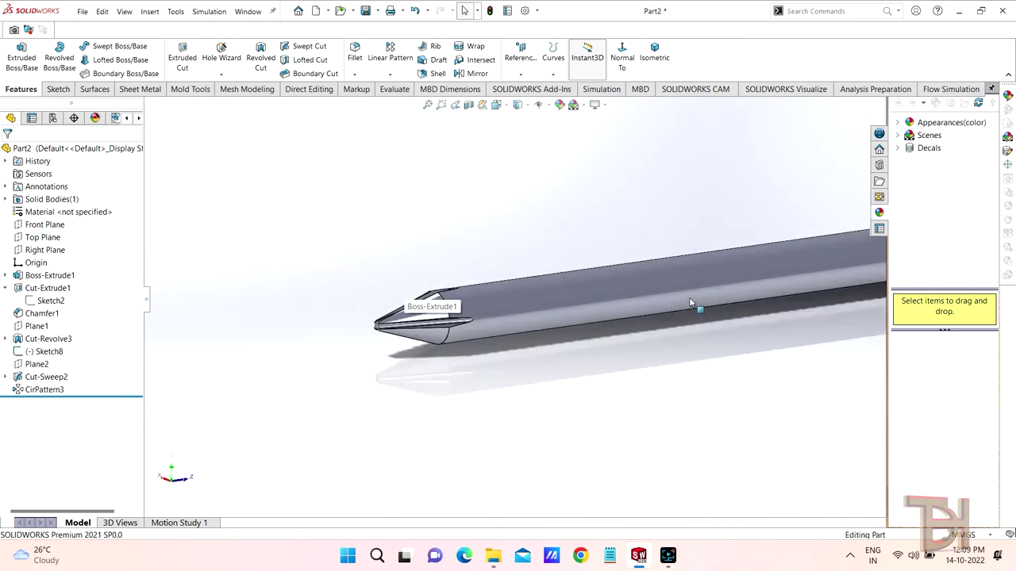
{"action": "scroll", "coordinate": [494, 315], "scroll_direction": "down", "scroll_amount": 2}
{"action": "scroll", "coordinate": [580, 327], "scroll_direction": "down", "scroll_amount": 1}
{"action": "scroll", "coordinate": [627, 320], "scroll_direction": "up", "scroll_amount": 2}
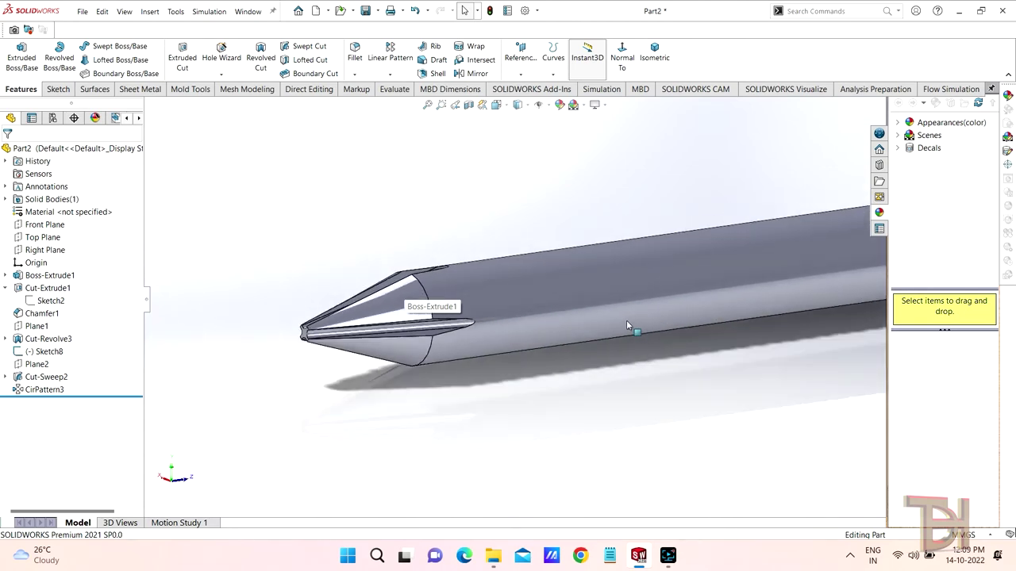
{"action": "scroll", "coordinate": [597, 281], "scroll_direction": "down", "scroll_amount": 2}
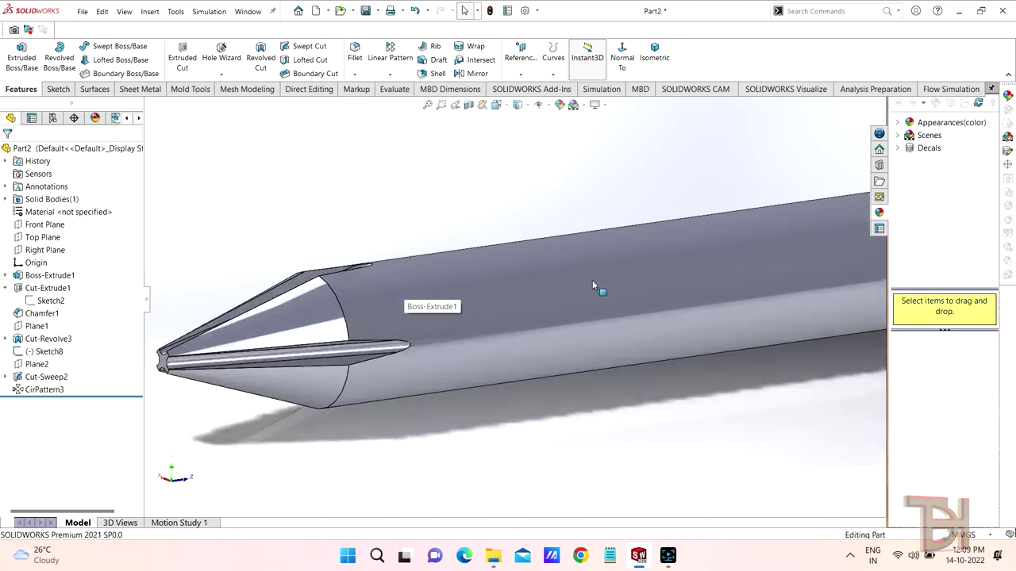
{"action": "scroll", "coordinate": [476, 340], "scroll_direction": "up", "scroll_amount": 1}
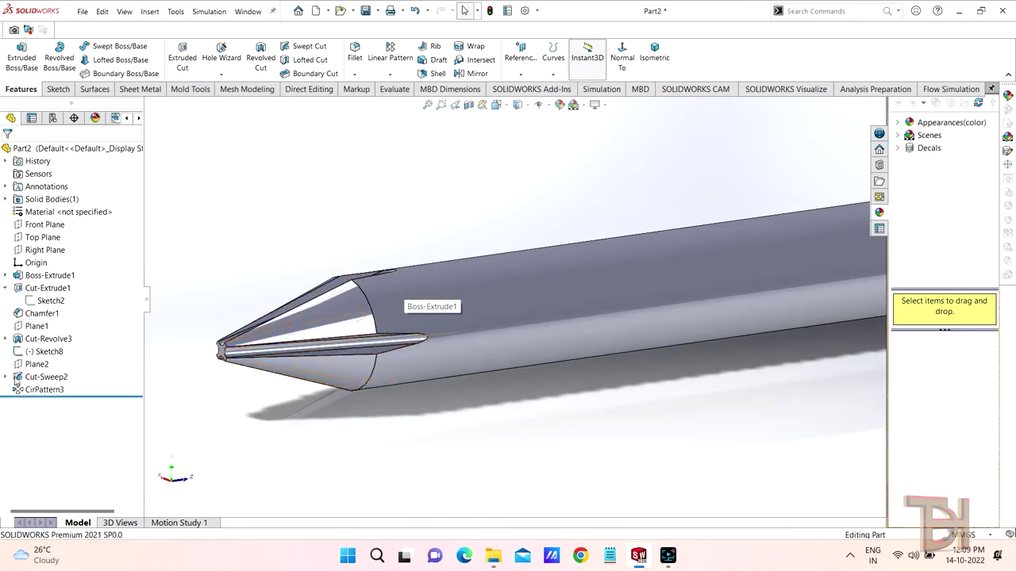
{"action": "left_click", "coordinate": [6, 377]}
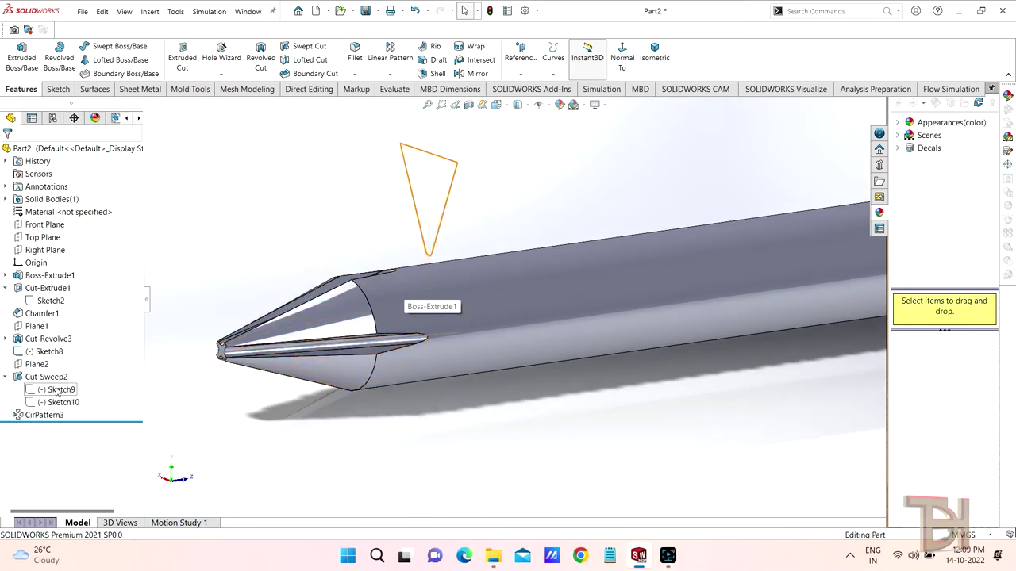
{"action": "left_click", "coordinate": [57, 389]}
Change Sketch9's V-profile angle from 50° to 90° and rebuild the grooves.
{"action": "left_click", "coordinate": [67, 348]}
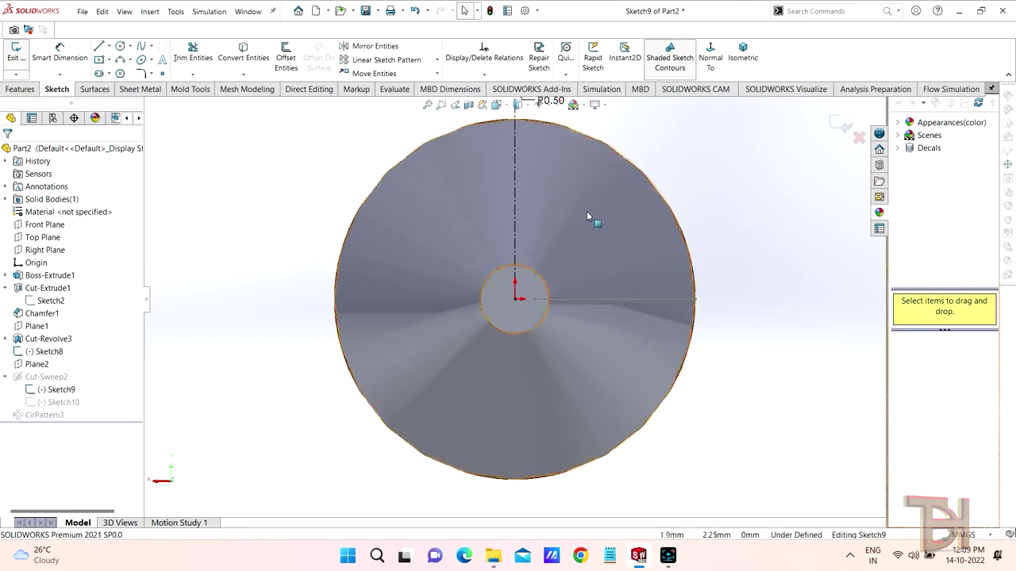
{"action": "scroll", "coordinate": [587, 211], "scroll_direction": "up", "scroll_amount": 2}
{"action": "scroll", "coordinate": [554, 166], "scroll_direction": "down", "scroll_amount": 2}
{"action": "scroll", "coordinate": [535, 186], "scroll_direction": "down", "scroll_amount": 2}
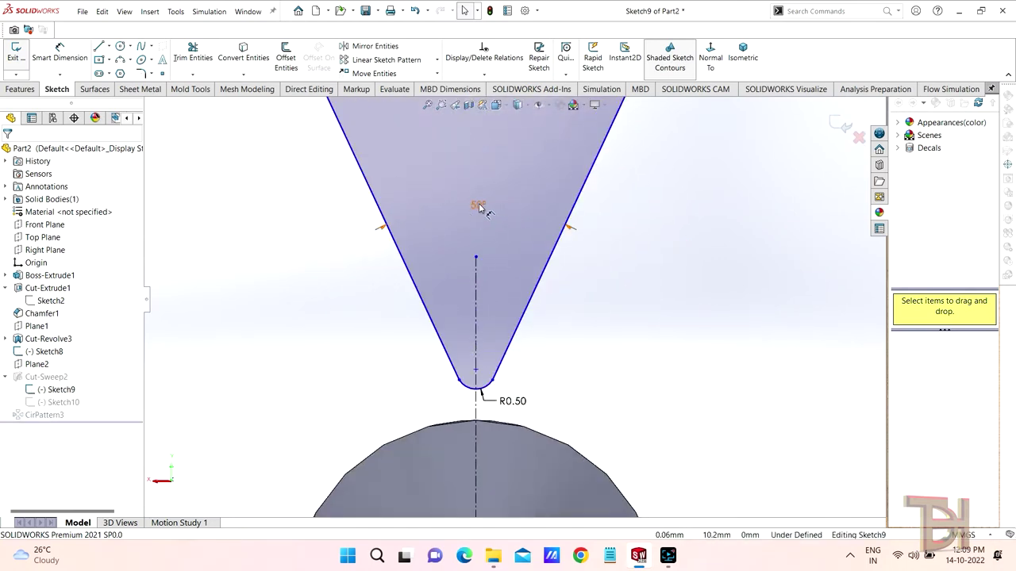
{"action": "double_click", "coordinate": [478, 205]}
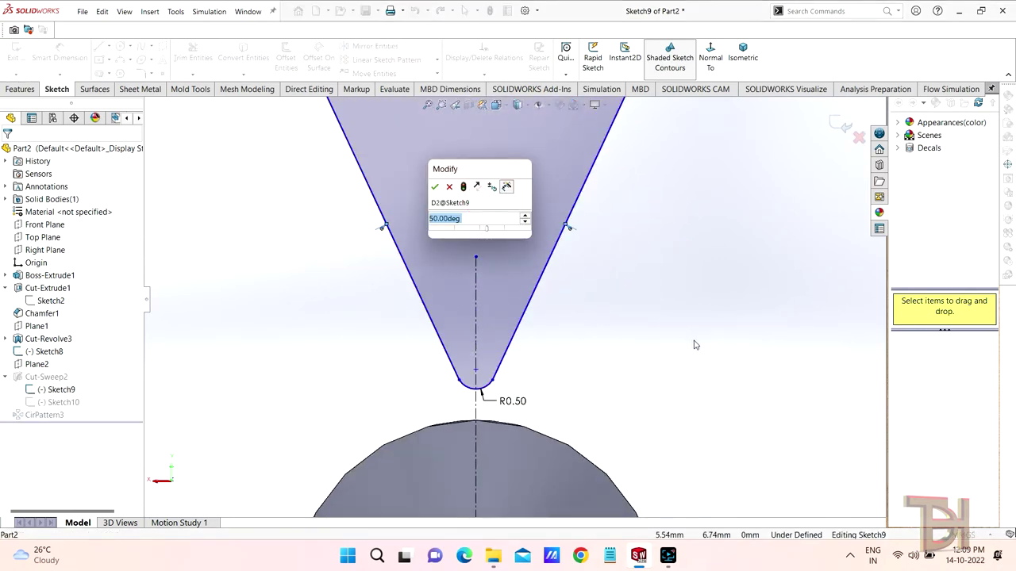
{"action": "type", "text": "90"}
{"action": "key", "text": "Return"}
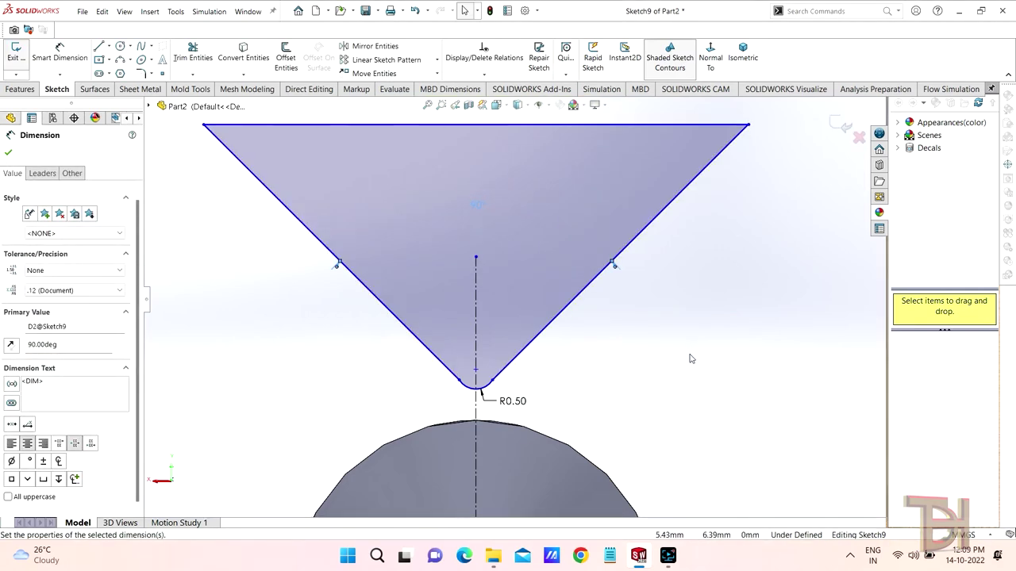
{"action": "scroll", "coordinate": [690, 359], "scroll_direction": "up", "scroll_amount": 2}
{"action": "left_click", "coordinate": [841, 125]}
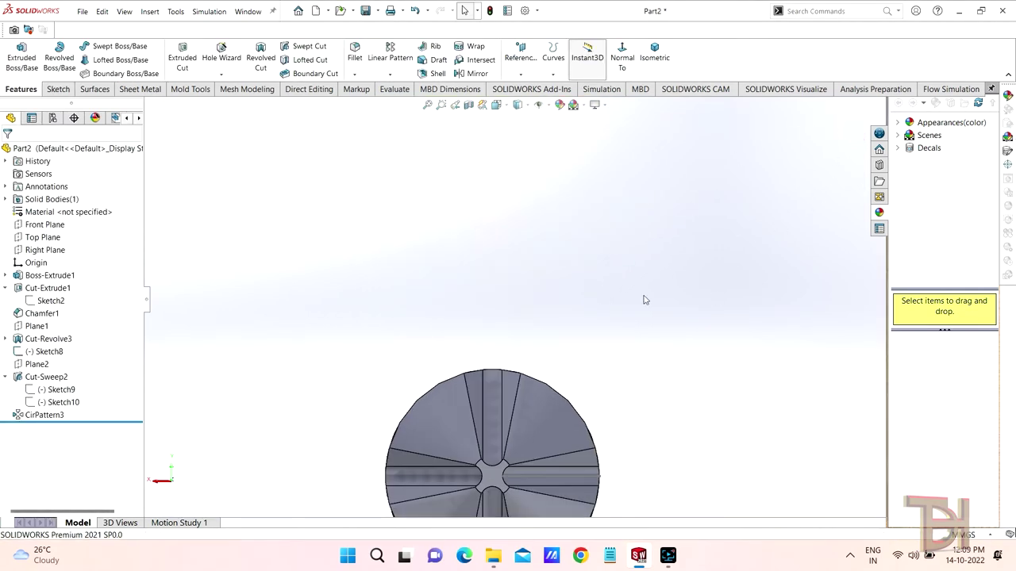
Orbit and zoom around the shaft to inspect the four widened tip grooves.
{"action": "scroll", "coordinate": [627, 325], "scroll_direction": "up", "scroll_amount": 2}
{"action": "middle_click_drag", "start_coordinate": [608, 356], "coordinate": [429, 317]}
{"action": "scroll", "coordinate": [404, 363], "scroll_direction": "down", "scroll_amount": 2}
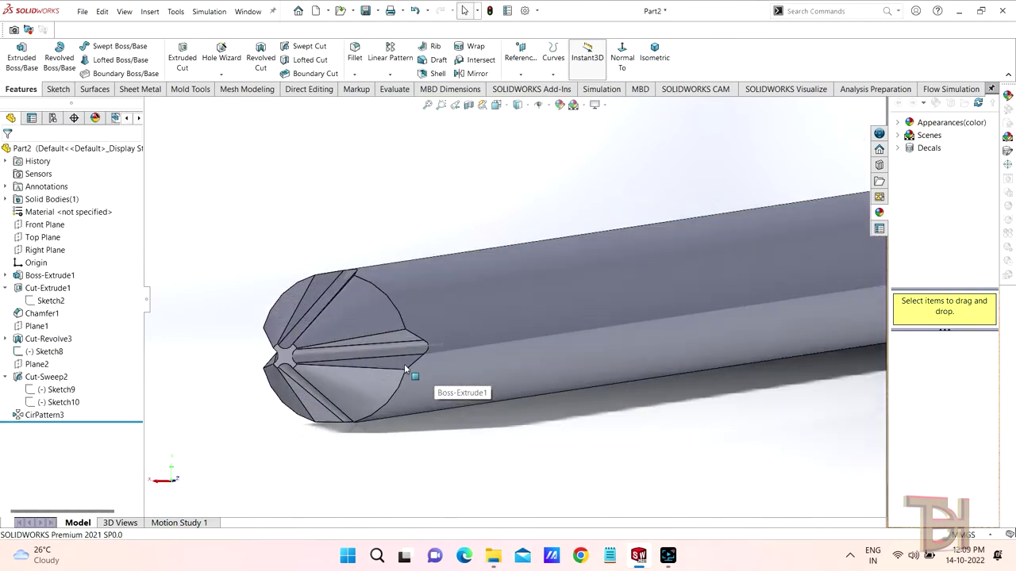
{"action": "scroll", "coordinate": [473, 320], "scroll_direction": "down", "scroll_amount": 2}
{"action": "scroll", "coordinate": [554, 329], "scroll_direction": "up", "scroll_amount": 2}
{"action": "scroll", "coordinate": [554, 329], "scroll_direction": "down", "scroll_amount": 1}
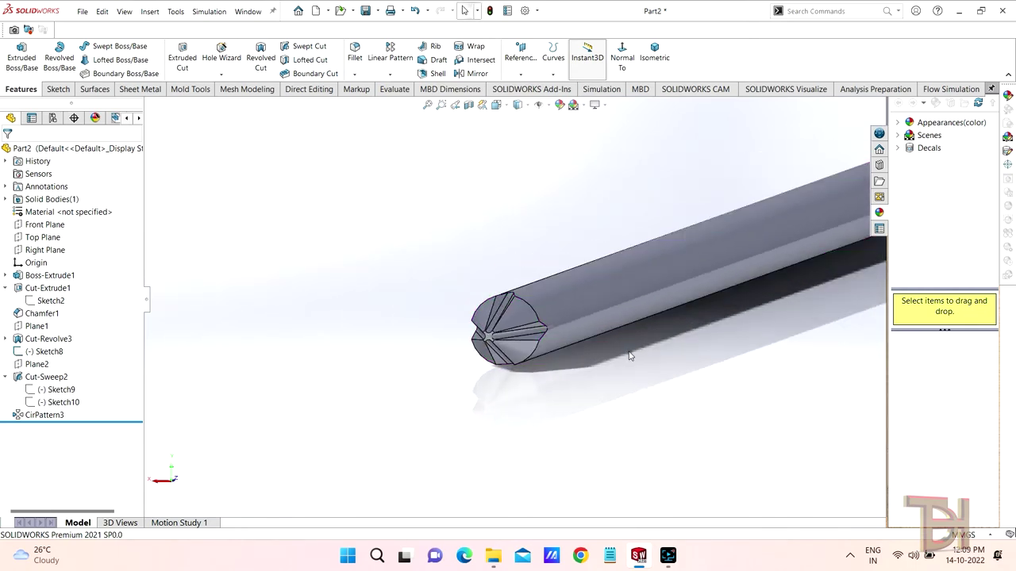
{"action": "scroll", "coordinate": [595, 323], "scroll_direction": "down", "scroll_amount": 1}
{"action": "scroll", "coordinate": [578, 328], "scroll_direction": "down", "scroll_amount": 2}
{"action": "scroll", "coordinate": [540, 357], "scroll_direction": "up", "scroll_amount": 2}
{"action": "scroll", "coordinate": [670, 172], "scroll_direction": "up", "scroll_amount": 2}
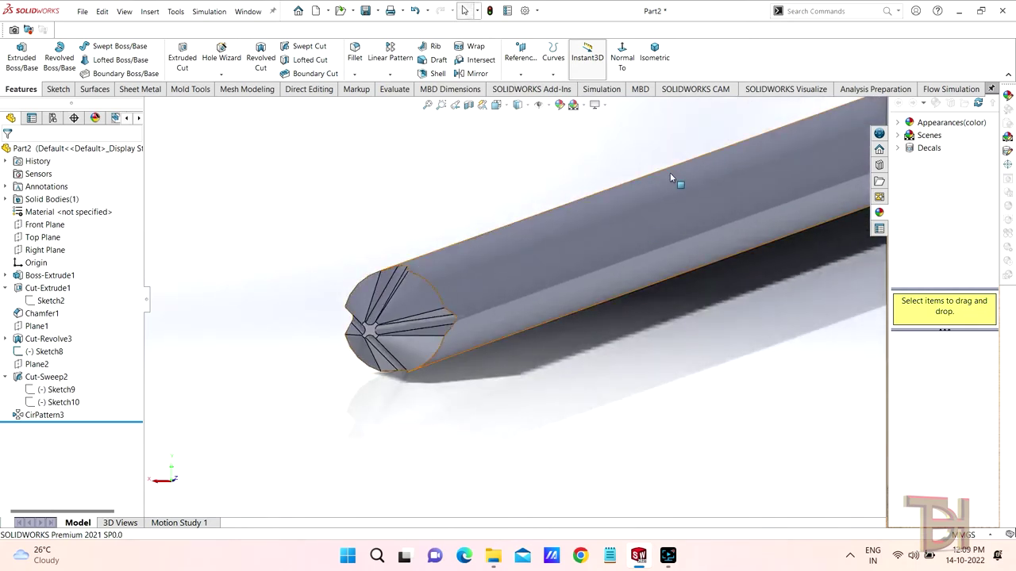
{"action": "scroll", "coordinate": [630, 252], "scroll_direction": "down", "scroll_amount": 3}
{"action": "scroll", "coordinate": [587, 285], "scroll_direction": "up", "scroll_amount": 3}
{"action": "mouse_move", "coordinate": [588, 289]}
{"action": "middle_mouse_down"}
{"action": "mouse_move", "coordinate": [401, 339]}
{"action": "mouse_move", "coordinate": [314, 340]}
{"action": "mouse_move", "coordinate": [211, 310]}
{"action": "middle_mouse_up"}
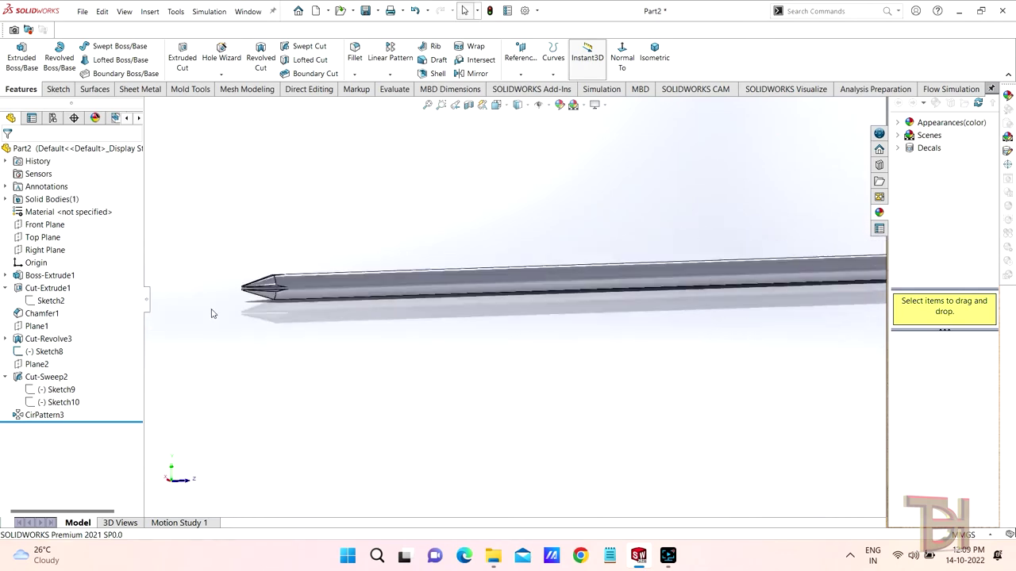
{"action": "scroll", "coordinate": [400, 341], "scroll_direction": "down", "scroll_amount": 2}
{"action": "scroll", "coordinate": [400, 343], "scroll_direction": "down", "scroll_amount": 2}
{"action": "mouse_move", "coordinate": [400, 348]}
{"action": "middle_mouse_down"}
{"action": "mouse_move", "coordinate": [372, 408]}
{"action": "mouse_move", "coordinate": [424, 288]}
{"action": "mouse_move", "coordinate": [463, 307]}
{"action": "middle_mouse_up"}
{"action": "scroll", "coordinate": [331, 253], "scroll_direction": "down", "scroll_amount": 2}
{"action": "scroll", "coordinate": [358, 274], "scroll_direction": "down", "scroll_amount": 3}
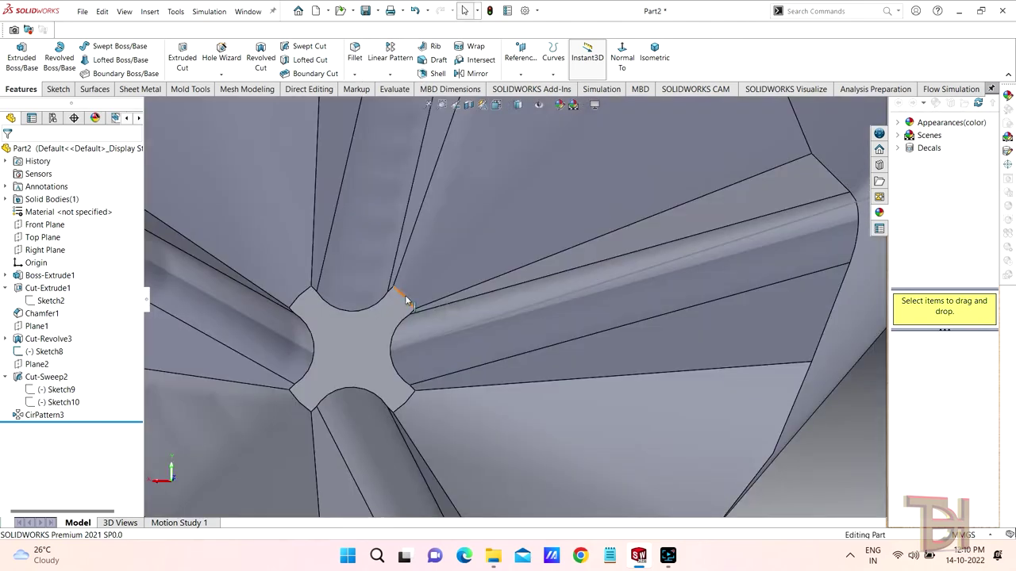
Fillet the four inner tip edges with a 0.5 mm radius.
{"action": "left_click", "coordinate": [403, 296]}
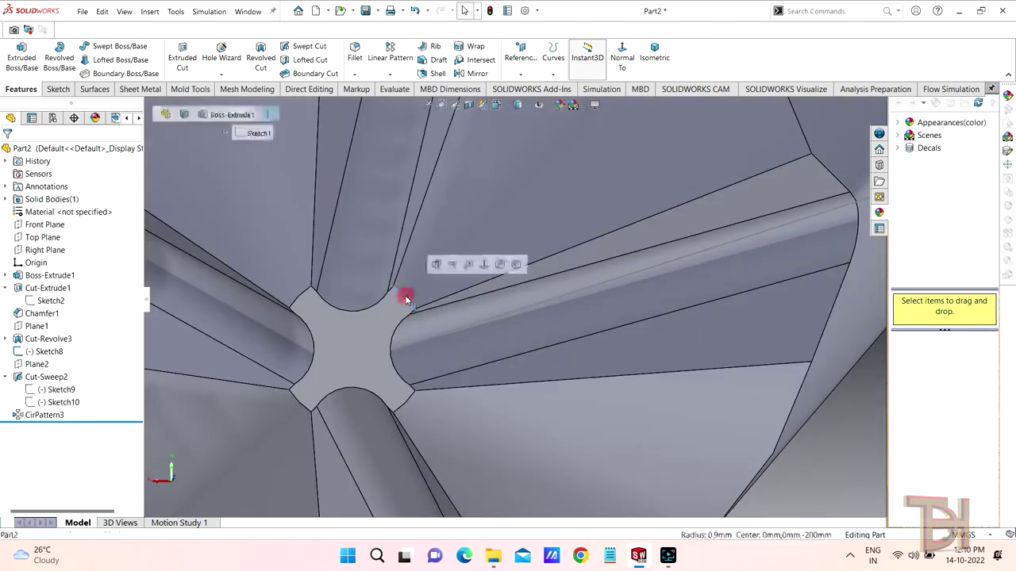
{"action": "key", "text": "f"}
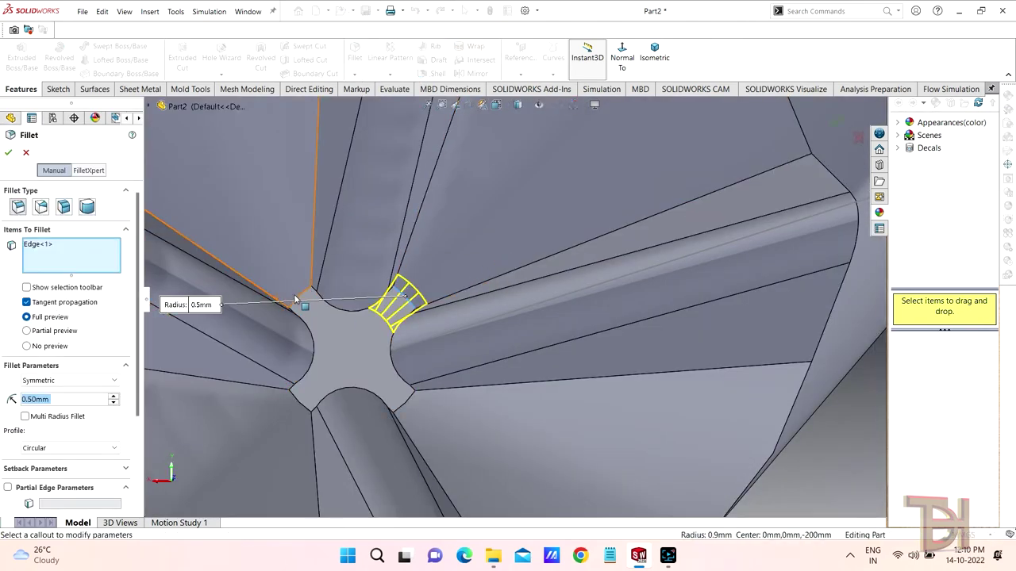
{"action": "left_click", "coordinate": [295, 296]}
{"action": "left_click", "coordinate": [302, 405]}
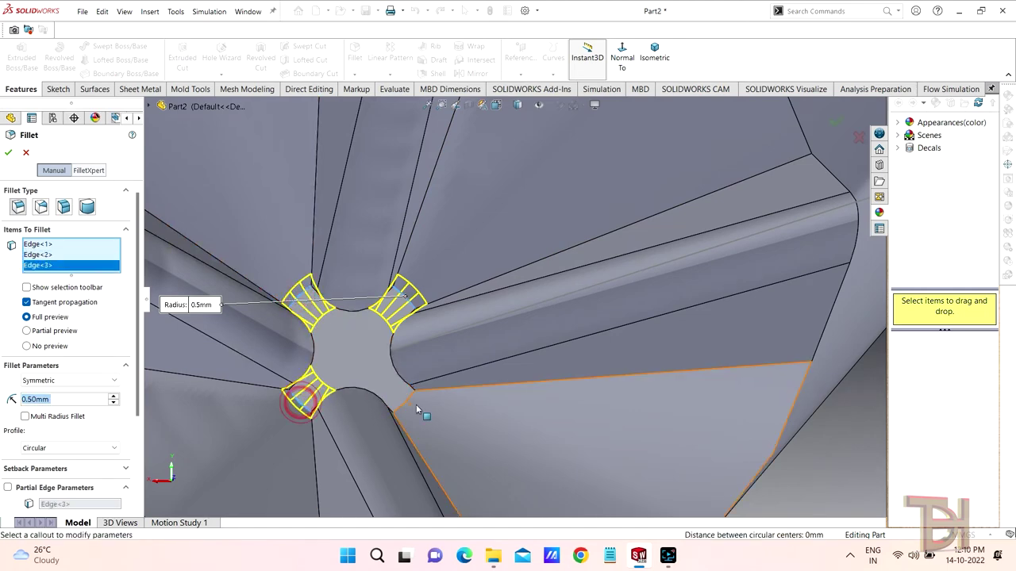
{"action": "left_click", "coordinate": [406, 399]}
{"action": "left_click", "coordinate": [8, 153]}
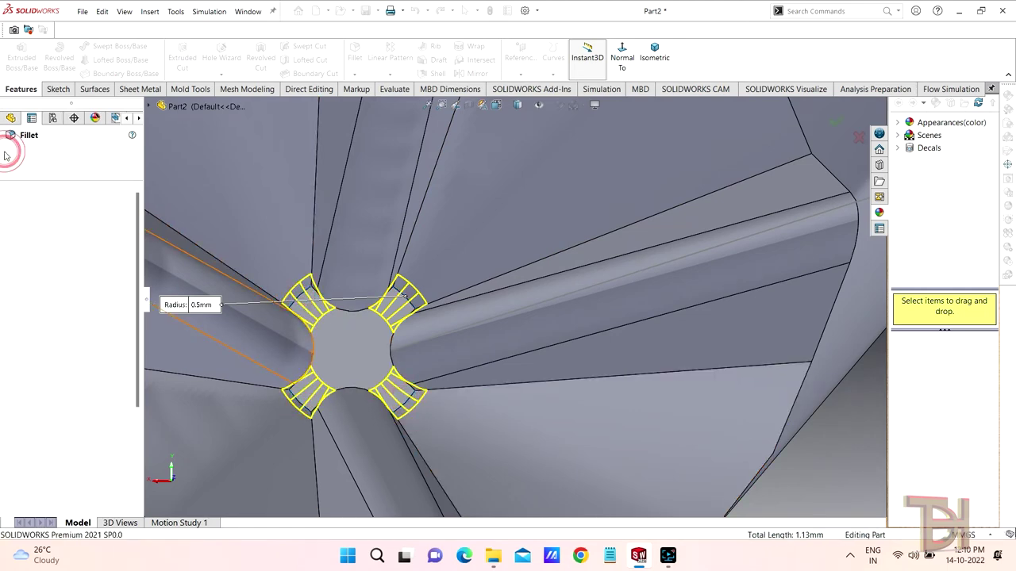
Orbit to inspect the filleted shaft, then snap to the Left view.
{"action": "middle_click_drag", "start_coordinate": [289, 251], "coordinate": [532, 323]}
{"action": "scroll", "coordinate": [710, 336], "scroll_direction": "up", "scroll_amount": 5}
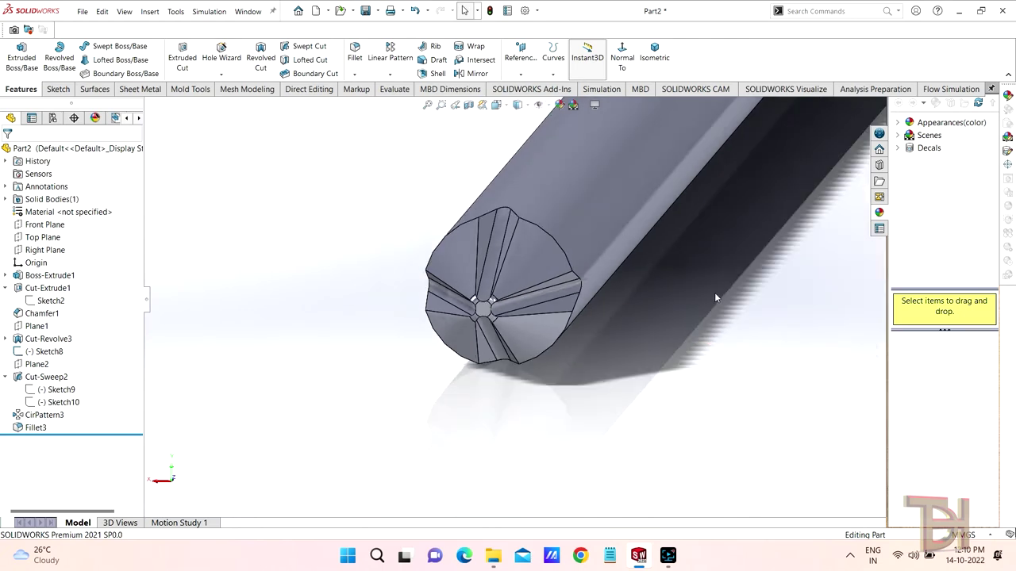
{"action": "middle_click_drag", "start_coordinate": [714, 292], "coordinate": [696, 310]}
{"action": "mouse_move", "coordinate": [585, 281]}
{"action": "middle_mouse_down"}
{"action": "mouse_move", "coordinate": [572, 307]}
{"action": "mouse_move", "coordinate": [483, 306]}
{"action": "mouse_move", "coordinate": [556, 320]}
{"action": "mouse_move", "coordinate": [505, 335]}
{"action": "mouse_move", "coordinate": [452, 302]}
{"action": "mouse_move", "coordinate": [725, 317]}
{"action": "mouse_move", "coordinate": [706, 322]}
{"action": "mouse_move", "coordinate": [767, 336]}
{"action": "mouse_move", "coordinate": [809, 331]}
{"action": "middle_mouse_up"}
{"action": "mouse_move", "coordinate": [516, 282]}
{"action": "middle_mouse_down"}
{"action": "mouse_move", "coordinate": [529, 322]}
{"action": "mouse_move", "coordinate": [538, 320]}
{"action": "middle_mouse_up"}
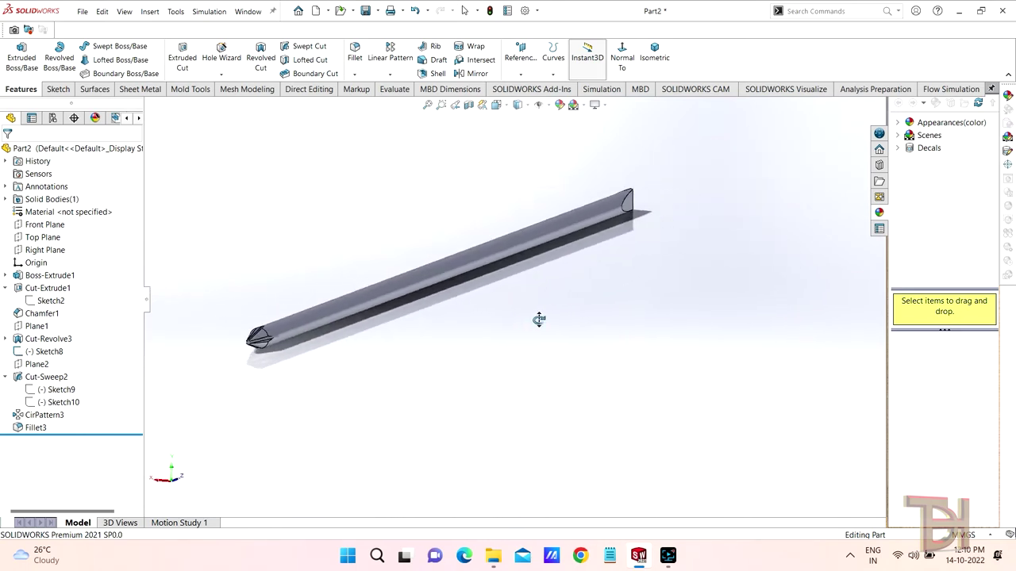
{"action": "key", "text": "ctrl+3"}
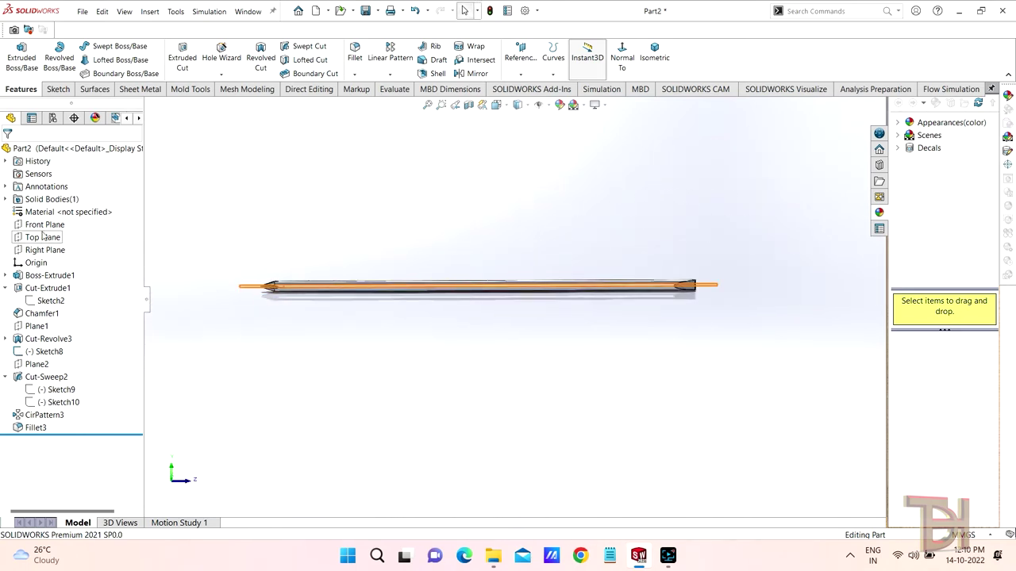
Create Plane3 offset 80 mm from the Front Plane and select it.
{"action": "left_click", "coordinate": [43, 225]}
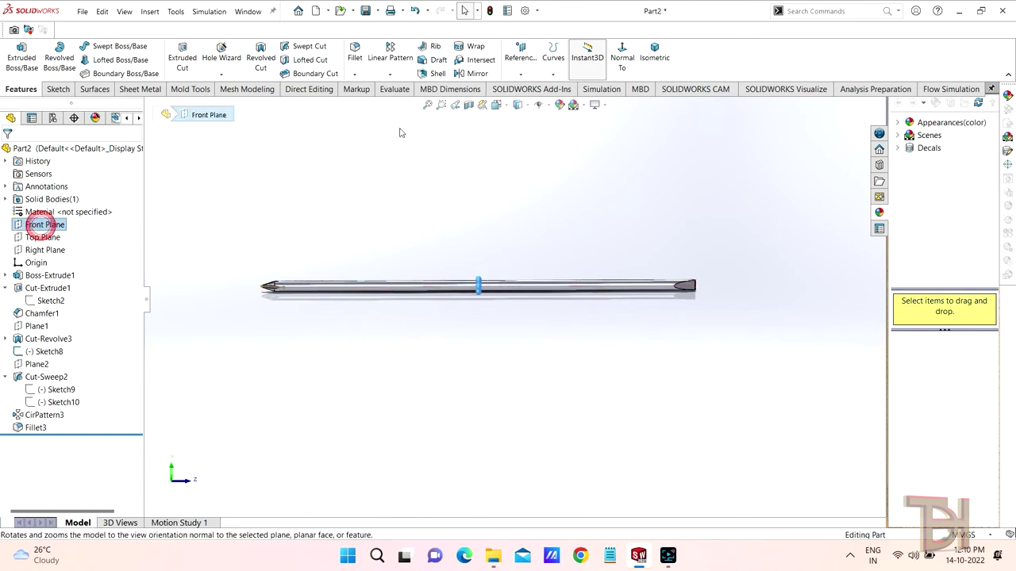
{"action": "left_click", "coordinate": [522, 74]}
{"action": "scroll", "coordinate": [653, 317], "scroll_direction": "down", "scroll_amount": 2}
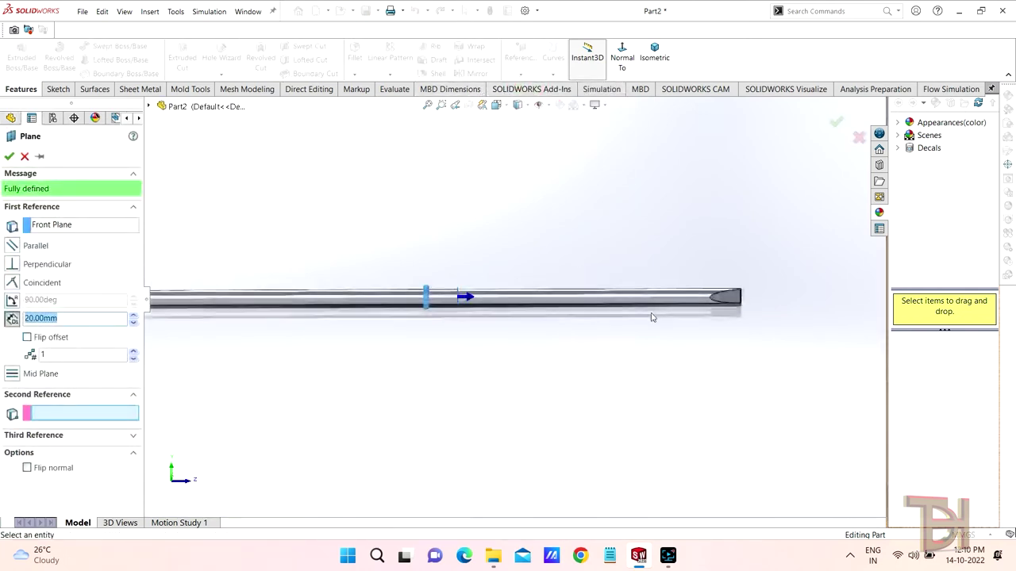
{"action": "scroll", "coordinate": [715, 281], "scroll_direction": "up", "scroll_amount": 2}
{"action": "scroll", "coordinate": [713, 271], "scroll_direction": "down", "scroll_amount": 2}
{"action": "scroll", "coordinate": [703, 277], "scroll_direction": "up", "scroll_amount": 2}
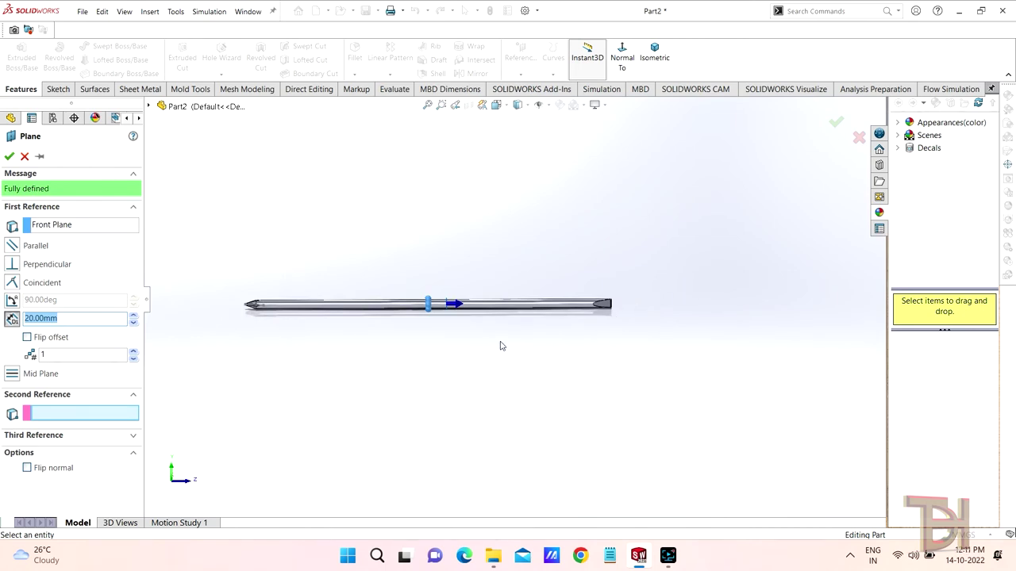
{"action": "scroll", "coordinate": [501, 342], "scroll_direction": "down", "scroll_amount": 1}
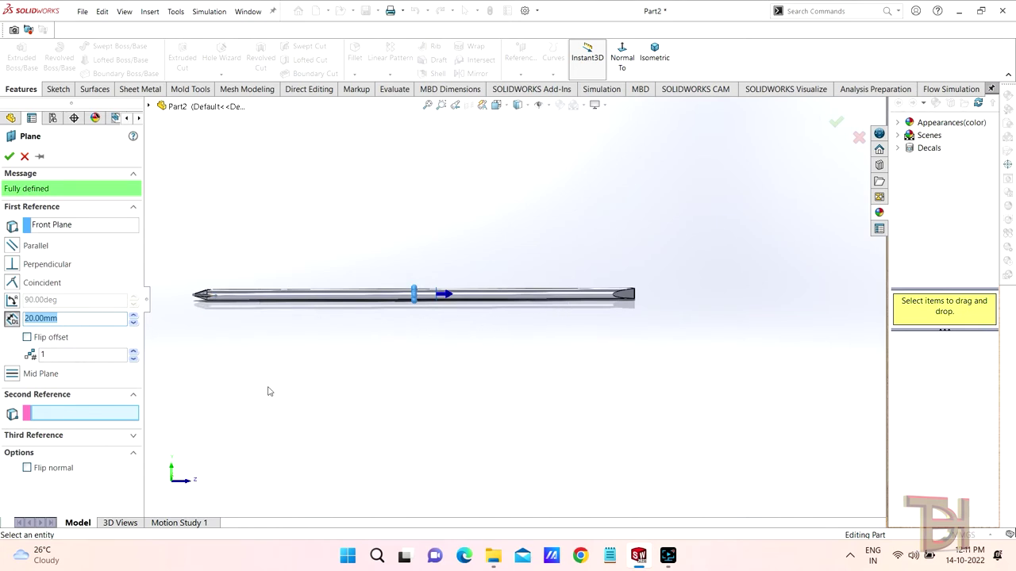
{"action": "type", "text": "100"}
{"action": "key", "text": "Return"}
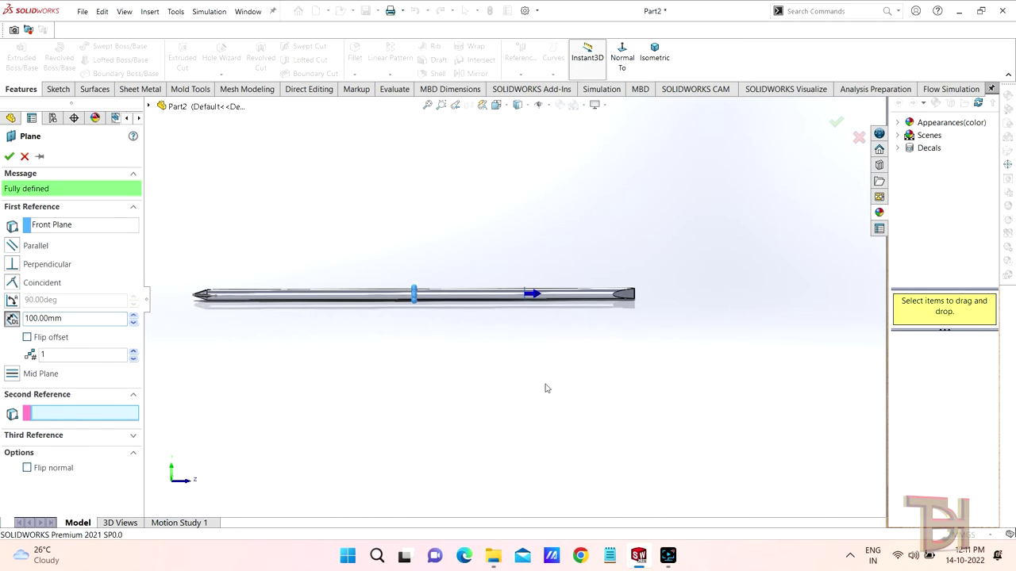
{"action": "double_click", "coordinate": [69, 318]}
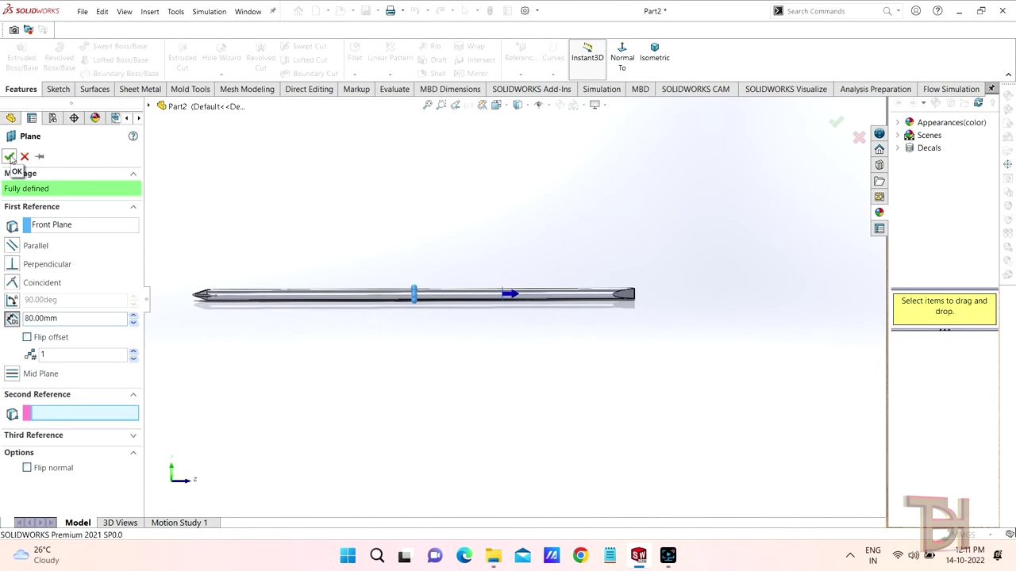
{"action": "left_click", "coordinate": [10, 158]}
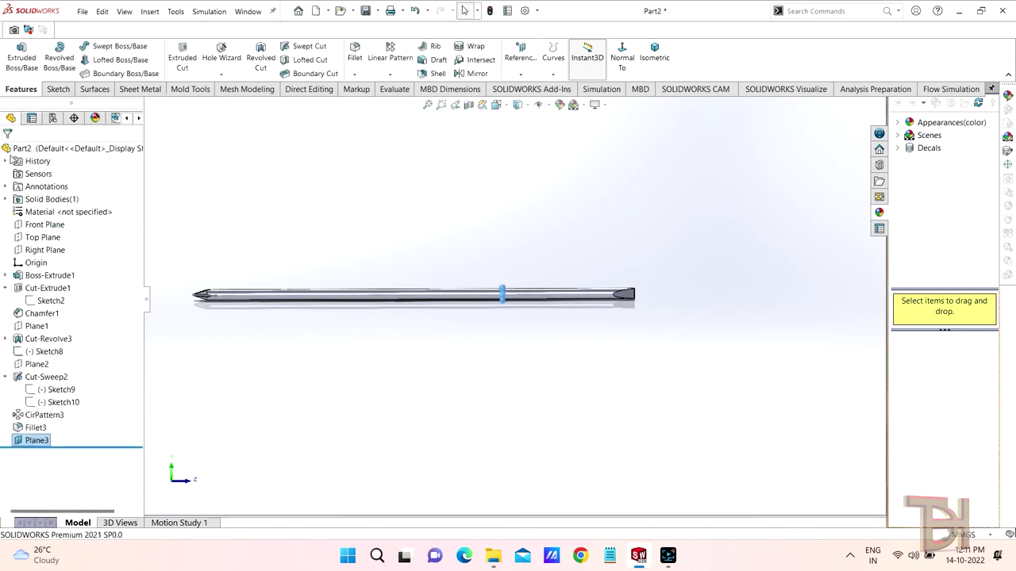
{"action": "left_click", "coordinate": [28, 443]}
Start a new sketch on Plane3 and draw a straight slot across the circle.
{"action": "left_click", "coordinate": [223, 433]}
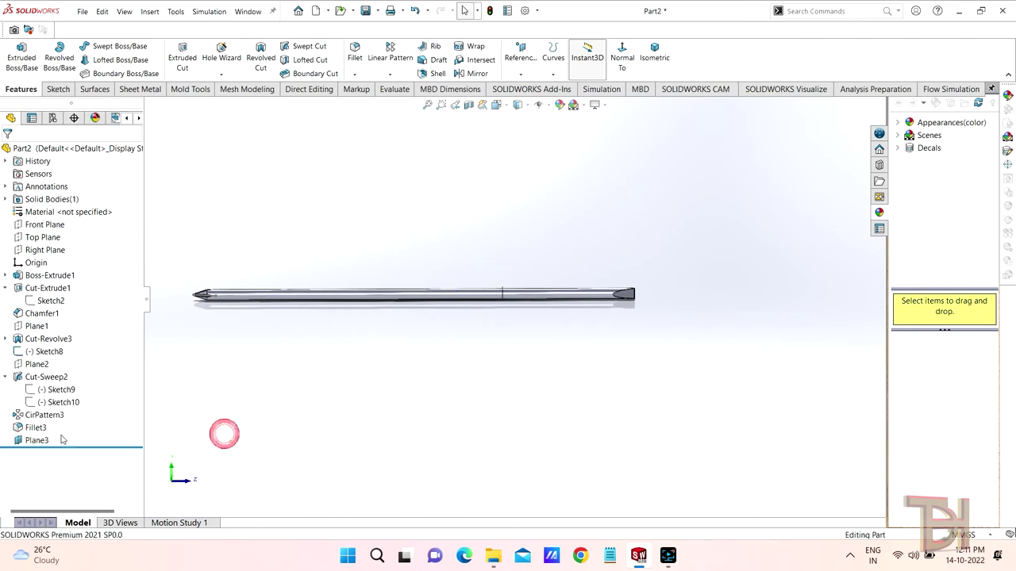
{"action": "left_click", "coordinate": [33, 438]}
{"action": "left_click", "coordinate": [43, 419]}
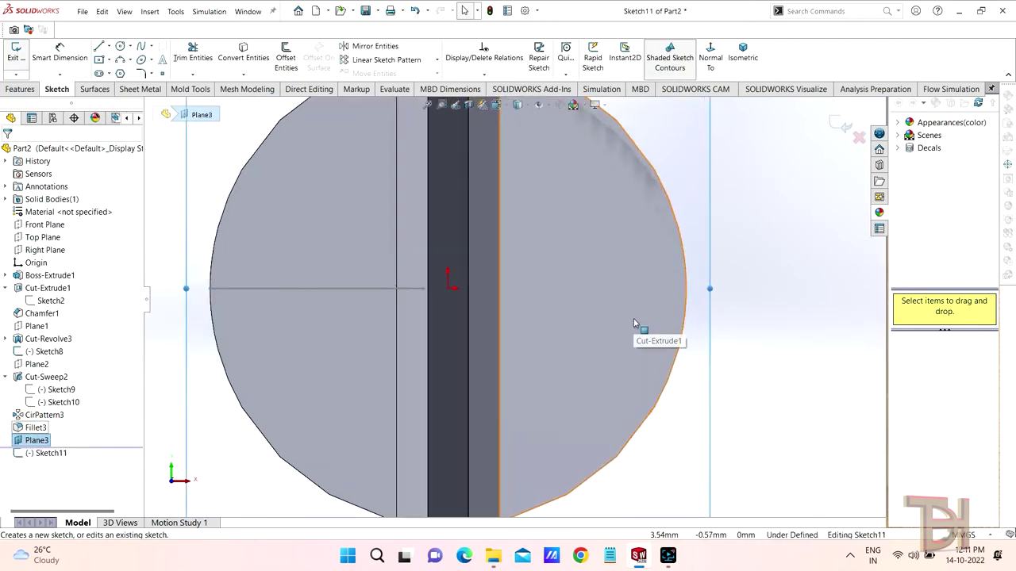
{"action": "scroll", "coordinate": [568, 291], "scroll_direction": "down", "scroll_amount": 1}
{"action": "scroll", "coordinate": [558, 270], "scroll_direction": "up", "scroll_amount": 3}
{"action": "scroll", "coordinate": [558, 270], "scroll_direction": "up", "scroll_amount": 2}
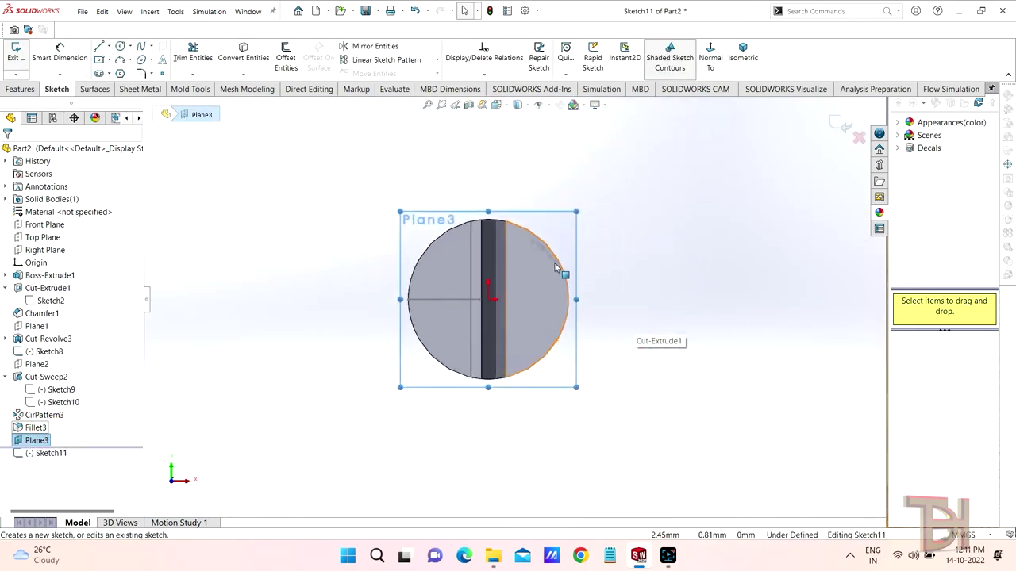
{"action": "scroll", "coordinate": [541, 301], "scroll_direction": "down", "scroll_amount": 1}
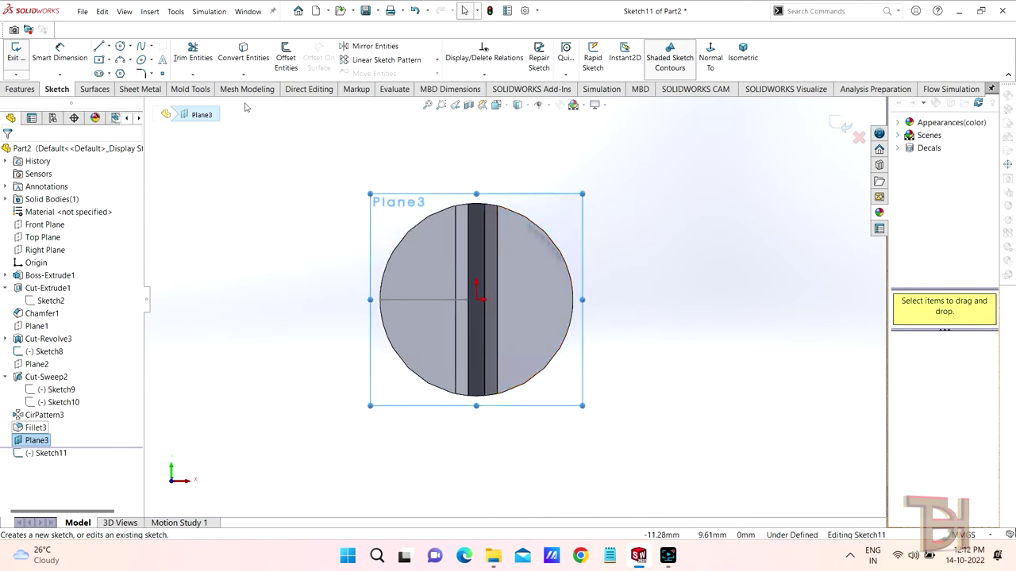
{"action": "left_click", "coordinate": [97, 73]}
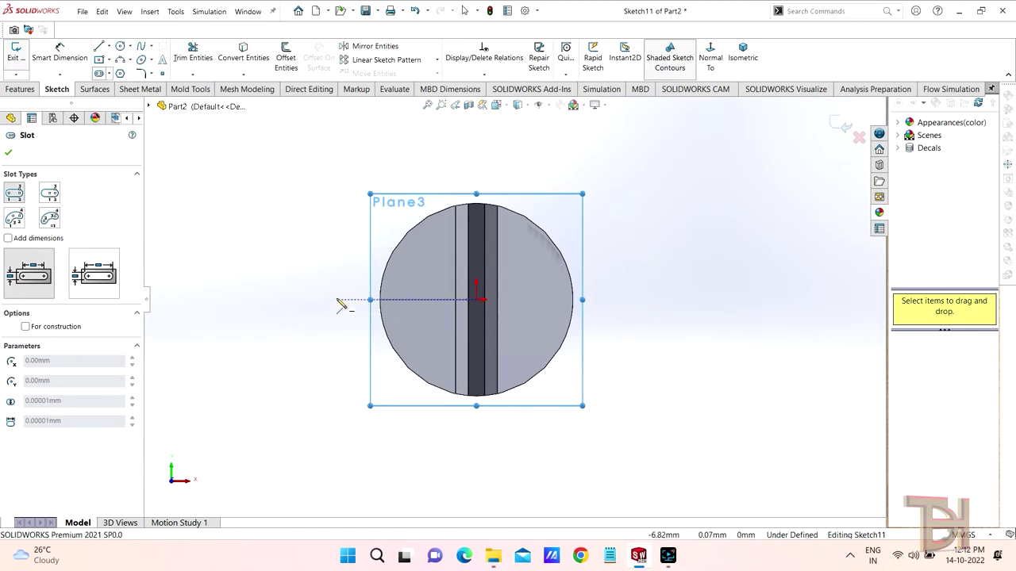
{"action": "left_click", "coordinate": [337, 300]}
{"action": "left_click", "coordinate": [609, 300]}
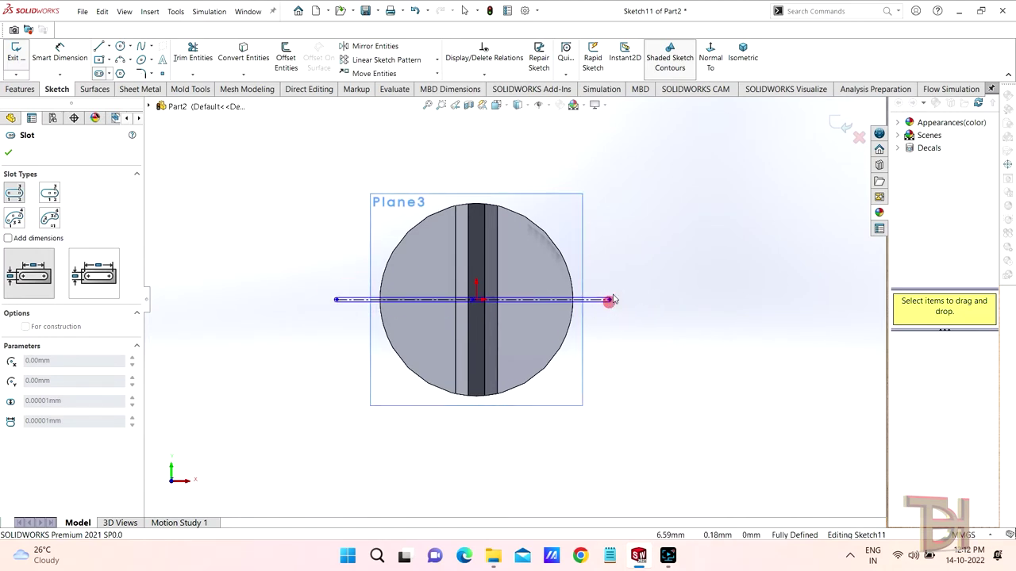
{"action": "left_click", "coordinate": [630, 270]}
{"action": "left_click", "coordinate": [692, 249]}
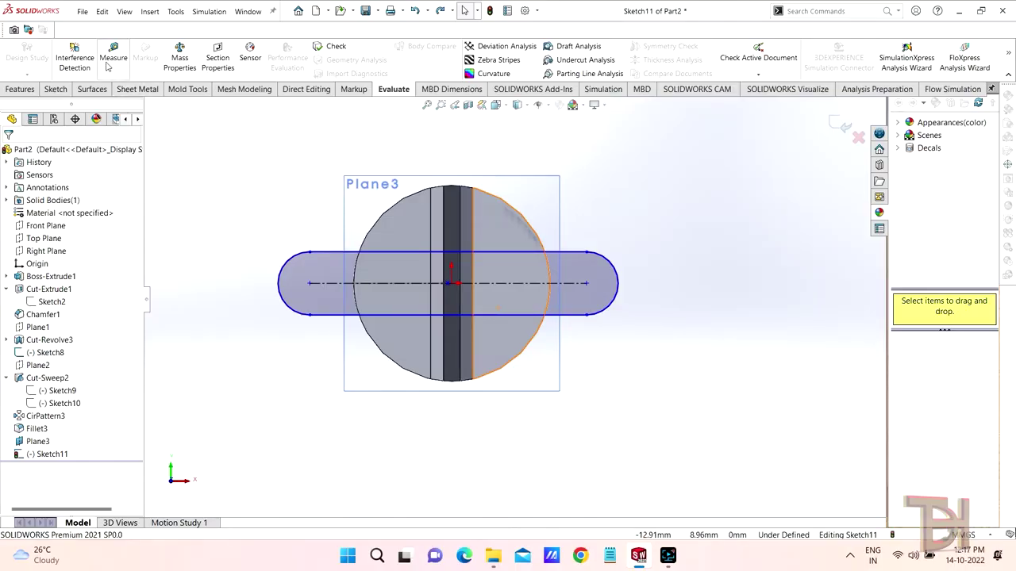
Dimension the slot with a 1.5 mm end radius and 15 mm length.
{"action": "left_click", "coordinate": [20, 89]}
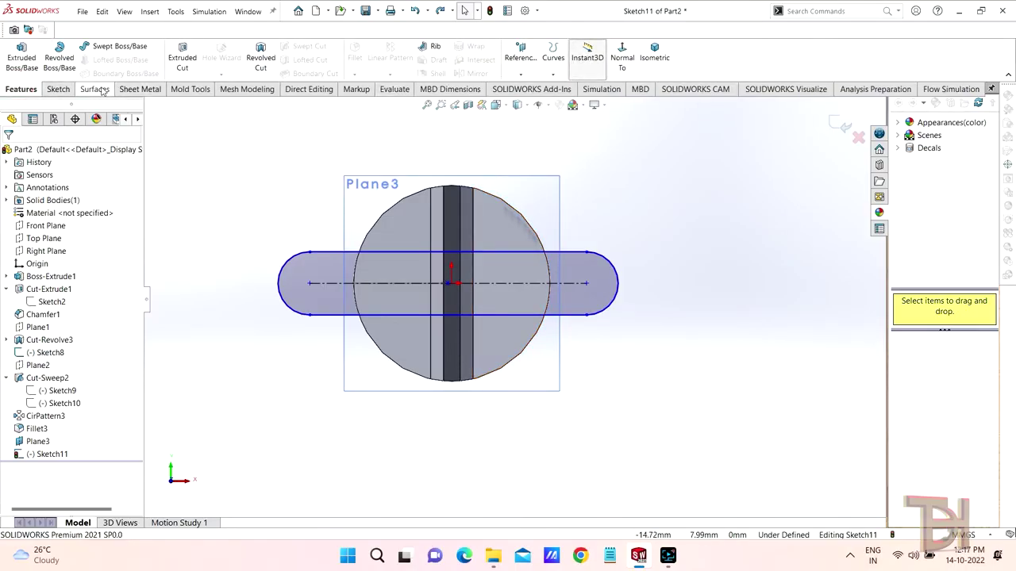
{"action": "left_click", "coordinate": [58, 89]}
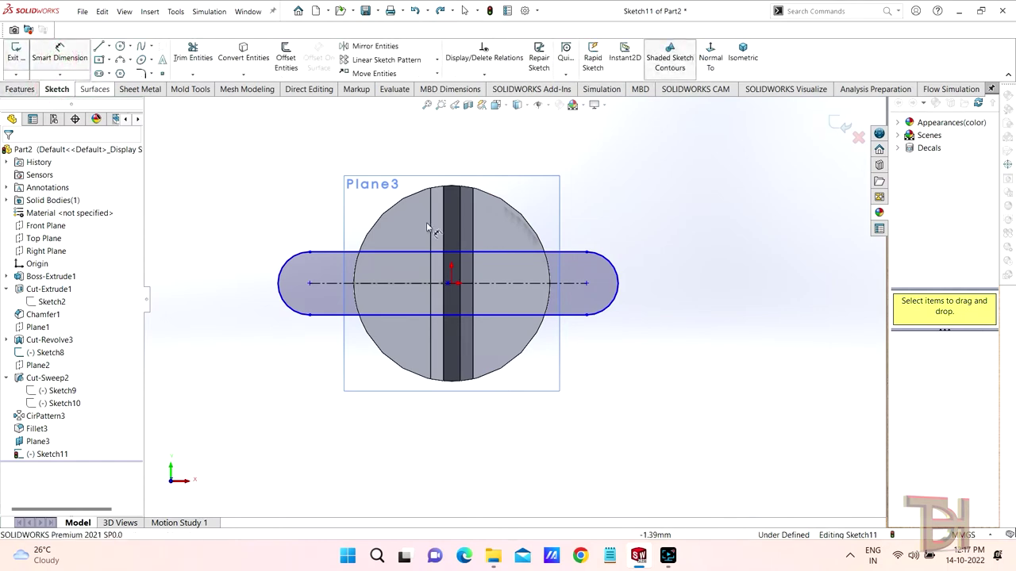
{"action": "scroll", "coordinate": [609, 300], "scroll_direction": "down", "scroll_amount": 2}
{"action": "middle_click_drag", "start_coordinate": [412, 277], "coordinate": [472, 284], "text": "ctrl"}
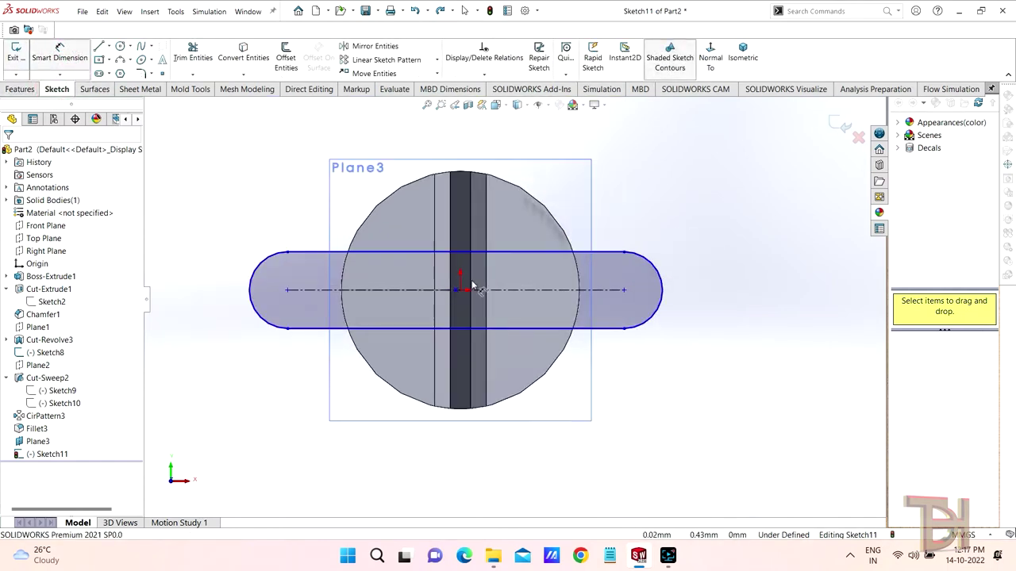
{"action": "left_click", "coordinate": [662, 292]}
{"action": "left_click", "coordinate": [729, 324]}
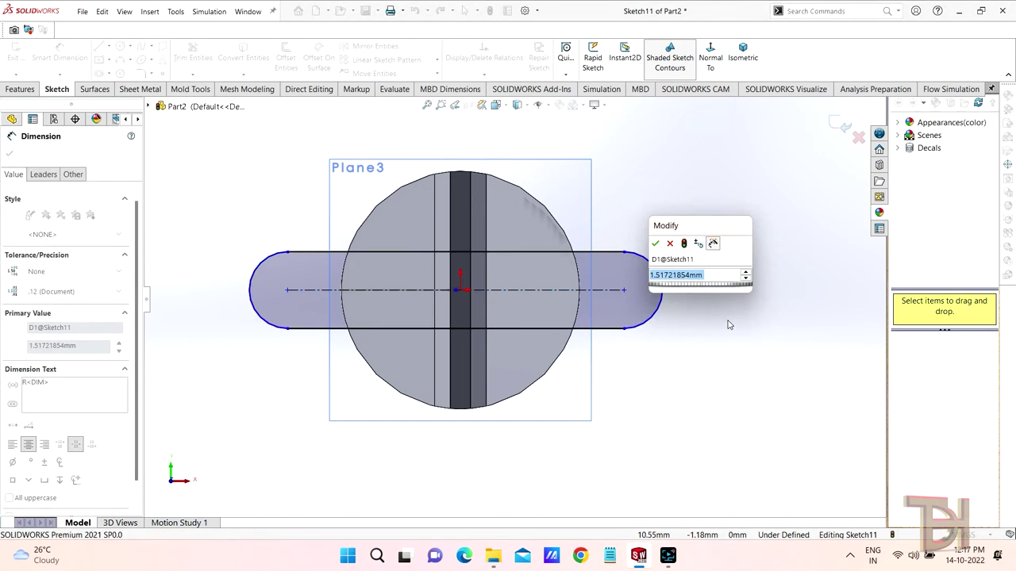
{"action": "type", "text": "1.5"}
{"action": "key", "text": "Return"}
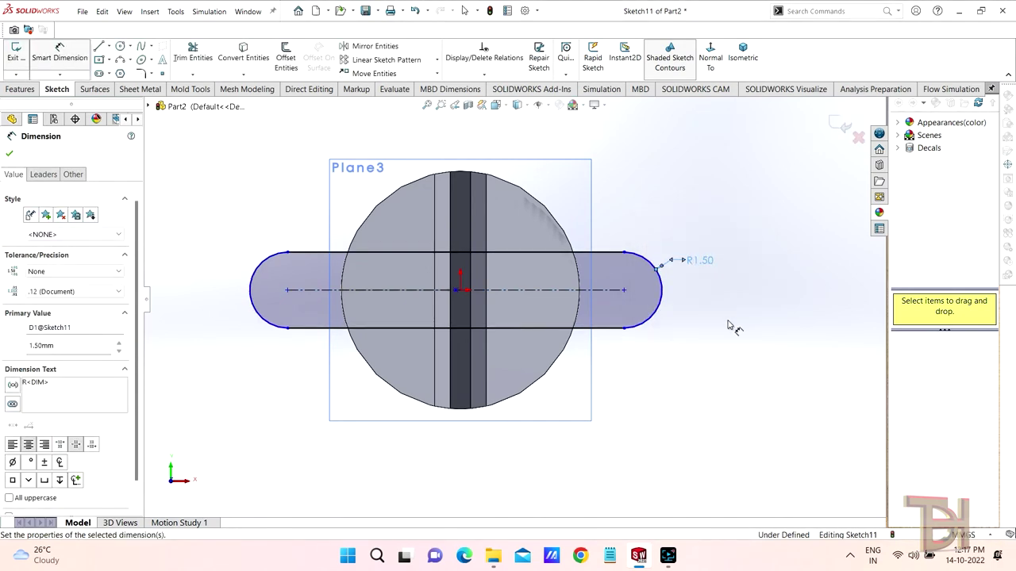
{"action": "left_click", "coordinate": [511, 291]}
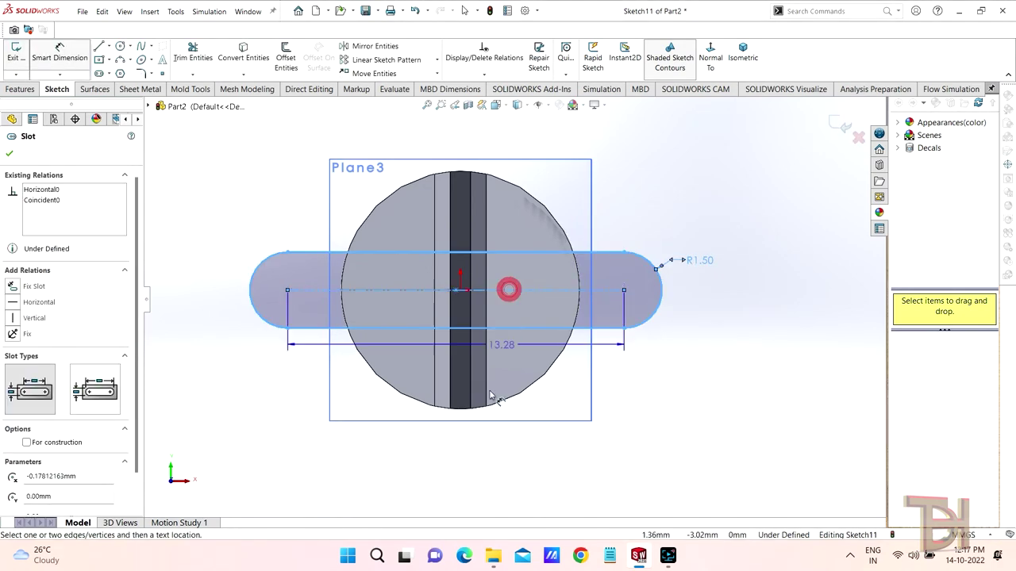
{"action": "left_click", "coordinate": [473, 445]}
{"action": "type", "text": "15"}
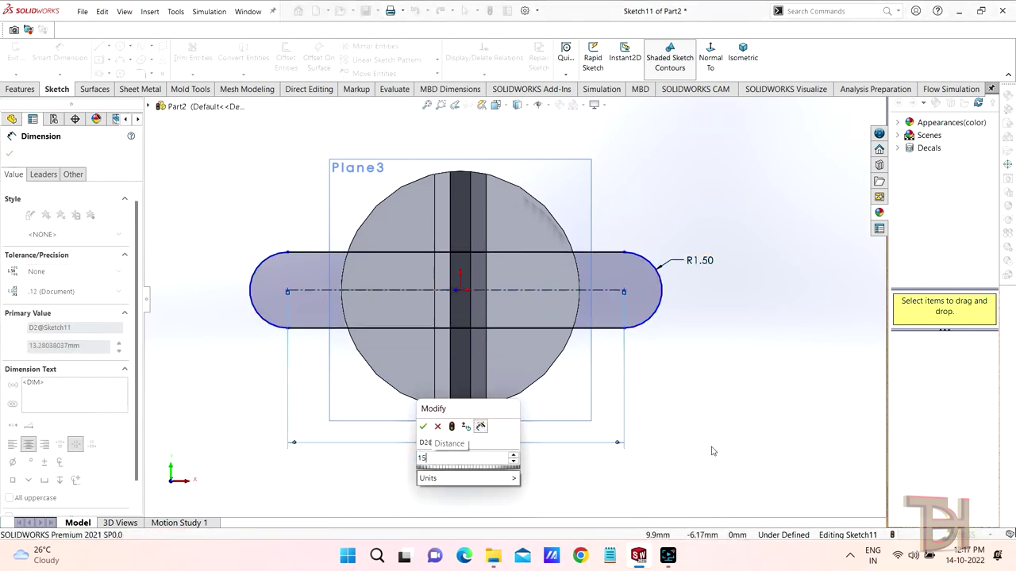
{"action": "key", "text": "Return"}
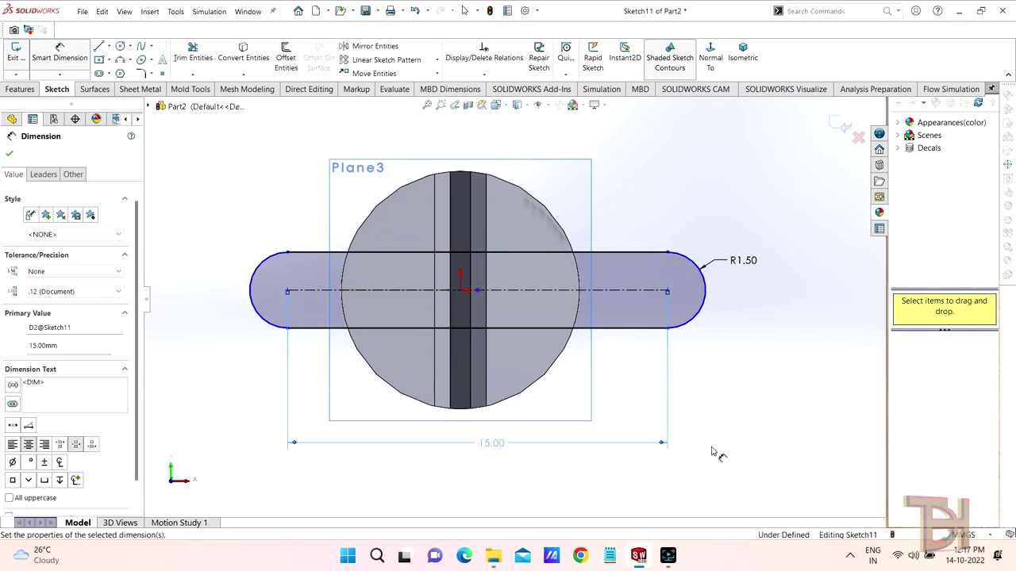
Make the slot's centre point coincident with the origin to fully define the sketch.
{"action": "right_click", "coordinate": [746, 373]}
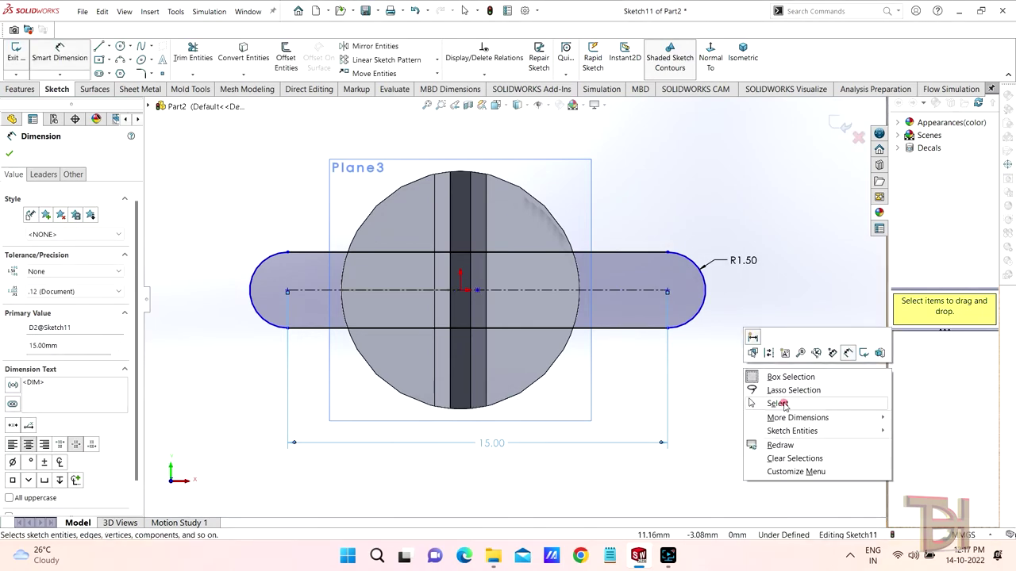
{"action": "left_click", "coordinate": [753, 403]}
{"action": "scroll", "coordinate": [566, 328], "scroll_direction": "down", "scroll_amount": 2}
{"action": "left_click", "coordinate": [433, 274]}
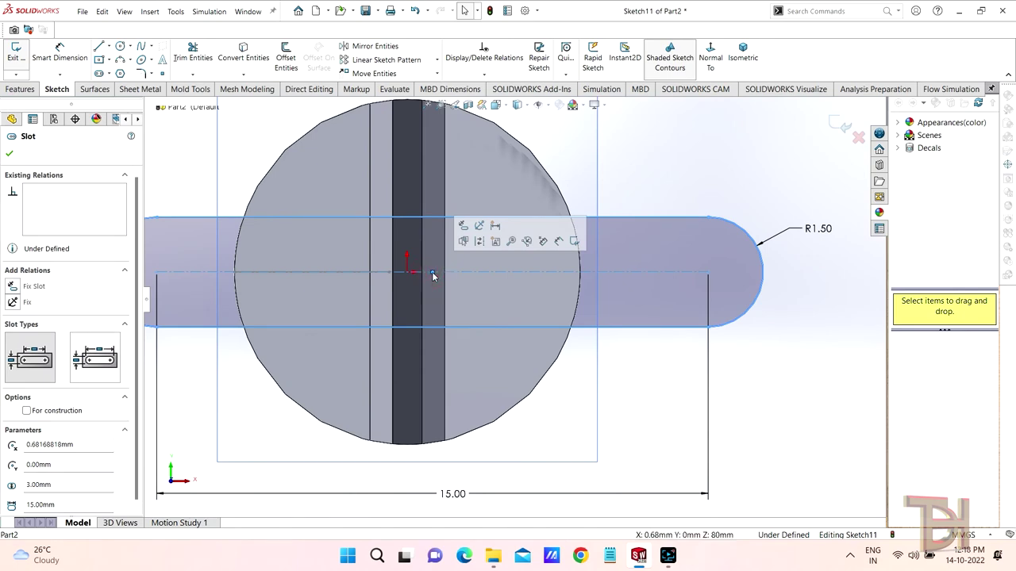
{"action": "left_click", "coordinate": [407, 273], "text": "ctrl"}
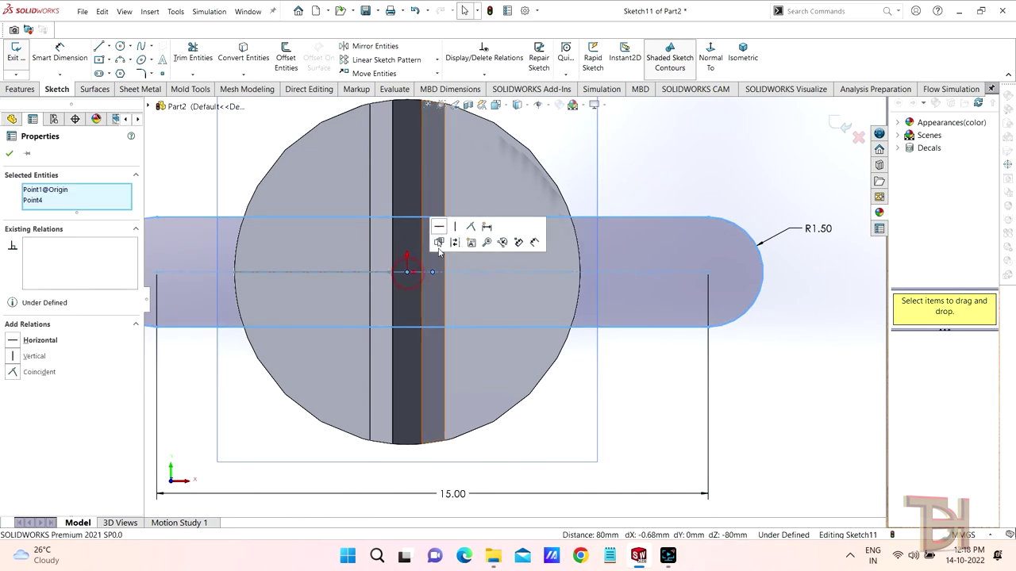
{"action": "left_click", "coordinate": [479, 227]}
{"action": "scroll", "coordinate": [614, 365], "scroll_direction": "up", "scroll_amount": 2}
{"action": "left_click", "coordinate": [719, 360]}
{"action": "scroll", "coordinate": [513, 295], "scroll_direction": "up", "scroll_amount": 1}
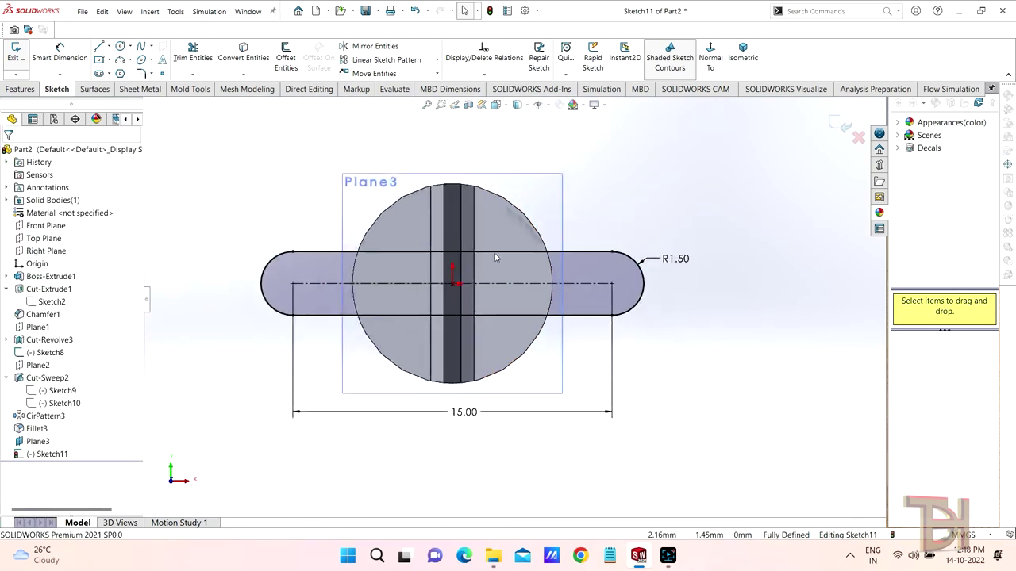
{"action": "left_click", "coordinate": [20, 89]}
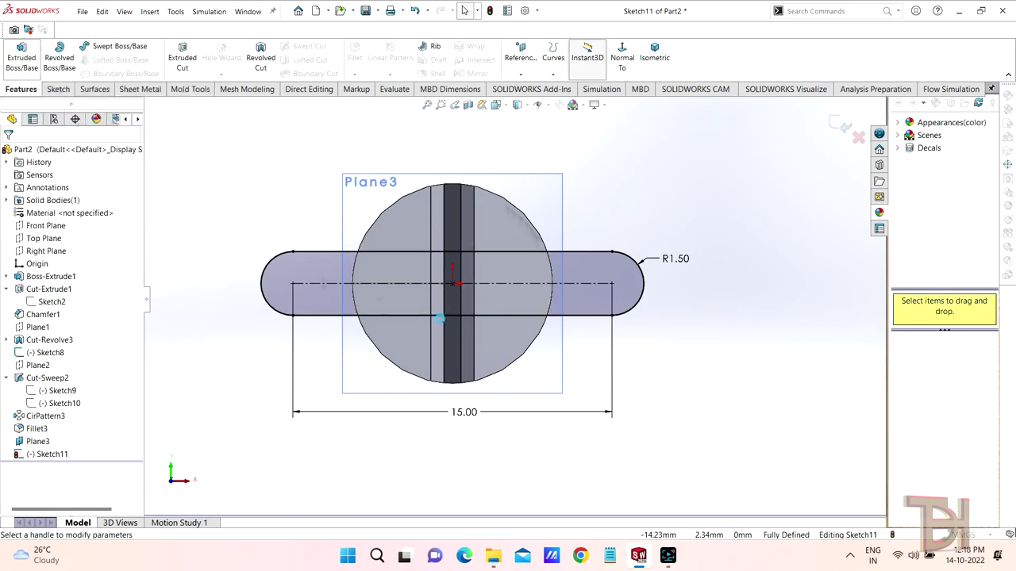
Extrude the Sketch11 slot 20 mm blind into a raised key, Boss-Extrude2.
{"action": "left_click", "coordinate": [21, 58]}
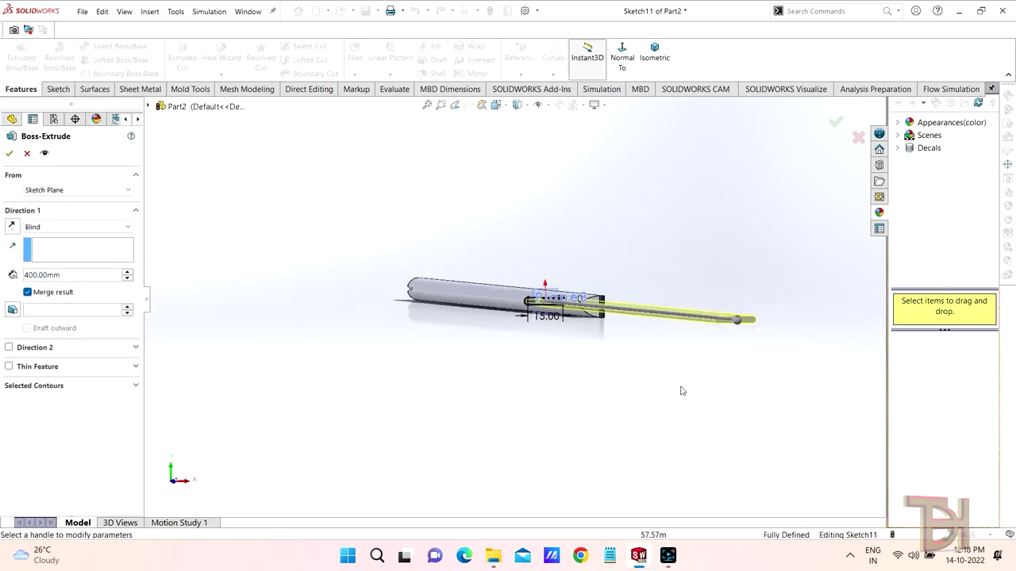
{"action": "middle_click_drag", "start_coordinate": [680, 391], "coordinate": [667, 396]}
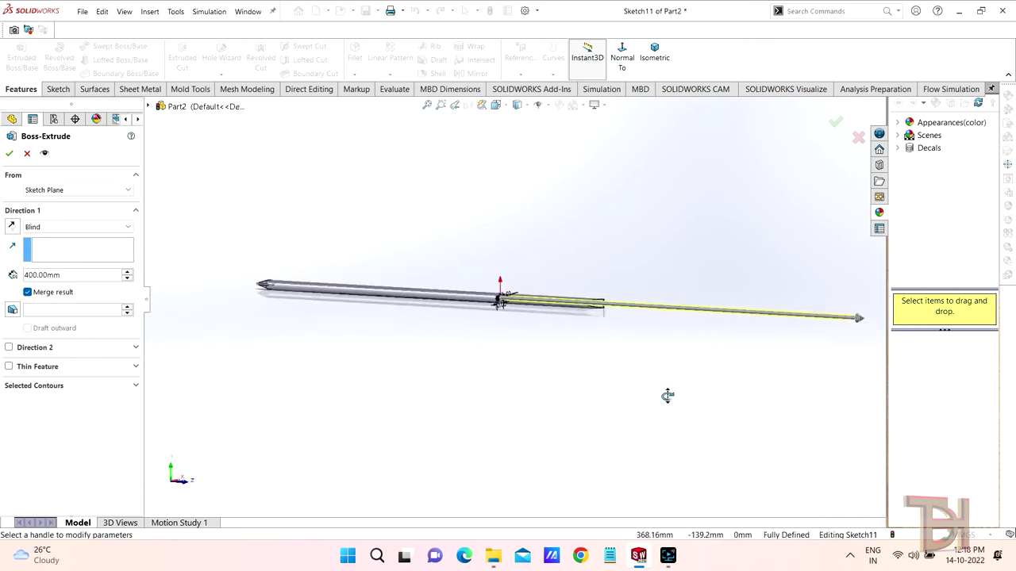
{"action": "scroll", "coordinate": [508, 301], "scroll_direction": "down", "scroll_amount": 2}
{"action": "scroll", "coordinate": [508, 302], "scroll_direction": "down", "scroll_amount": 2}
{"action": "scroll", "coordinate": [500, 333], "scroll_direction": "down", "scroll_amount": 1}
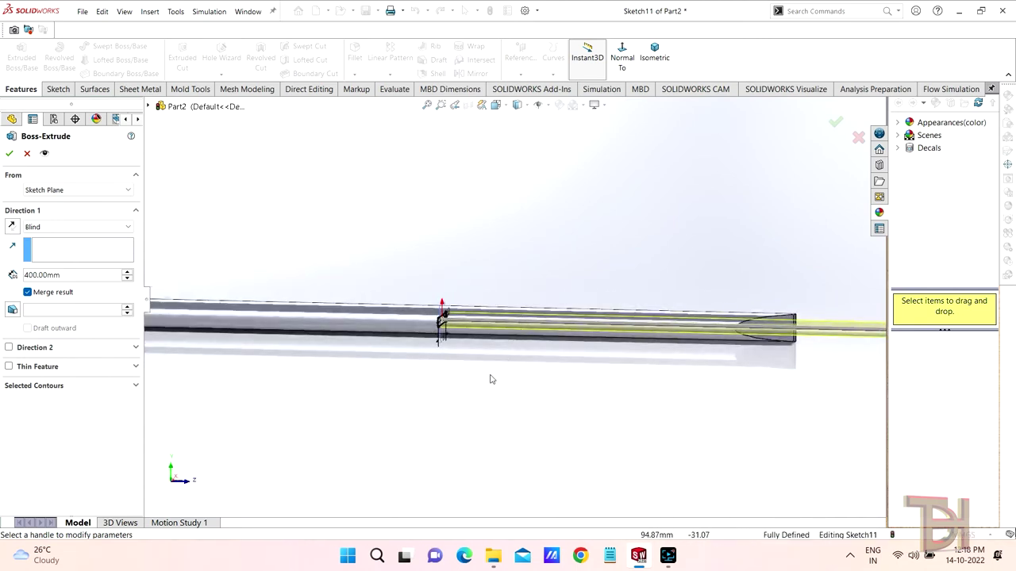
{"action": "left_click", "coordinate": [58, 277]}
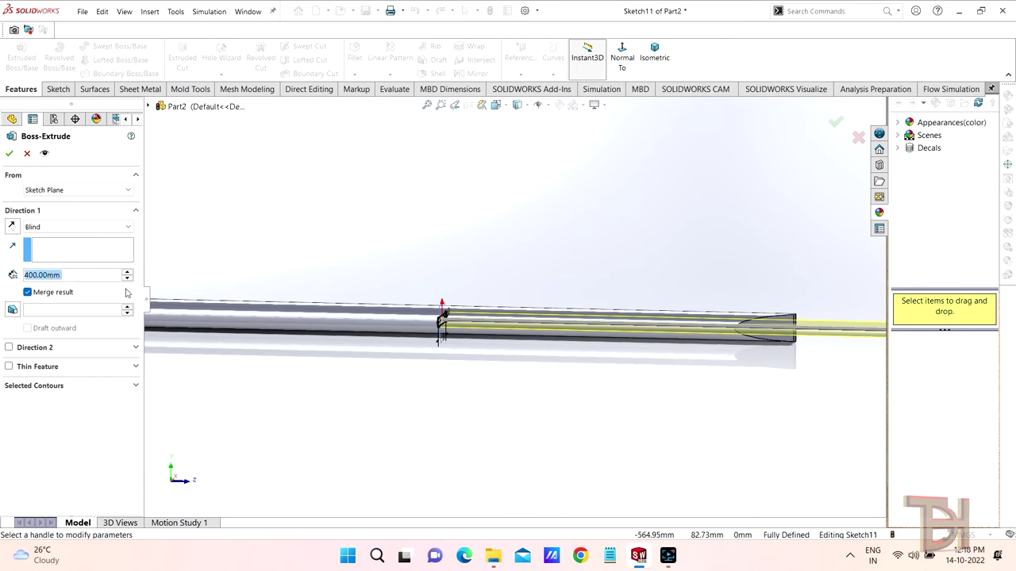
{"action": "type", "text": "20"}
{"action": "key", "text": "Return"}
{"action": "scroll", "coordinate": [520, 355], "scroll_direction": "down", "scroll_amount": 2}
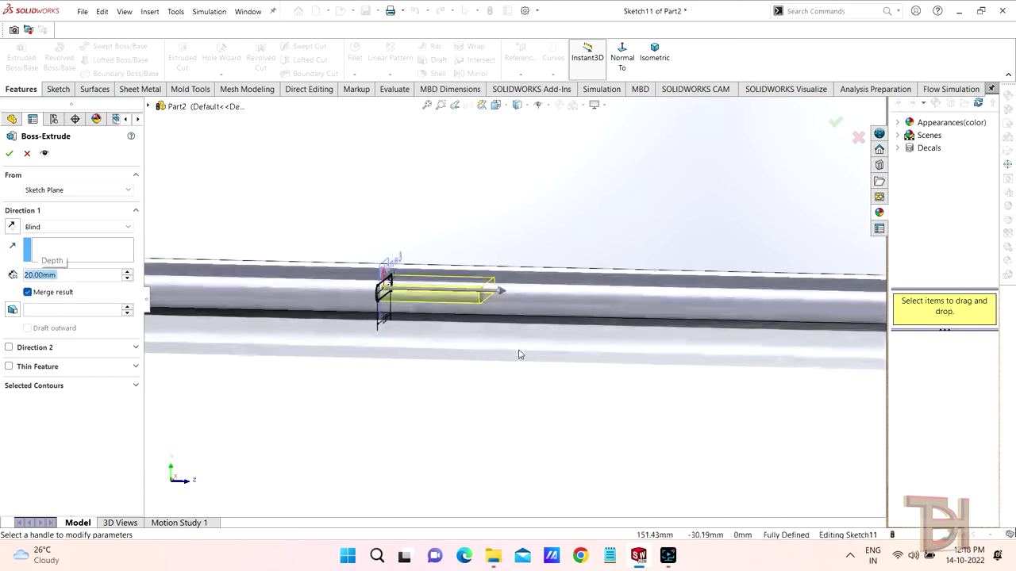
{"action": "scroll", "coordinate": [495, 379], "scroll_direction": "up", "scroll_amount": 2}
{"action": "scroll", "coordinate": [521, 381], "scroll_direction": "up", "scroll_amount": 1}
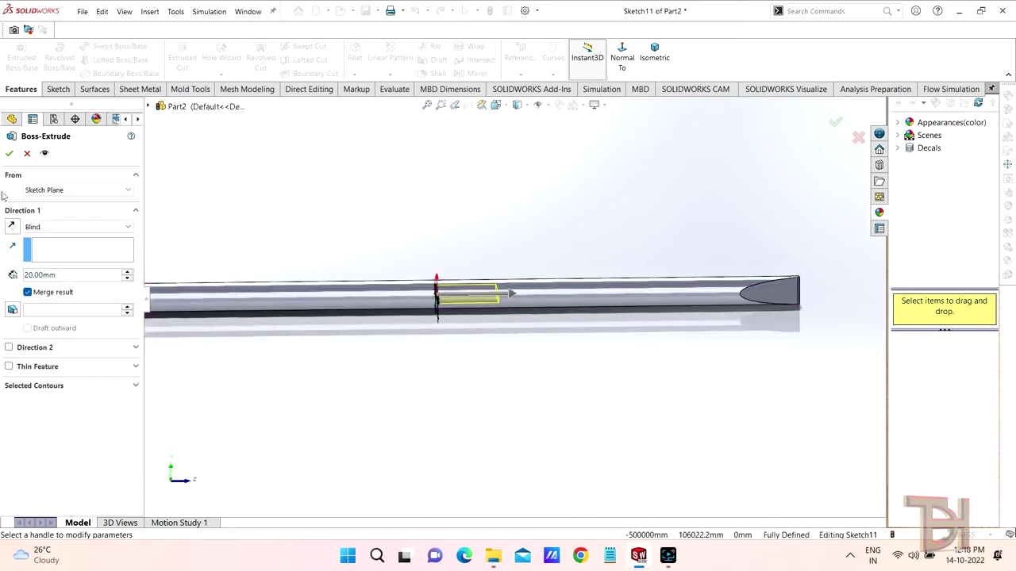
{"action": "left_click", "coordinate": [8, 153]}
{"action": "left_click", "coordinate": [475, 369]}
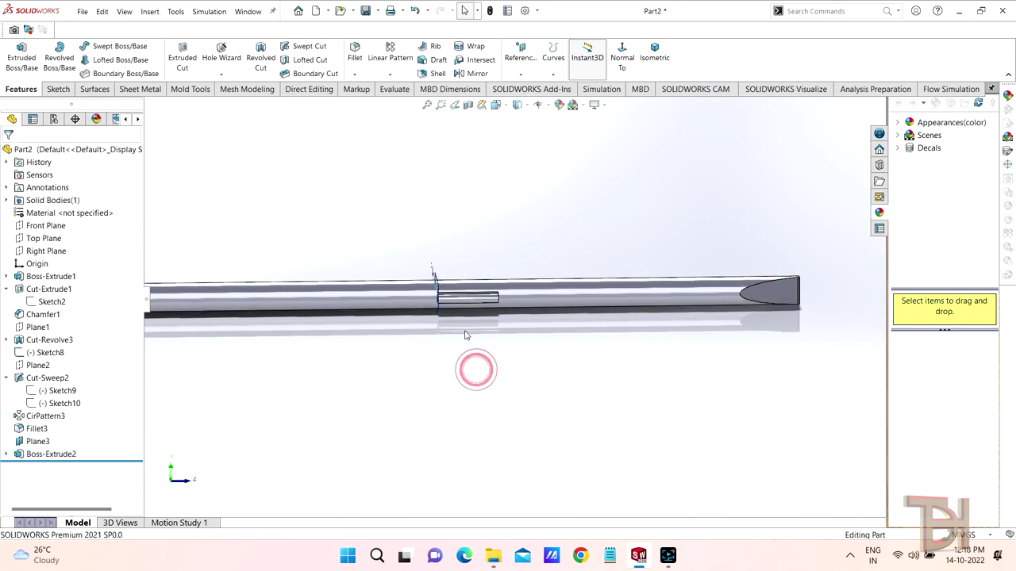
{"action": "scroll", "coordinate": [454, 373], "scroll_direction": "up", "scroll_amount": 1}
{"action": "scroll", "coordinate": [418, 342], "scroll_direction": "down", "scroll_amount": 1}
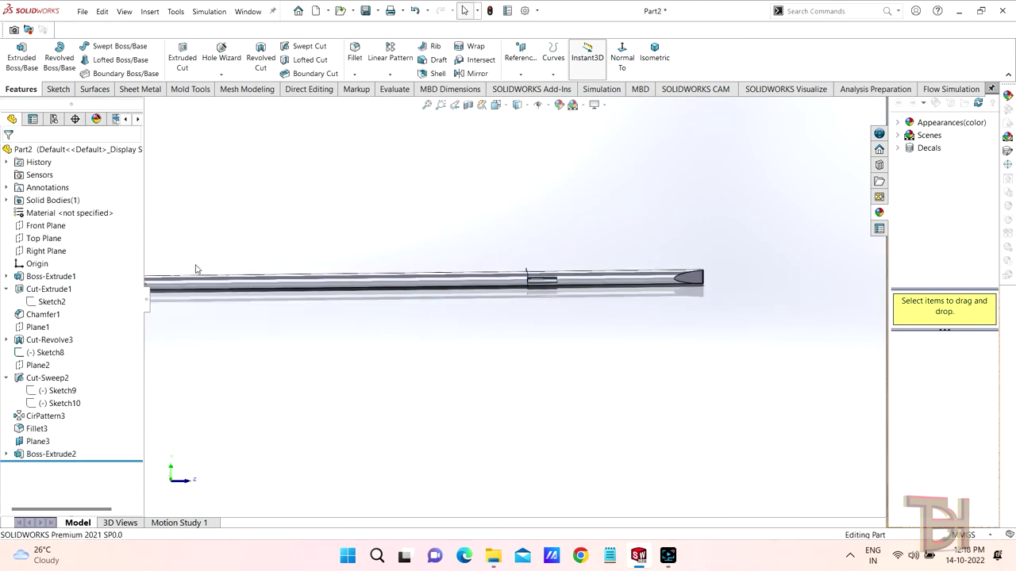
{"action": "scroll", "coordinate": [389, 358], "scroll_direction": "up", "scroll_amount": 1}
{"action": "scroll", "coordinate": [392, 357], "scroll_direction": "up", "scroll_amount": 1}
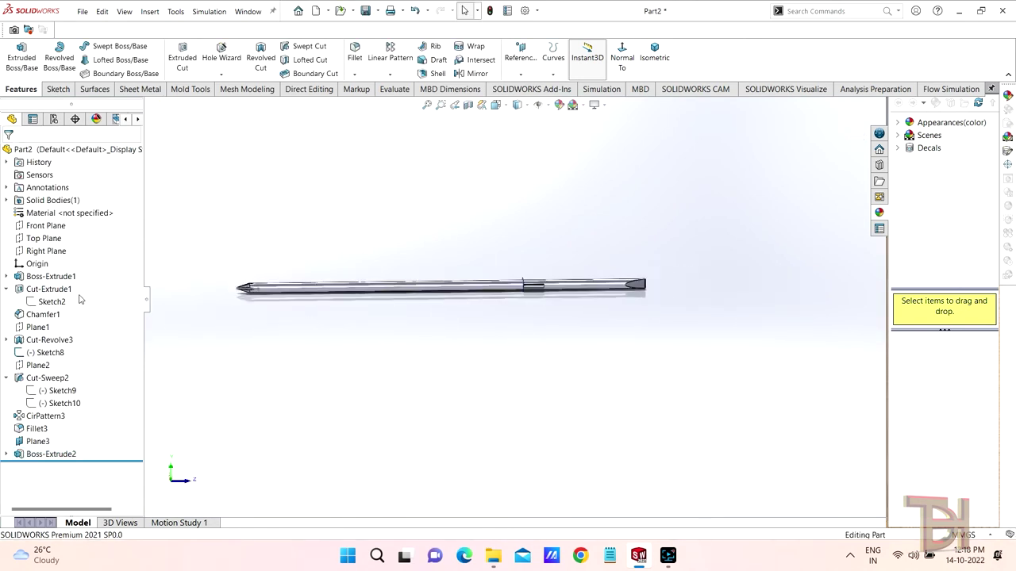
{"action": "scroll", "coordinate": [420, 301], "scroll_direction": "down", "scroll_amount": 1}
{"action": "scroll", "coordinate": [479, 317], "scroll_direction": "up", "scroll_amount": 1}
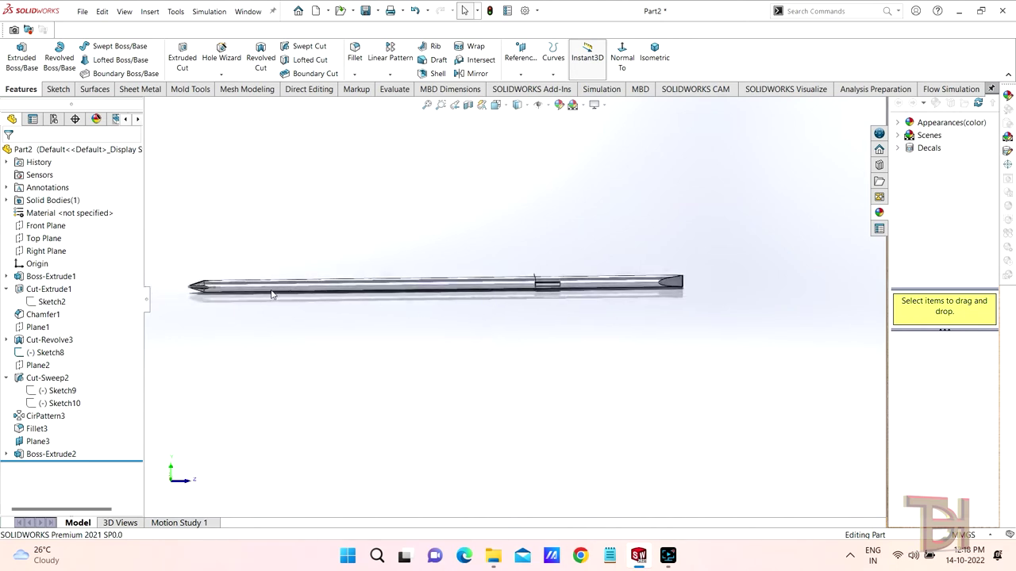
Mirror Boss-Extrude2 across the Front Plane to add a second key.
{"action": "left_click", "coordinate": [391, 74]}
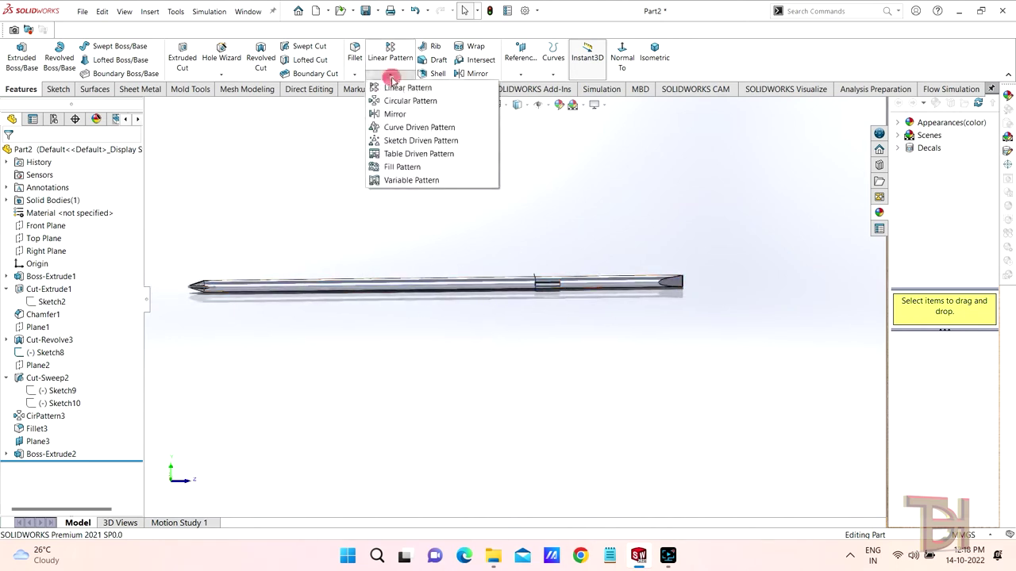
{"action": "left_click", "coordinate": [395, 114]}
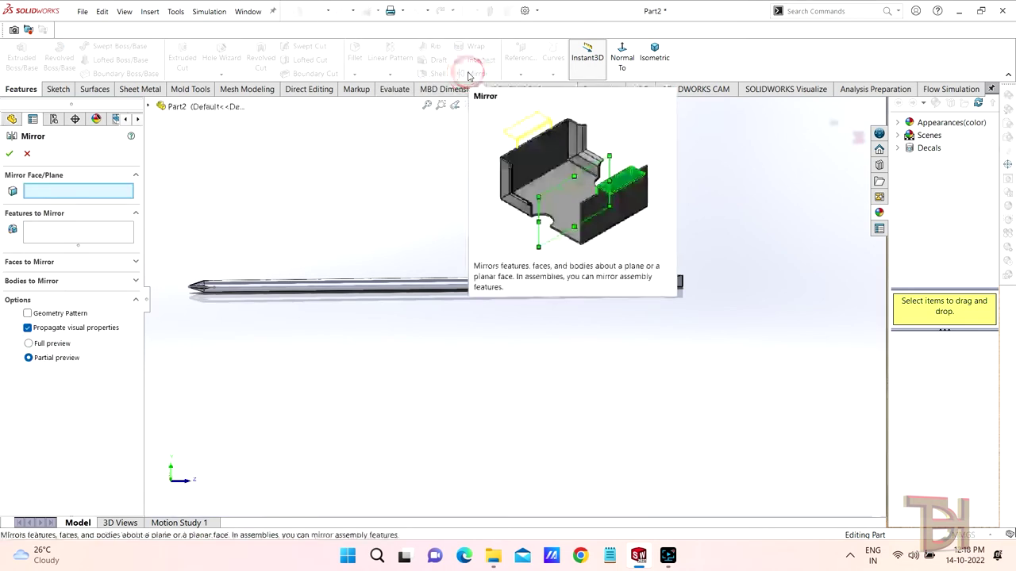
{"action": "left_click", "coordinate": [148, 106]}
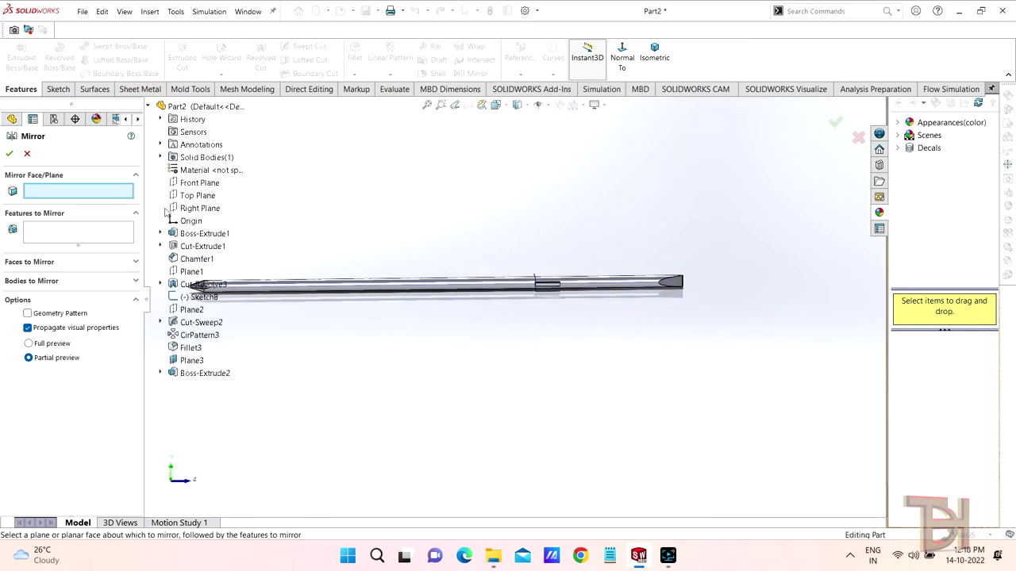
{"action": "left_click", "coordinate": [195, 183]}
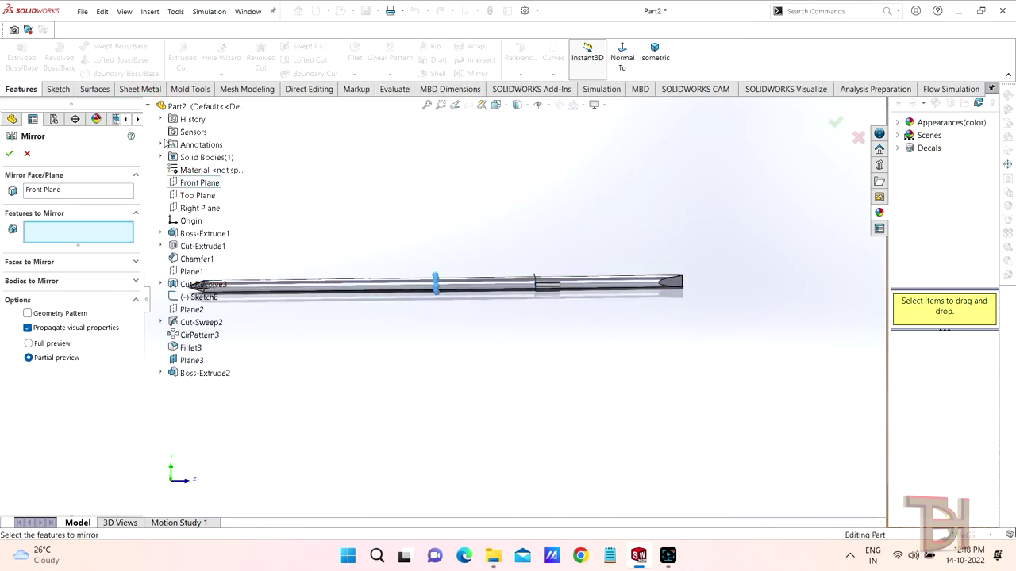
{"action": "left_click", "coordinate": [195, 374]}
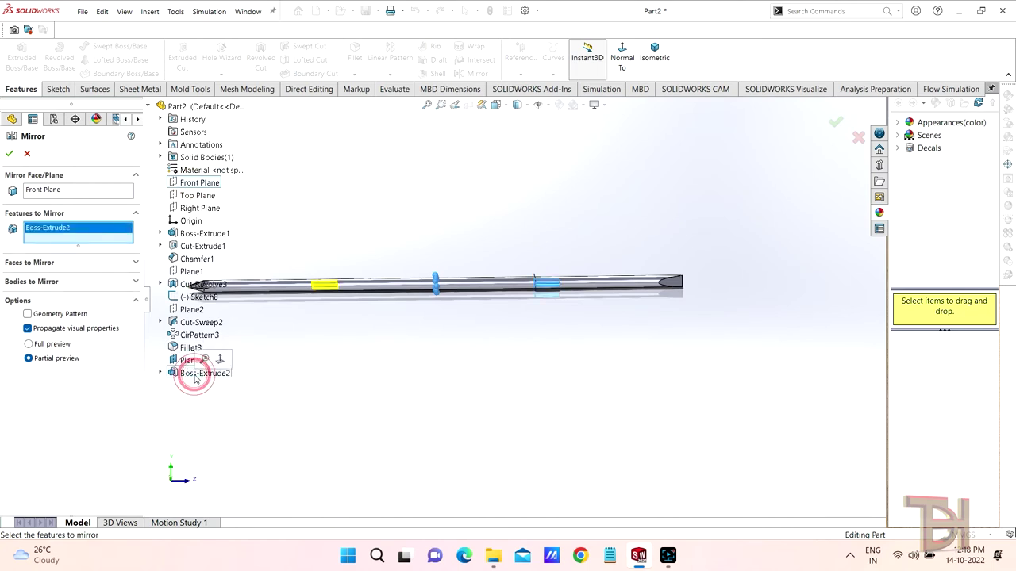
{"action": "left_click", "coordinate": [10, 154]}
{"action": "mouse_move", "coordinate": [403, 356]}
{"action": "middle_mouse_down"}
{"action": "mouse_move", "coordinate": [483, 335]}
{"action": "mouse_move", "coordinate": [556, 346]}
{"action": "mouse_move", "coordinate": [562, 224]}
{"action": "middle_mouse_up"}
{"action": "scroll", "coordinate": [555, 230], "scroll_direction": "down", "scroll_amount": 3}
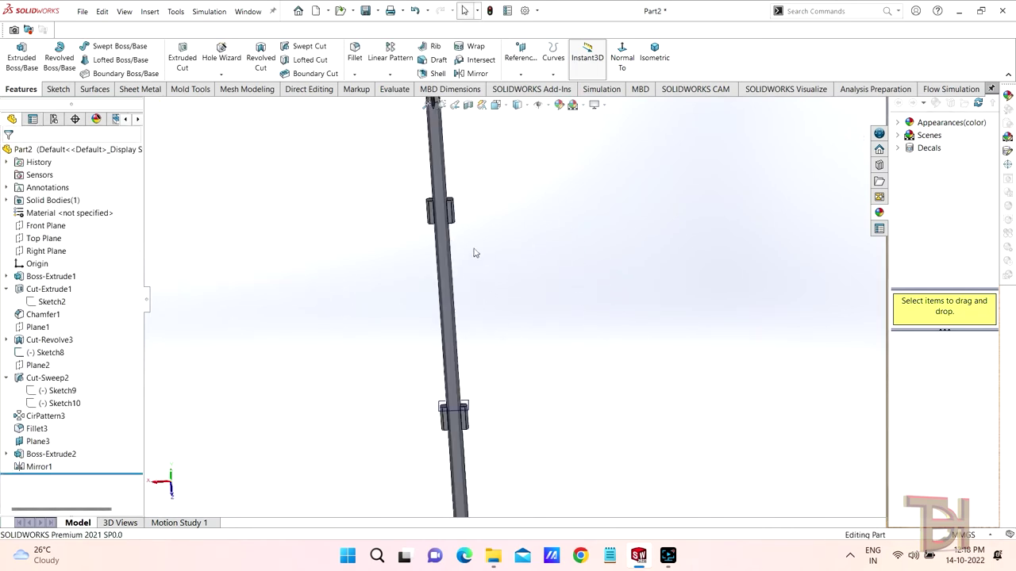
{"action": "middle_click_drag", "start_coordinate": [499, 242], "coordinate": [519, 331]}
{"action": "scroll", "coordinate": [441, 229], "scroll_direction": "down", "scroll_amount": 5}
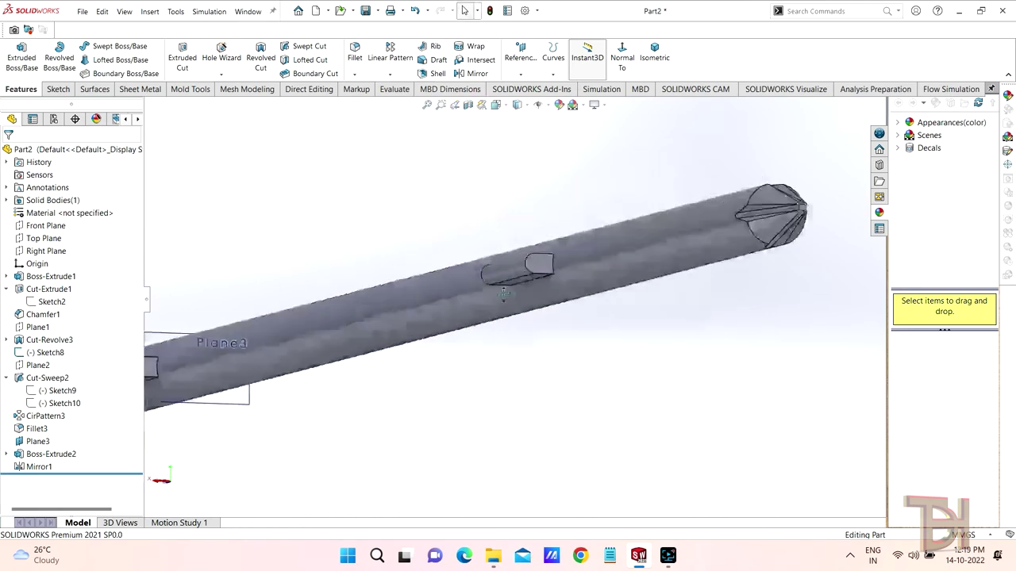
{"action": "scroll", "coordinate": [627, 413], "scroll_direction": "up", "scroll_amount": 2}
{"action": "scroll", "coordinate": [580, 328], "scroll_direction": "down", "scroll_amount": 2}
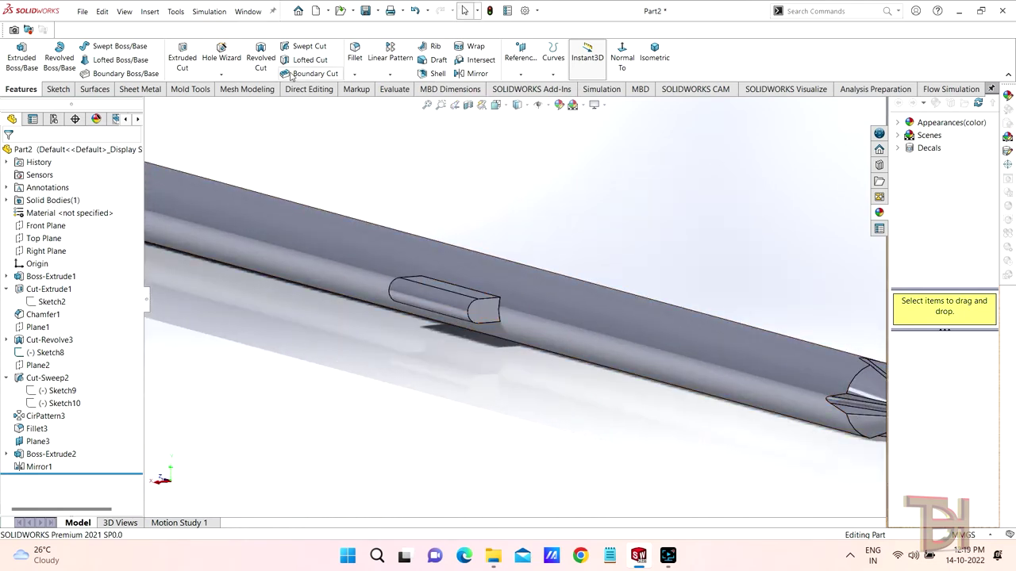
{"action": "left_click", "coordinate": [355, 51]}
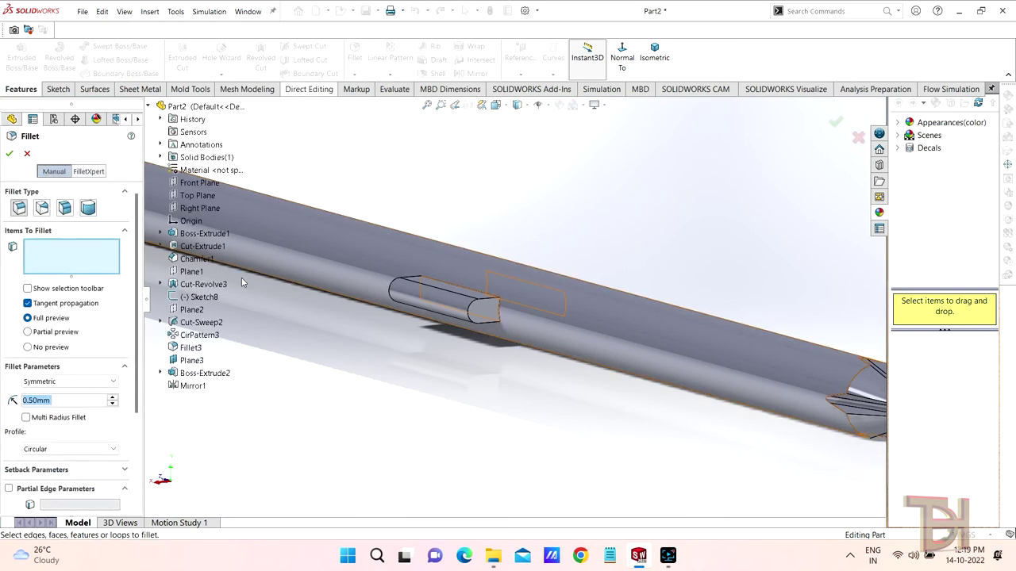
{"action": "left_click", "coordinate": [470, 312]}
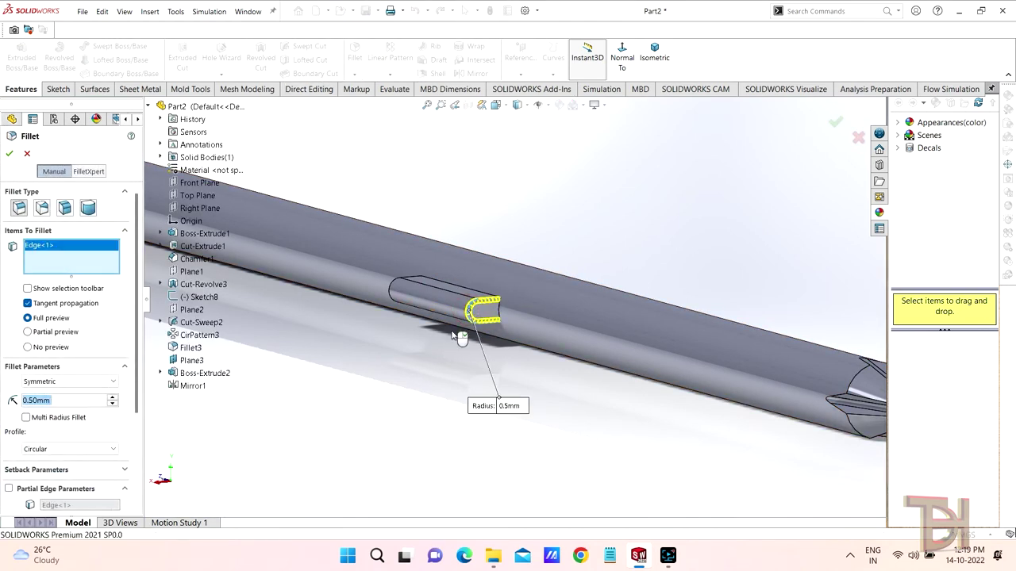
{"action": "type", "text": "1"}
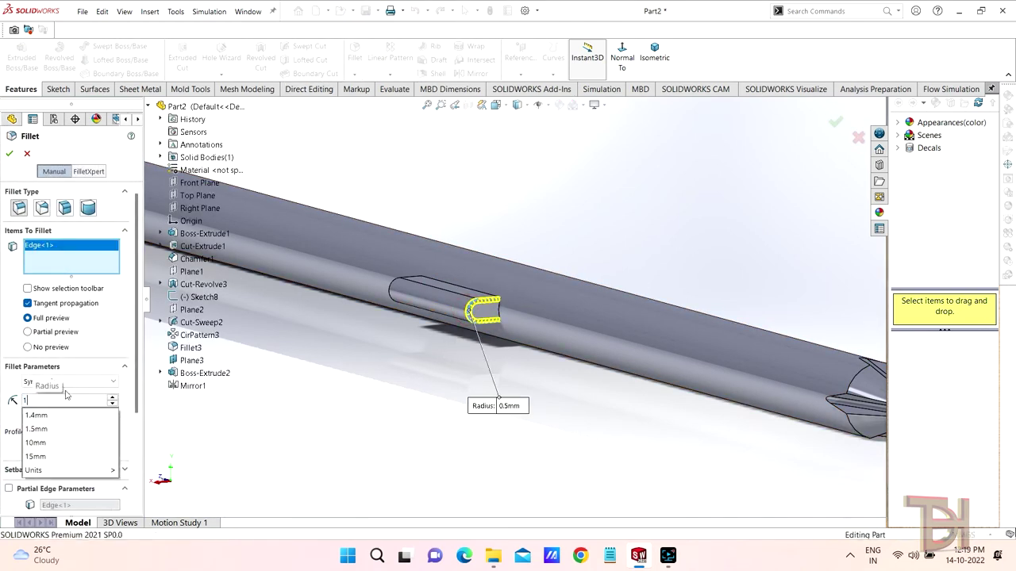
{"action": "key", "text": "Return"}
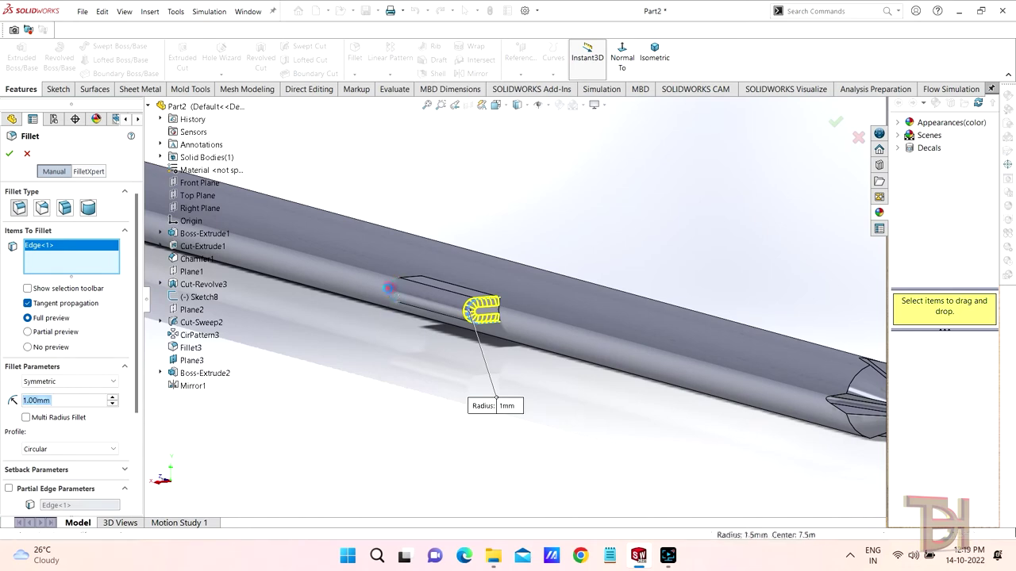
{"action": "left_click", "coordinate": [388, 300]}
{"action": "scroll", "coordinate": [388, 302], "scroll_direction": "up", "scroll_amount": 3}
{"action": "mouse_move", "coordinate": [389, 302]}
{"action": "middle_mouse_down"}
{"action": "mouse_move", "coordinate": [397, 339]}
{"action": "mouse_move", "coordinate": [479, 344]}
{"action": "mouse_move", "coordinate": [469, 274]}
{"action": "middle_mouse_up"}
{"action": "scroll", "coordinate": [492, 325], "scroll_direction": "down", "scroll_amount": 5}
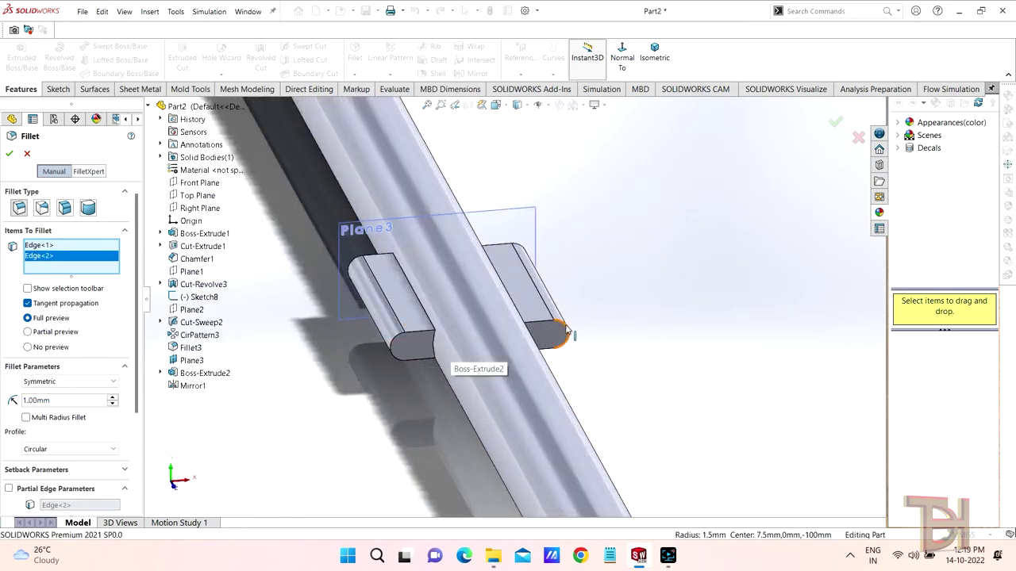
{"action": "left_click", "coordinate": [405, 342]}
{"action": "left_click", "coordinate": [369, 294]}
{"action": "left_click", "coordinate": [369, 294]}
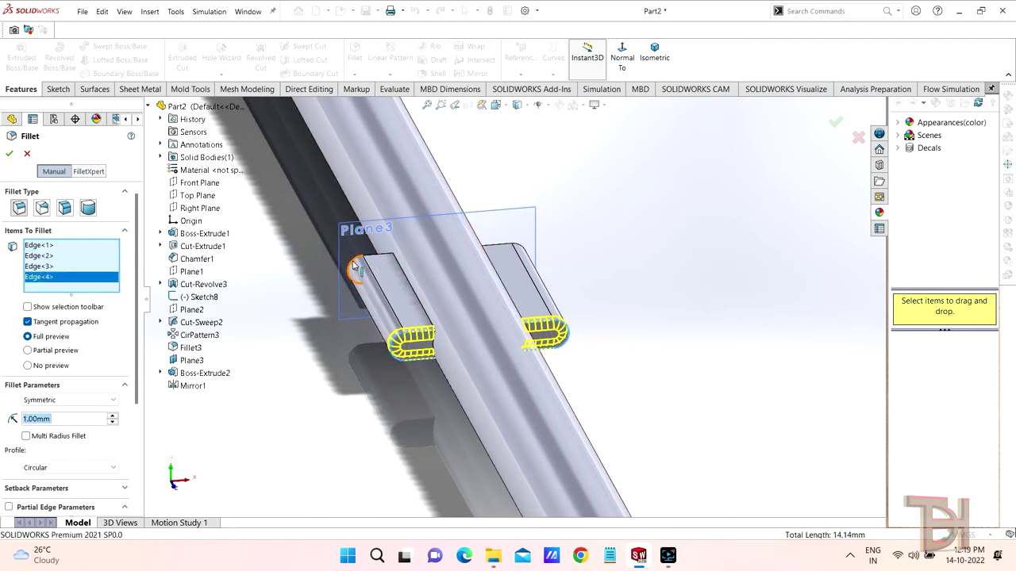
{"action": "left_click", "coordinate": [522, 250]}
{"action": "scroll", "coordinate": [519, 248], "scroll_direction": "up", "scroll_amount": 3}
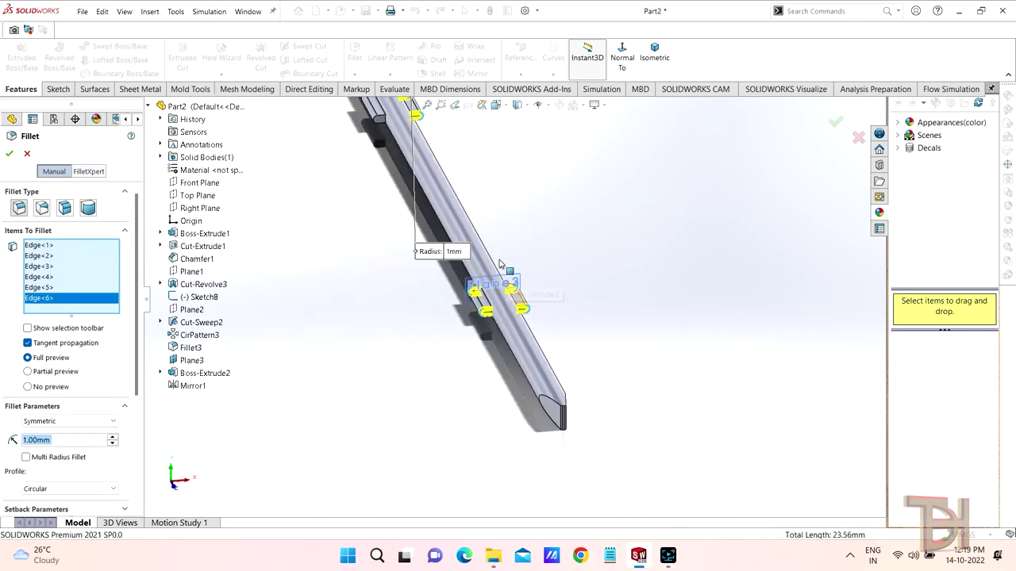
{"action": "scroll", "coordinate": [445, 199], "scroll_direction": "up", "scroll_amount": 2}
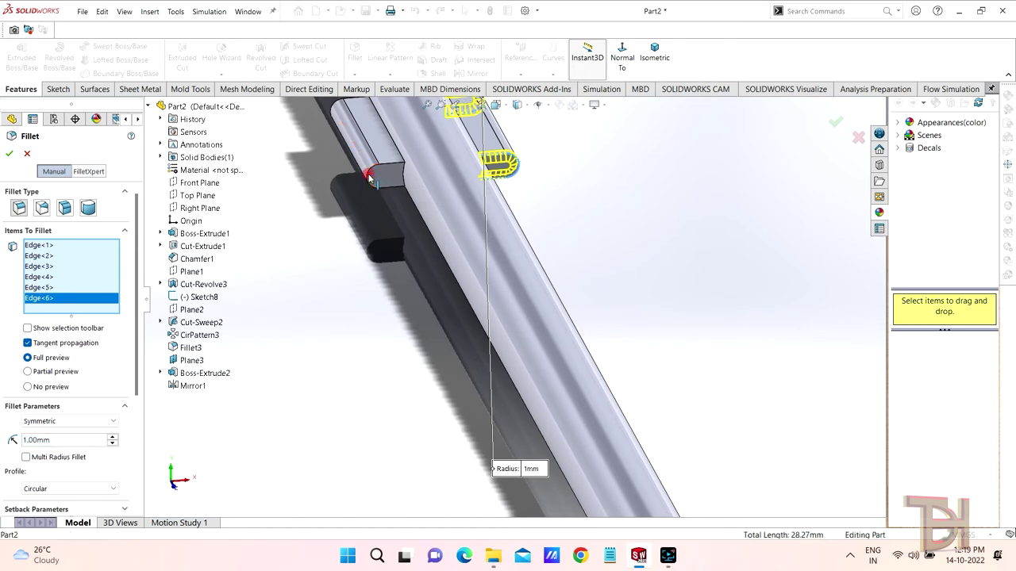
{"action": "left_click", "coordinate": [369, 177]}
{"action": "scroll", "coordinate": [398, 174], "scroll_direction": "up", "scroll_amount": 2}
{"action": "left_click", "coordinate": [412, 190]}
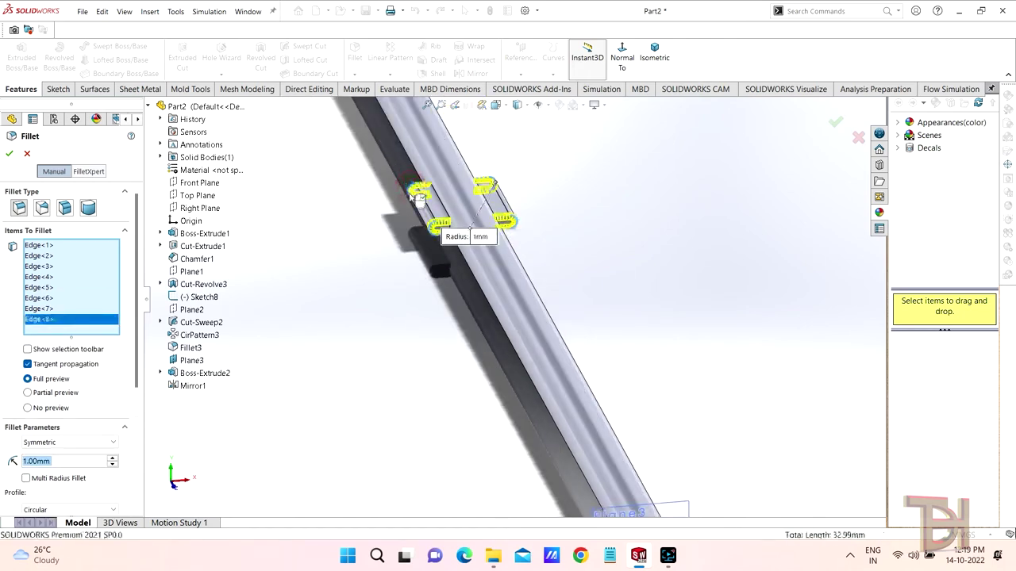
{"action": "scroll", "coordinate": [576, 288], "scroll_direction": "up", "scroll_amount": 3}
{"action": "left_click", "coordinate": [9, 154]}
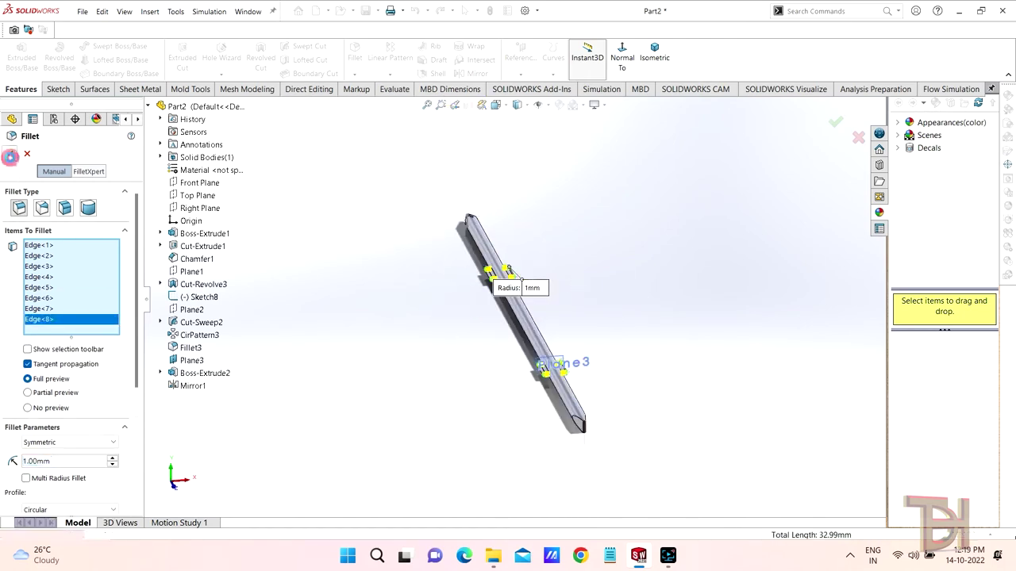
{"action": "left_click", "coordinate": [564, 364]}
{"action": "mouse_move", "coordinate": [618, 327]}
{"action": "middle_mouse_down"}
{"action": "mouse_move", "coordinate": [543, 195]}
{"action": "mouse_move", "coordinate": [476, 333]}
{"action": "middle_mouse_up"}
{"action": "scroll", "coordinate": [629, 300], "scroll_direction": "down", "scroll_amount": 5}
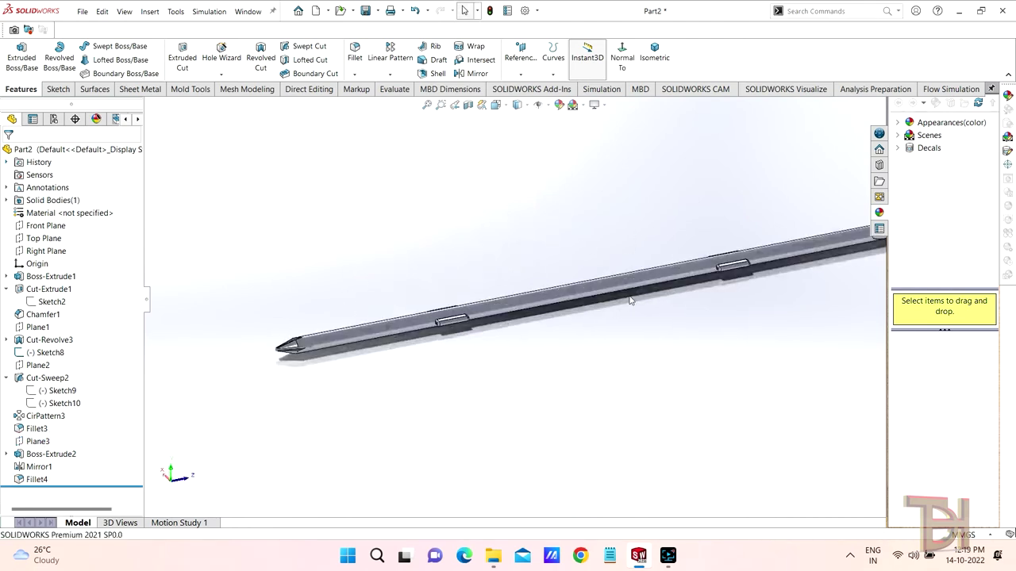
{"action": "mouse_move", "coordinate": [629, 300]}
{"action": "middle_mouse_down"}
{"action": "mouse_move", "coordinate": [658, 272]}
{"action": "mouse_move", "coordinate": [632, 275]}
{"action": "mouse_move", "coordinate": [664, 338]}
{"action": "mouse_move", "coordinate": [499, 278]}
{"action": "middle_mouse_up"}
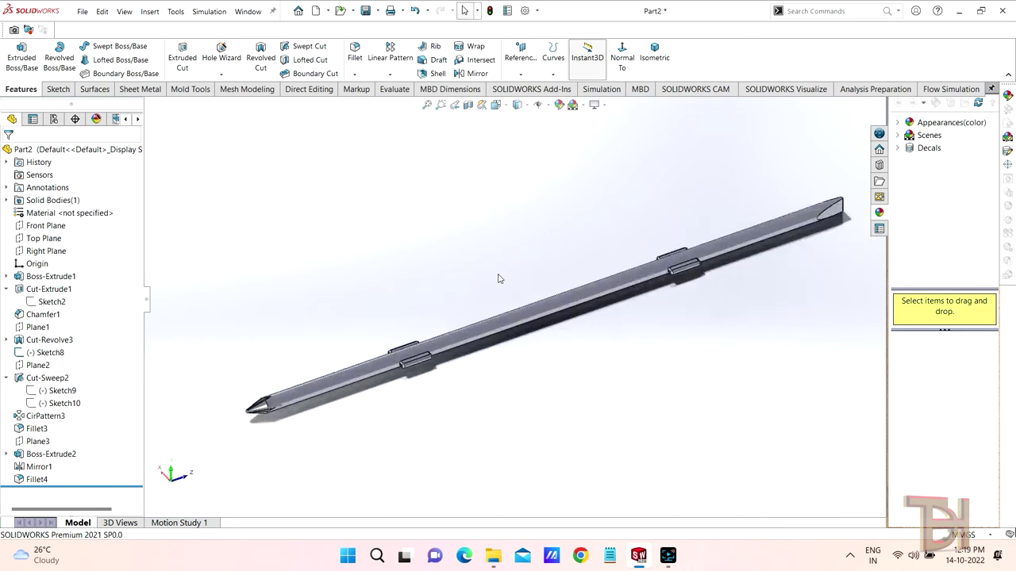
{"action": "scroll", "coordinate": [591, 319], "scroll_direction": "up", "scroll_amount": 2}
{"action": "scroll", "coordinate": [651, 336], "scroll_direction": "up", "scroll_amount": 1}
{"action": "scroll", "coordinate": [624, 345], "scroll_direction": "up", "scroll_amount": 1}
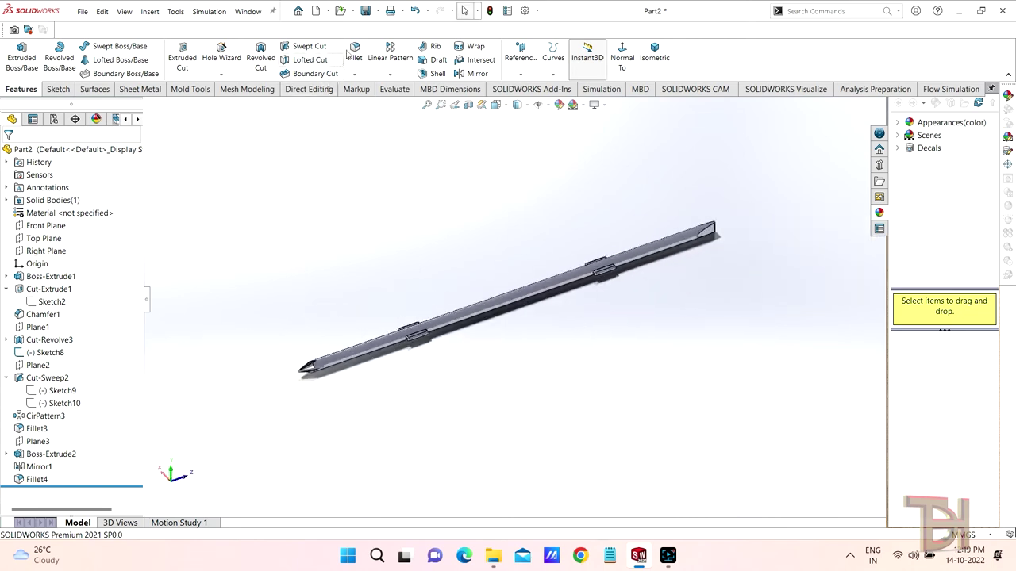
{"action": "left_click", "coordinate": [354, 13]}
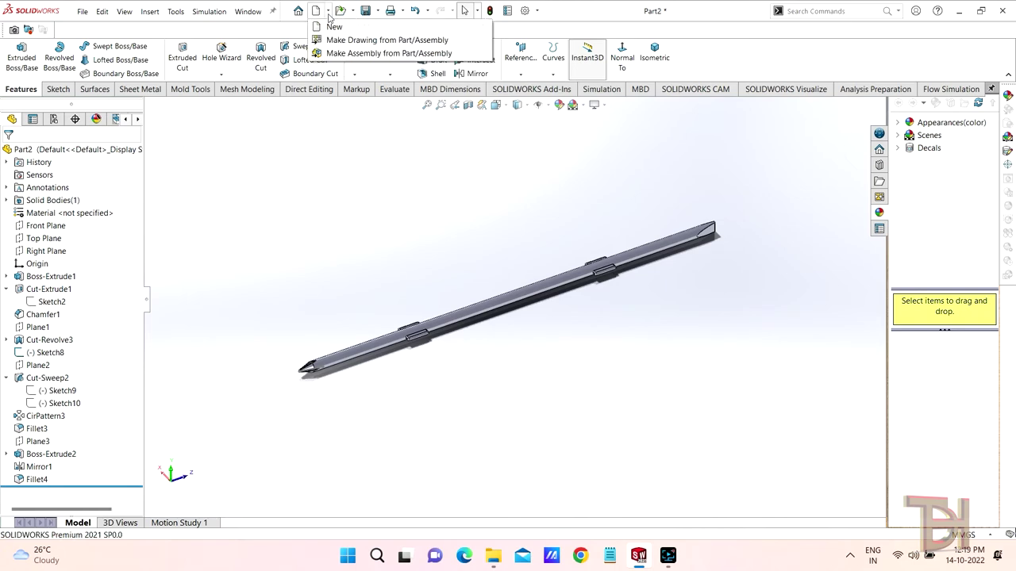
Save the shaft part as sdp2 and make a new assembly from it.
{"action": "left_click", "coordinate": [365, 11]}
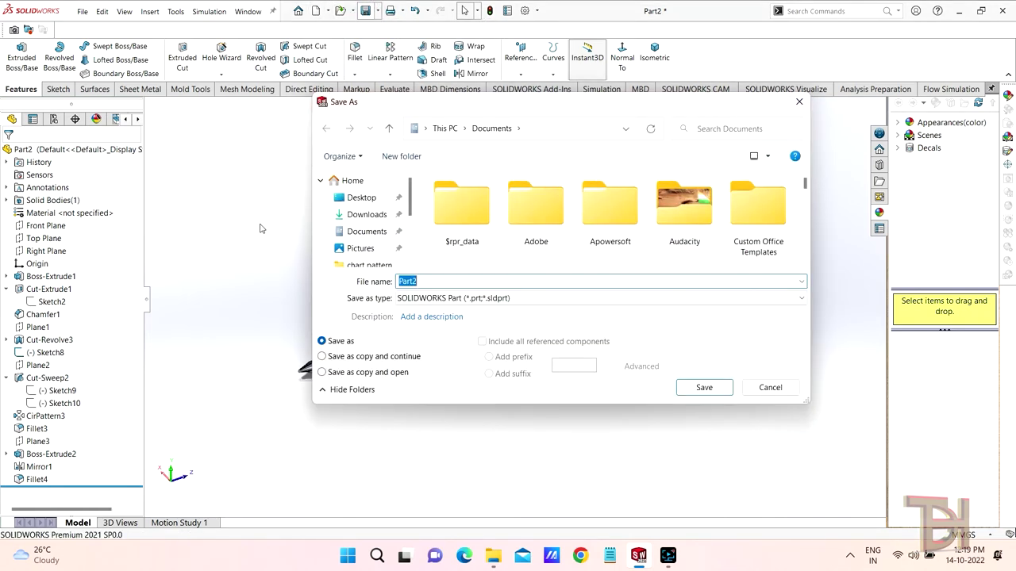
{"action": "type", "text": "sdp"}
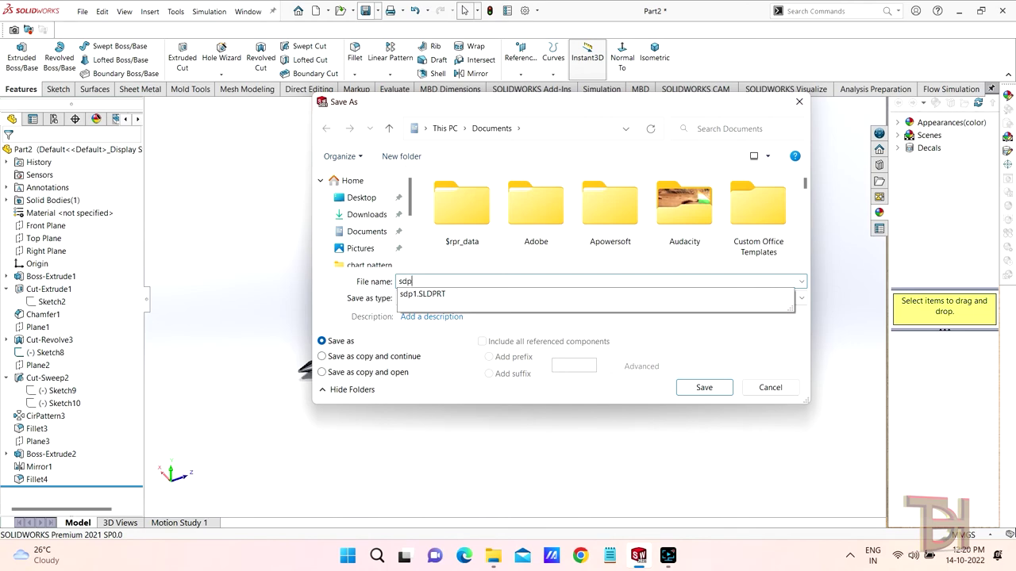
{"action": "type", "text": "2"}
{"action": "key", "text": "Return"}
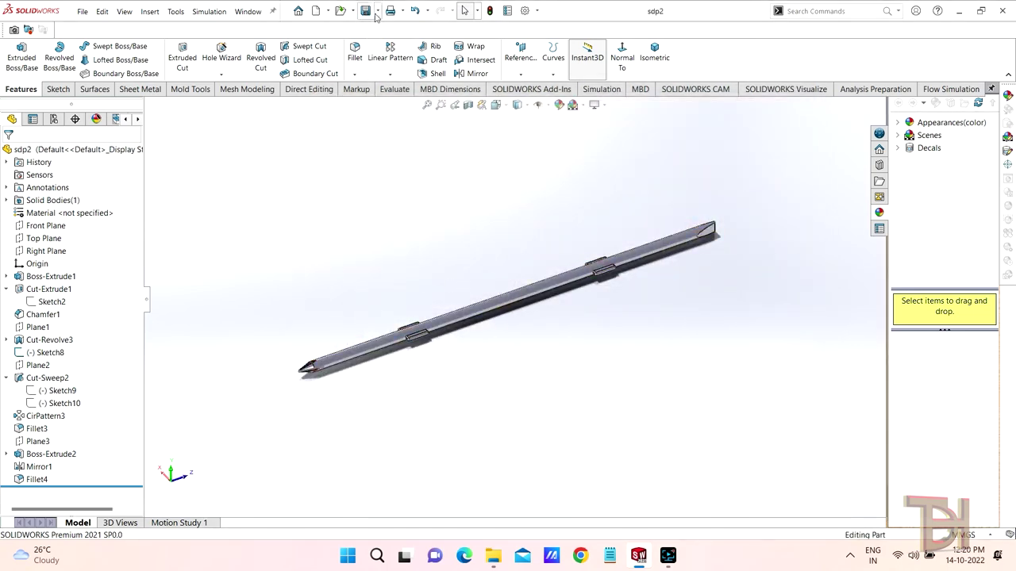
{"action": "left_click", "coordinate": [328, 11]}
{"action": "left_click", "coordinate": [330, 54]}
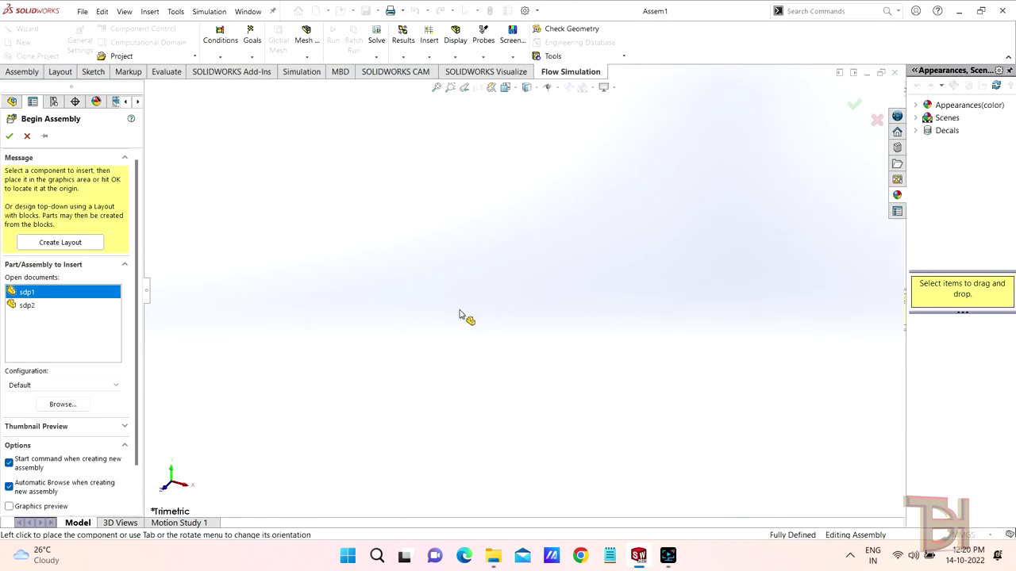
Place the sdp1 handle at the origin and insert the sdp2 shaft beside it.
{"action": "left_click", "coordinate": [478, 258]}
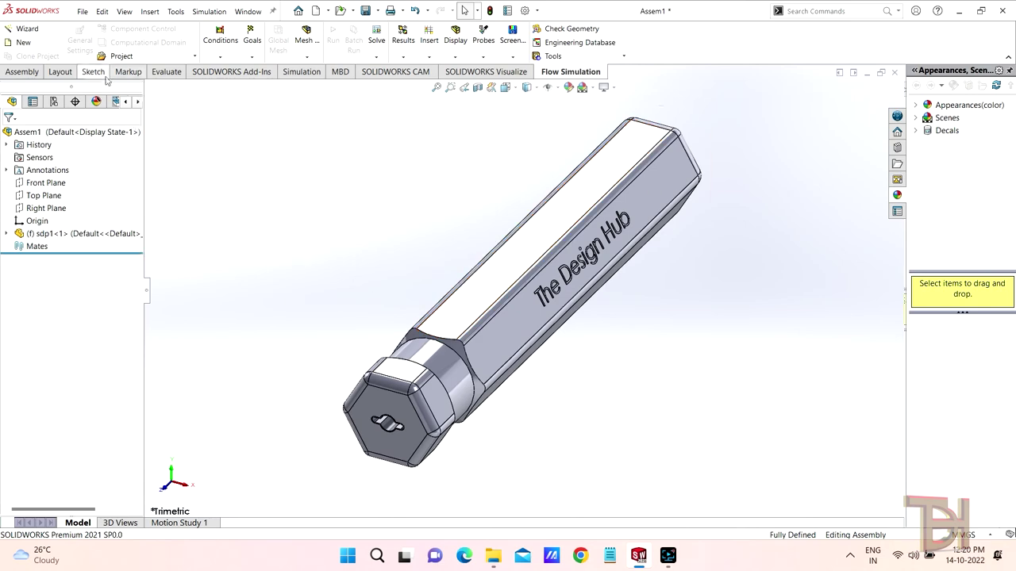
{"action": "left_click", "coordinate": [14, 72]}
{"action": "left_click", "coordinate": [81, 37]}
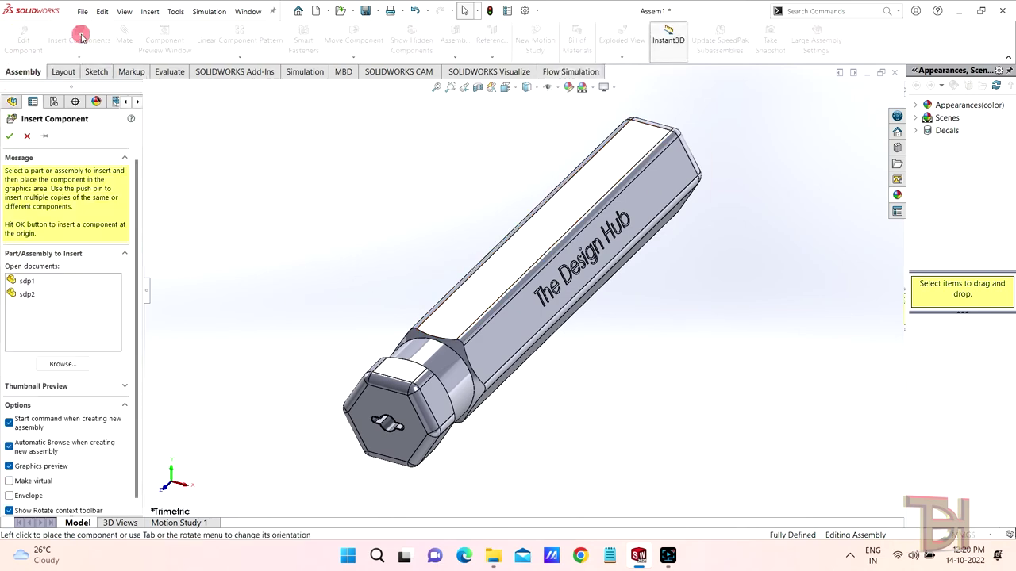
{"action": "left_click", "coordinate": [28, 294]}
{"action": "scroll", "coordinate": [547, 377], "scroll_direction": "up", "scroll_amount": 4}
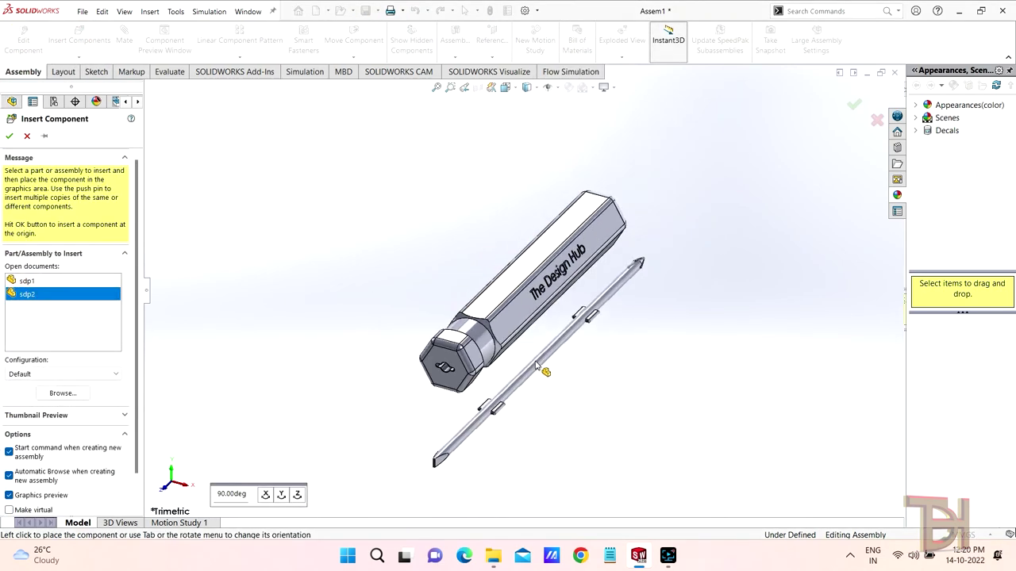
{"action": "left_click", "coordinate": [401, 355]}
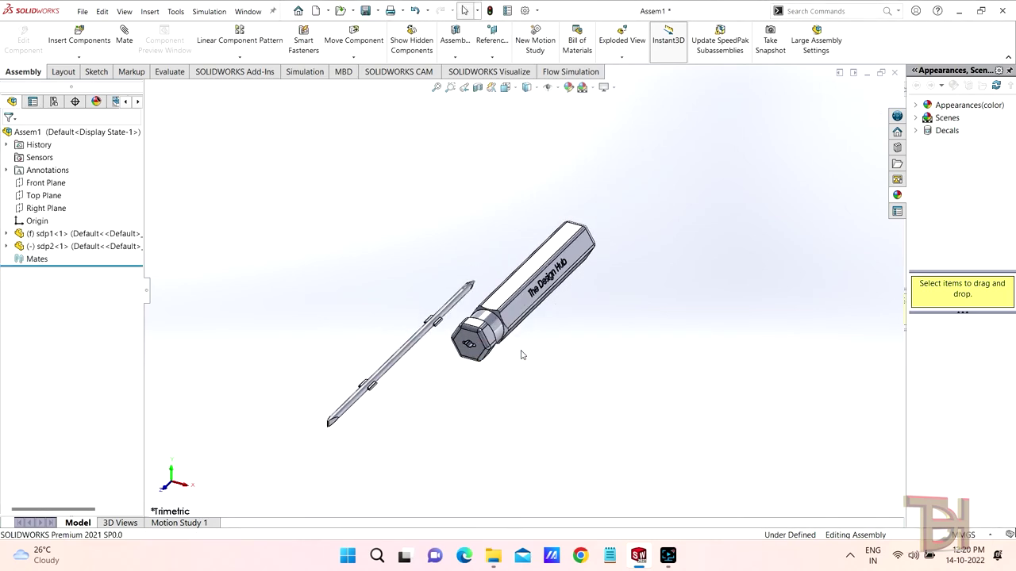
{"action": "scroll", "coordinate": [476, 340], "scroll_direction": "down", "scroll_amount": 3}
{"action": "middle_click_drag", "start_coordinate": [476, 340], "coordinate": [674, 334]}
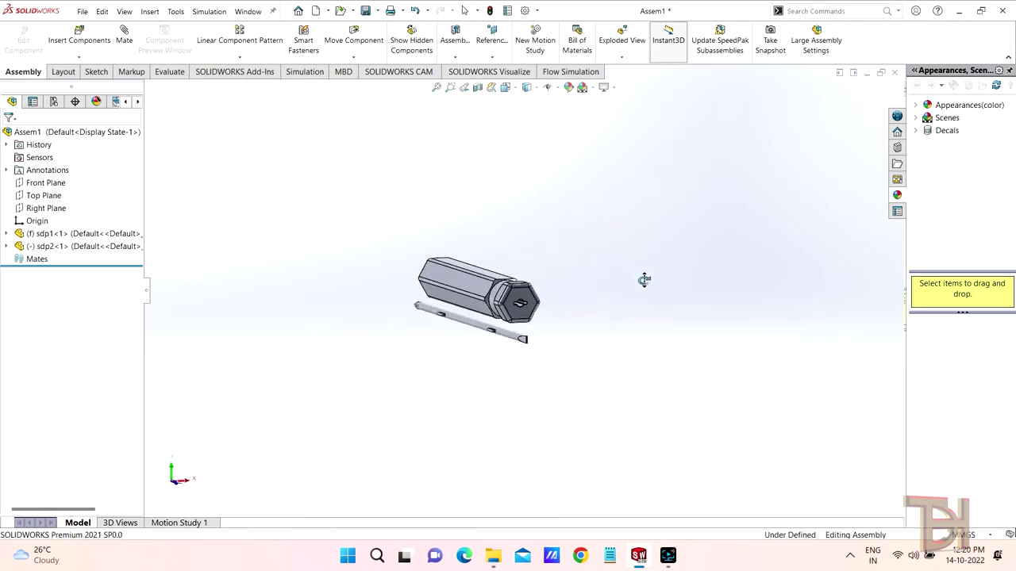
{"action": "mouse_move", "coordinate": [674, 334]}
{"action": "middle_mouse_down"}
{"action": "mouse_move", "coordinate": [667, 361]}
{"action": "mouse_move", "coordinate": [601, 310]}
{"action": "middle_mouse_up"}
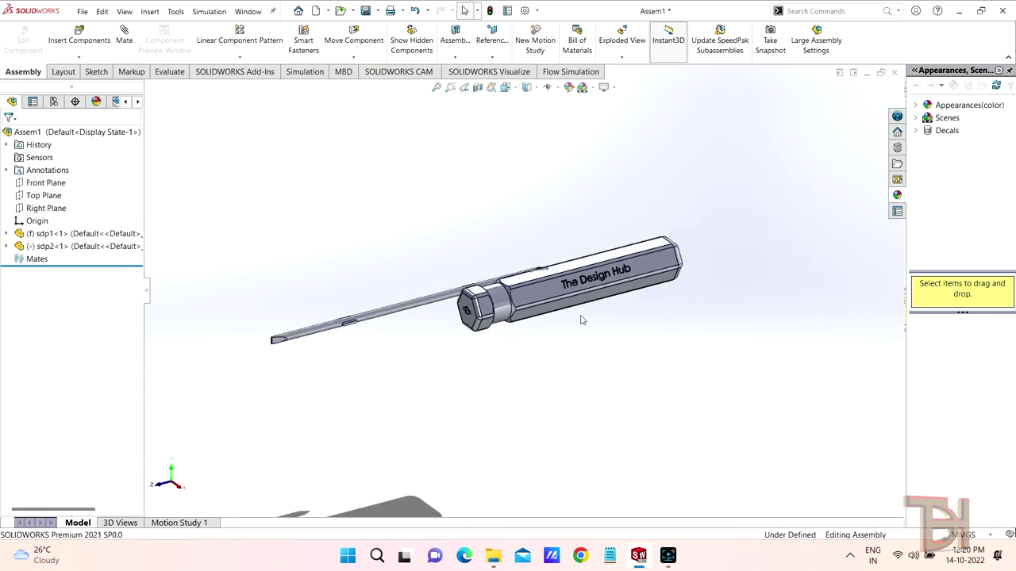
Browse the Appearances library to the Plastic > Clear Plastic swatches.
{"action": "left_click", "coordinate": [897, 196]}
{"action": "left_click", "coordinate": [968, 105]}
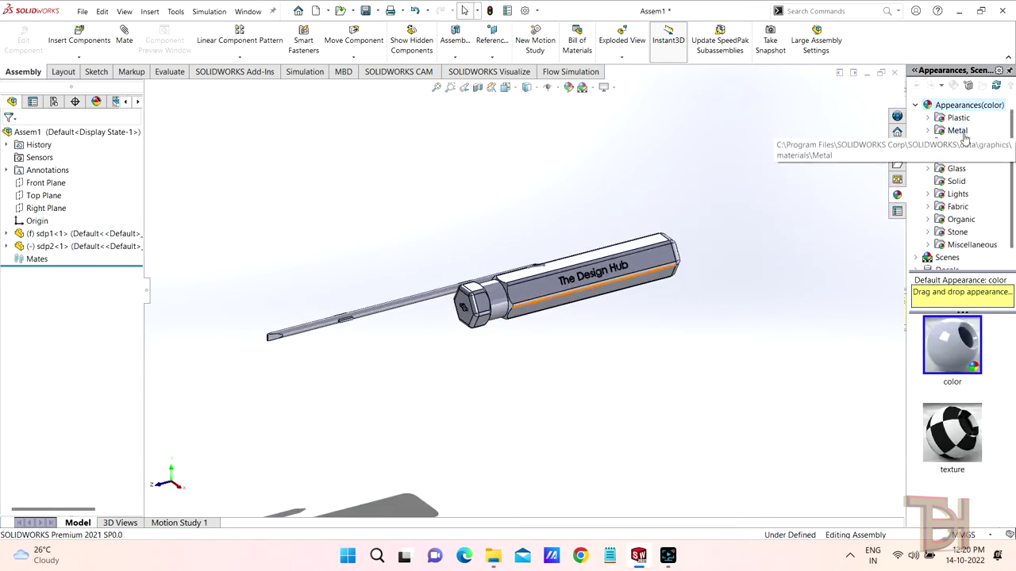
{"action": "left_click", "coordinate": [941, 118]}
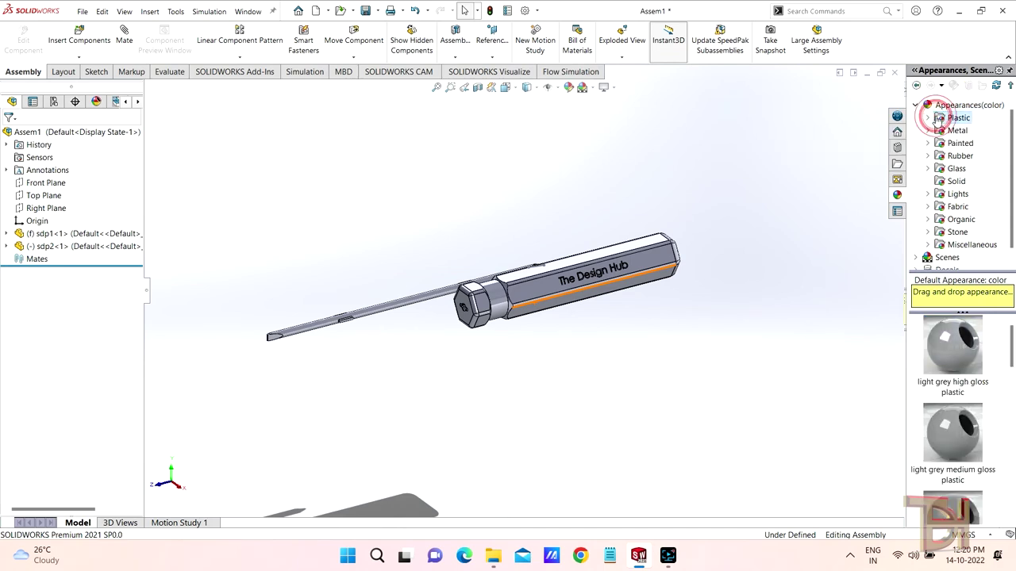
{"action": "left_click", "coordinate": [928, 117]}
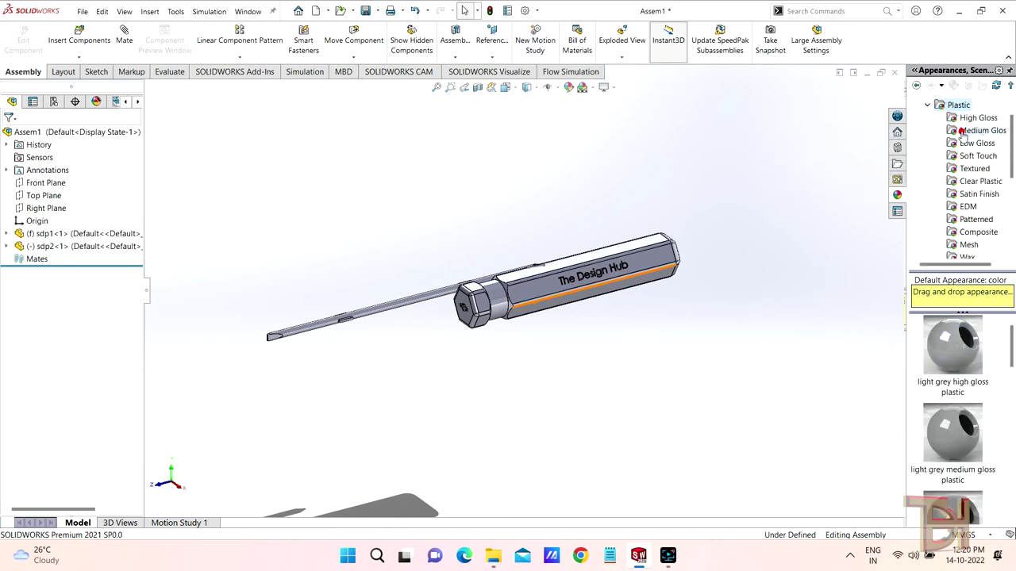
{"action": "left_click", "coordinate": [963, 132]}
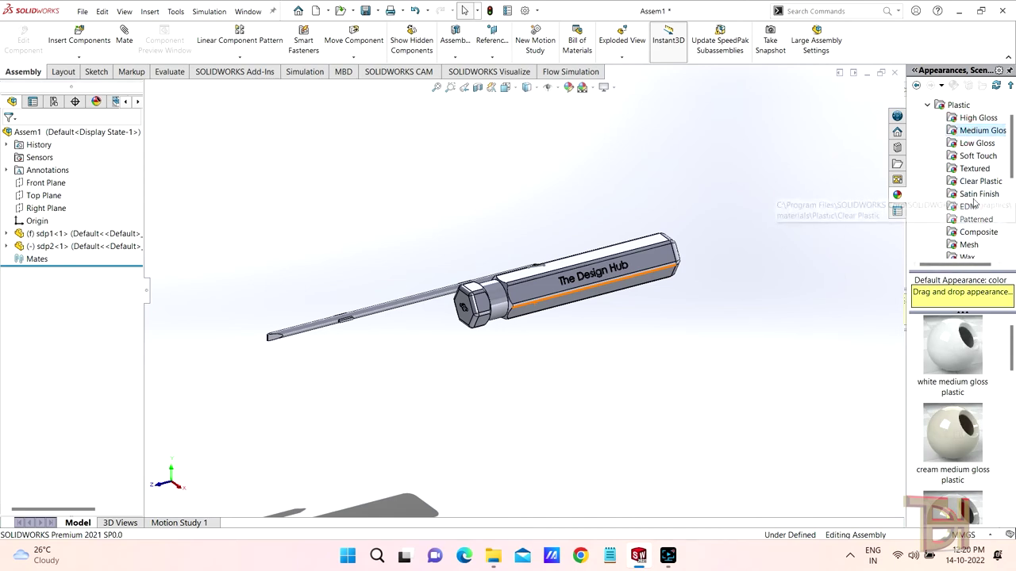
{"action": "mouse_move", "coordinate": [980, 181]}
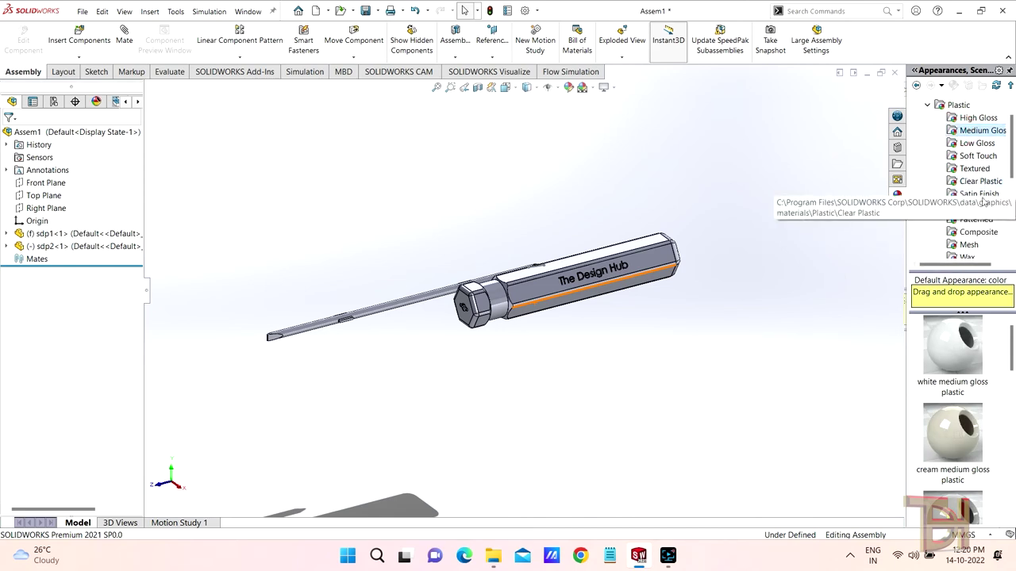
{"action": "left_click", "coordinate": [962, 181]}
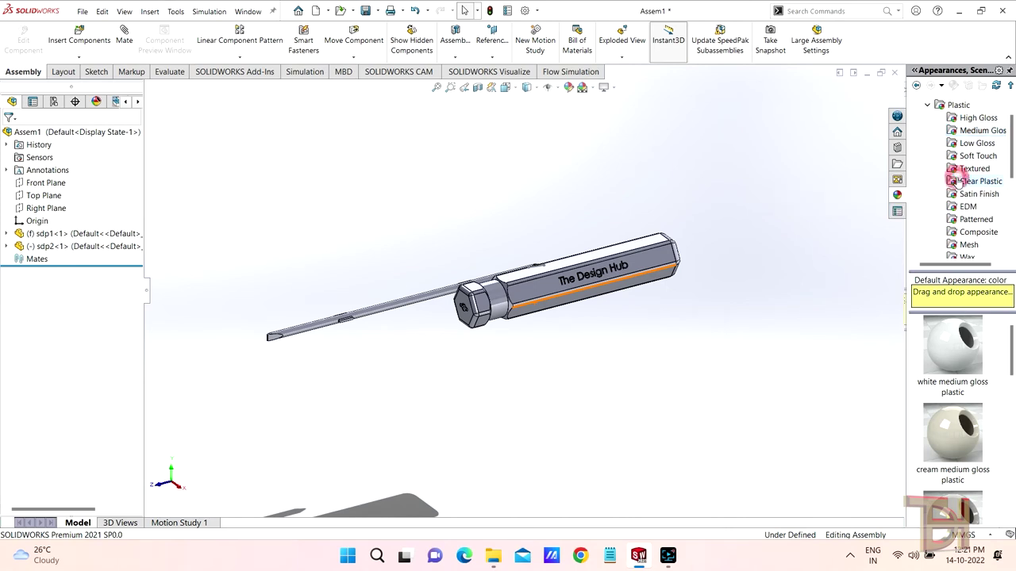
{"action": "scroll", "coordinate": [954, 381], "scroll_direction": "down", "scroll_amount": 2}
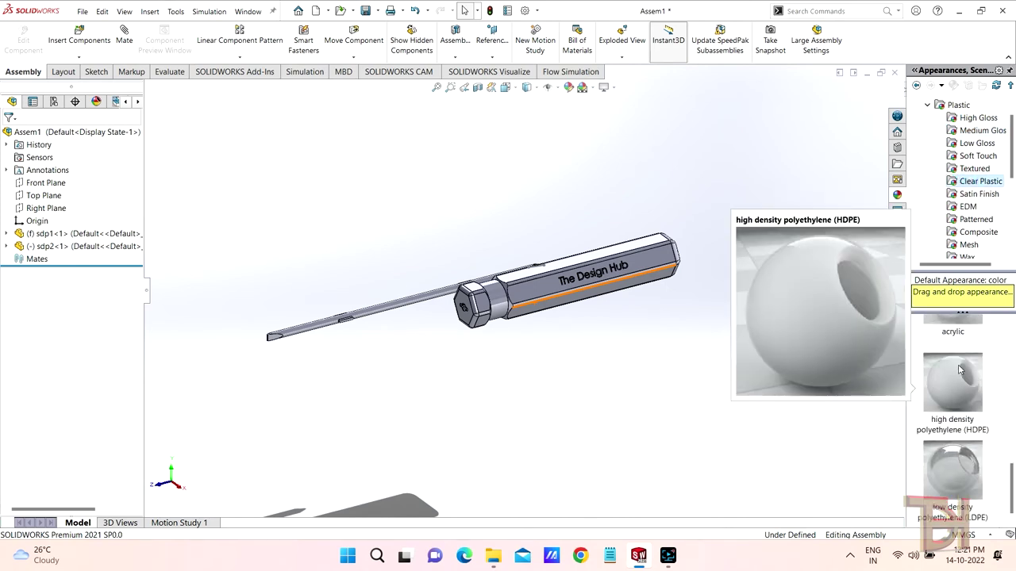
{"action": "scroll", "coordinate": [956, 373], "scroll_direction": "down", "scroll_amount": 2}
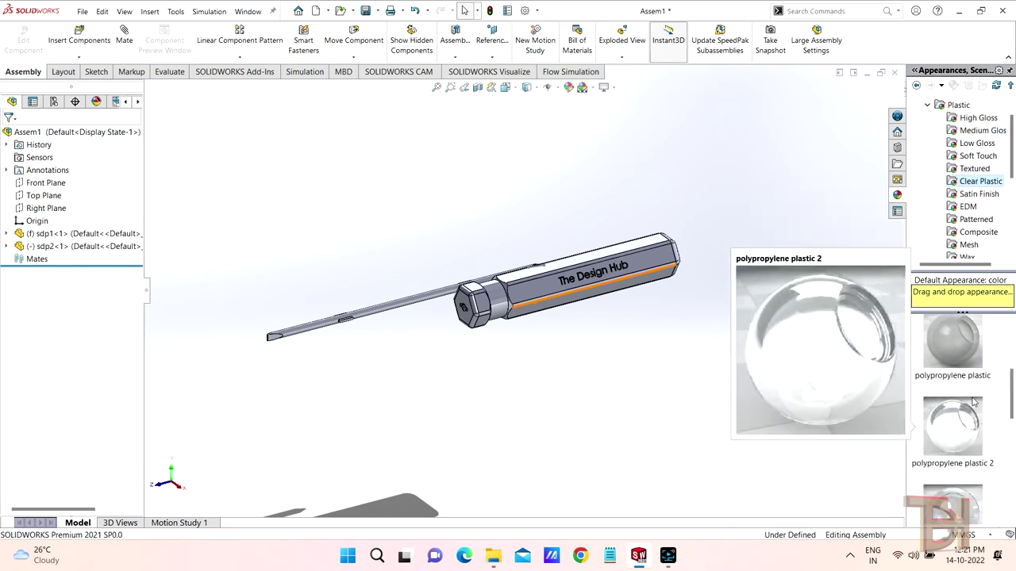
Apply the clear polypropylene plastic appearance to the whole handle body.
{"action": "left_click", "coordinate": [961, 357]}
{"action": "left_click_drag", "start_coordinate": [963, 360], "coordinate": [647, 269]}
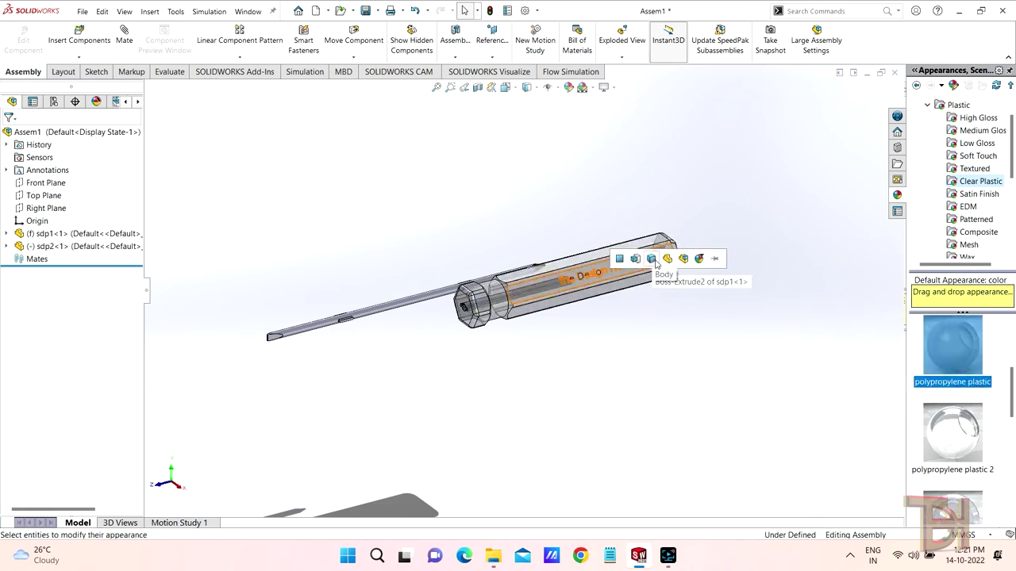
{"action": "left_click", "coordinate": [656, 262]}
{"action": "scroll", "coordinate": [615, 312], "scroll_direction": "down", "scroll_amount": 2}
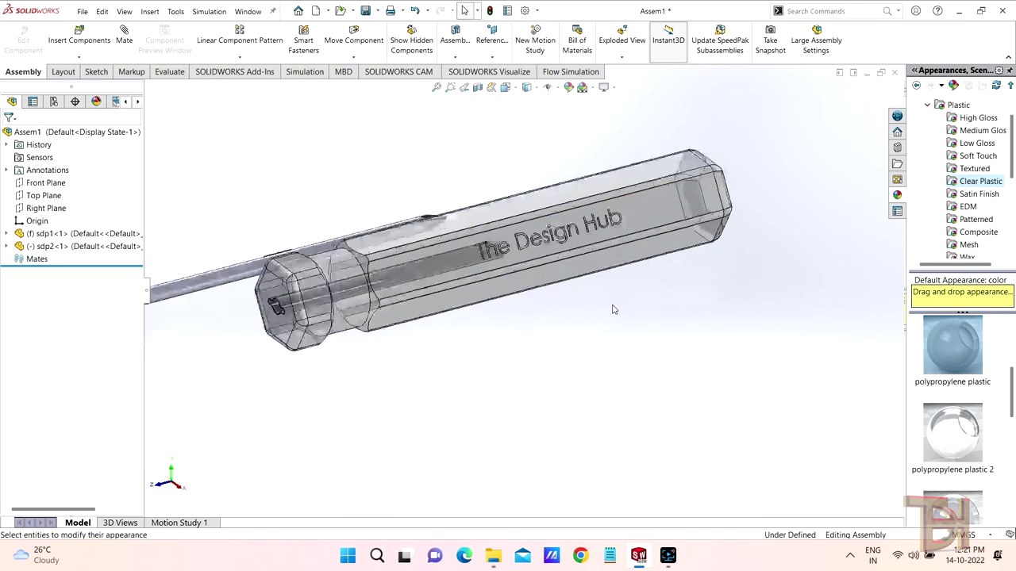
{"action": "scroll", "coordinate": [580, 332], "scroll_direction": "up", "scroll_amount": 2}
{"action": "scroll", "coordinate": [595, 301], "scroll_direction": "up", "scroll_amount": 1}
{"action": "scroll", "coordinate": [595, 302], "scroll_direction": "down", "scroll_amount": 3}
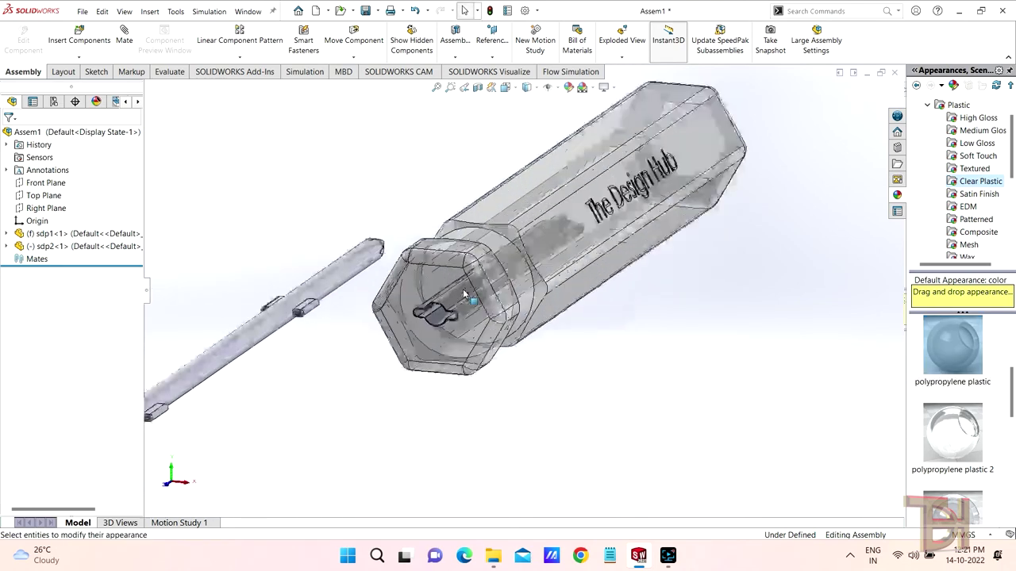
{"action": "scroll", "coordinate": [617, 347], "scroll_direction": "down", "scroll_amount": 2}
{"action": "scroll", "coordinate": [616, 347], "scroll_direction": "up", "scroll_amount": 2}
{"action": "scroll", "coordinate": [607, 309], "scroll_direction": "down", "scroll_amount": 2}
{"action": "scroll", "coordinate": [623, 308], "scroll_direction": "down", "scroll_amount": 1}
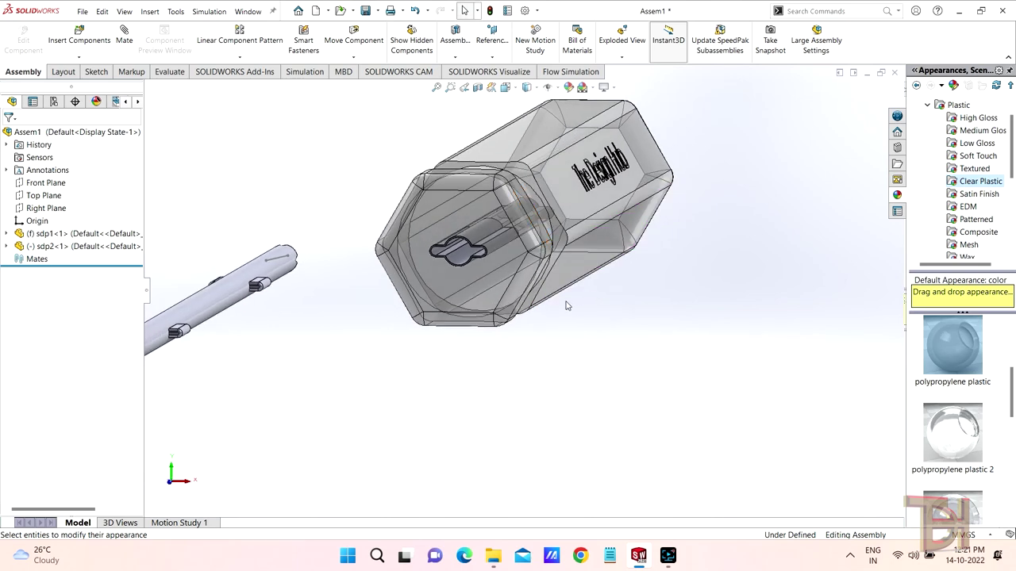
{"action": "scroll", "coordinate": [667, 300], "scroll_direction": "up", "scroll_amount": 1}
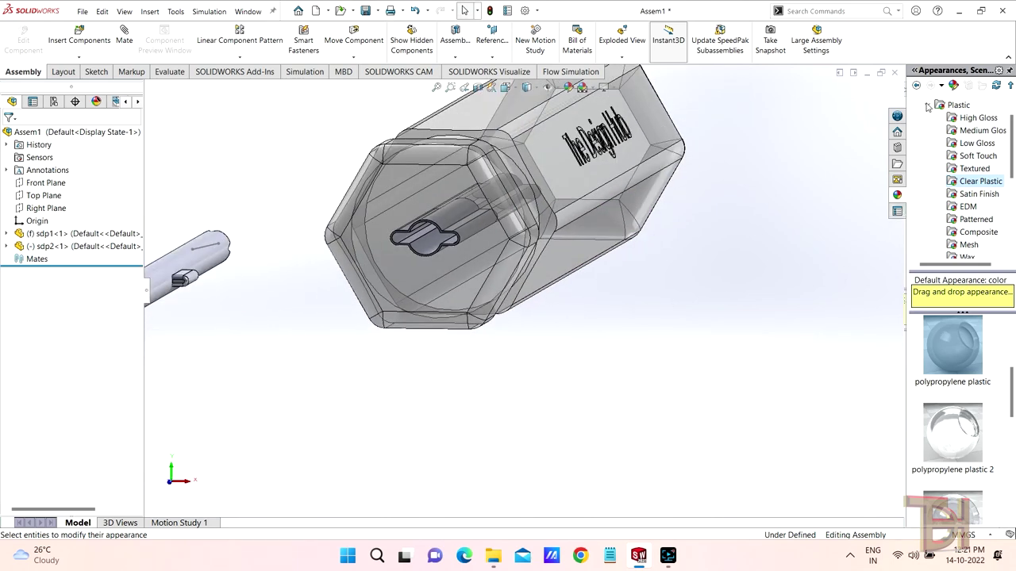
{"action": "left_click", "coordinate": [927, 106]}
{"action": "left_click", "coordinate": [928, 119]}
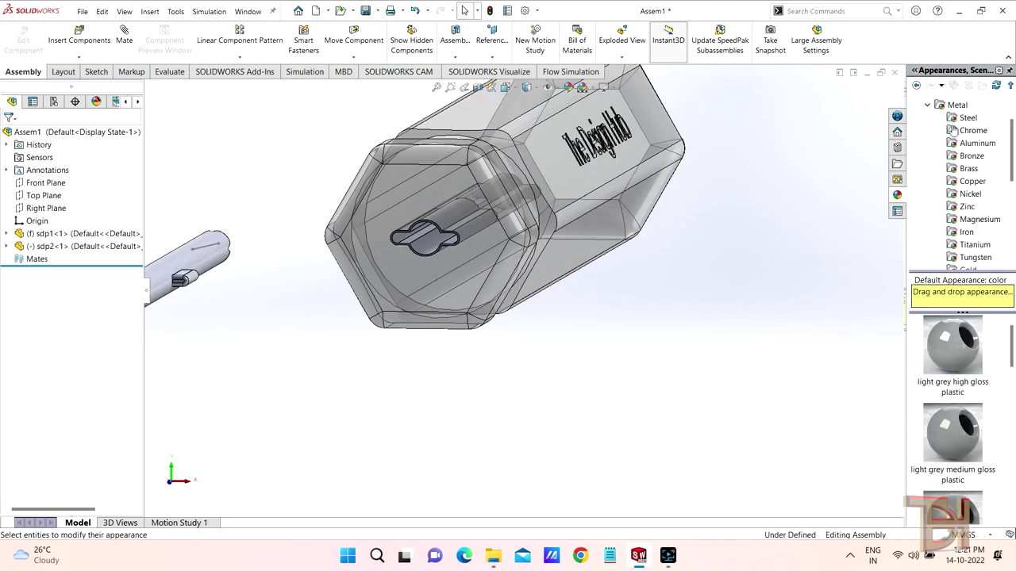
Drag the Polished Steel appearance from the Steel swatches onto the shaft.
{"action": "left_click", "coordinate": [956, 117]}
{"action": "left_click_drag", "start_coordinate": [952, 345], "coordinate": [424, 250]}
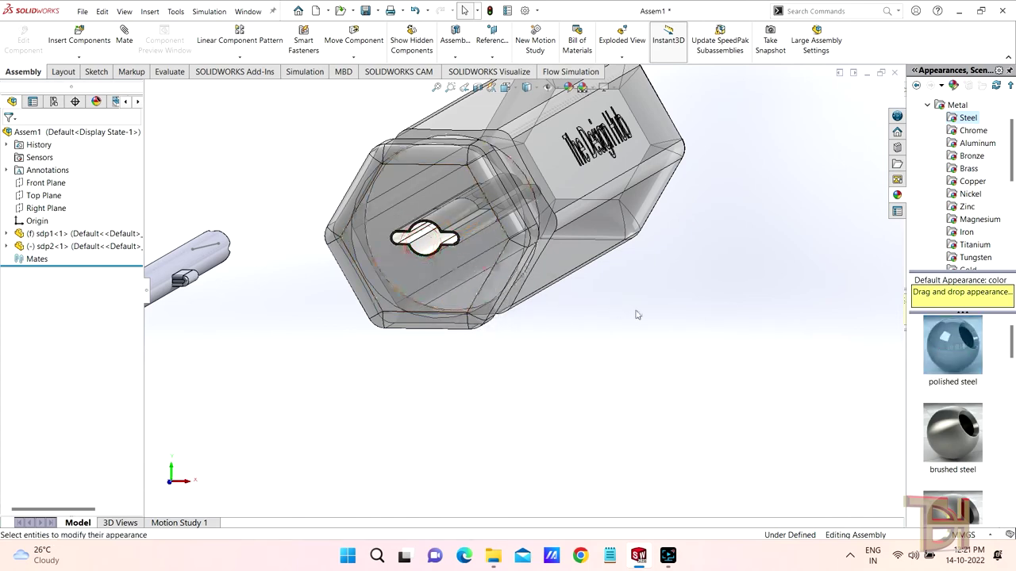
{"action": "mouse_move", "coordinate": [637, 315]}
{"action": "middle_mouse_down"}
{"action": "mouse_move", "coordinate": [694, 286]}
{"action": "mouse_move", "coordinate": [665, 299]}
{"action": "middle_mouse_up"}
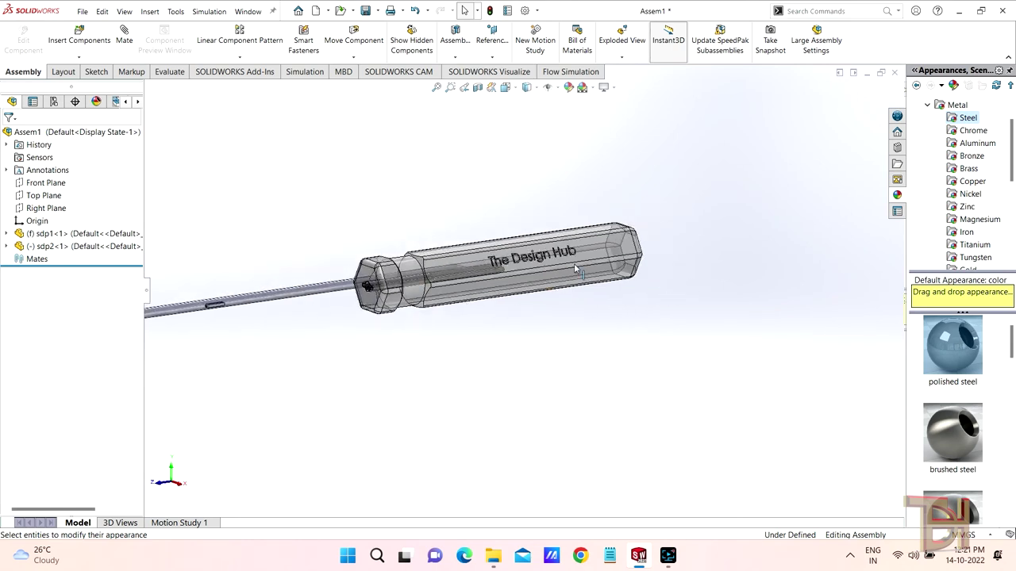
{"action": "left_click", "coordinate": [574, 267]}
{"action": "left_click", "coordinate": [674, 282]}
{"action": "scroll", "coordinate": [524, 298], "scroll_direction": "up", "scroll_amount": 2}
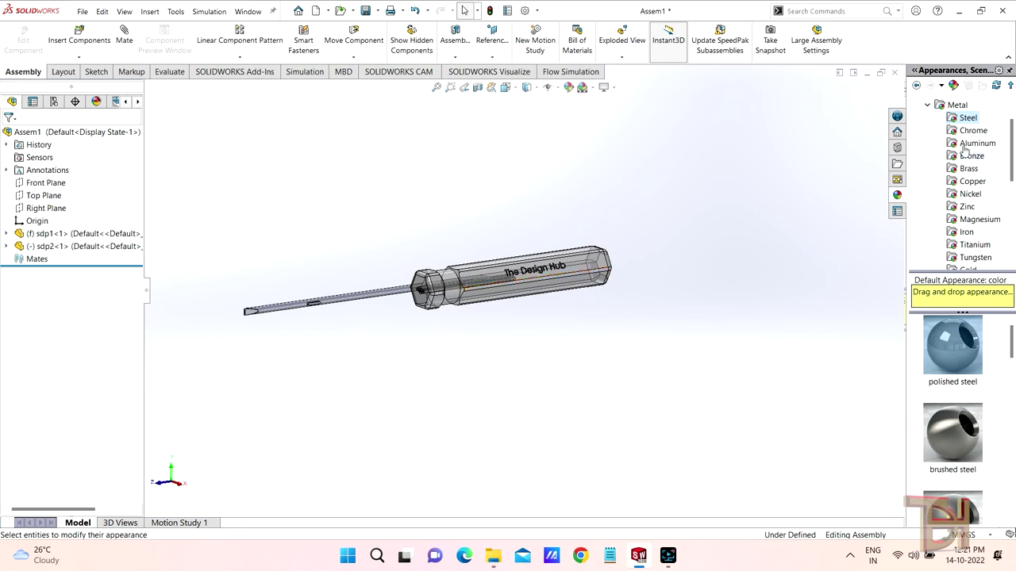
{"action": "mouse_move", "coordinate": [953, 345]}
{"action": "left_mouse_down"}
{"action": "mouse_move", "coordinate": [358, 307]}
{"action": "mouse_move", "coordinate": [355, 296]}
{"action": "left_mouse_up"}
{"action": "left_click", "coordinate": [355, 296]}
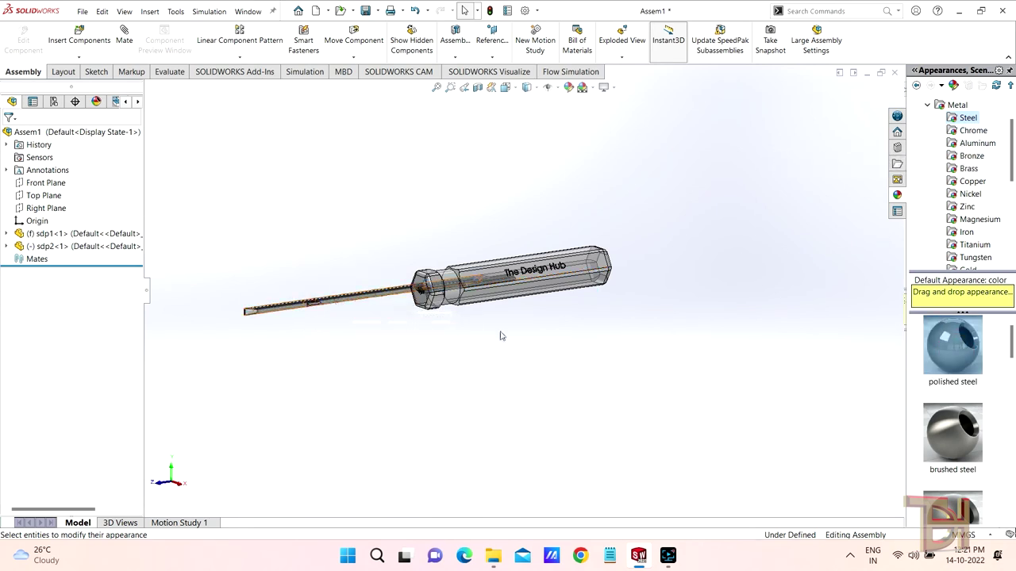
Reapply Polished Steel so it covers the whole sdp2 shaft body.
{"action": "middle_click_drag", "start_coordinate": [501, 336], "coordinate": [497, 299]}
{"action": "scroll", "coordinate": [497, 299], "scroll_direction": "up", "scroll_amount": 2}
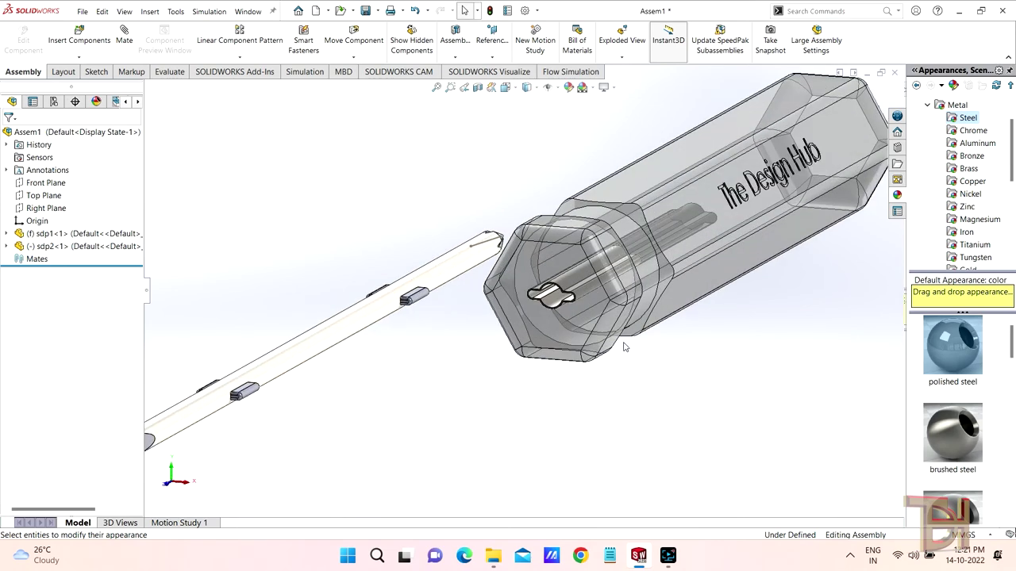
{"action": "scroll", "coordinate": [496, 365], "scroll_direction": "down", "scroll_amount": 2}
{"action": "mouse_move", "coordinate": [497, 365]}
{"action": "middle_mouse_down"}
{"action": "mouse_move", "coordinate": [501, 358]}
{"action": "mouse_move", "coordinate": [484, 361]}
{"action": "middle_mouse_up"}
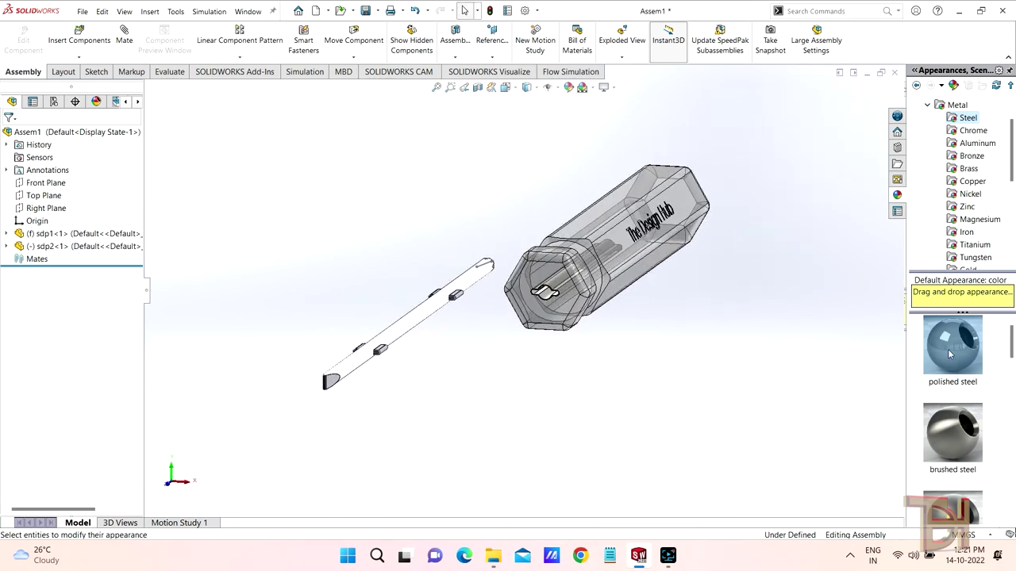
{"action": "left_click_drag", "start_coordinate": [950, 354], "coordinate": [420, 319]}
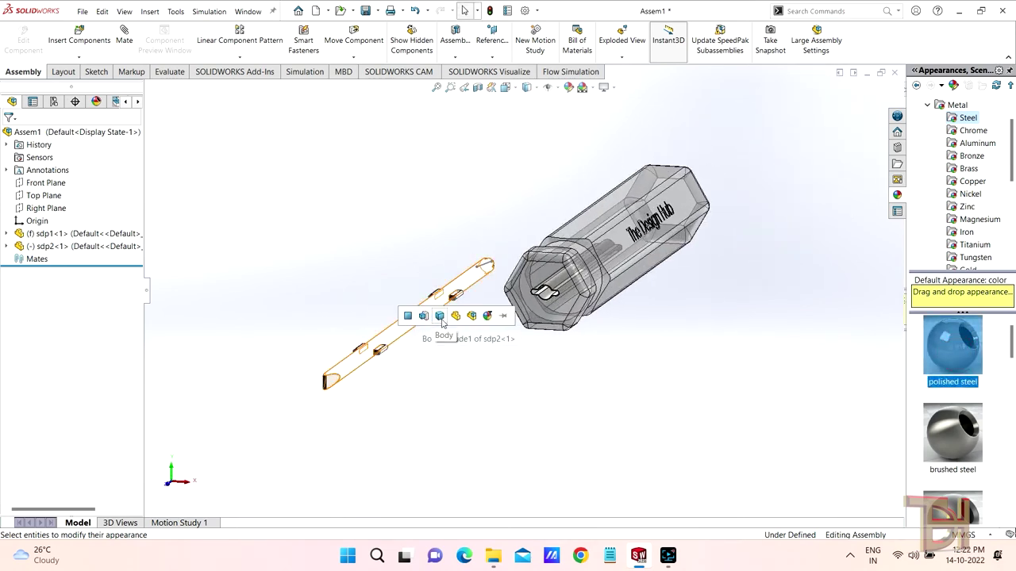
{"action": "left_click", "coordinate": [440, 316]}
{"action": "mouse_move", "coordinate": [454, 333]}
{"action": "middle_mouse_down"}
{"action": "mouse_move", "coordinate": [487, 358]}
{"action": "mouse_move", "coordinate": [597, 372]}
{"action": "middle_mouse_up"}
{"action": "scroll", "coordinate": [597, 372], "scroll_direction": "down", "scroll_amount": 2}
{"action": "scroll", "coordinate": [605, 358], "scroll_direction": "down", "scroll_amount": 1}
{"action": "scroll", "coordinate": [573, 337], "scroll_direction": "up", "scroll_amount": 2}
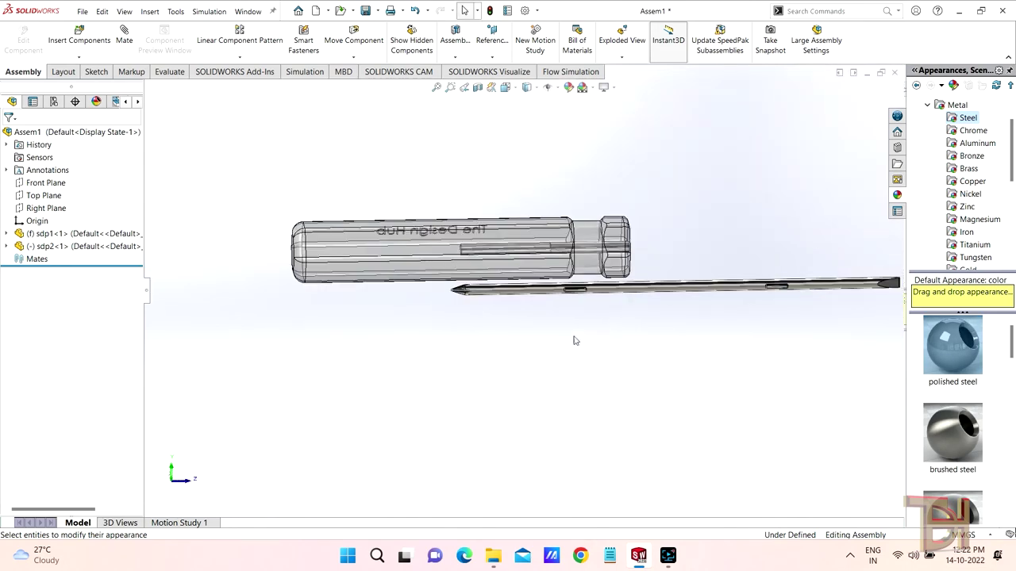
{"action": "scroll", "coordinate": [572, 337], "scroll_direction": "up", "scroll_amount": 2}
{"action": "left_click", "coordinate": [604, 87]}
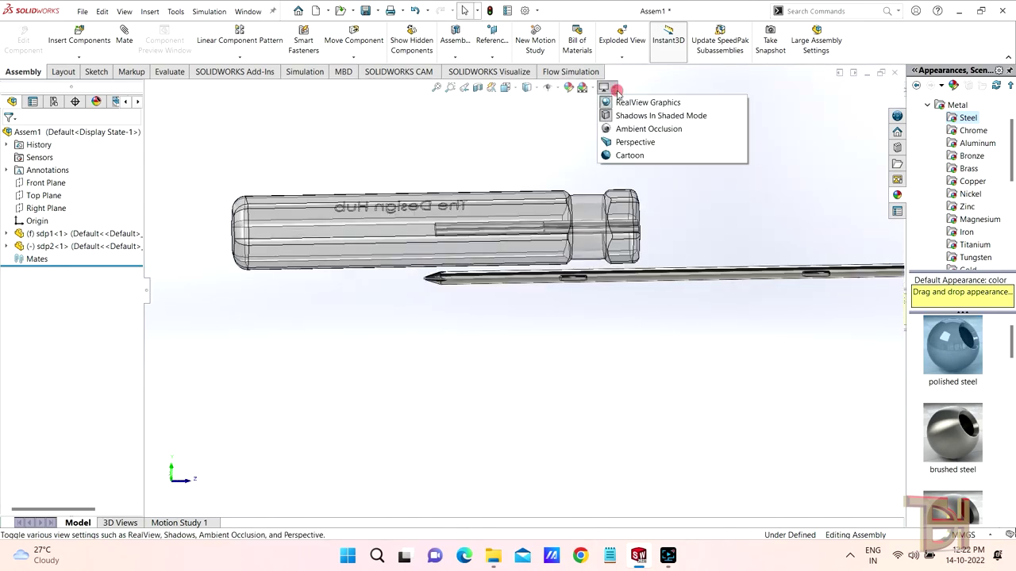
Raise the document's Image Quality resolution toward High in Document Properties and apply it.
{"action": "left_click", "coordinate": [527, 12]}
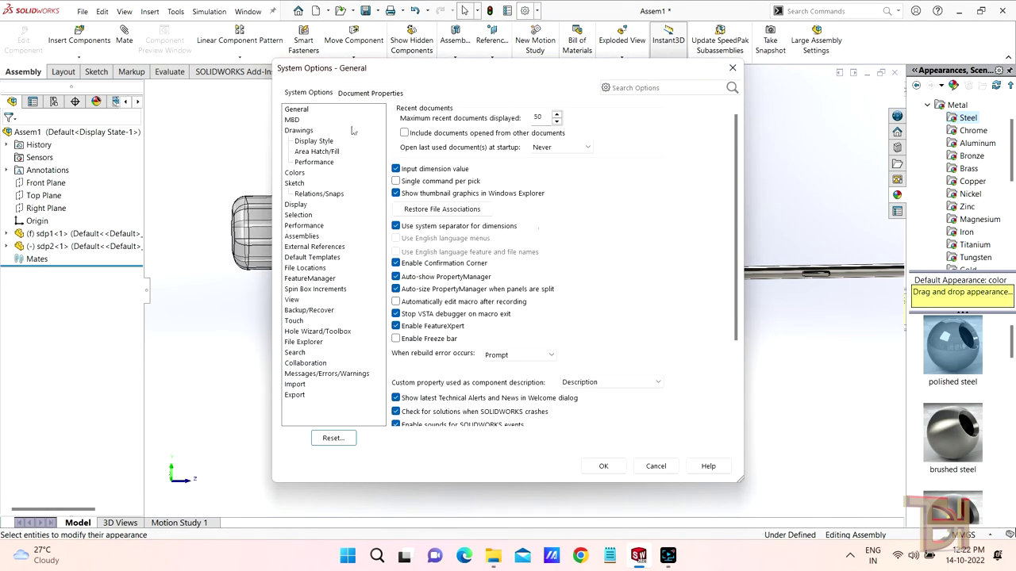
{"action": "left_click", "coordinate": [350, 95]}
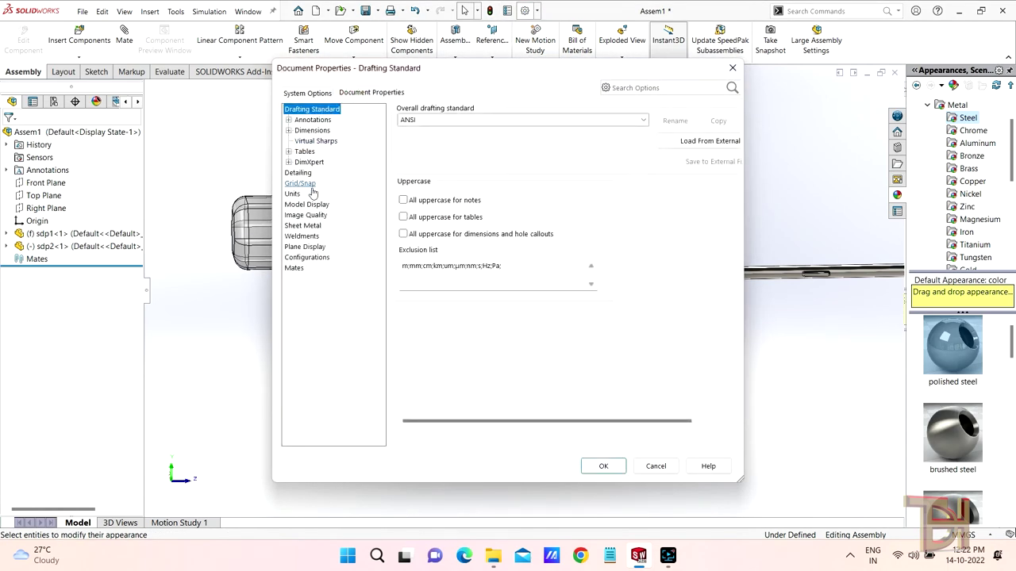
{"action": "left_click", "coordinate": [307, 215]}
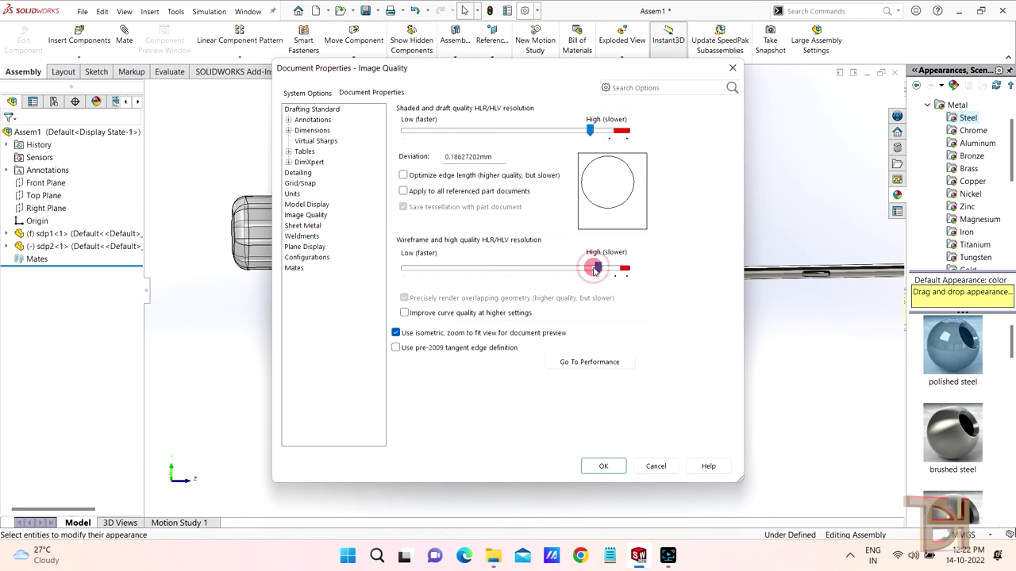
{"action": "left_click", "coordinate": [605, 466]}
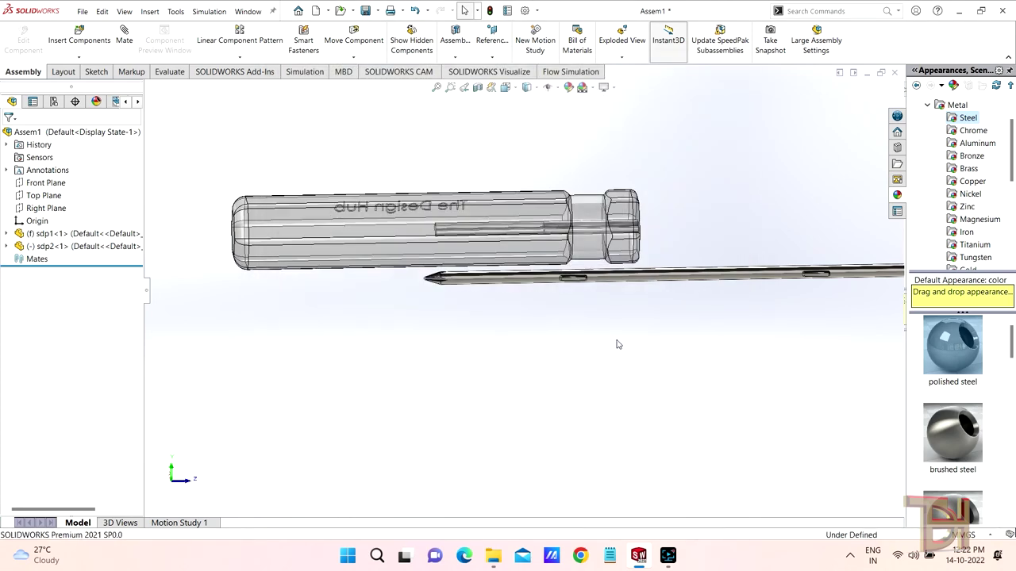
Orbit and zoom so the handle text reads correctly, with the handle on the left.
{"action": "scroll", "coordinate": [635, 339], "scroll_direction": "up", "scroll_amount": 2}
{"action": "scroll", "coordinate": [641, 331], "scroll_direction": "up", "scroll_amount": 2}
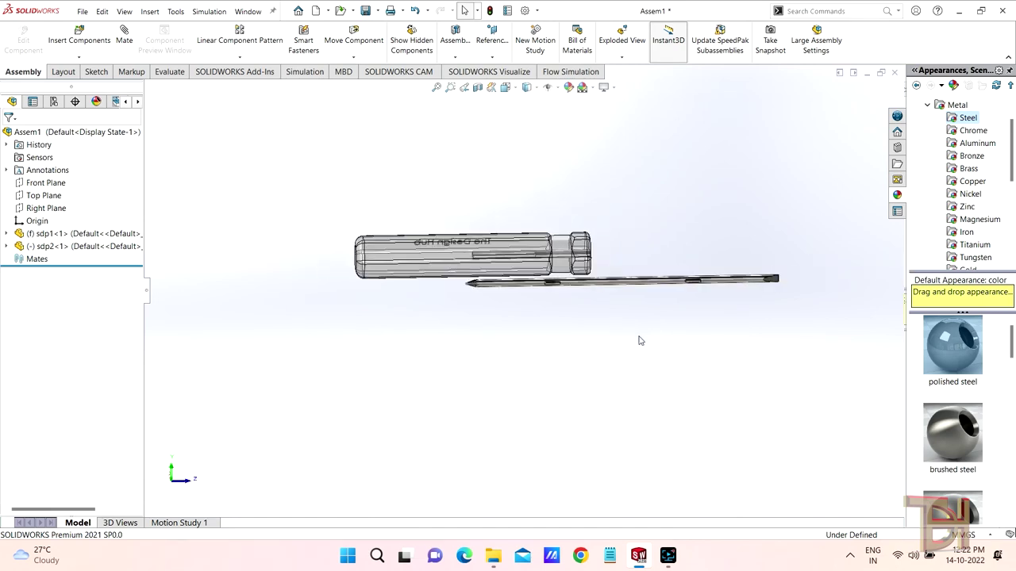
{"action": "mouse_move", "coordinate": [640, 341]}
{"action": "middle_mouse_down"}
{"action": "mouse_move", "coordinate": [628, 328]}
{"action": "mouse_move", "coordinate": [451, 290]}
{"action": "middle_mouse_up"}
{"action": "scroll", "coordinate": [672, 342], "scroll_direction": "down", "scroll_amount": 3}
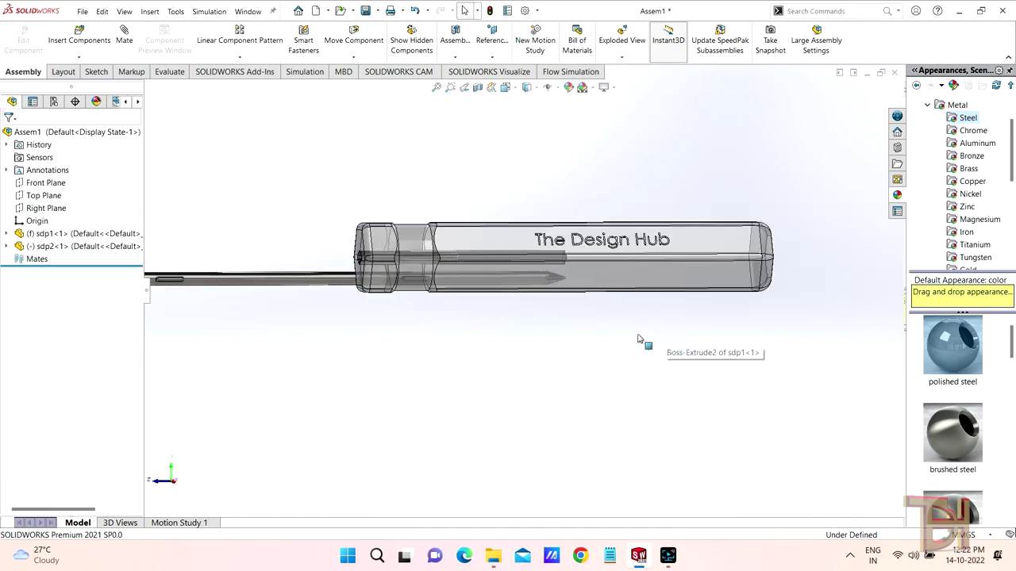
{"action": "mouse_move", "coordinate": [639, 340]}
{"action": "middle_mouse_down"}
{"action": "mouse_move", "coordinate": [616, 209]}
{"action": "mouse_move", "coordinate": [678, 315]}
{"action": "mouse_move", "coordinate": [756, 344]}
{"action": "mouse_move", "coordinate": [651, 333]}
{"action": "mouse_move", "coordinate": [611, 318]}
{"action": "mouse_move", "coordinate": [538, 340]}
{"action": "middle_mouse_up"}
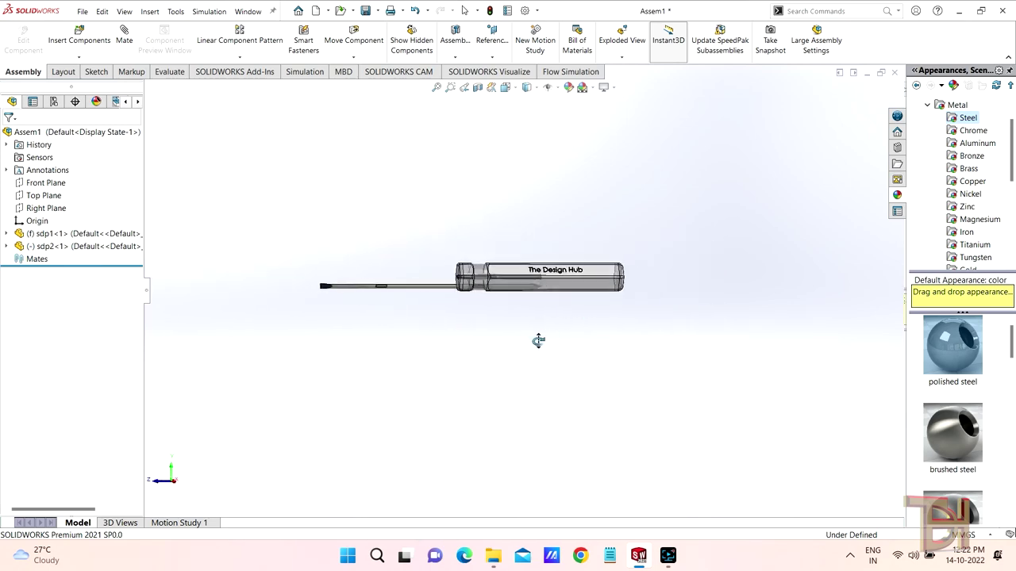
{"action": "scroll", "coordinate": [530, 350], "scroll_direction": "down", "scroll_amount": 3}
{"action": "scroll", "coordinate": [499, 332], "scroll_direction": "down", "scroll_amount": 1}
{"action": "scroll", "coordinate": [492, 333], "scroll_direction": "up", "scroll_amount": 2}
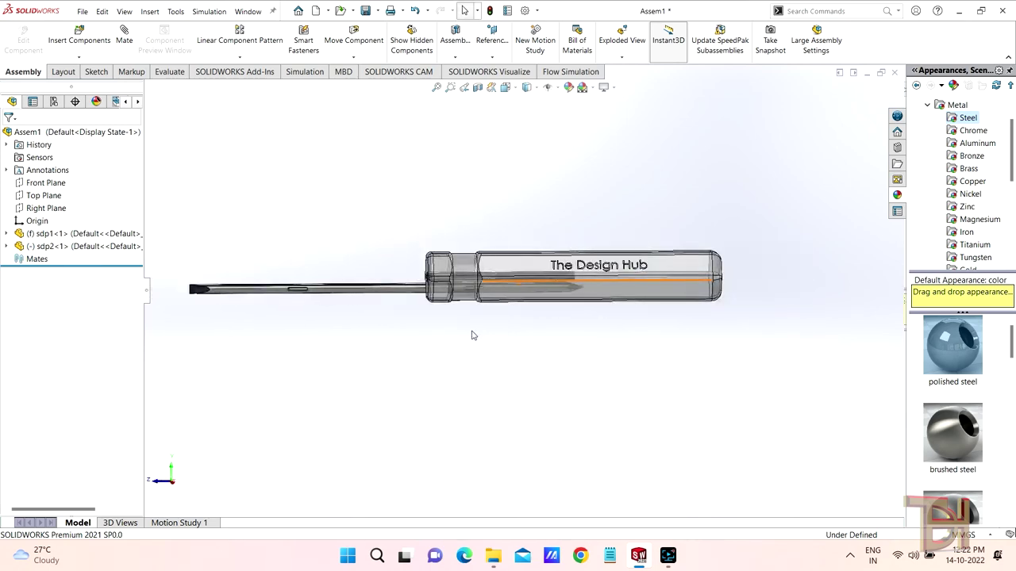
{"action": "scroll", "coordinate": [469, 334], "scroll_direction": "down", "scroll_amount": 1}
Inspect the screwdriver from a tilted 3-D view, the hex end, and the shaft tip.
{"action": "middle_click_drag", "start_coordinate": [469, 334], "coordinate": [529, 334]}
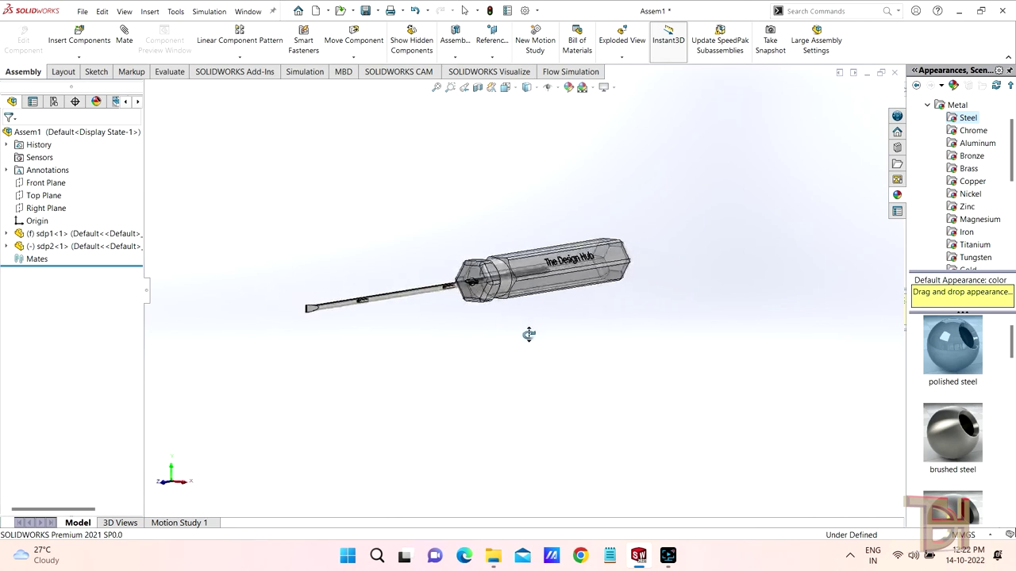
{"action": "scroll", "coordinate": [507, 324], "scroll_direction": "down", "scroll_amount": 3}
{"action": "scroll", "coordinate": [463, 331], "scroll_direction": "up", "scroll_amount": 2}
{"action": "scroll", "coordinate": [420, 330], "scroll_direction": "down", "scroll_amount": 1}
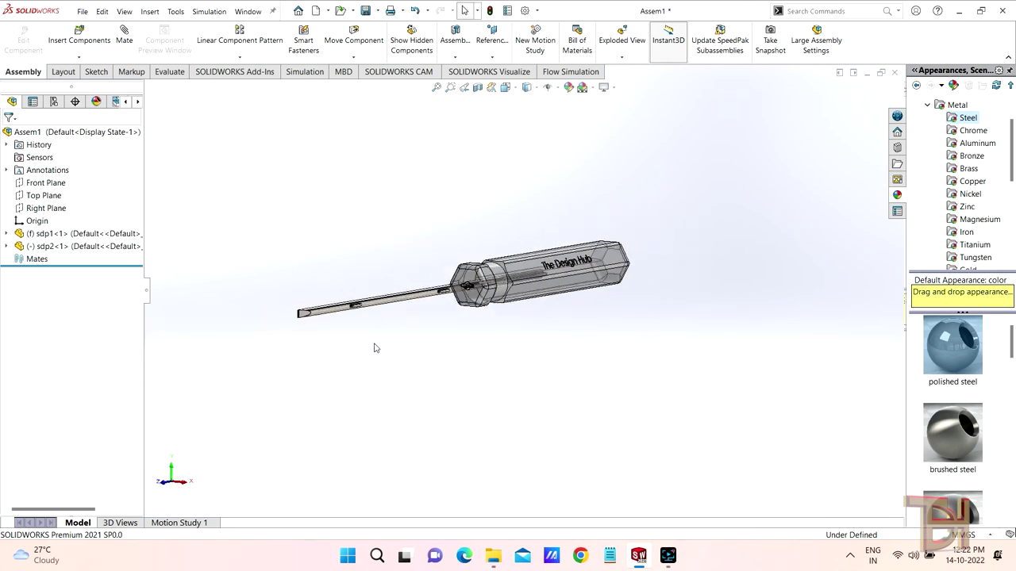
{"action": "mouse_move", "coordinate": [374, 347]}
{"action": "middle_mouse_down"}
{"action": "mouse_move", "coordinate": [417, 335]}
{"action": "mouse_move", "coordinate": [365, 351]}
{"action": "mouse_move", "coordinate": [204, 320]}
{"action": "middle_mouse_up"}
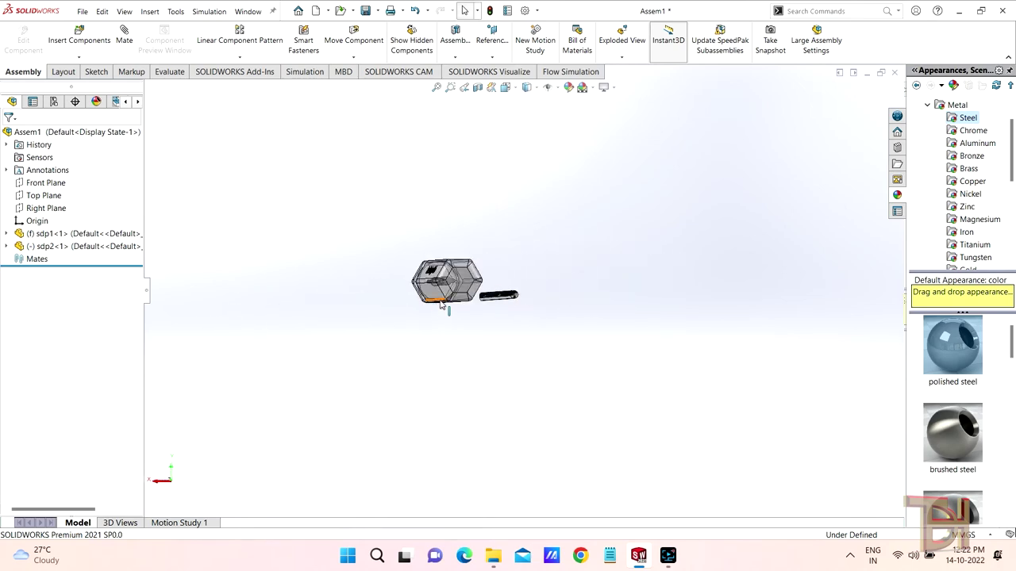
{"action": "scroll", "coordinate": [442, 304], "scroll_direction": "down", "scroll_amount": 3}
{"action": "scroll", "coordinate": [544, 358], "scroll_direction": "down", "scroll_amount": 2}
{"action": "scroll", "coordinate": [548, 326], "scroll_direction": "down", "scroll_amount": 1}
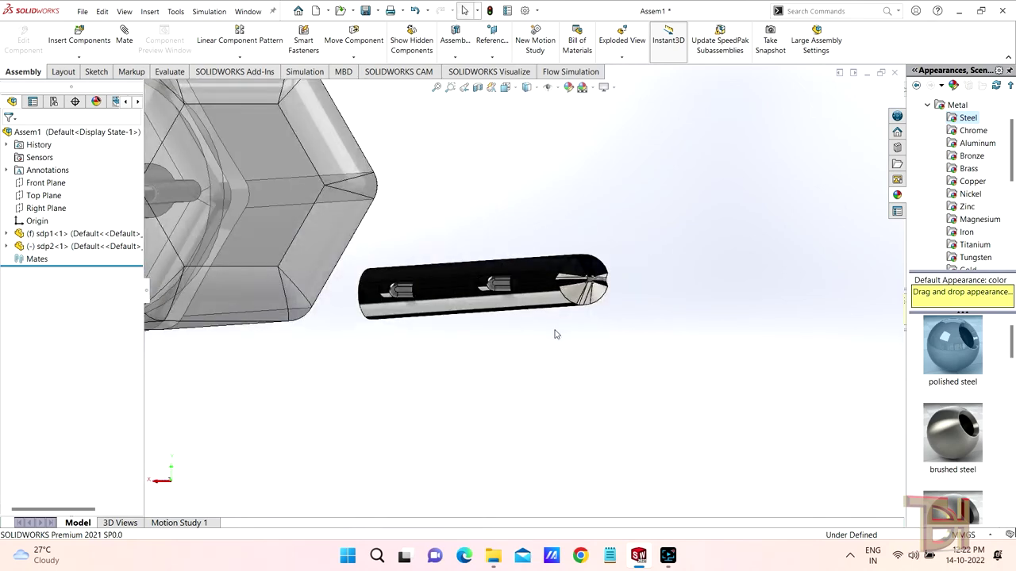
{"action": "scroll", "coordinate": [555, 334], "scroll_direction": "down", "scroll_amount": 2}
{"action": "middle_click_drag", "start_coordinate": [566, 325], "coordinate": [547, 326]}
{"action": "scroll", "coordinate": [547, 326], "scroll_direction": "down", "scroll_amount": 2}
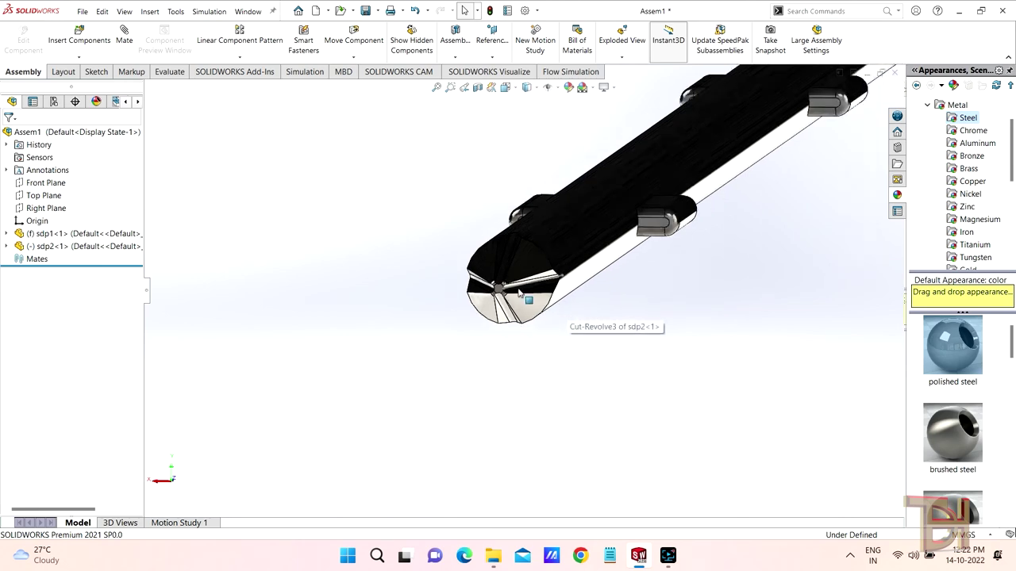
{"action": "middle_click_drag", "start_coordinate": [520, 294], "coordinate": [546, 281]}
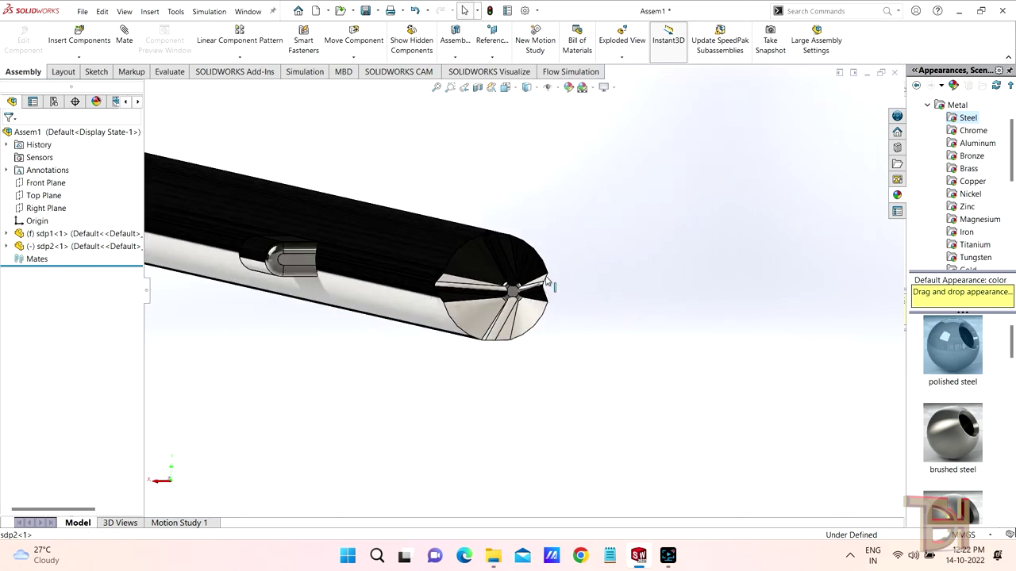
{"action": "scroll", "coordinate": [546, 280], "scroll_direction": "up", "scroll_amount": 2}
Mate the shaft's end face coincident with the handle face.
{"action": "left_click", "coordinate": [125, 35]}
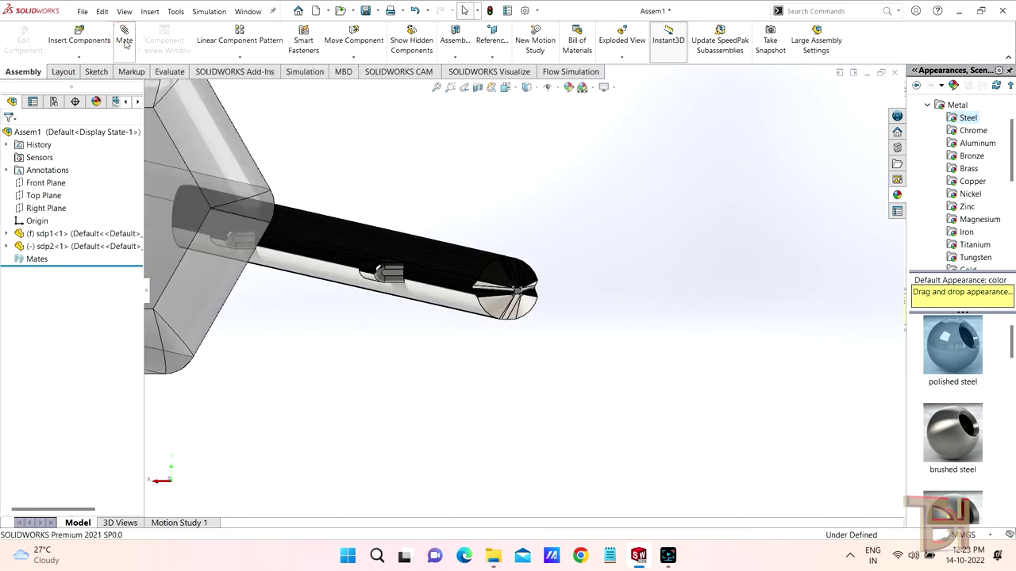
{"action": "mouse_move", "coordinate": [355, 325]}
{"action": "middle_mouse_down"}
{"action": "mouse_move", "coordinate": [475, 323]}
{"action": "mouse_move", "coordinate": [492, 302]}
{"action": "middle_mouse_up"}
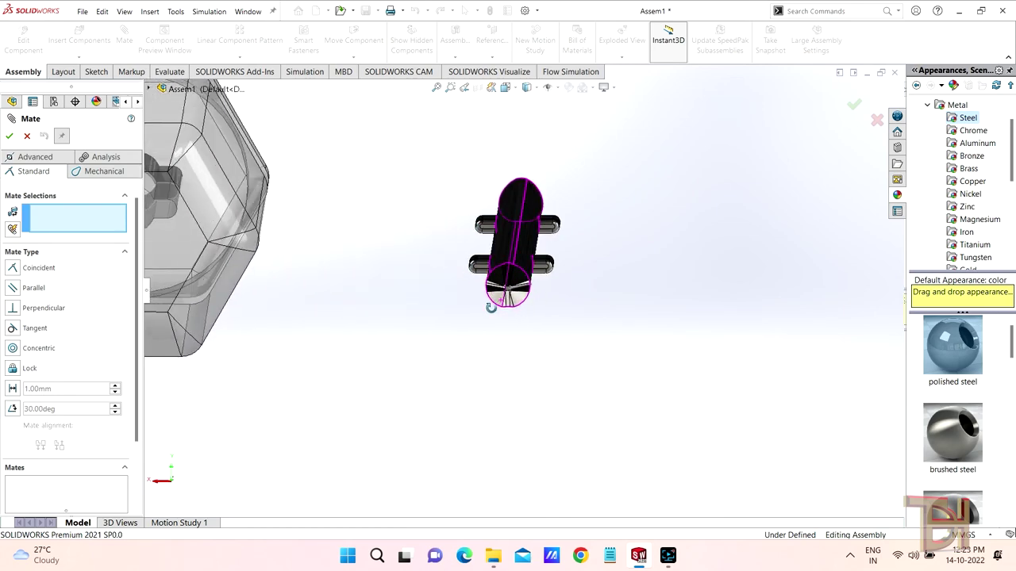
{"action": "scroll", "coordinate": [500, 310], "scroll_direction": "down", "scroll_amount": 3}
{"action": "left_click", "coordinate": [508, 316]}
{"action": "scroll", "coordinate": [420, 256], "scroll_direction": "up", "scroll_amount": 3}
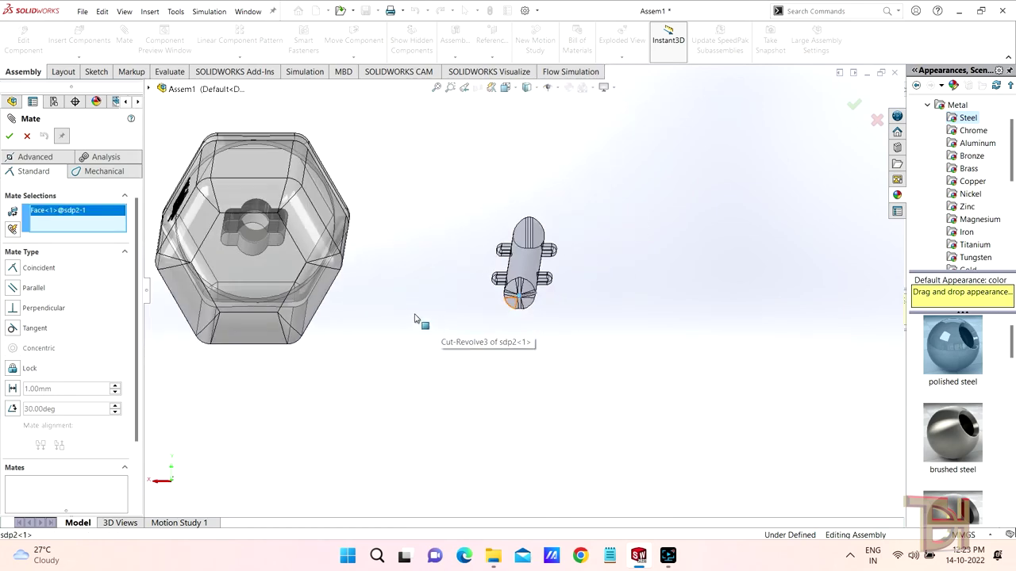
{"action": "mouse_move", "coordinate": [378, 317]}
{"action": "middle_mouse_down"}
{"action": "mouse_move", "coordinate": [464, 332]}
{"action": "mouse_move", "coordinate": [592, 318]}
{"action": "middle_mouse_up"}
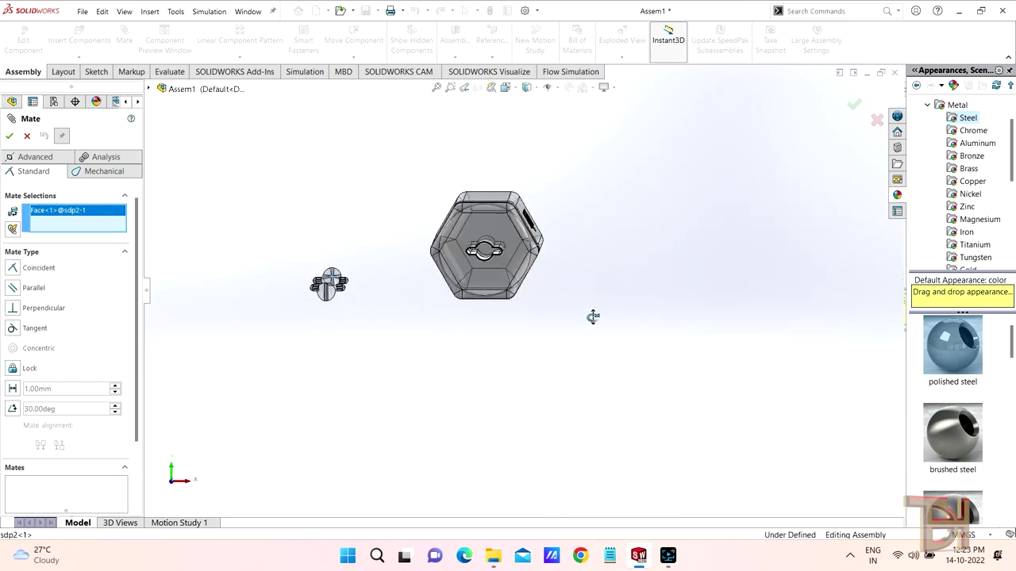
{"action": "left_click", "coordinate": [484, 252]}
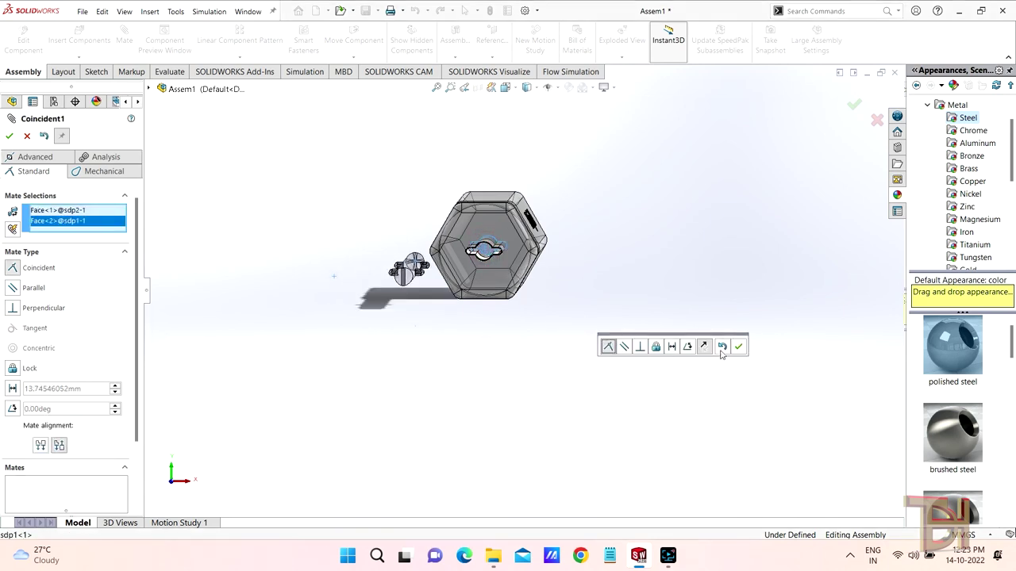
{"action": "left_click", "coordinate": [739, 347]}
Add a second coincident mate between a shaft side face and the handle's keyhole face.
{"action": "scroll", "coordinate": [565, 323], "scroll_direction": "down", "scroll_amount": 2}
{"action": "scroll", "coordinate": [565, 322], "scroll_direction": "down", "scroll_amount": 2}
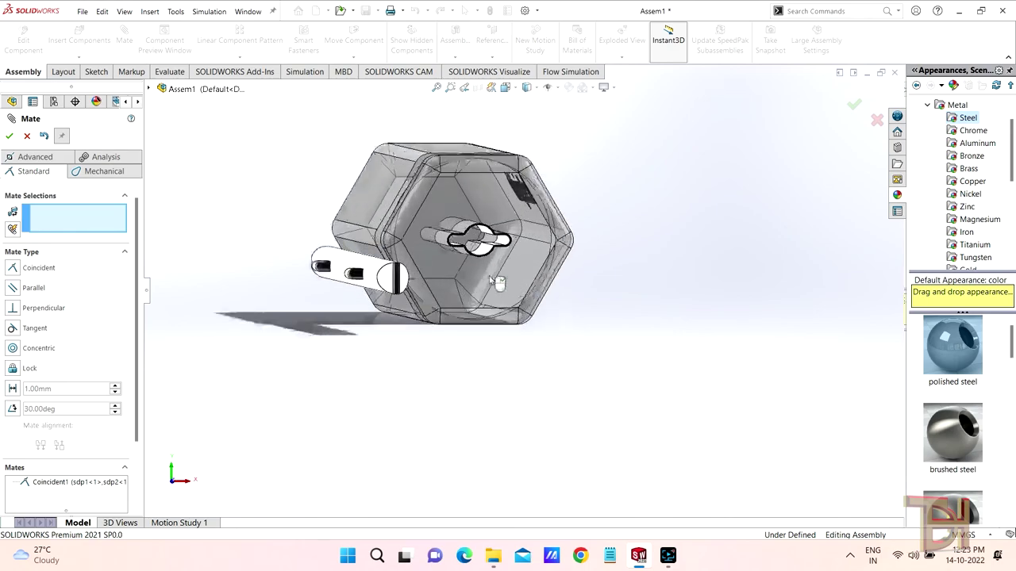
{"action": "scroll", "coordinate": [454, 334], "scroll_direction": "down", "scroll_amount": 2}
{"action": "mouse_move", "coordinate": [454, 333]}
{"action": "middle_mouse_down"}
{"action": "mouse_move", "coordinate": [402, 356]}
{"action": "mouse_move", "coordinate": [533, 351]}
{"action": "mouse_move", "coordinate": [576, 362]}
{"action": "mouse_move", "coordinate": [574, 397]}
{"action": "mouse_move", "coordinate": [601, 333]}
{"action": "mouse_move", "coordinate": [607, 237]}
{"action": "mouse_move", "coordinate": [556, 250]}
{"action": "middle_mouse_up"}
{"action": "left_click", "coordinate": [579, 316]}
{"action": "scroll", "coordinate": [603, 356], "scroll_direction": "up", "scroll_amount": 3}
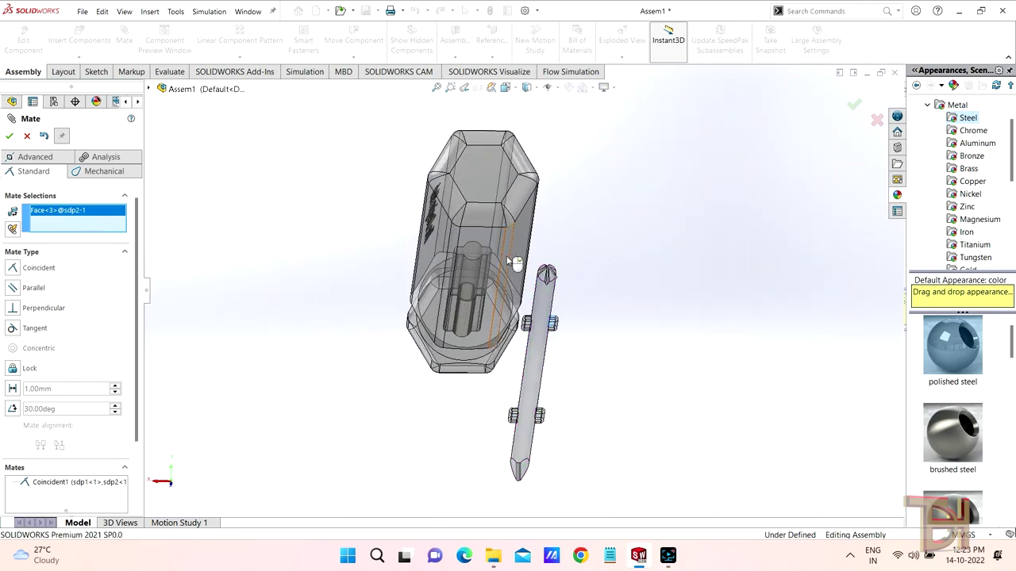
{"action": "scroll", "coordinate": [486, 256], "scroll_direction": "down", "scroll_amount": 1}
{"action": "scroll", "coordinate": [481, 257], "scroll_direction": "down", "scroll_amount": 2}
{"action": "scroll", "coordinate": [496, 293], "scroll_direction": "down", "scroll_amount": 3}
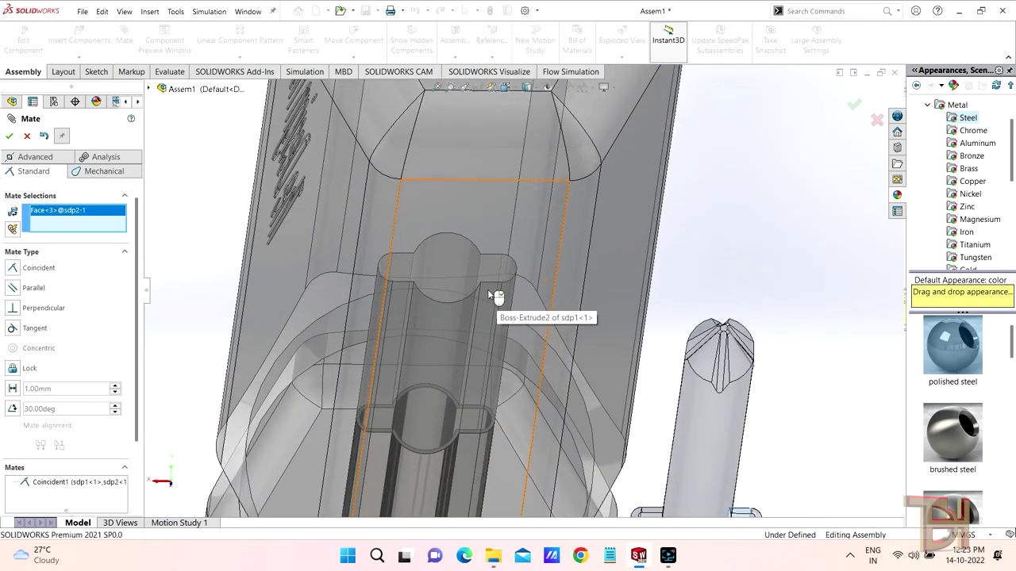
{"action": "scroll", "coordinate": [476, 349], "scroll_direction": "up", "scroll_amount": 1}
{"action": "scroll", "coordinate": [470, 359], "scroll_direction": "up", "scroll_amount": 3}
{"action": "mouse_move", "coordinate": [470, 360]}
{"action": "middle_mouse_down"}
{"action": "mouse_move", "coordinate": [672, 397]}
{"action": "mouse_move", "coordinate": [676, 416]}
{"action": "mouse_move", "coordinate": [678, 383]}
{"action": "middle_mouse_up"}
{"action": "scroll", "coordinate": [678, 383], "scroll_direction": "down", "scroll_amount": 3}
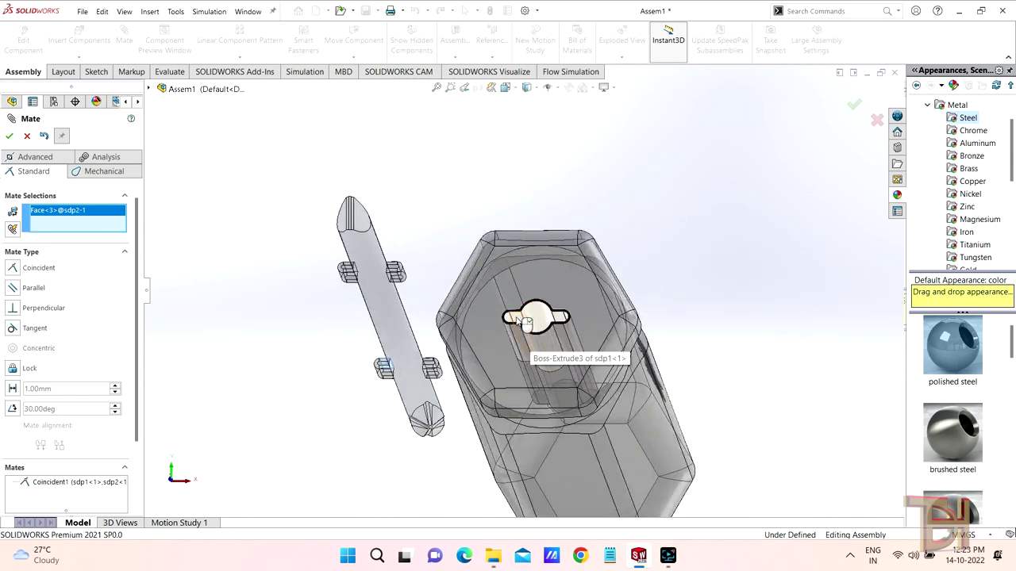
{"action": "left_click", "coordinate": [562, 358]}
{"action": "left_click", "coordinate": [717, 381]}
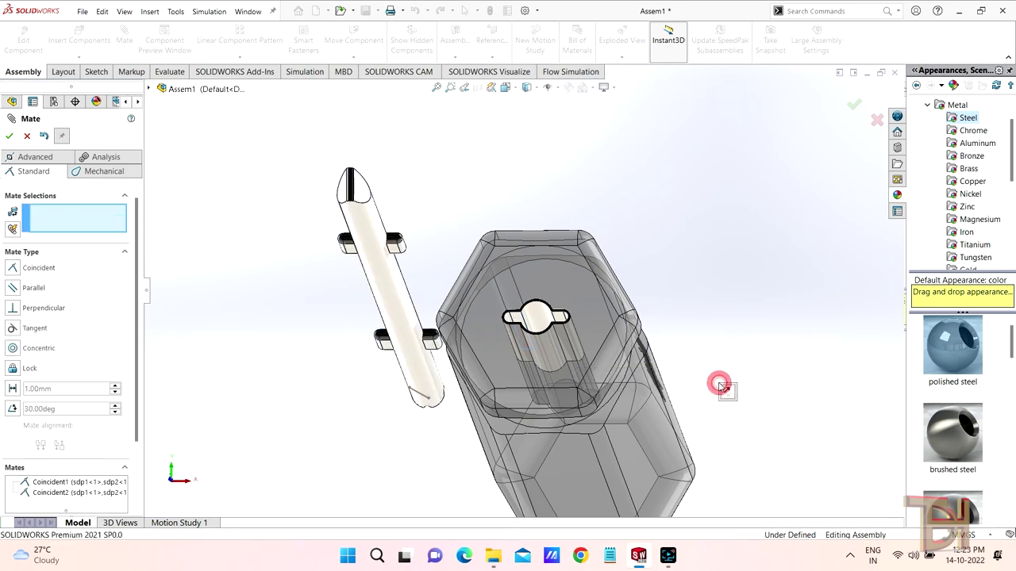
Add a third coincident mate pairing another shaft face with a handle face.
{"action": "left_click", "coordinate": [435, 351]}
{"action": "middle_click_drag", "start_coordinate": [435, 351], "coordinate": [560, 324]}
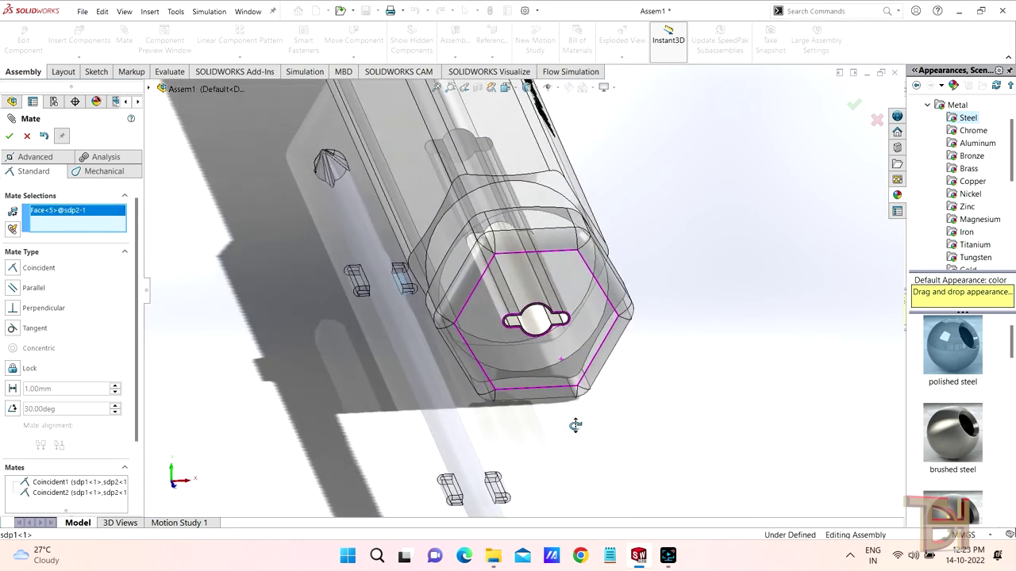
{"action": "left_click", "coordinate": [555, 321]}
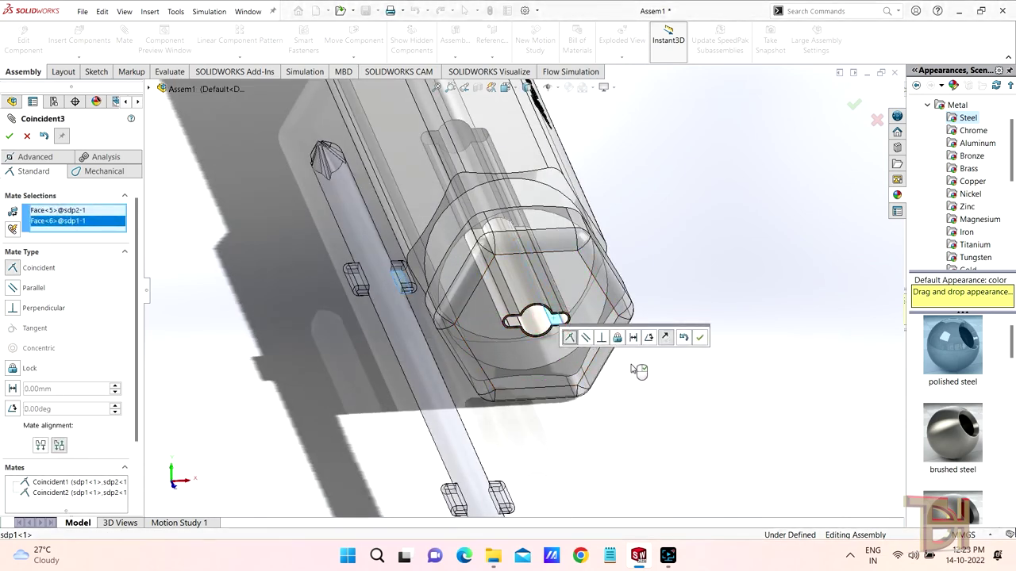
{"action": "left_click", "coordinate": [699, 337]}
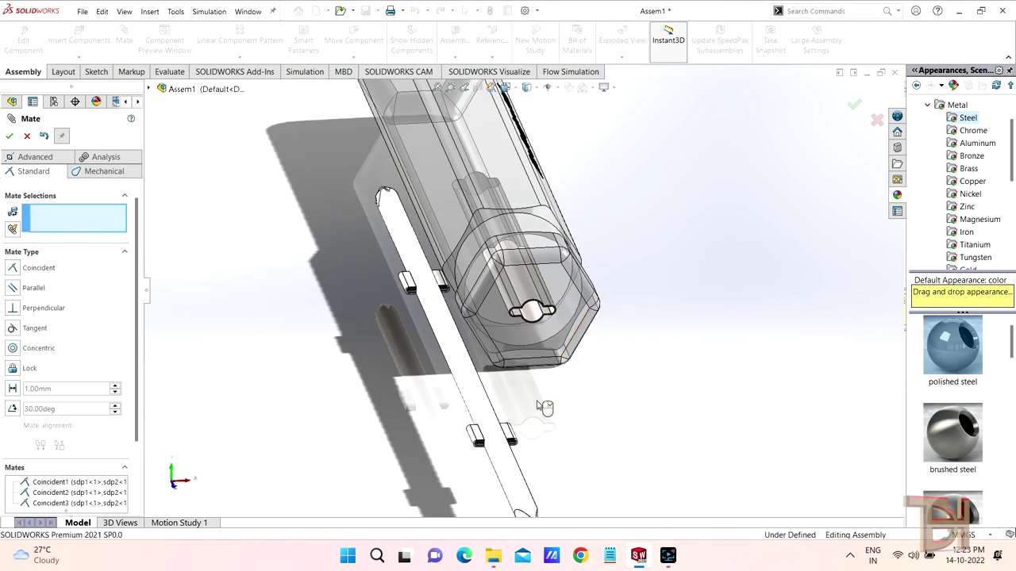
Select the keyhole edge on the handle end to begin the next mate.
{"action": "scroll", "coordinate": [544, 289], "scroll_direction": "down", "scroll_amount": 5}
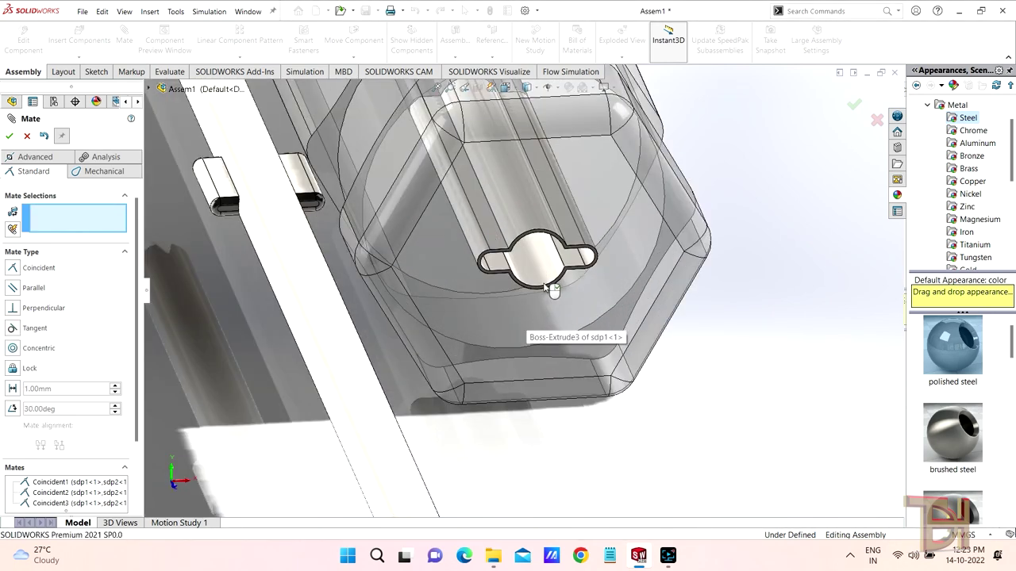
{"action": "left_click", "coordinate": [546, 286]}
{"action": "scroll", "coordinate": [544, 284], "scroll_direction": "up", "scroll_amount": 10}
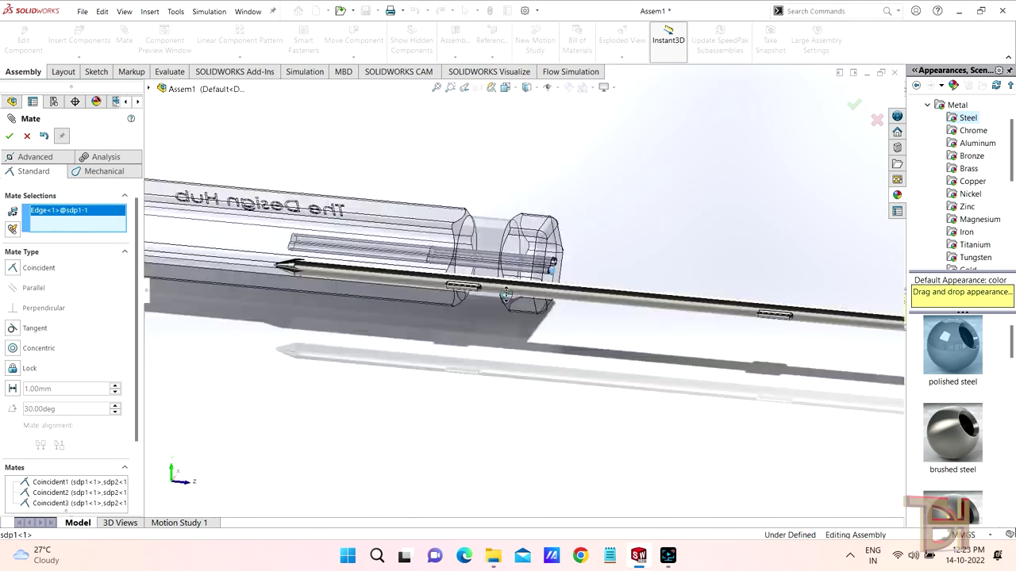
Mate the shaft's circular end edge concentric with the handle's keyhole.
{"action": "scroll", "coordinate": [470, 265], "scroll_direction": "down", "scroll_amount": 5}
{"action": "scroll", "coordinate": [539, 349], "scroll_direction": "down", "scroll_amount": 4}
{"action": "scroll", "coordinate": [517, 380], "scroll_direction": "down", "scroll_amount": 2}
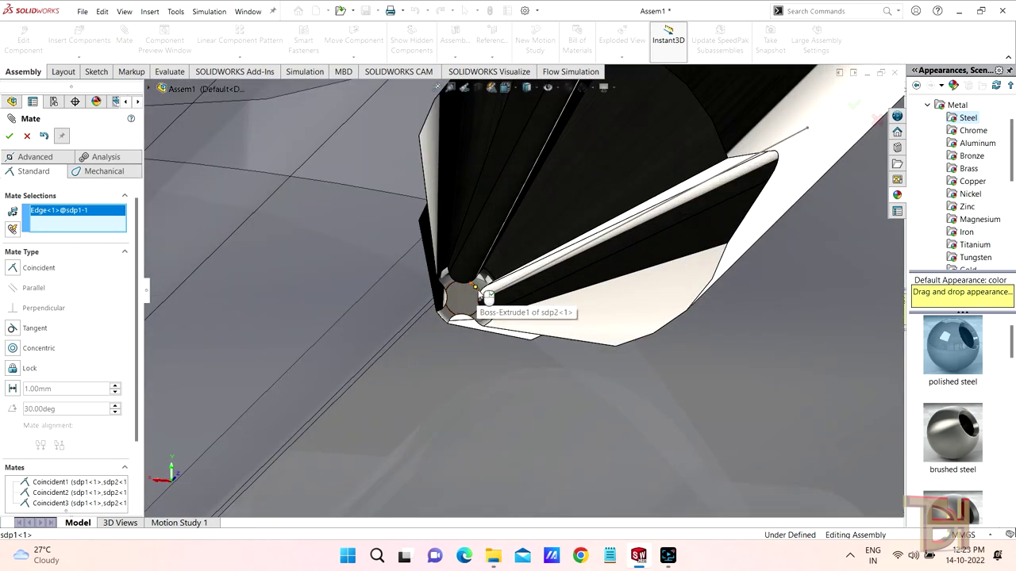
{"action": "scroll", "coordinate": [485, 296], "scroll_direction": "down", "scroll_amount": 3}
{"action": "scroll", "coordinate": [516, 246], "scroll_direction": "down", "scroll_amount": 2}
{"action": "left_click", "coordinate": [515, 236]}
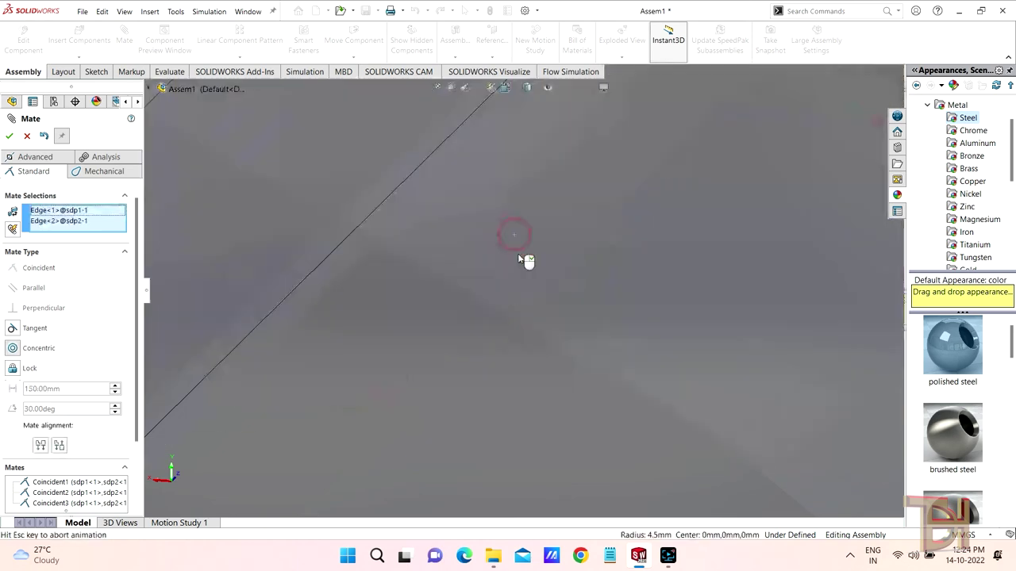
{"action": "left_click", "coordinate": [629, 317]}
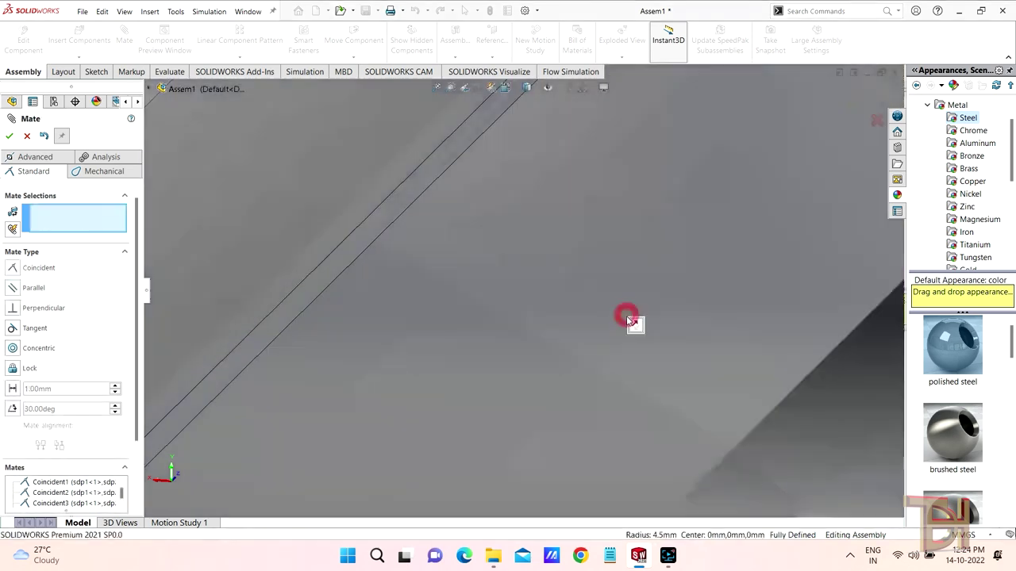
Orbit and zoom to inspect the fully defined screwdriver from several angles.
{"action": "scroll", "coordinate": [543, 331], "scroll_direction": "up", "scroll_amount": 3}
{"action": "scroll", "coordinate": [541, 330], "scroll_direction": "up", "scroll_amount": 3}
{"action": "scroll", "coordinate": [540, 324], "scroll_direction": "up", "scroll_amount": 3}
{"action": "scroll", "coordinate": [539, 323], "scroll_direction": "up", "scroll_amount": 3}
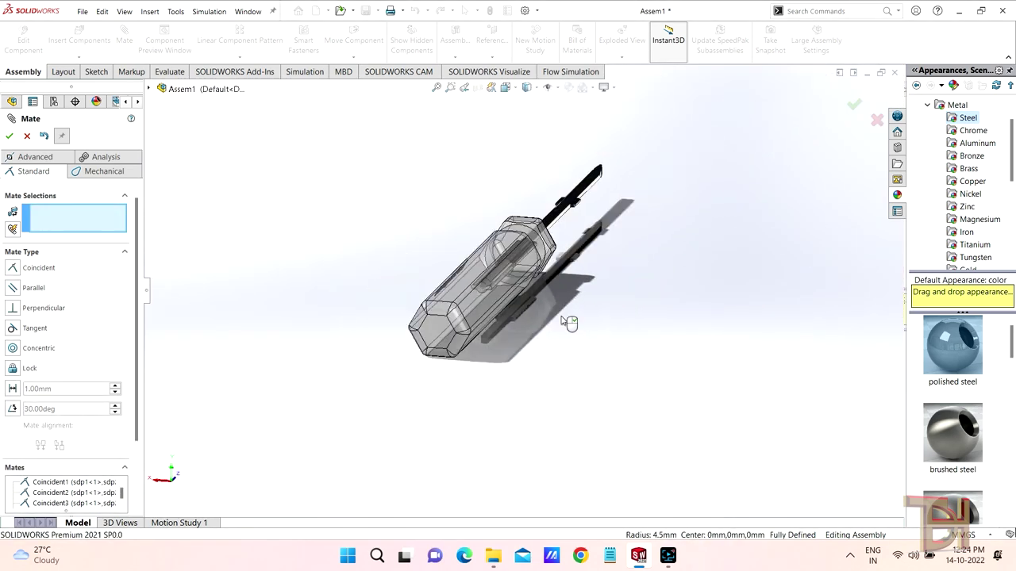
{"action": "mouse_move", "coordinate": [569, 320]}
{"action": "middle_mouse_down"}
{"action": "mouse_move", "coordinate": [308, 250]}
{"action": "mouse_move", "coordinate": [347, 344]}
{"action": "mouse_move", "coordinate": [403, 278]}
{"action": "middle_mouse_up"}
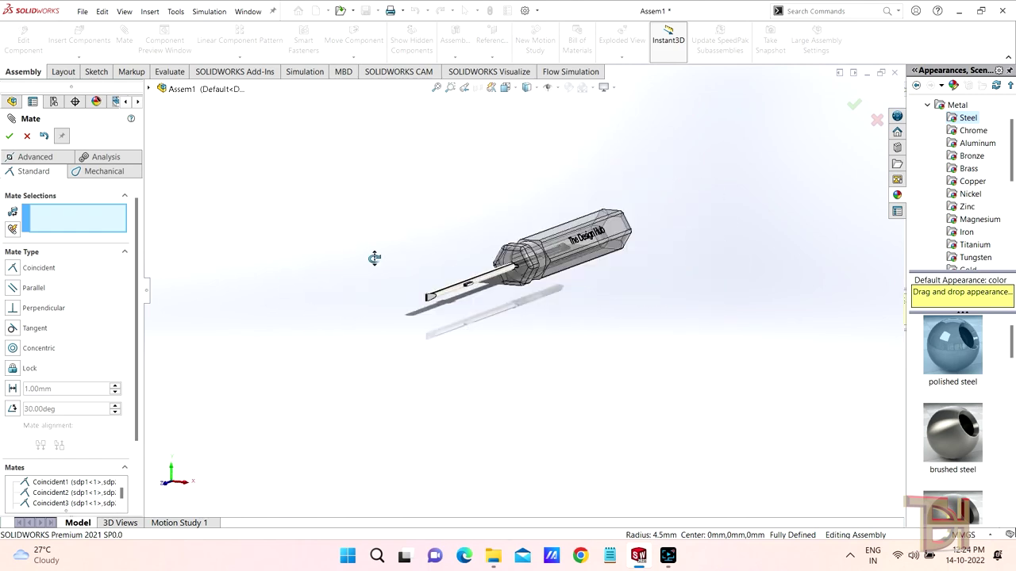
{"action": "middle_click_drag", "start_coordinate": [375, 258], "coordinate": [352, 261]}
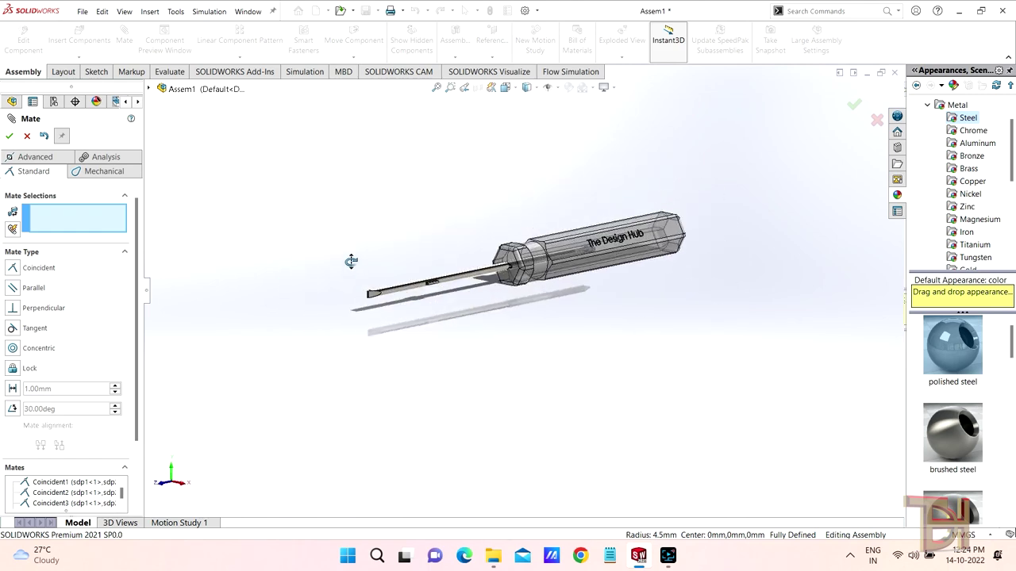
{"action": "scroll", "coordinate": [555, 238], "scroll_direction": "down", "scroll_amount": 3}
{"action": "scroll", "coordinate": [548, 269], "scroll_direction": "down", "scroll_amount": 2}
{"action": "scroll", "coordinate": [508, 277], "scroll_direction": "up", "scroll_amount": 3}
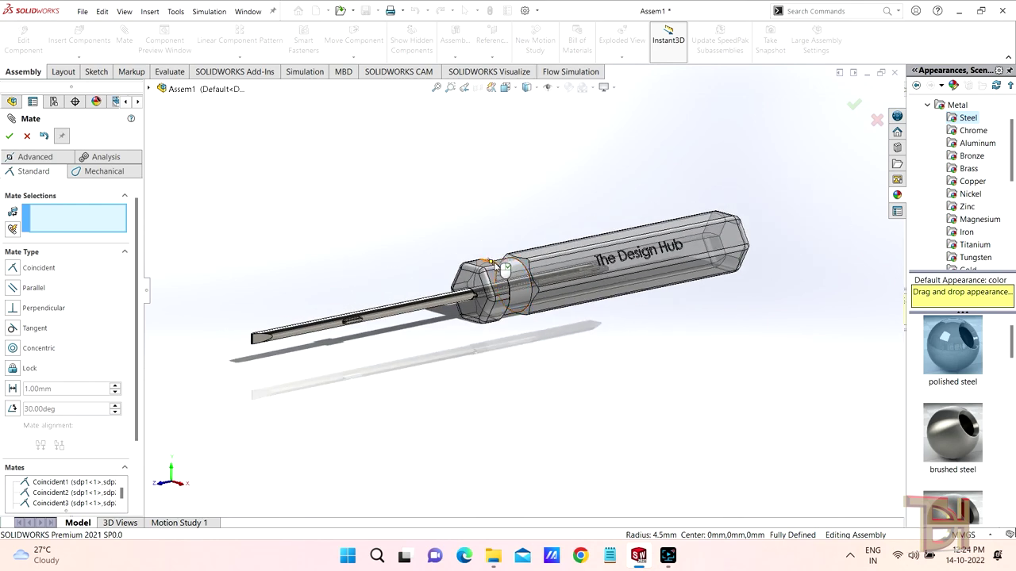
{"action": "scroll", "coordinate": [489, 287], "scroll_direction": "down", "scroll_amount": 1}
{"action": "scroll", "coordinate": [555, 364], "scroll_direction": "up", "scroll_amount": 1}
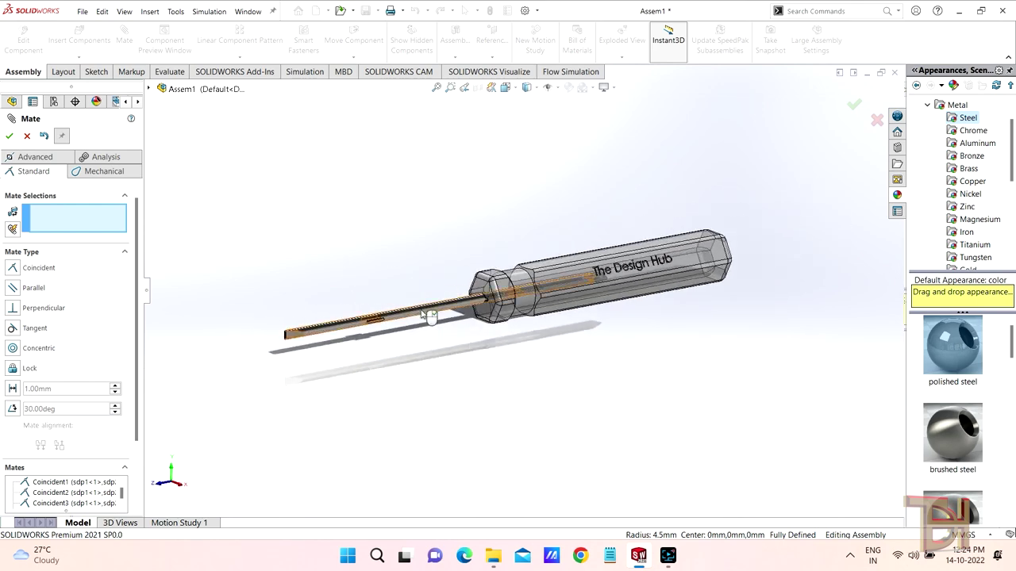
{"action": "mouse_move", "coordinate": [620, 300]}
{"action": "middle_mouse_down"}
{"action": "mouse_move", "coordinate": [612, 335]}
{"action": "mouse_move", "coordinate": [511, 346]}
{"action": "mouse_move", "coordinate": [530, 336]}
{"action": "mouse_move", "coordinate": [586, 342]}
{"action": "mouse_move", "coordinate": [559, 309]}
{"action": "mouse_move", "coordinate": [545, 349]}
{"action": "mouse_move", "coordinate": [546, 409]}
{"action": "mouse_move", "coordinate": [547, 263]}
{"action": "mouse_move", "coordinate": [580, 297]}
{"action": "mouse_move", "coordinate": [591, 284]}
{"action": "mouse_move", "coordinate": [585, 344]}
{"action": "mouse_move", "coordinate": [589, 363]}
{"action": "mouse_move", "coordinate": [605, 358]}
{"action": "mouse_move", "coordinate": [588, 332]}
{"action": "middle_mouse_up"}
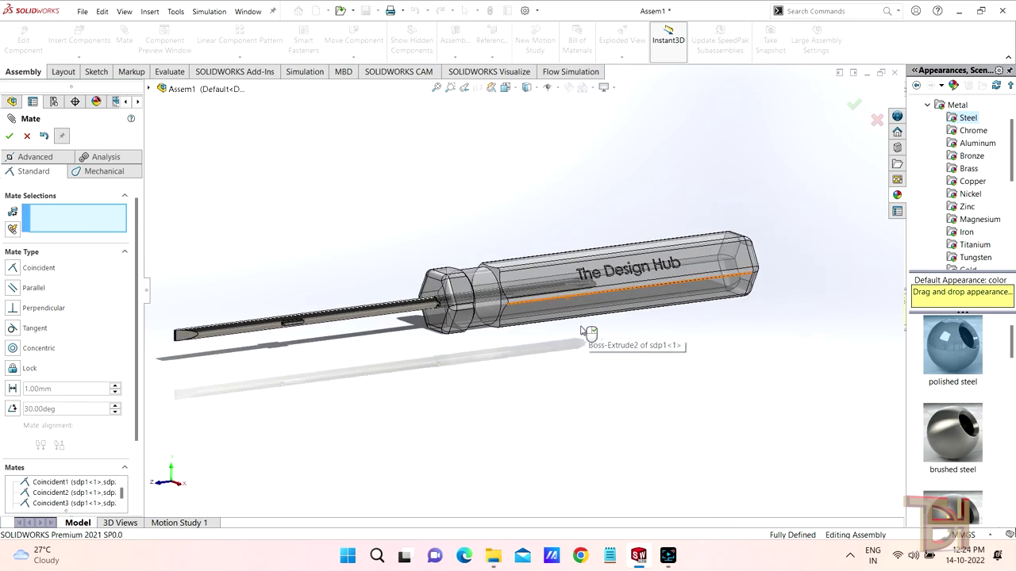
Close the Mate panel and open the handle's polypropylene plastic appearance for editing.
{"action": "left_click", "coordinate": [8, 136]}
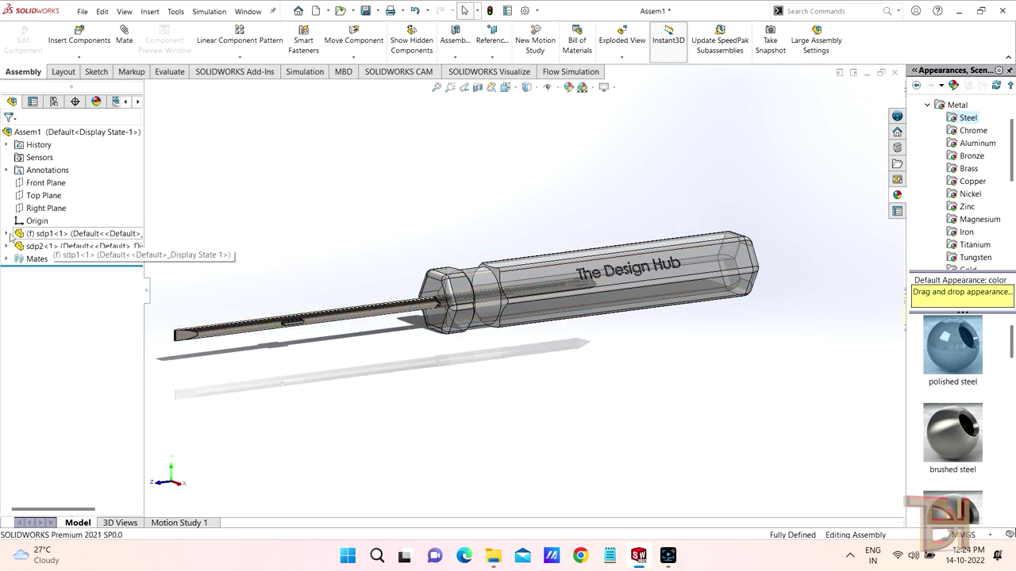
{"action": "left_click", "coordinate": [95, 102]}
{"action": "mouse_move", "coordinate": [50, 170]}
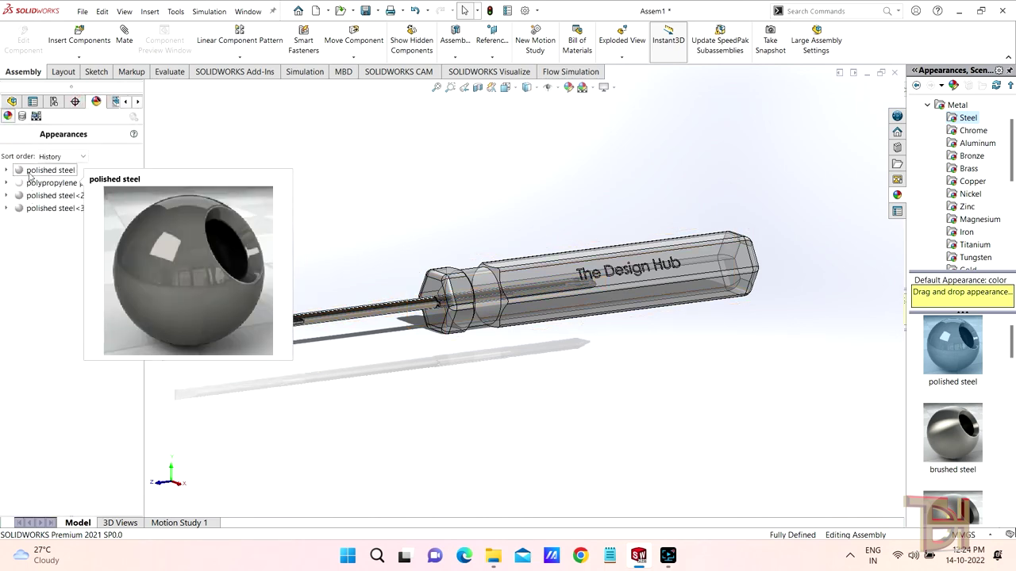
{"action": "left_click", "coordinate": [44, 211]}
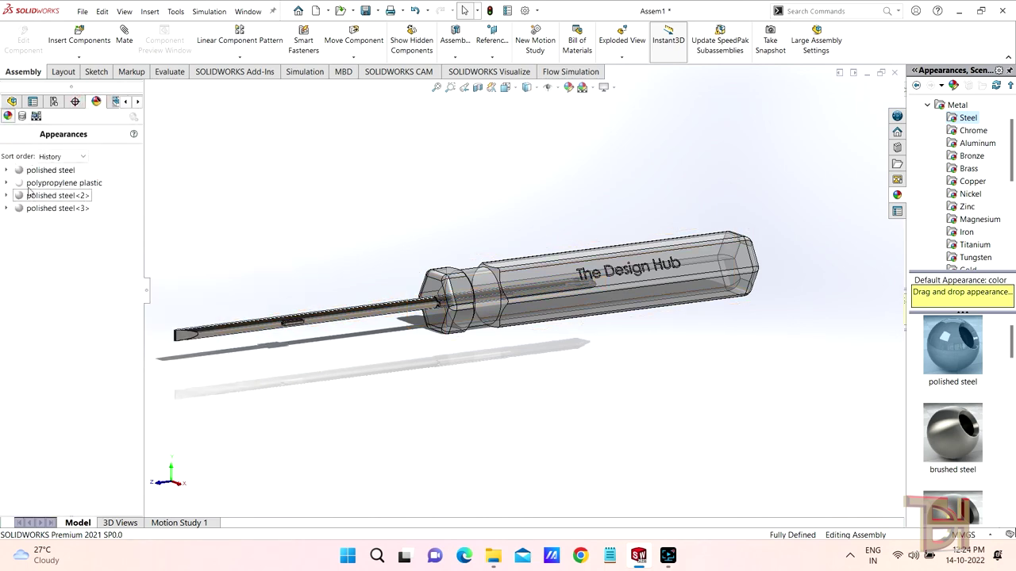
{"action": "left_click", "coordinate": [19, 185]}
{"action": "left_click", "coordinate": [7, 182]}
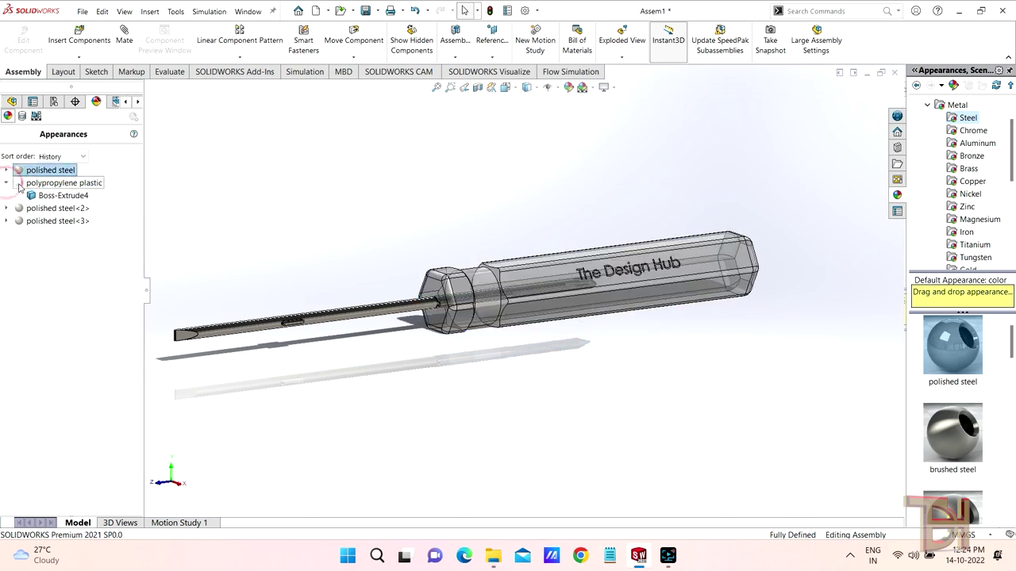
{"action": "right_click", "coordinate": [50, 184]}
{"action": "key", "text": "Escape"}
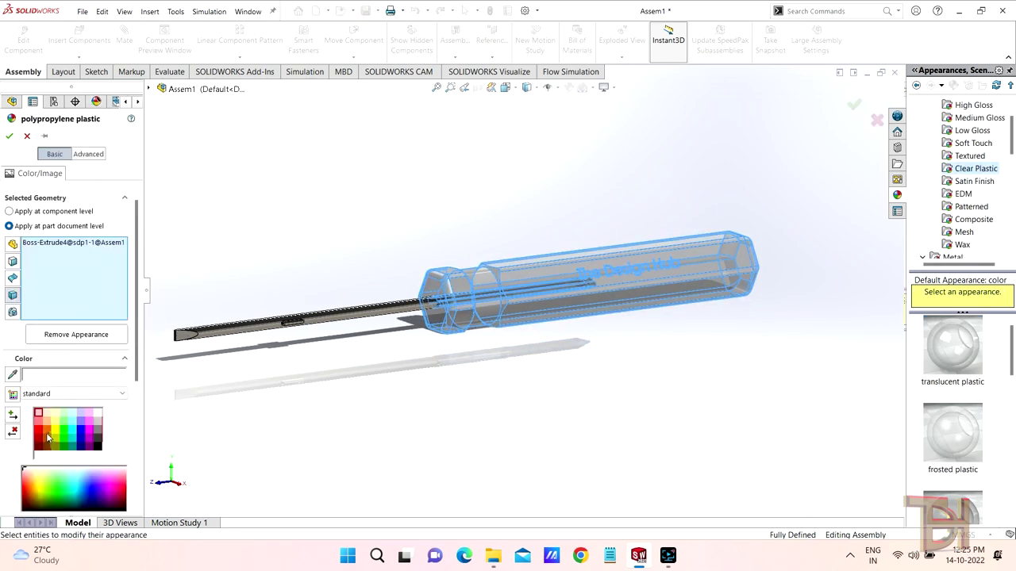
Tint the polypropylene plastic green, fine-tune the shade, and accept it.
{"action": "left_click", "coordinate": [65, 439]}
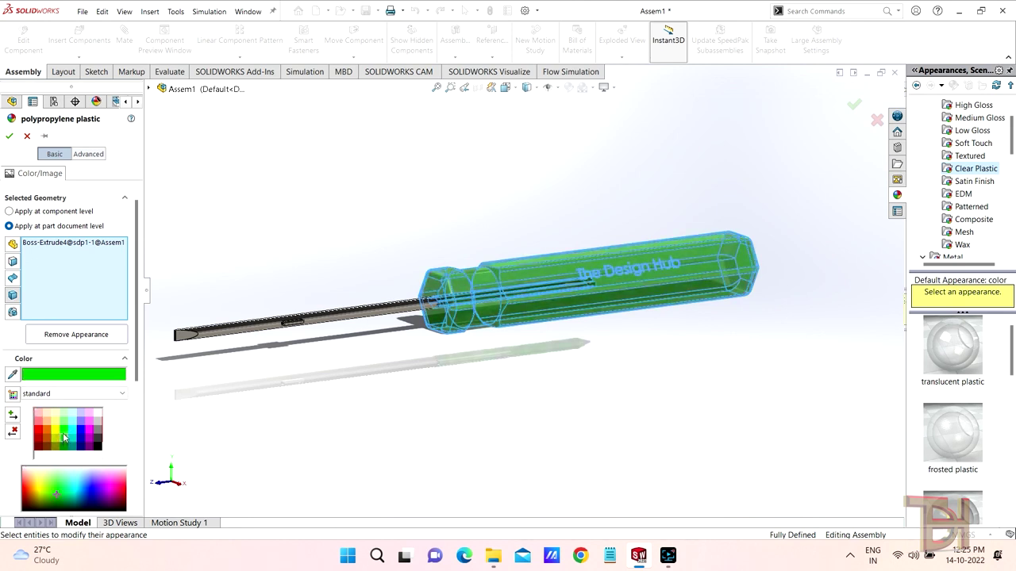
{"action": "left_click", "coordinate": [65, 434]}
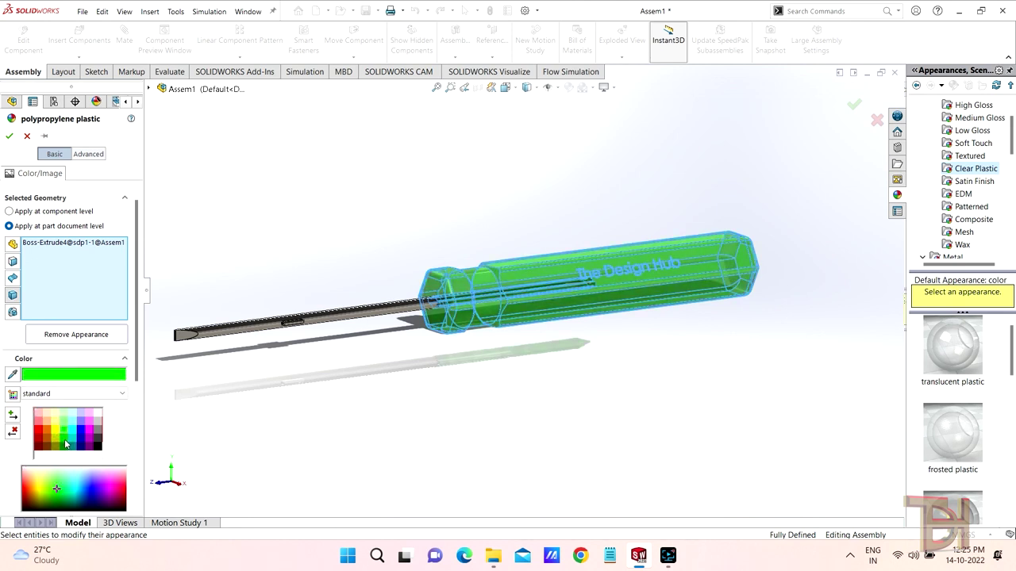
{"action": "left_click", "coordinate": [64, 442]}
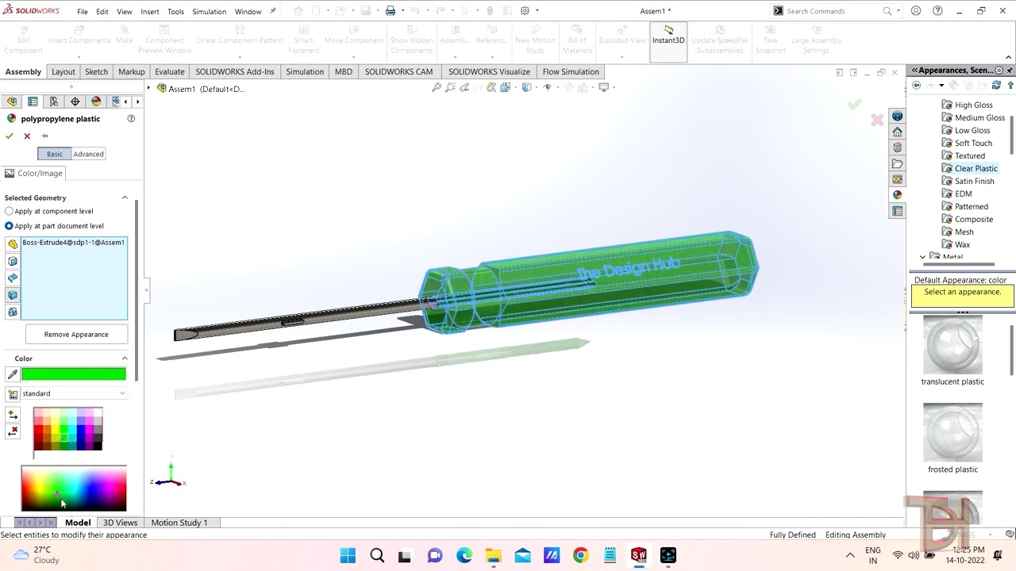
{"action": "left_click", "coordinate": [61, 500]}
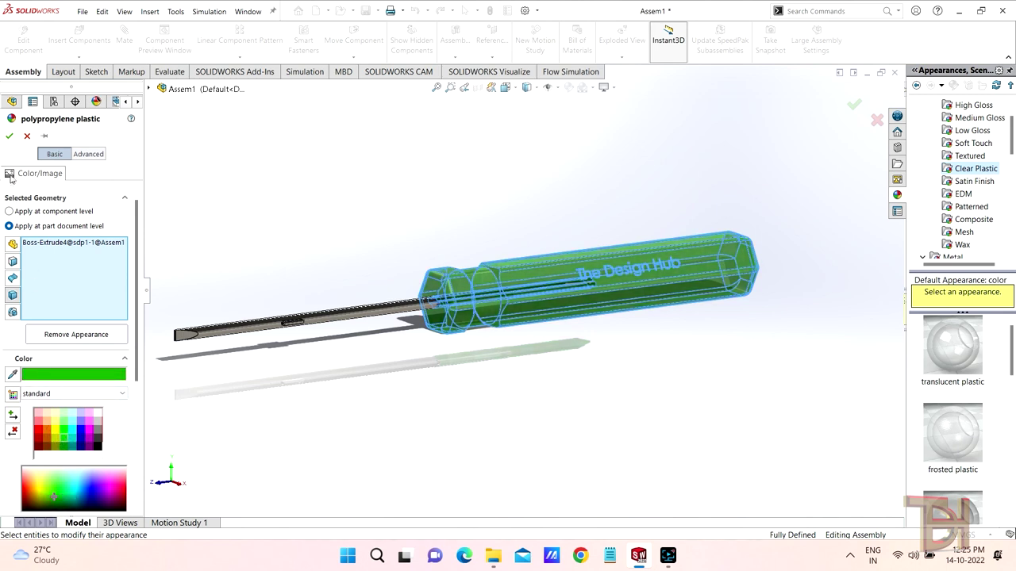
{"action": "left_click", "coordinate": [10, 136]}
{"action": "scroll", "coordinate": [524, 365], "scroll_direction": "up", "scroll_amount": 2}
{"action": "scroll", "coordinate": [573, 354], "scroll_direction": "up", "scroll_amount": 1}
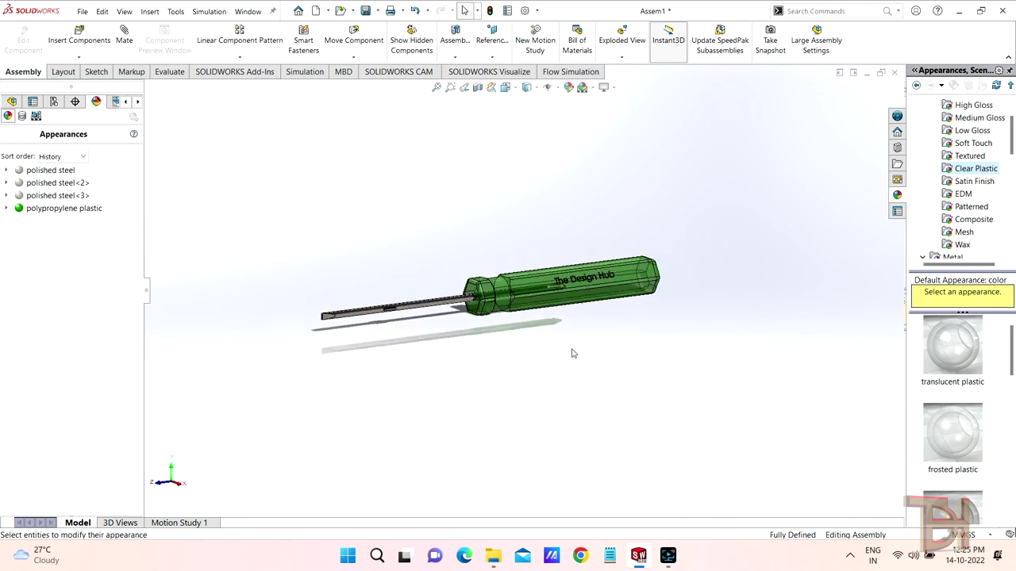
{"action": "scroll", "coordinate": [571, 299], "scroll_direction": "down", "scroll_amount": 3}
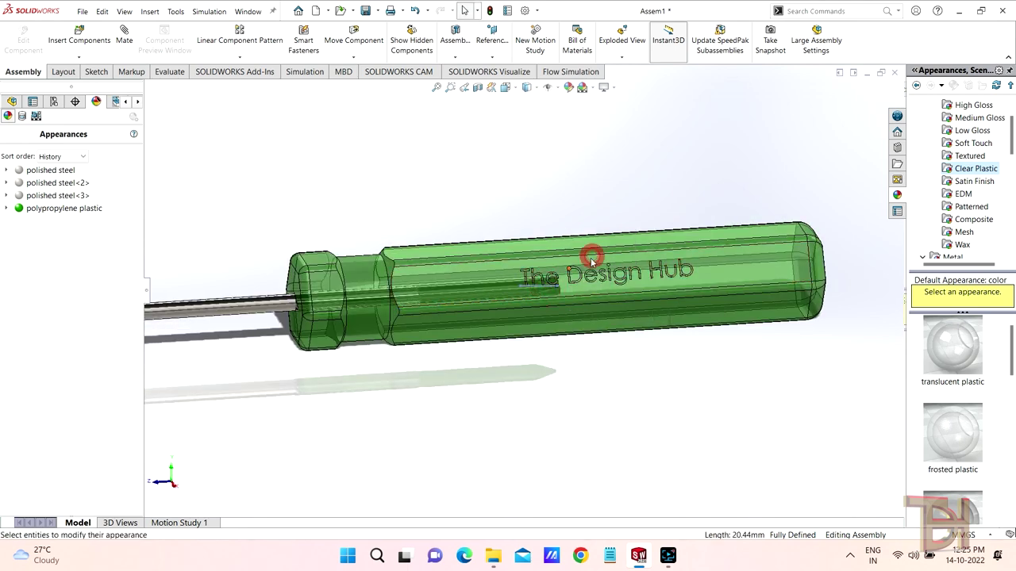
{"action": "mouse_move", "coordinate": [593, 265]}
{"action": "middle_mouse_down"}
{"action": "mouse_move", "coordinate": [548, 397]}
{"action": "mouse_move", "coordinate": [574, 400]}
{"action": "mouse_move", "coordinate": [573, 312]}
{"action": "mouse_move", "coordinate": [571, 447]}
{"action": "mouse_move", "coordinate": [565, 374]}
{"action": "mouse_move", "coordinate": [595, 381]}
{"action": "mouse_move", "coordinate": [391, 286]}
{"action": "middle_mouse_up"}
{"action": "scroll", "coordinate": [460, 366], "scroll_direction": "up", "scroll_amount": 3}
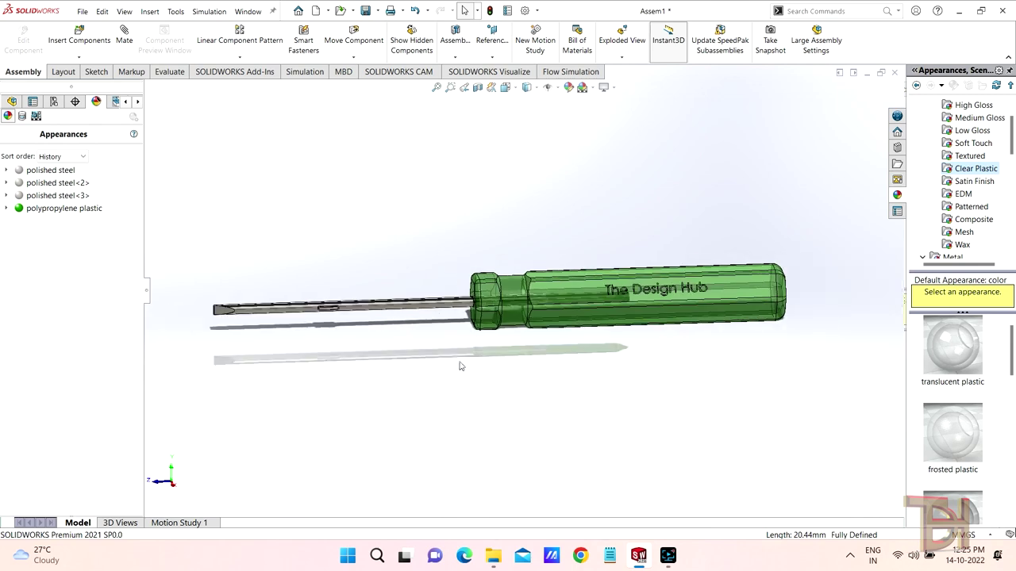